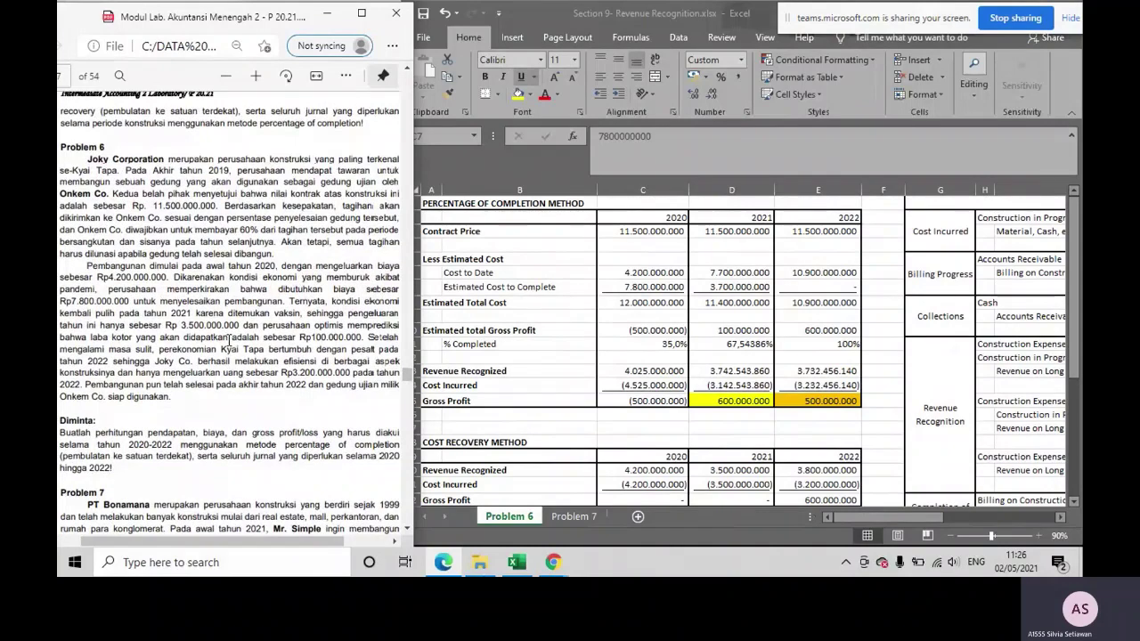
scroll(229, 338, up, 1)
click(503, 242)
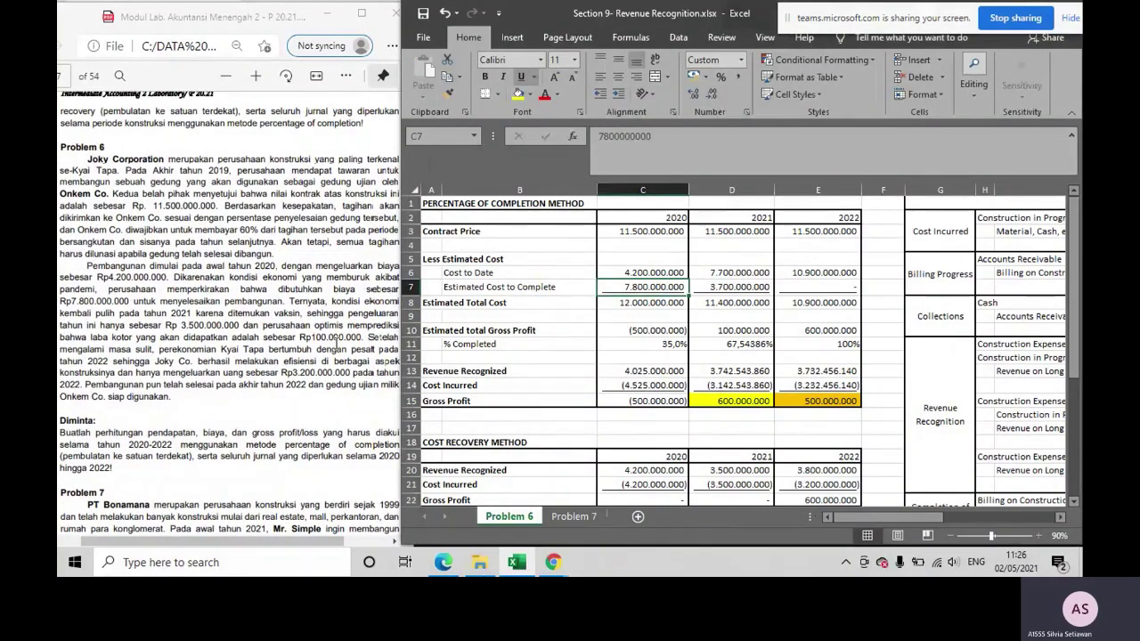
scroll(336, 340, down, 1)
scroll(337, 340, up, 1)
scroll(336, 340, down, 1)
scroll(337, 340, up, 1)
scroll(134, 203, down, 1)
scroll(134, 203, up, 1)
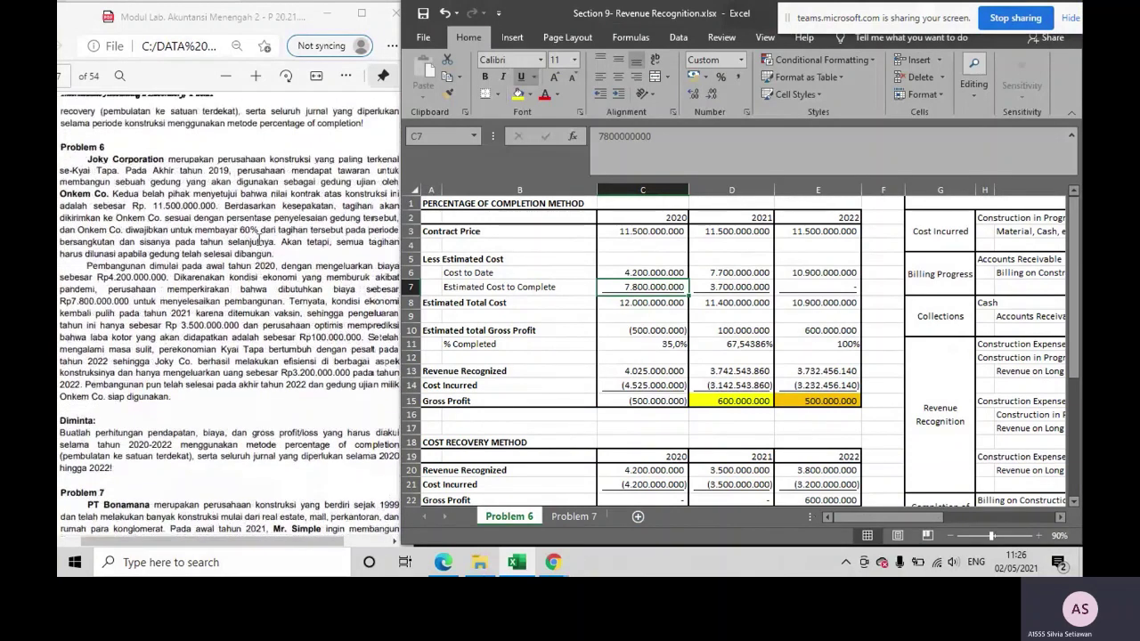
click(107, 161)
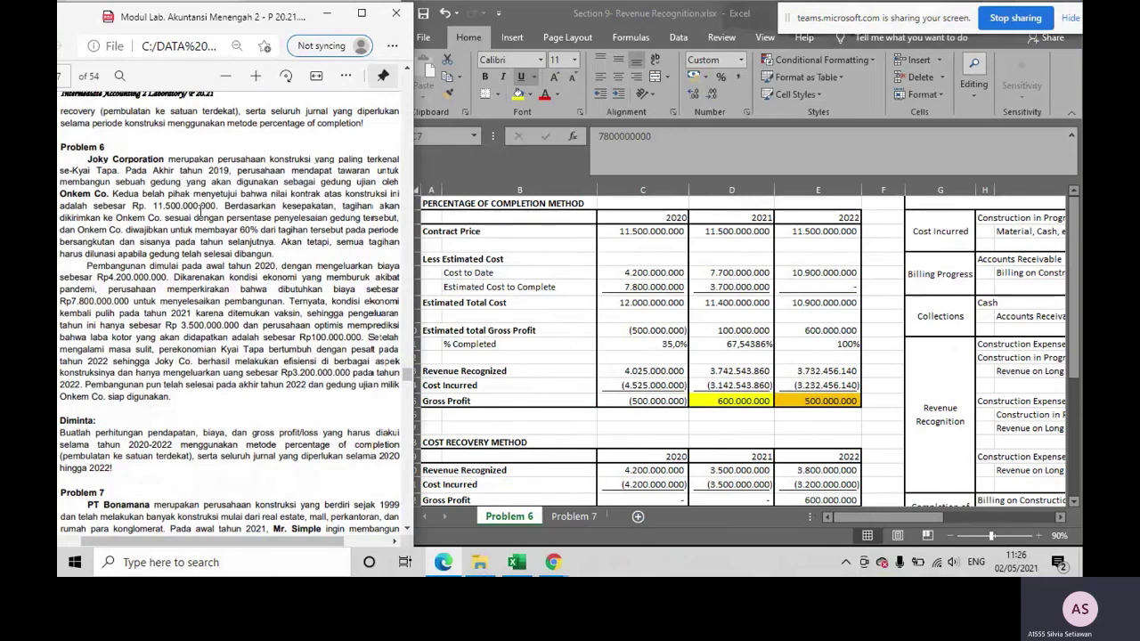
Examine the contract price for 2020 and 2021 and the row labels of the percentage-of-completion table on the Problem 6 sheet
click(658, 232)
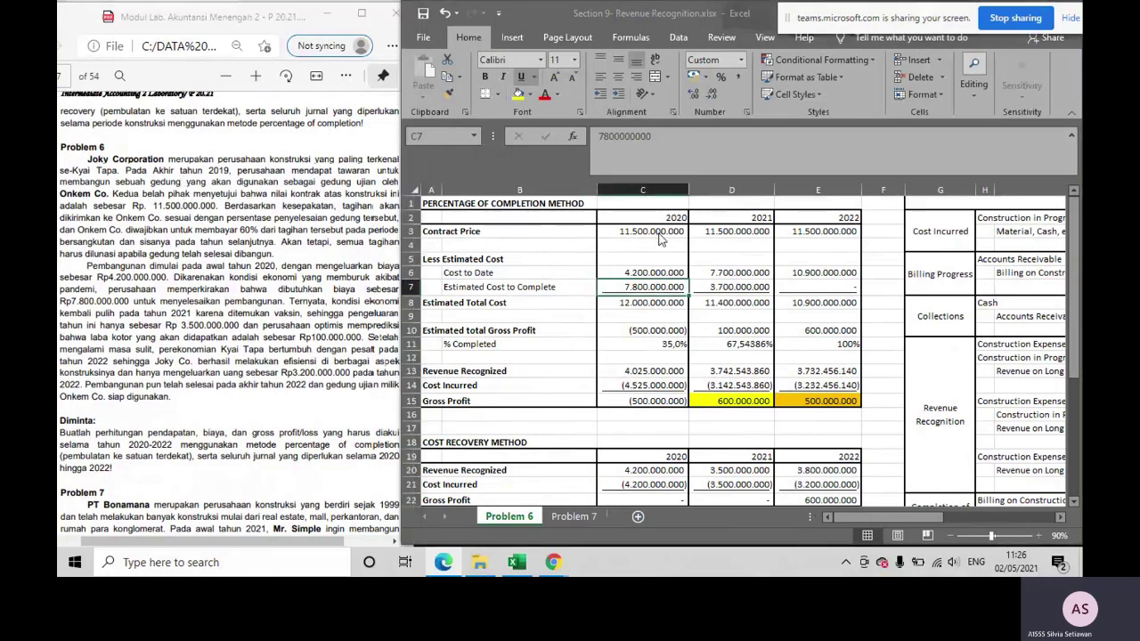
click(657, 231)
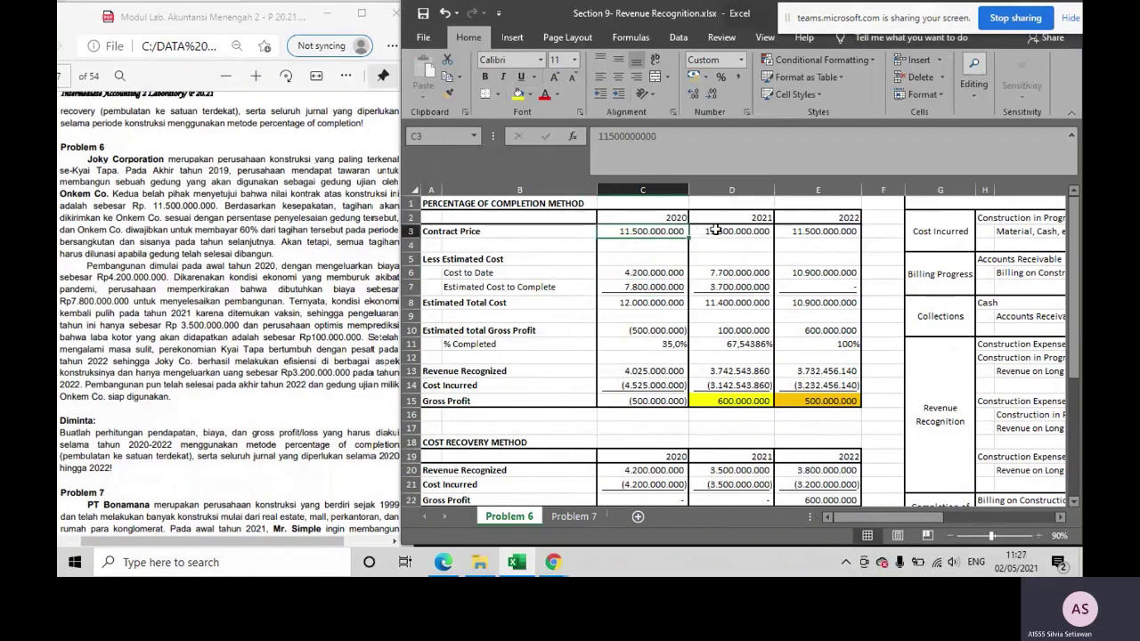
click(715, 231)
drag(464, 233, 438, 401)
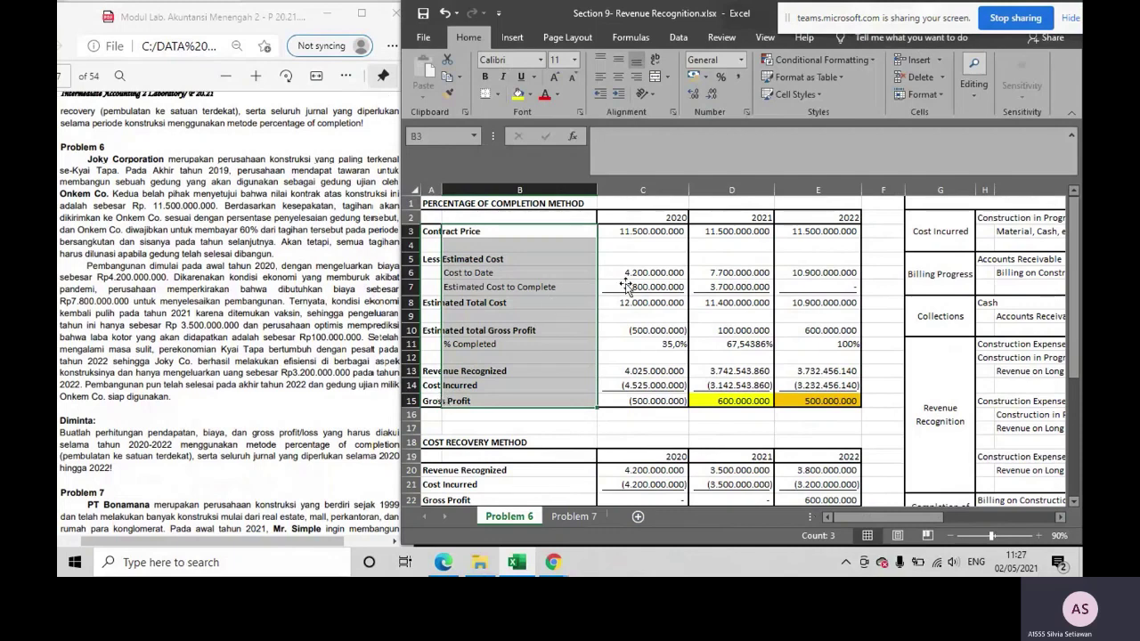
click(671, 231)
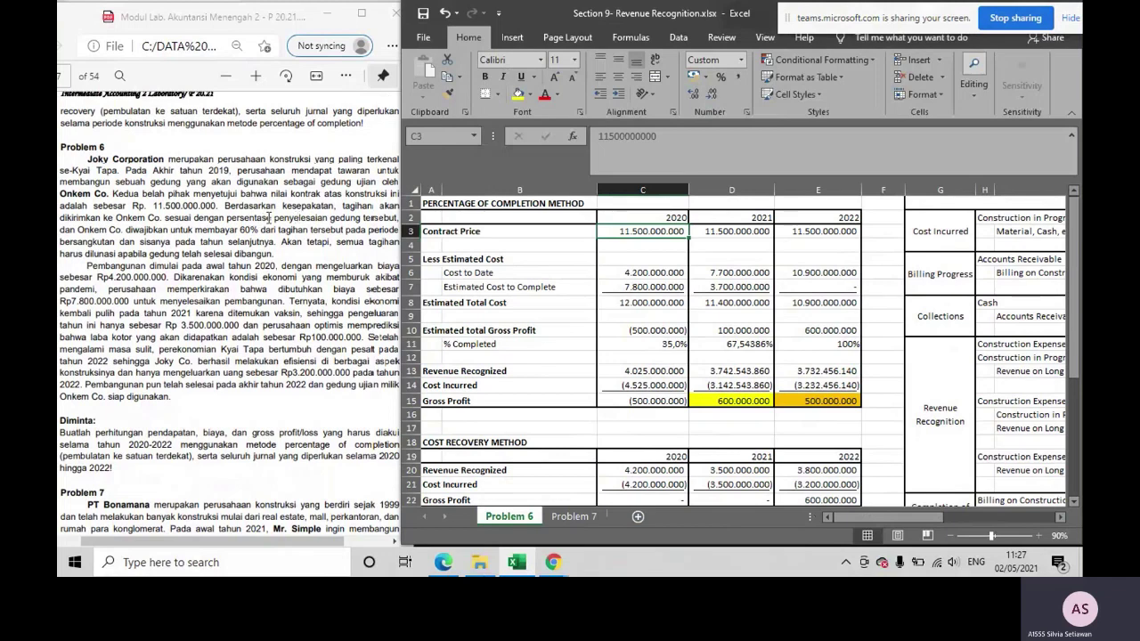
Review the billing and collections journal entries, checking the Cash and Accounts Receivable accounts against the payment terms in the problem text
drag(873, 511, 923, 512)
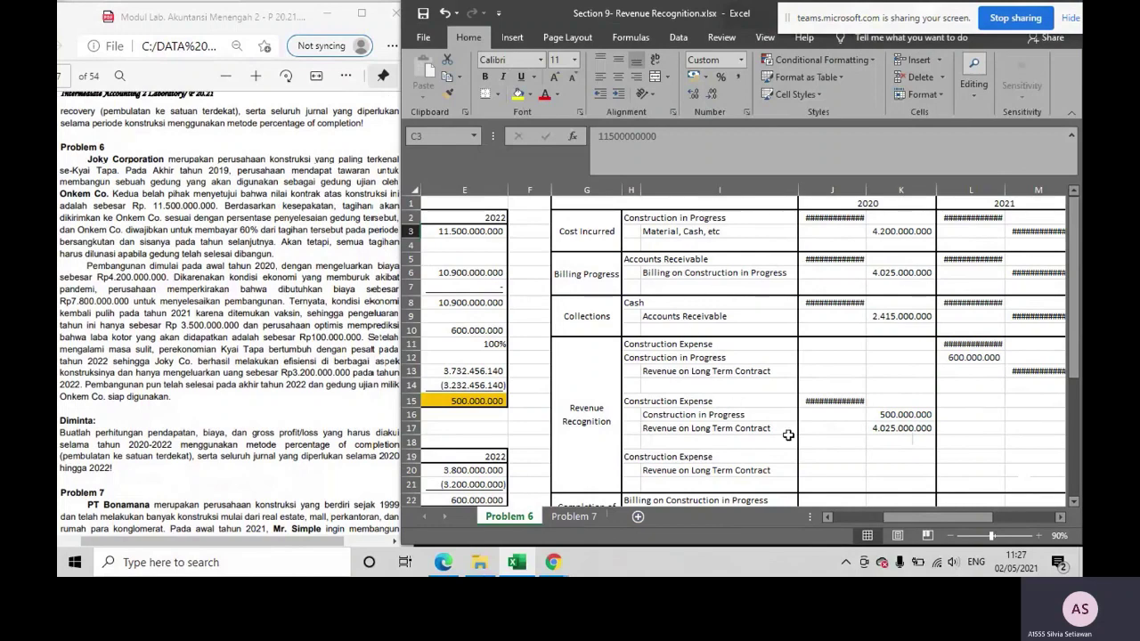
drag(915, 511, 846, 515)
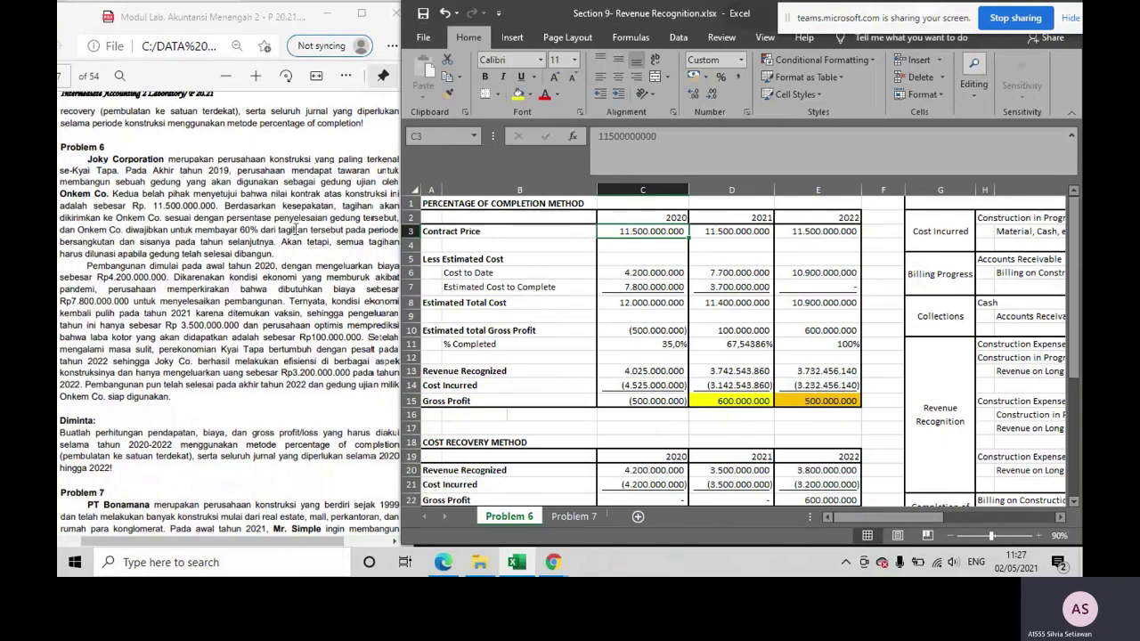
drag(849, 520, 898, 520)
click(573, 336)
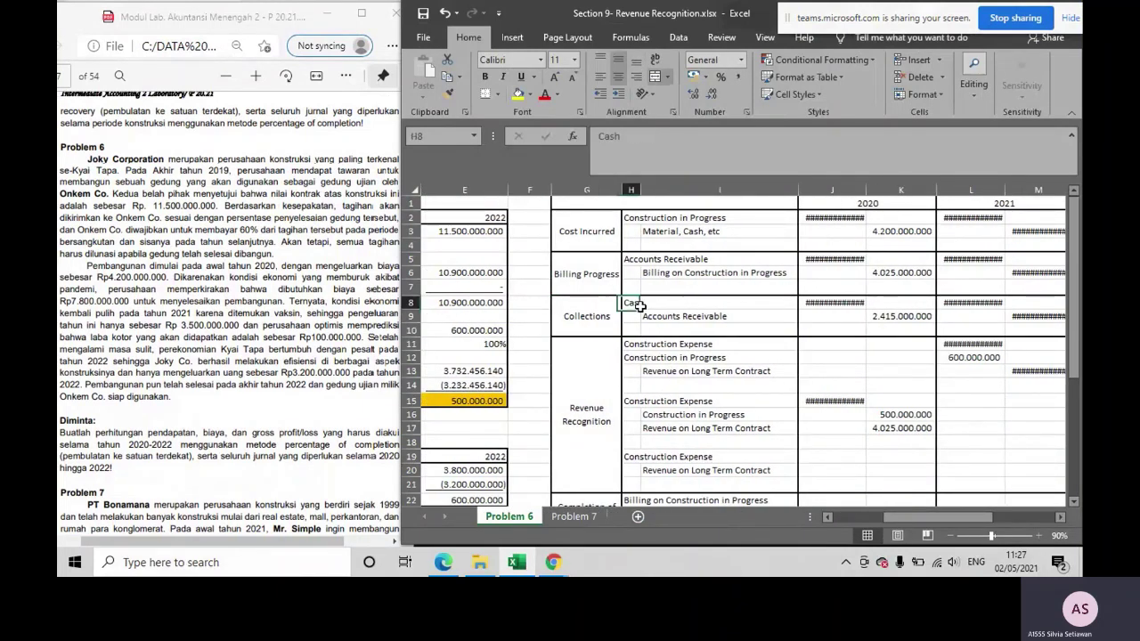
click(654, 315)
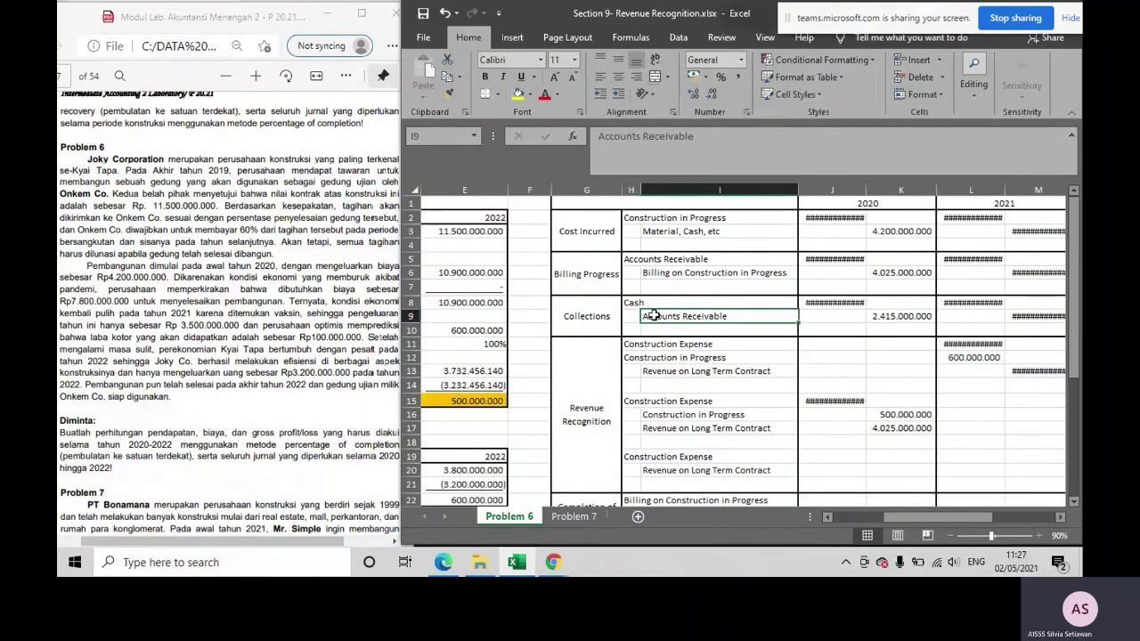
click(636, 260)
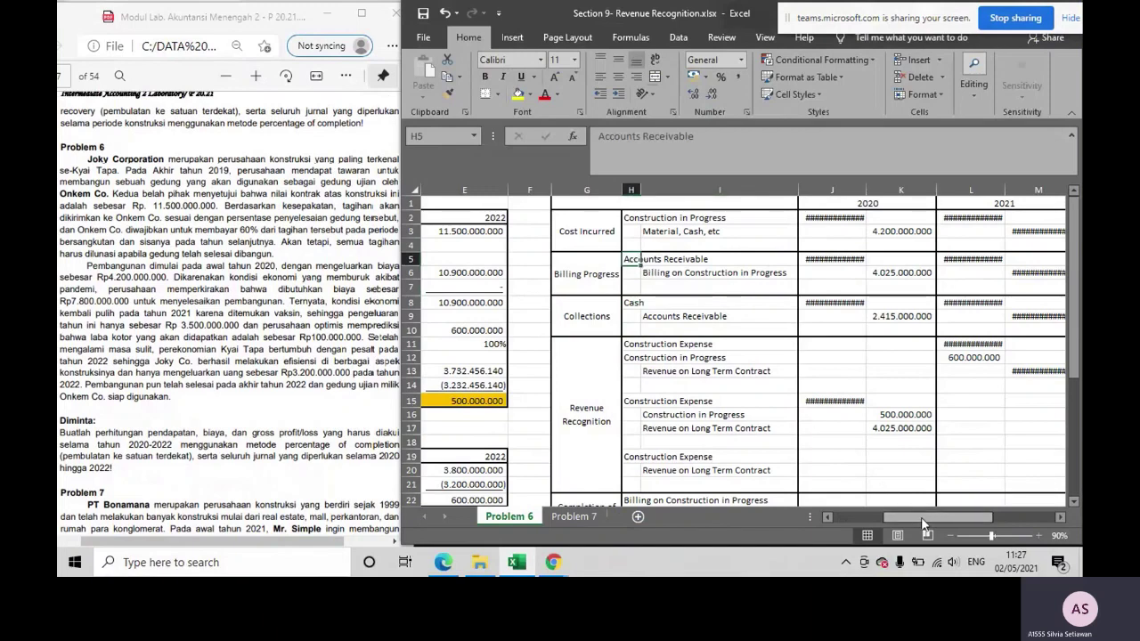
drag(923, 526, 814, 521)
Highlight the phrase "sisanya pada tahun selanjutnya" in yellow in the Problem 6 text of the PDF
click(247, 233)
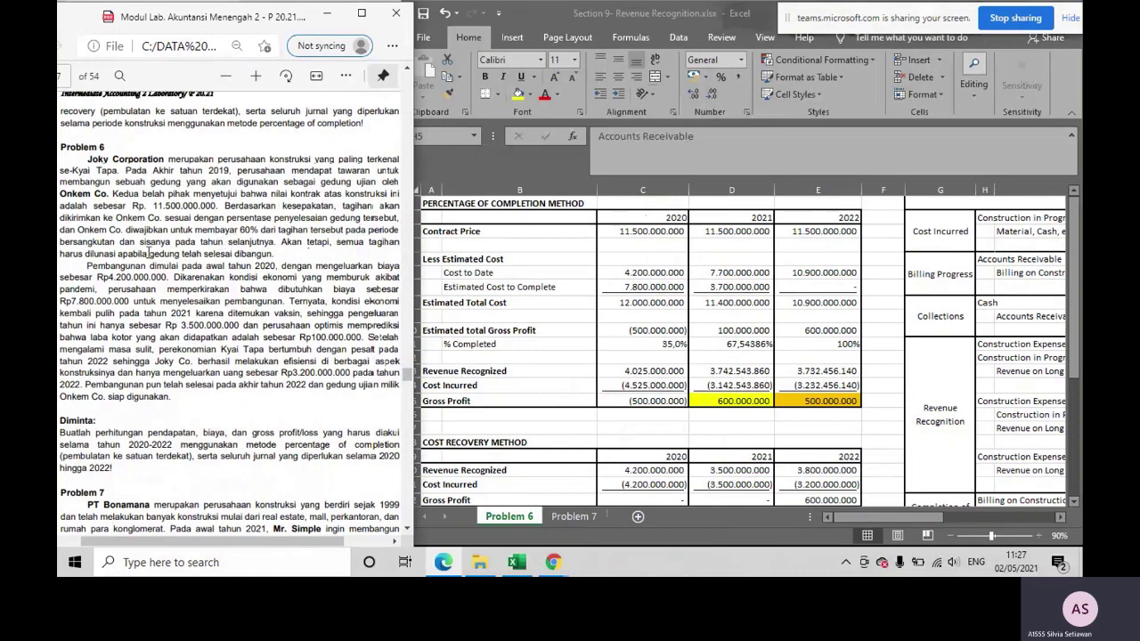
drag(140, 241, 276, 242)
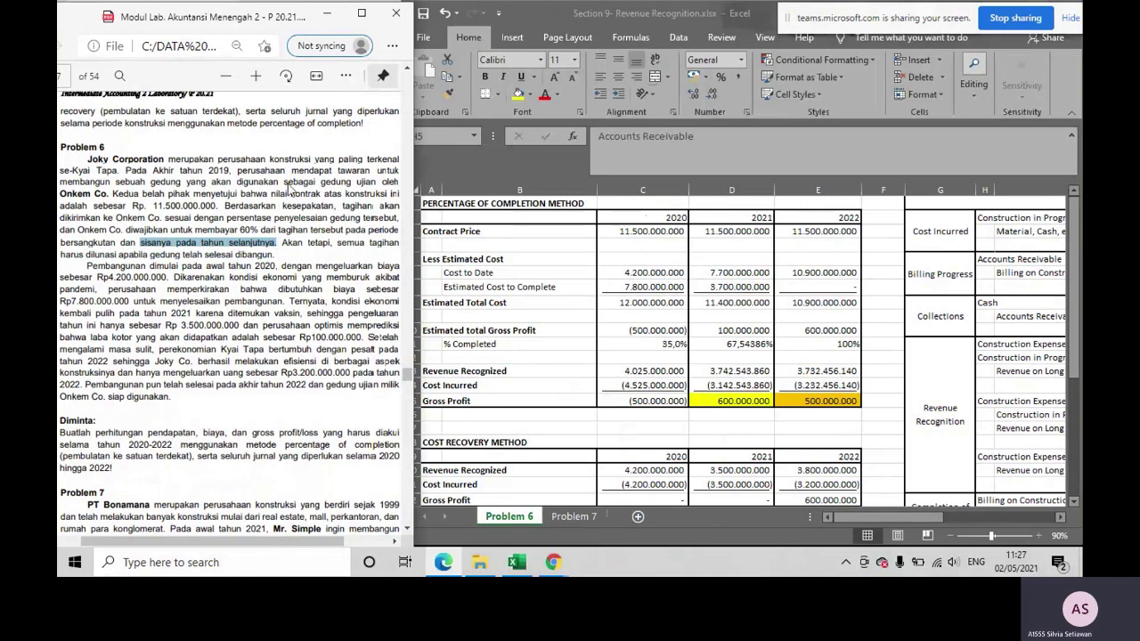
mouse_move(314, 185)
click(418, 178)
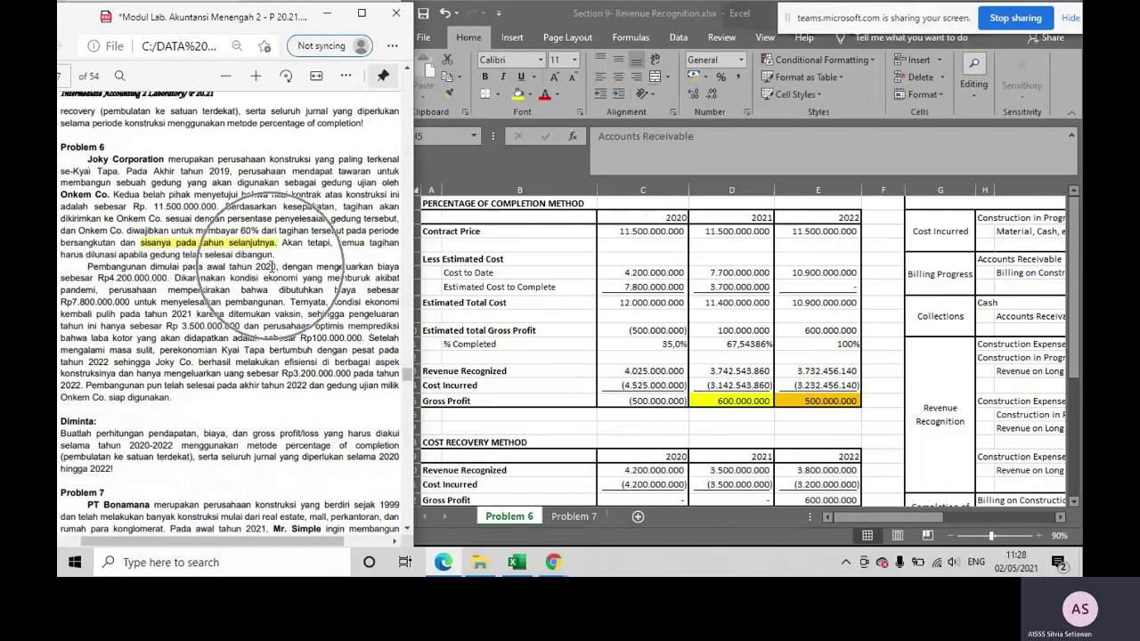
Compare the 2020, 2021 and 2022 column headings with the completion date "akhir tahun 2022" in the problem text
click(663, 218)
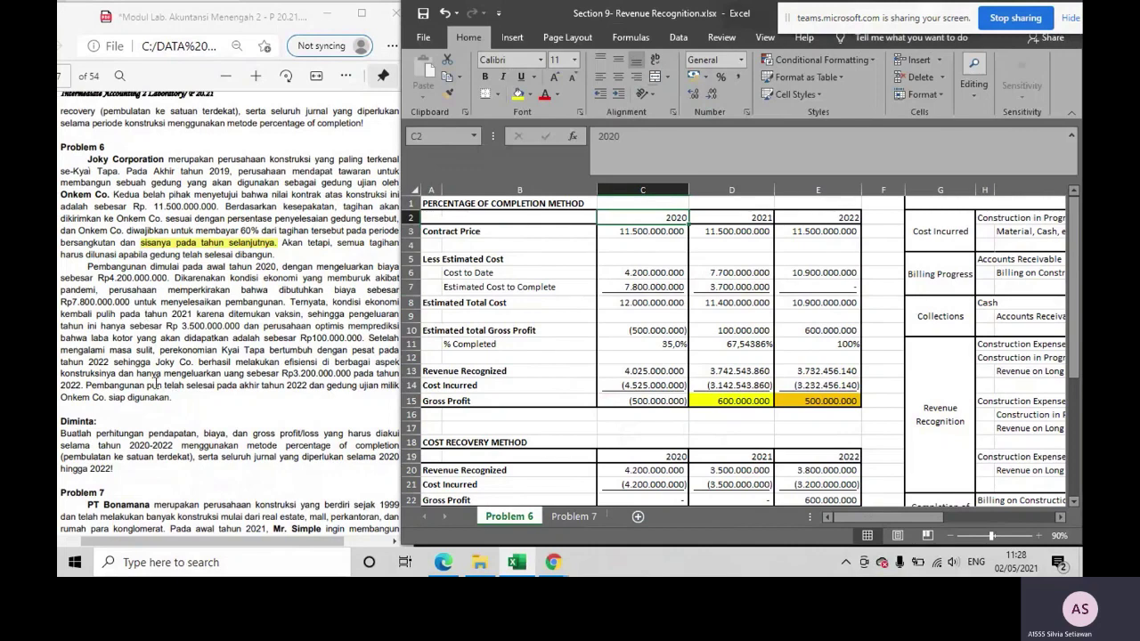
drag(241, 386, 307, 386)
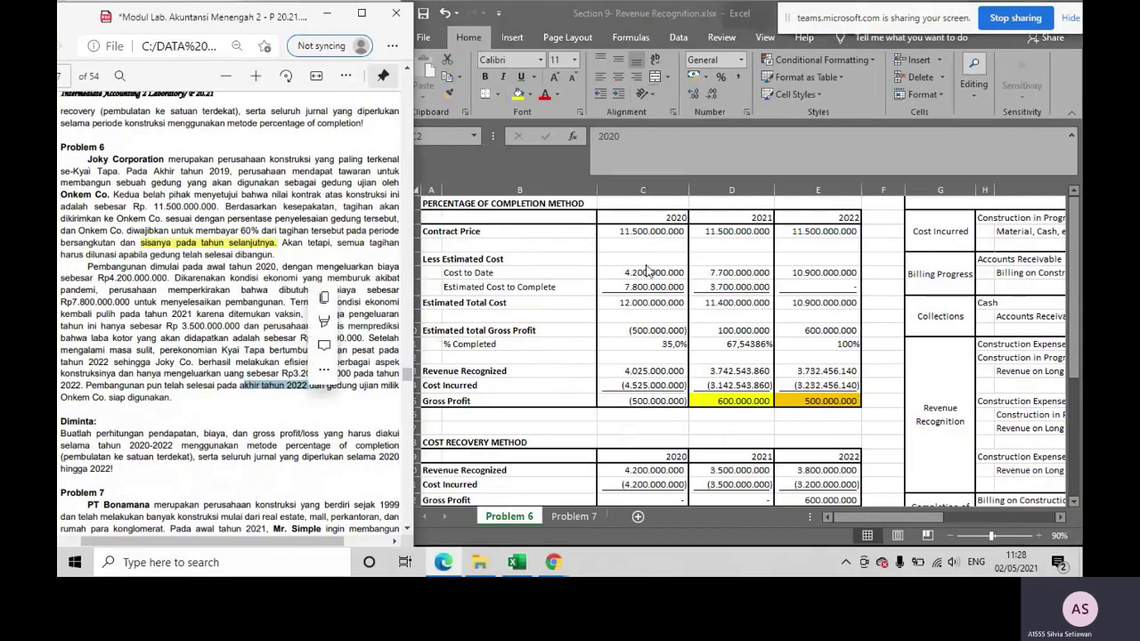
click(681, 213)
click(752, 216)
click(810, 216)
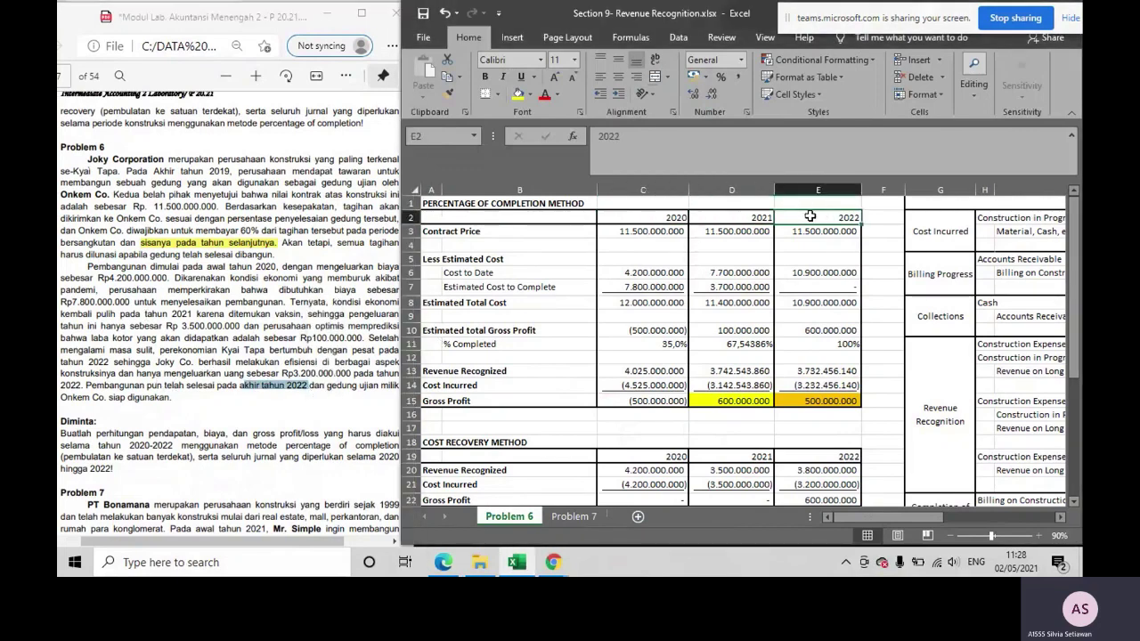
Highlight Rp4.200.000.000 in yellow in the problem text and check it against the 2020 Cost to Date cell
click(142, 289)
drag(98, 278, 169, 278)
mouse_move(190, 215)
click(322, 214)
click(503, 281)
click(502, 274)
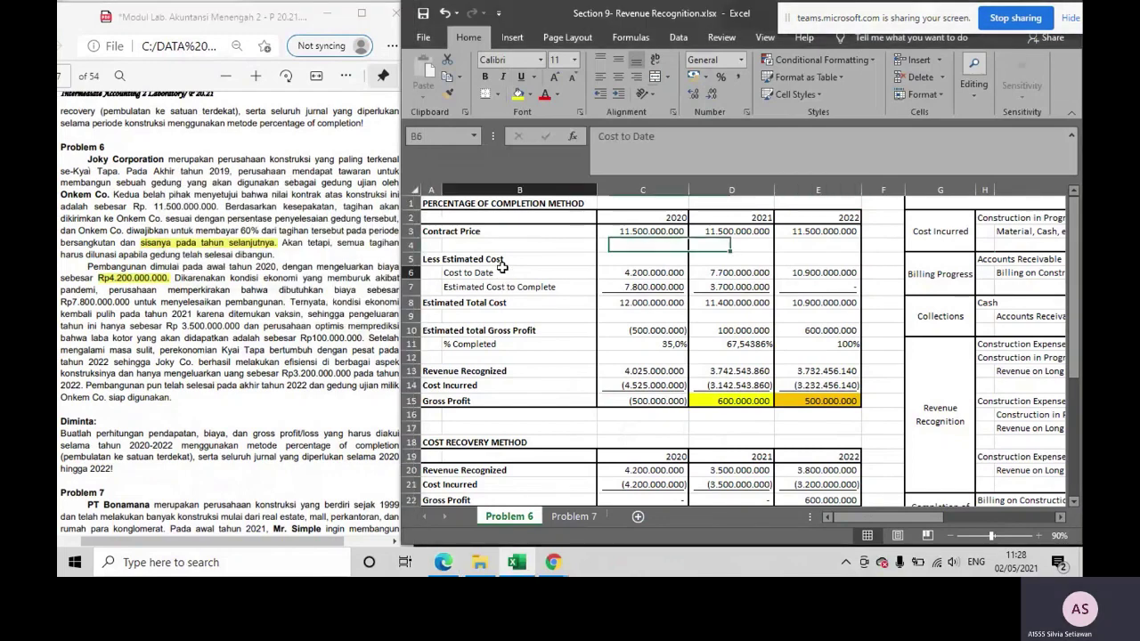
click(649, 271)
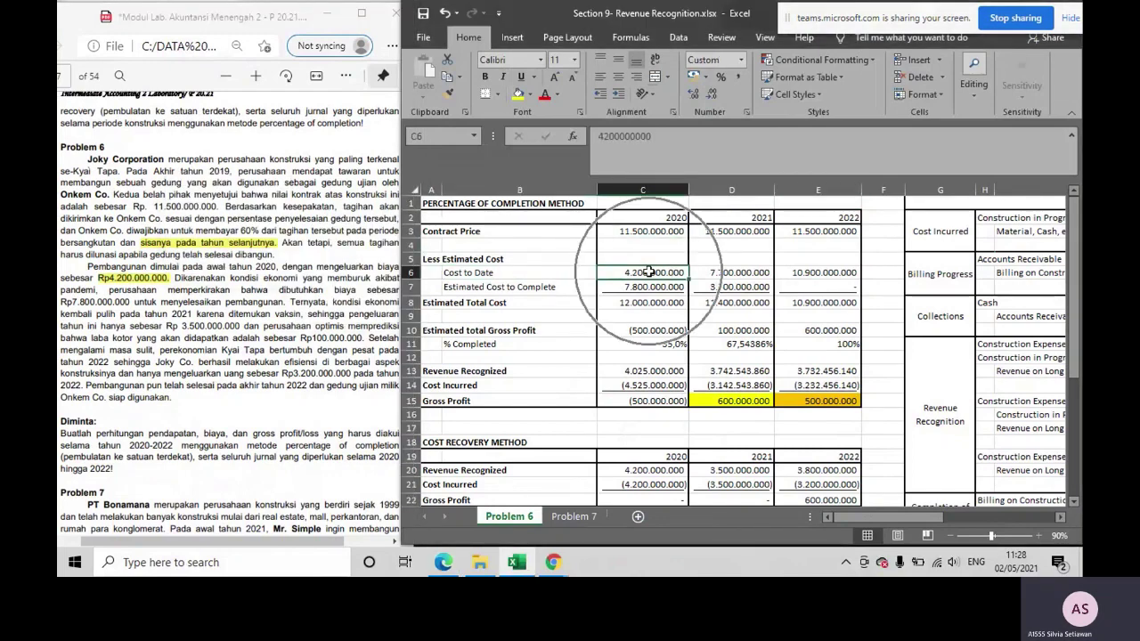
Highlight Rp7.800.000.000 in yellow in the problem text and check the 2020 Estimated Cost to Complete and Estimated Total Cost cells
click(230, 278)
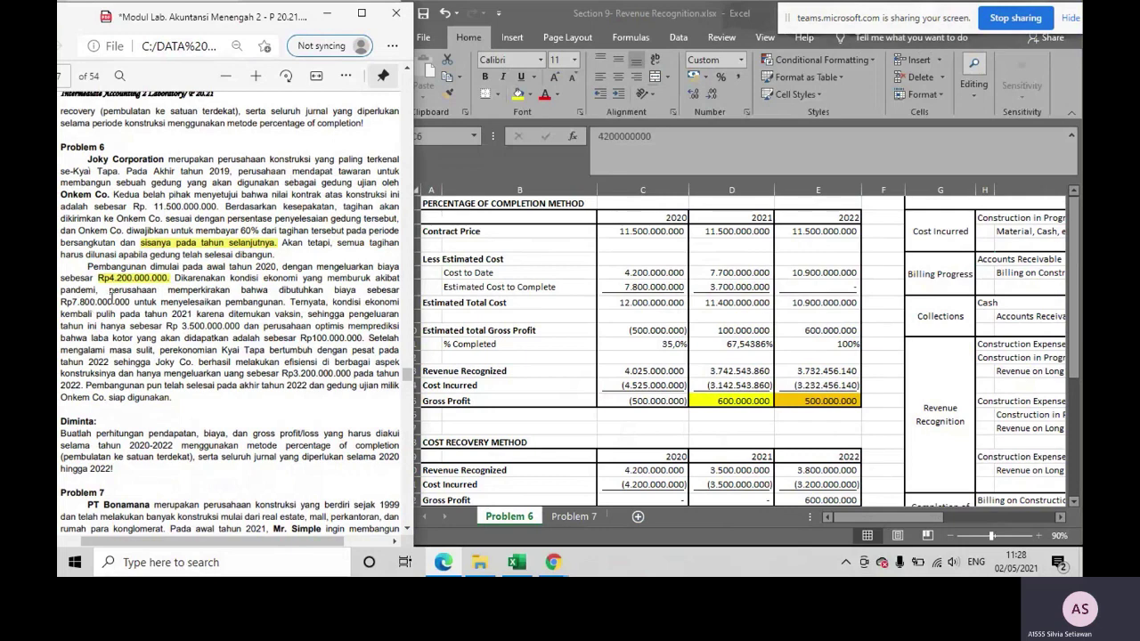
drag(59, 303, 130, 302)
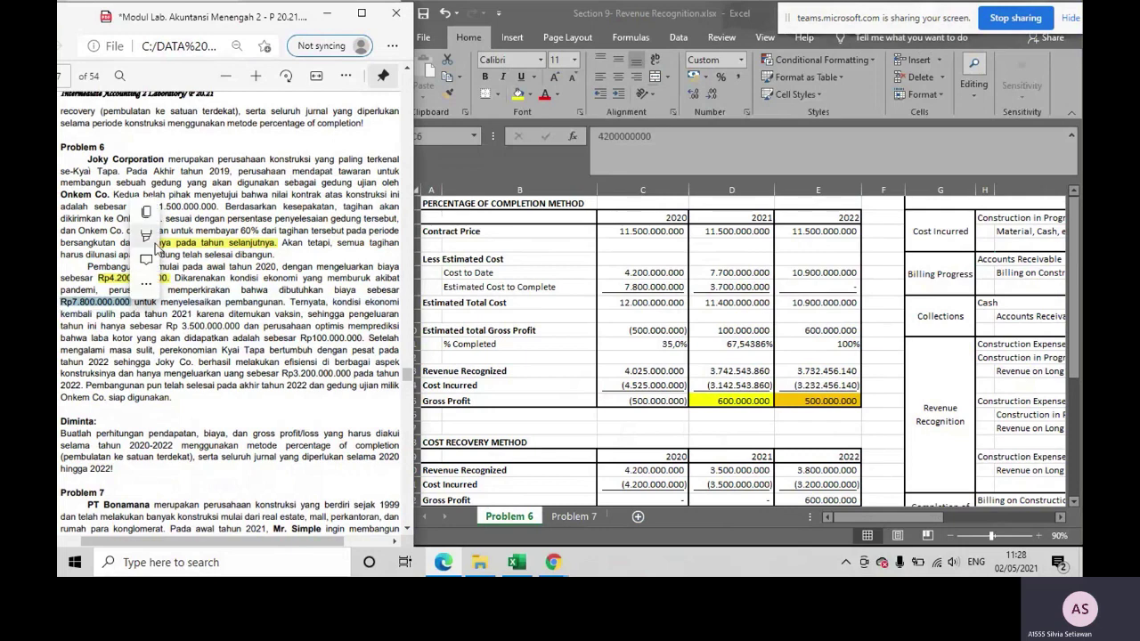
click(272, 246)
click(570, 276)
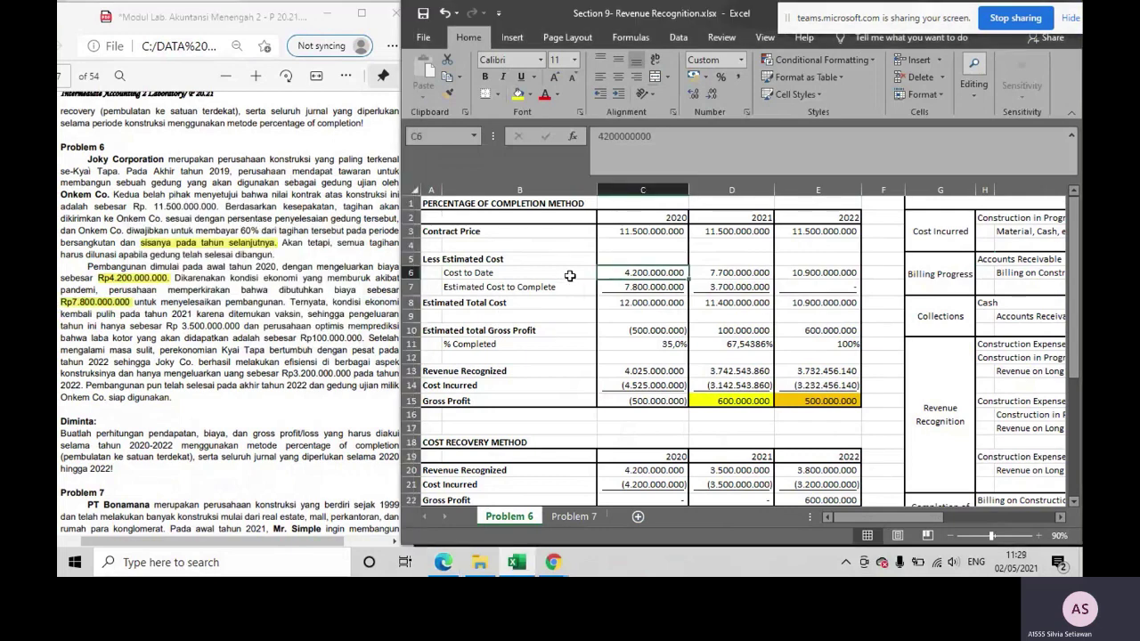
click(564, 287)
click(614, 289)
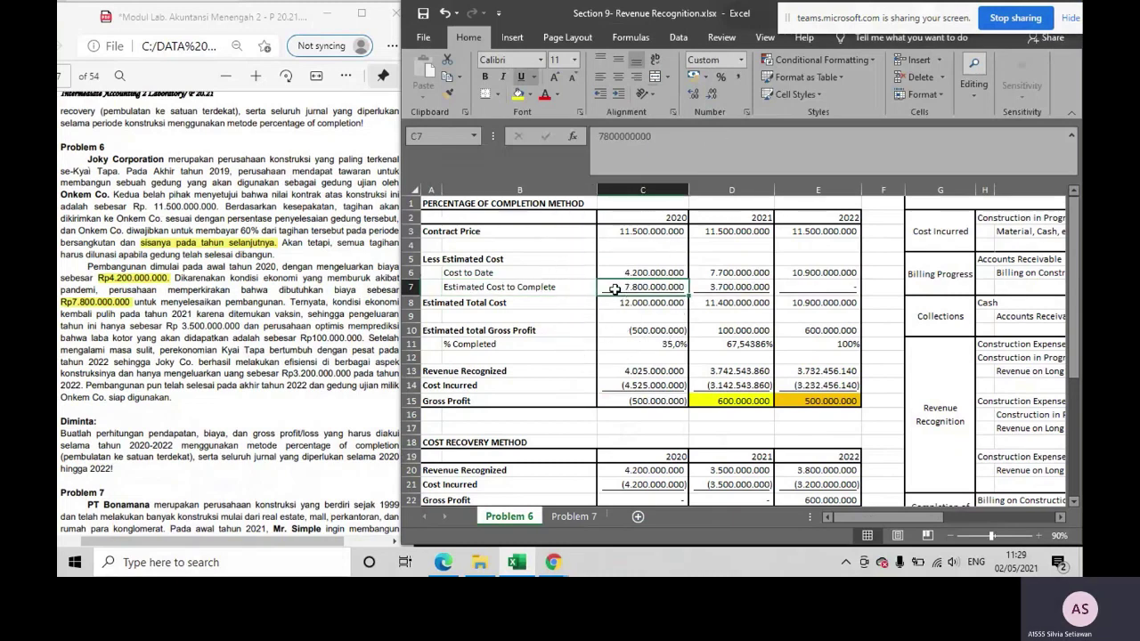
click(619, 306)
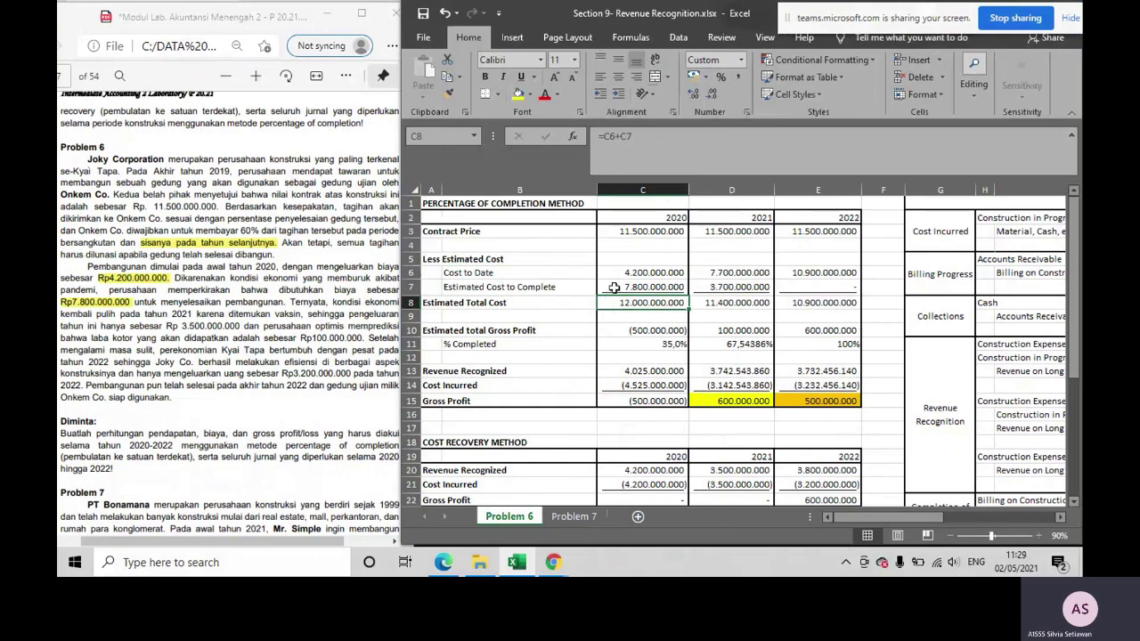
click(348, 334)
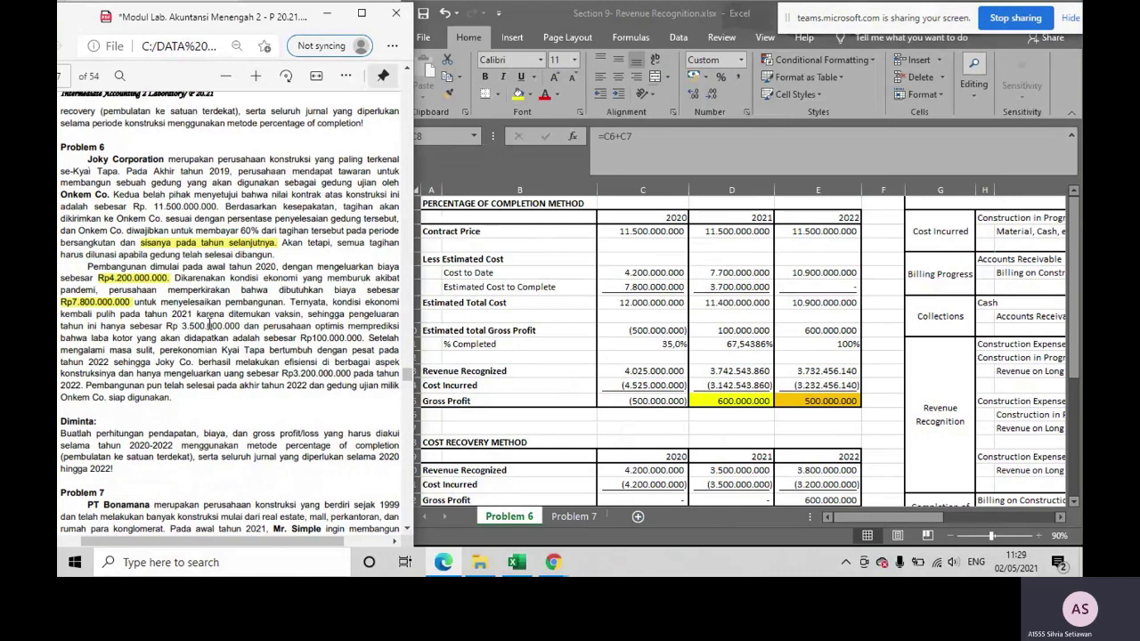
click(641, 302)
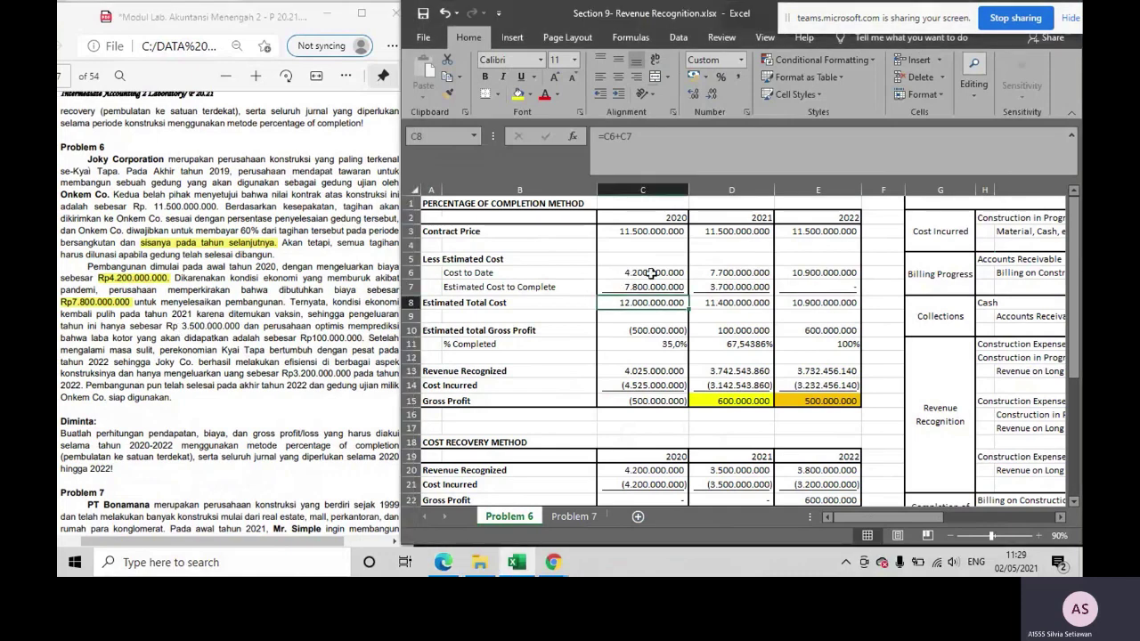
Inspect the 2021 Cost to Date formula and highlight its source amount, Rp 3.500.000.000, in yellow in the problem text
click(695, 272)
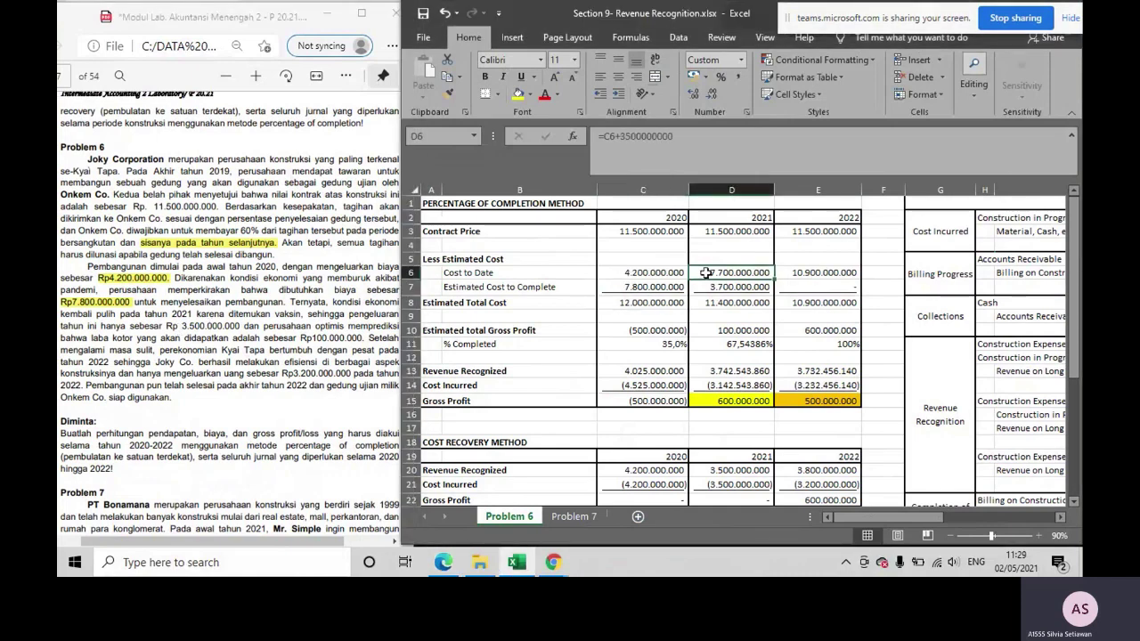
double_click(705, 273)
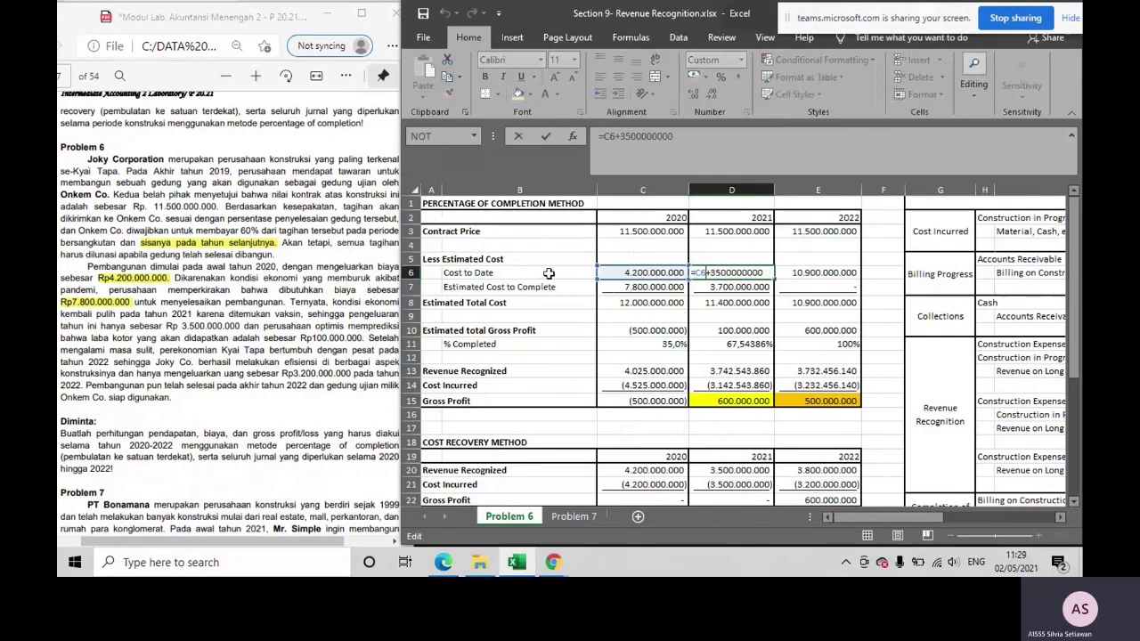
click(612, 272)
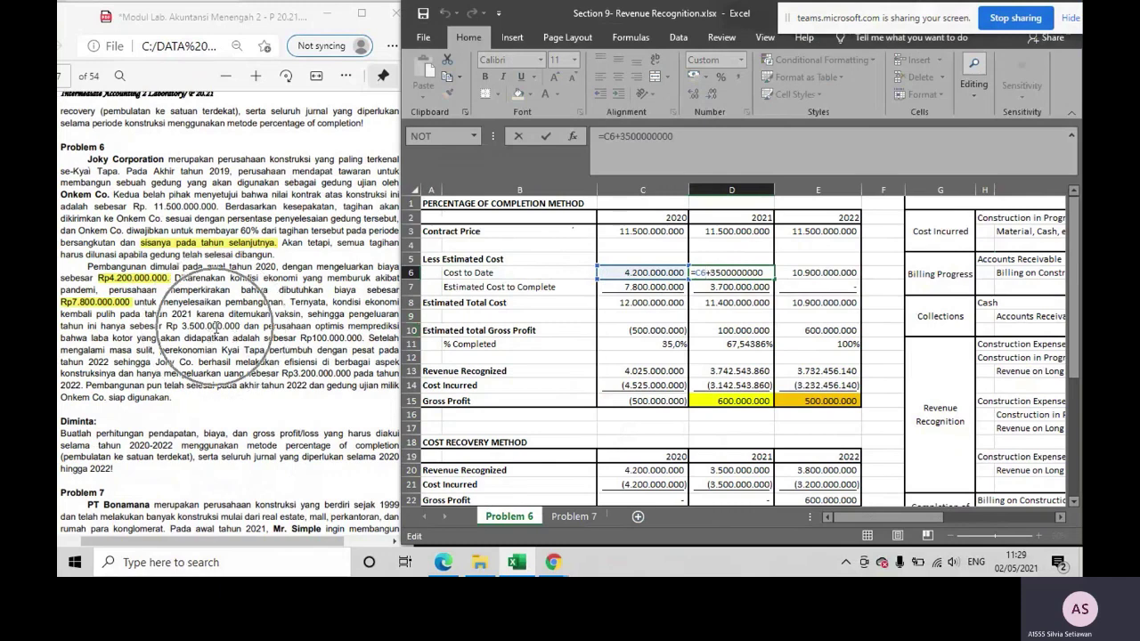
drag(167, 326, 241, 326)
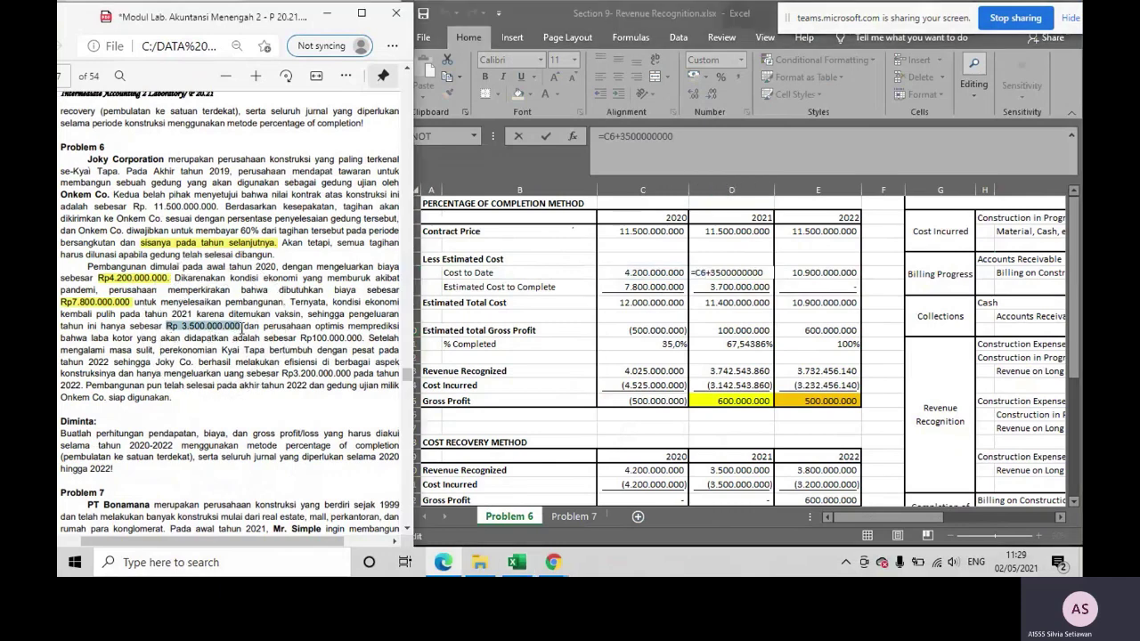
mouse_move(320, 262)
click(376, 261)
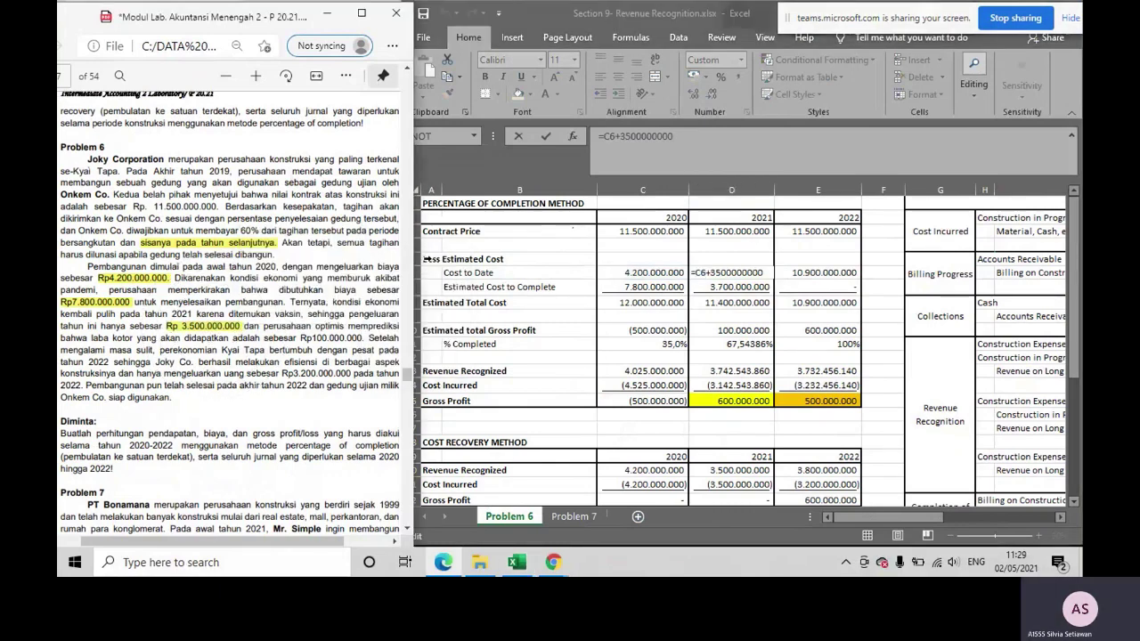
click(714, 273)
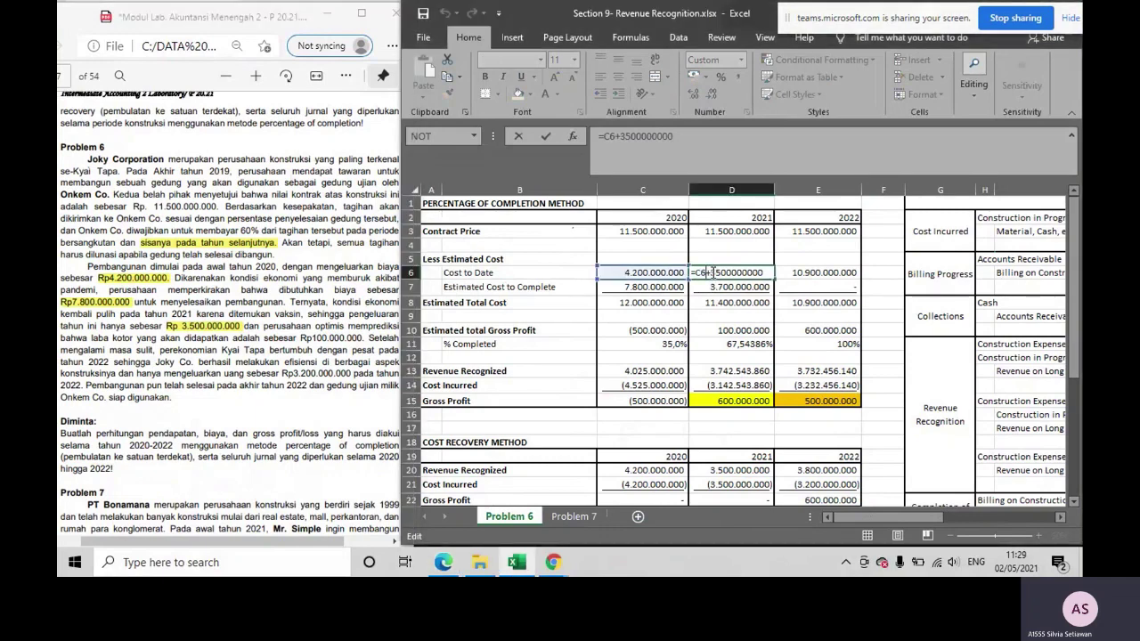
key(Return)
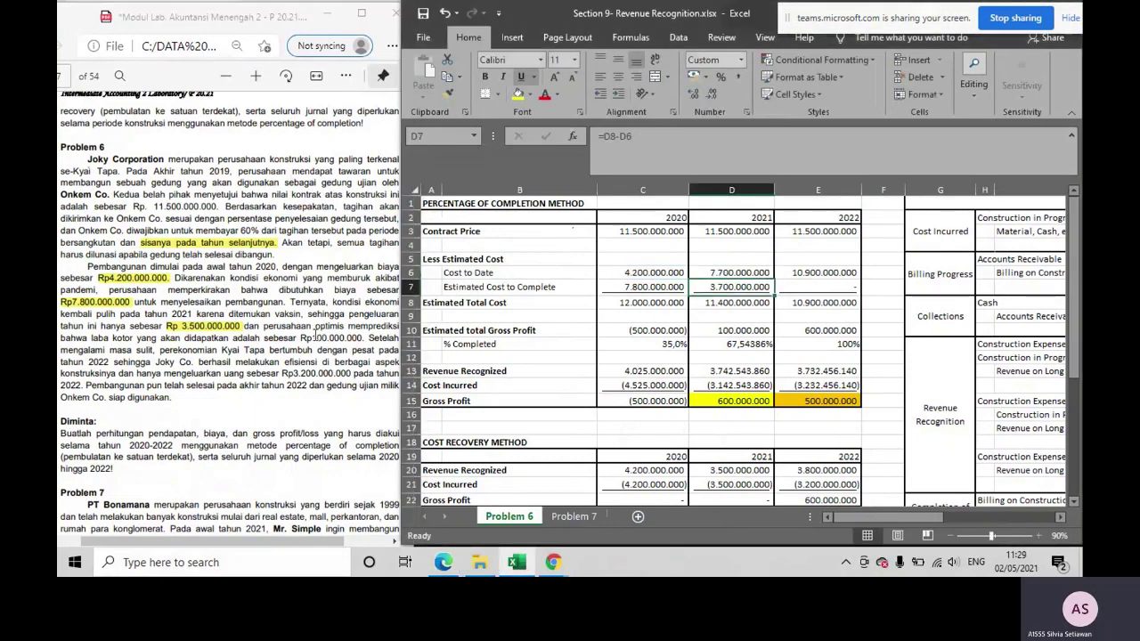
Highlight Rp100.000.000 in yellow in the problem text and check it against the 2021 Estimated total Gross Profit cell
drag(299, 338, 367, 337)
click(384, 318)
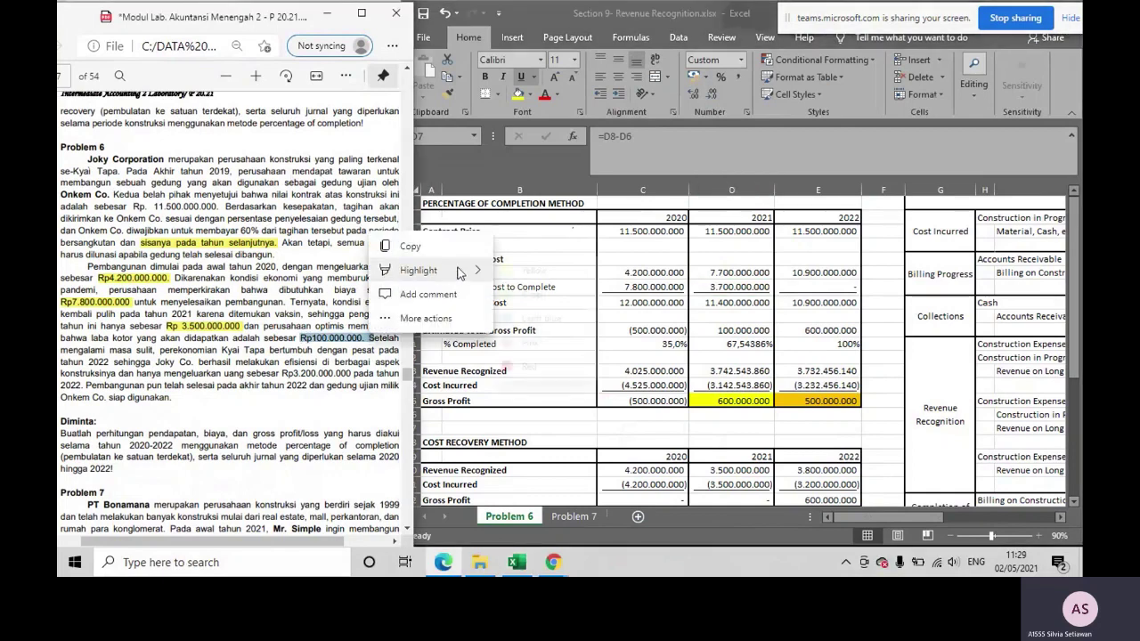
click(419, 266)
key(alt+Tab)
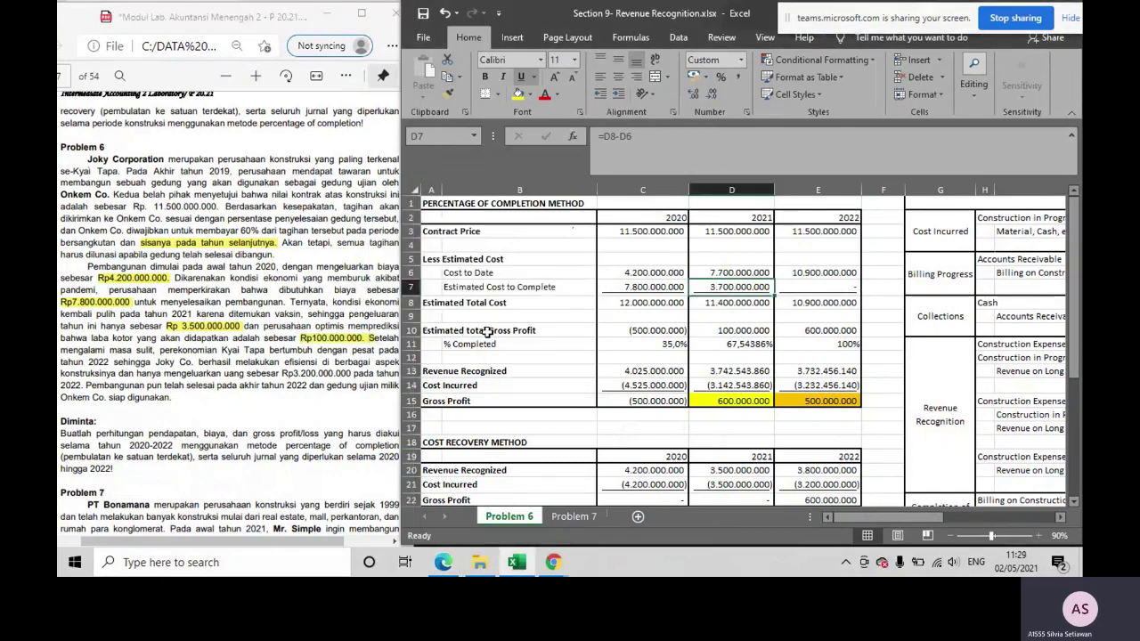
click(720, 331)
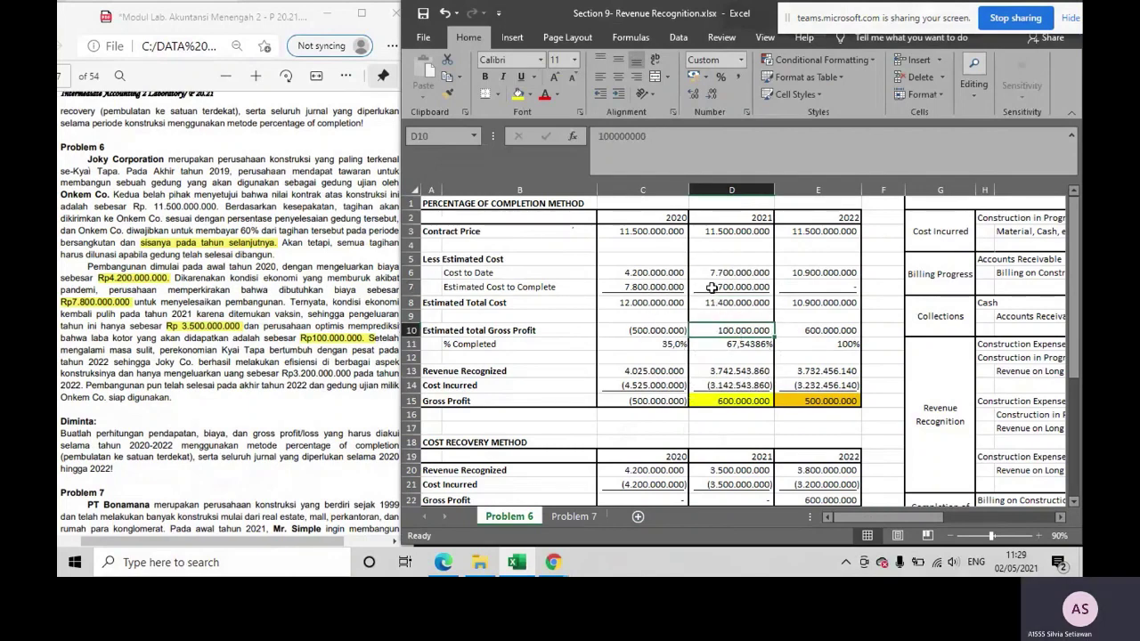
Inspect the 2021 Estimated Total Cost formula and trace the cells it refers to
click(700, 286)
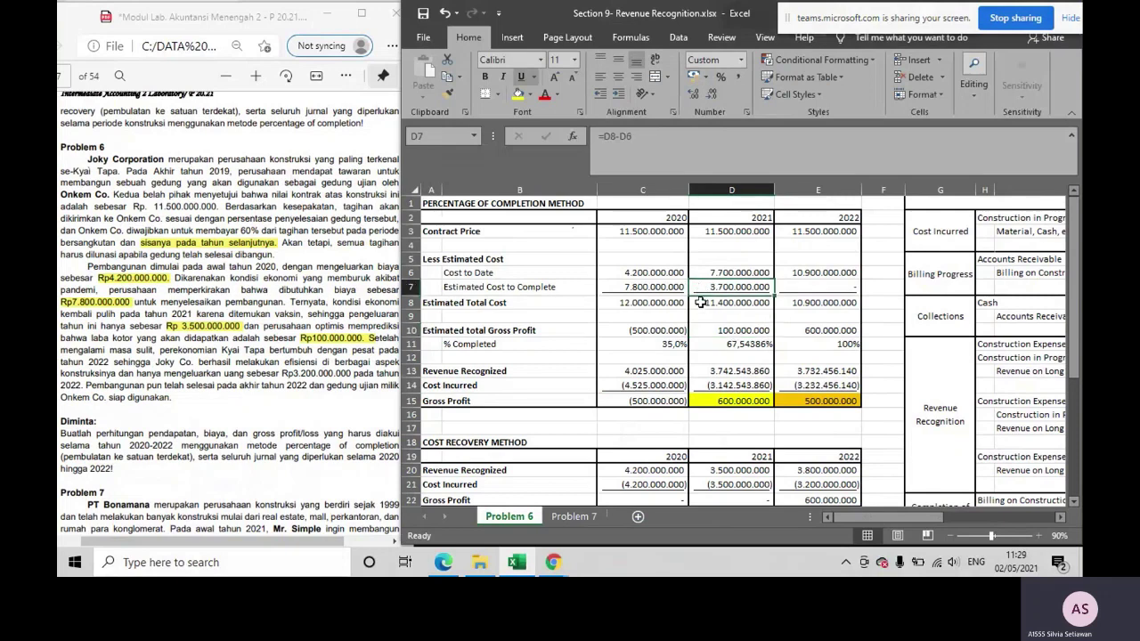
click(705, 334)
click(708, 302)
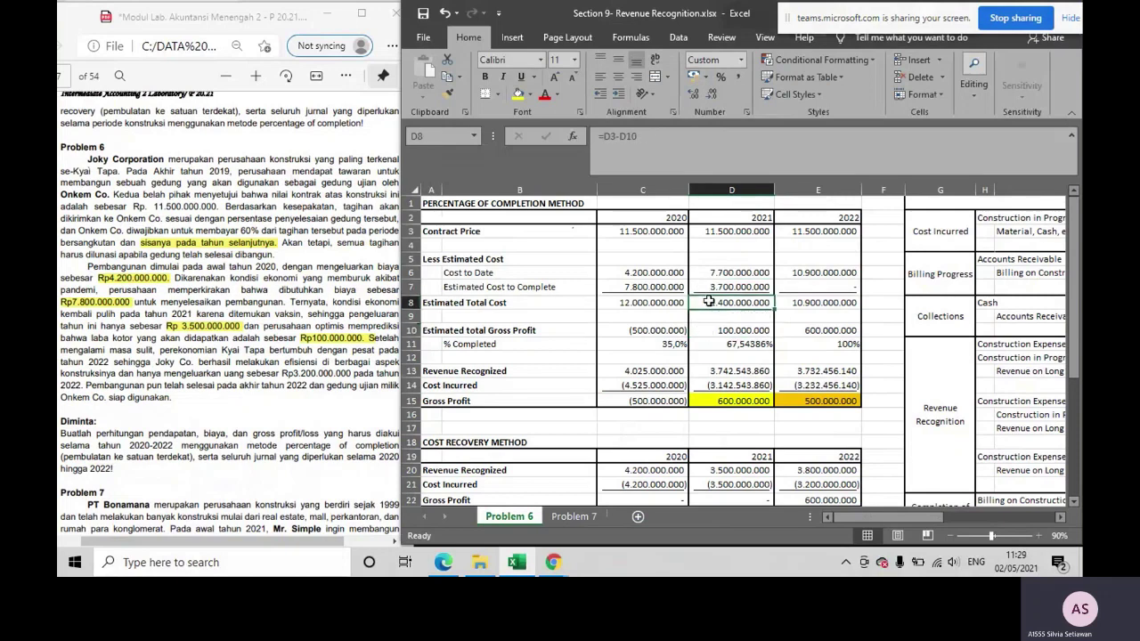
double_click(709, 302)
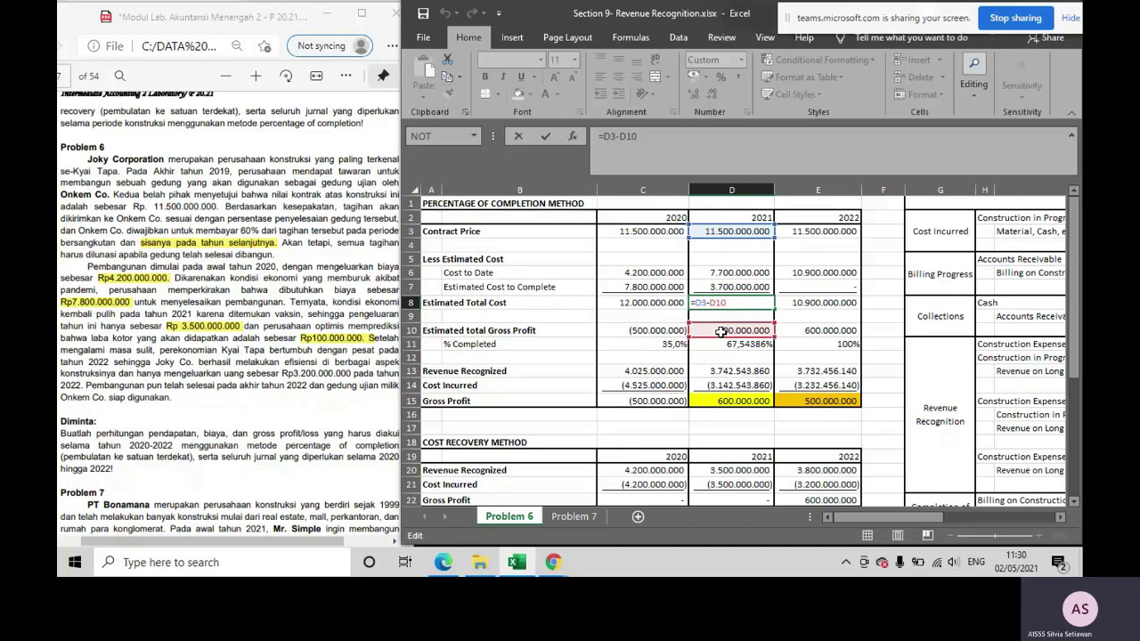
key(Return)
key(Up)
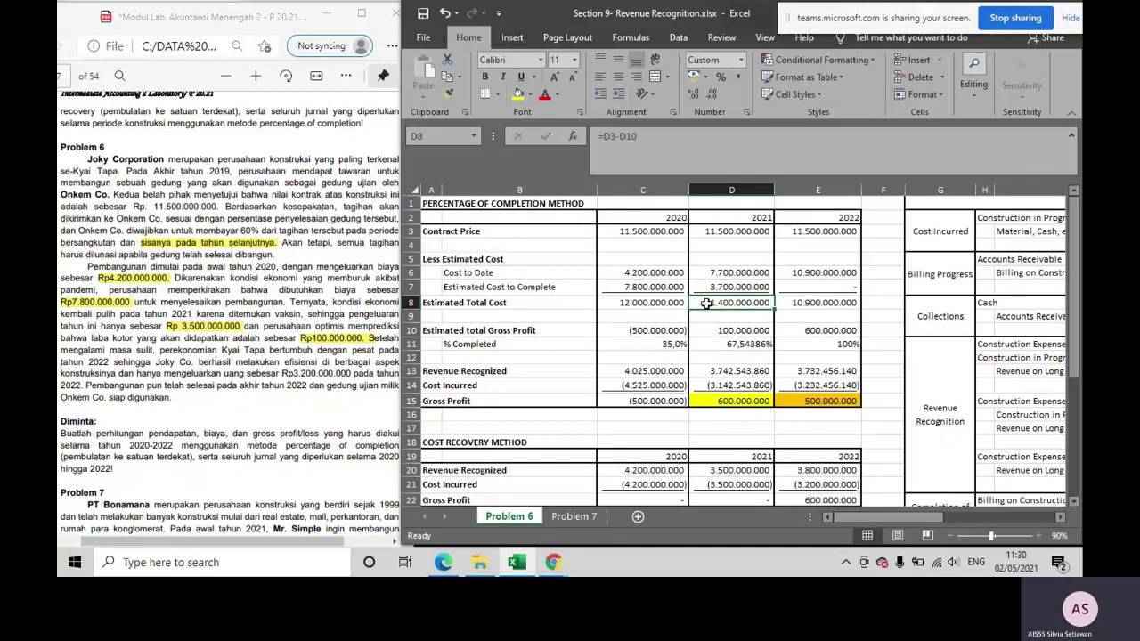
Inspect the 2021 Estimated Cost to Complete formula and its referenced cells
click(704, 287)
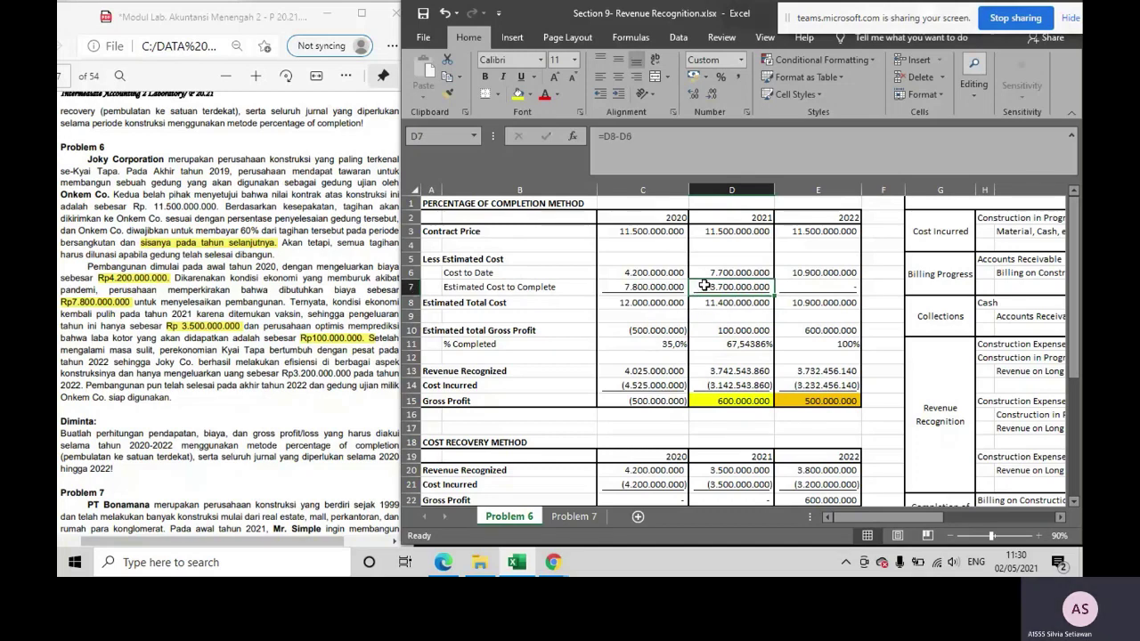
double_click(702, 286)
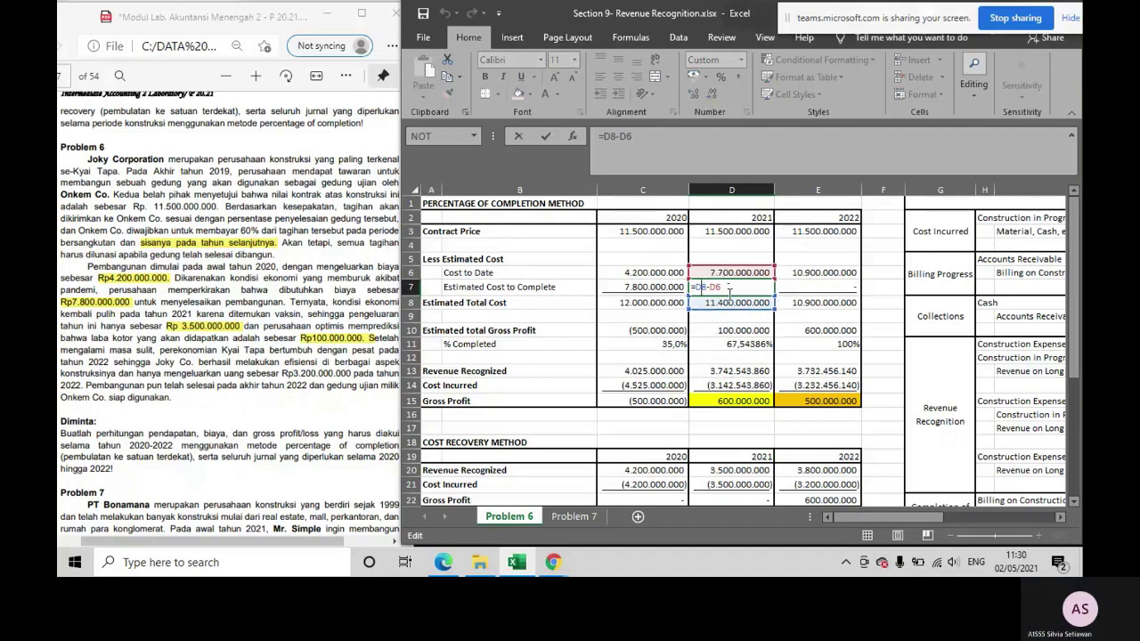
key(Return)
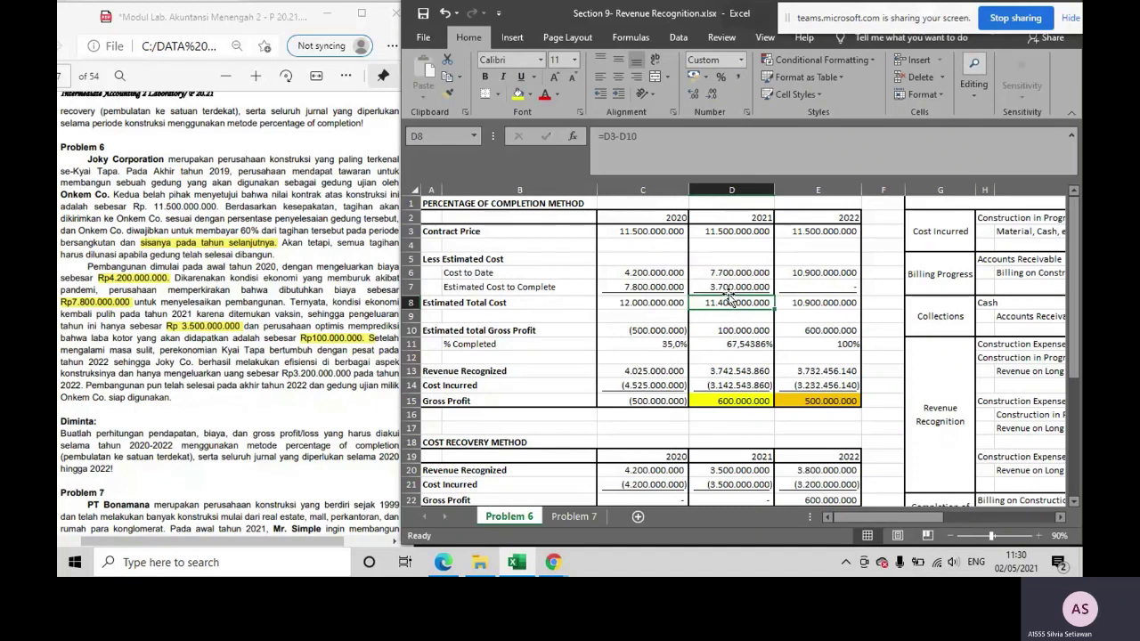
Read the 2022 spending sentence in the problem text and inspect the 2022 Cost to Date formula
click(221, 339)
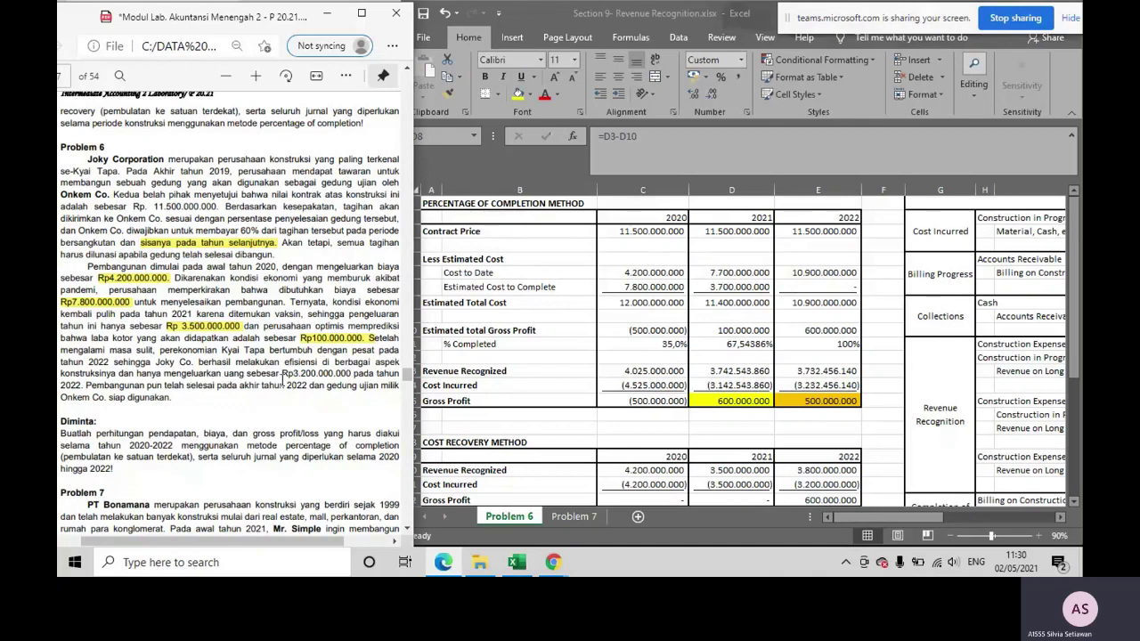
click(705, 341)
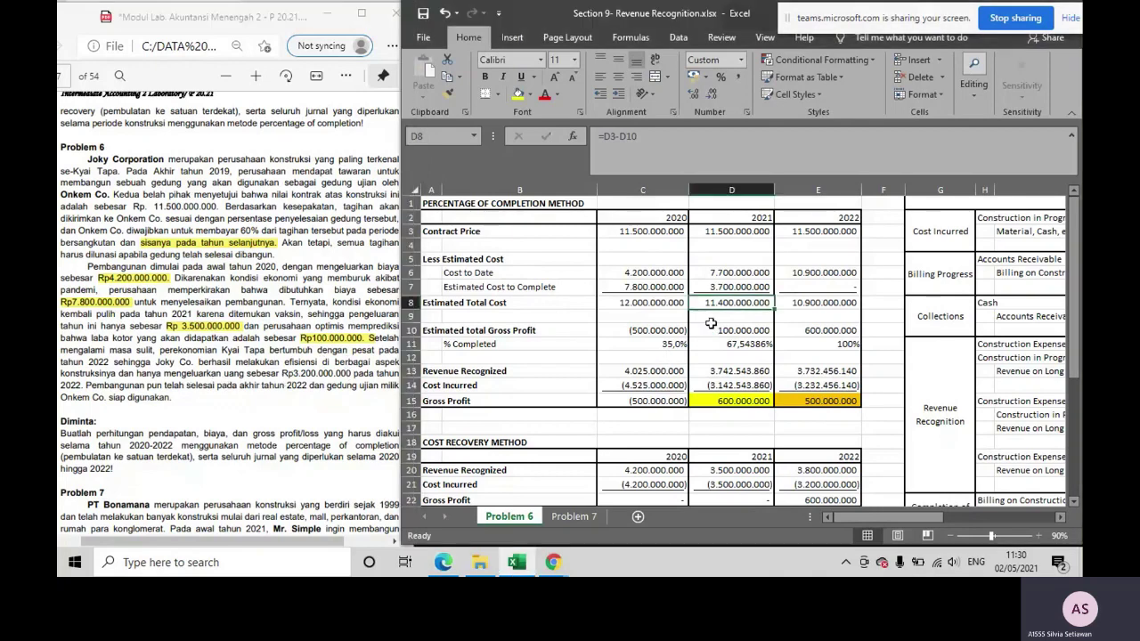
double_click(809, 273)
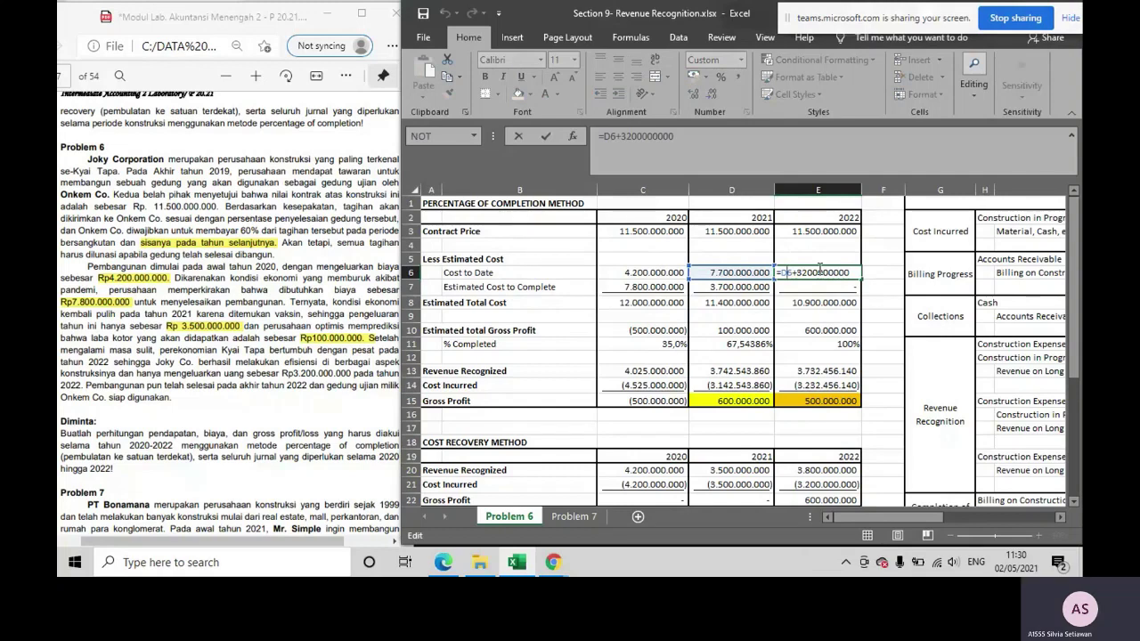
key(Return)
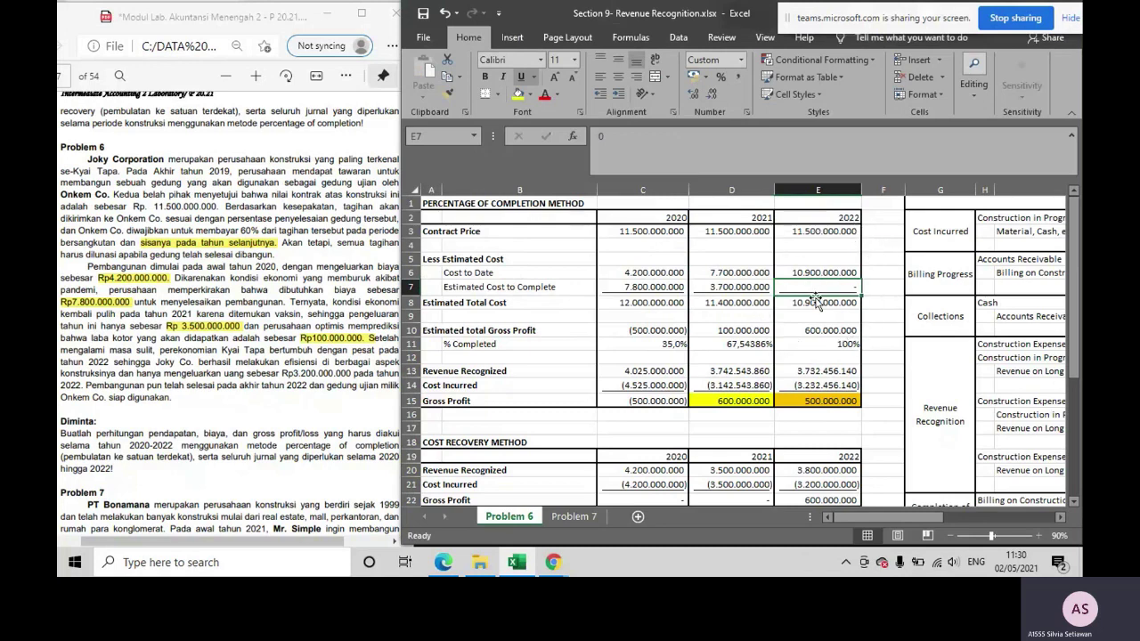
Check the 2022 Estimated Total Cost, Estimated Cost to Complete and % Completed cells
click(812, 304)
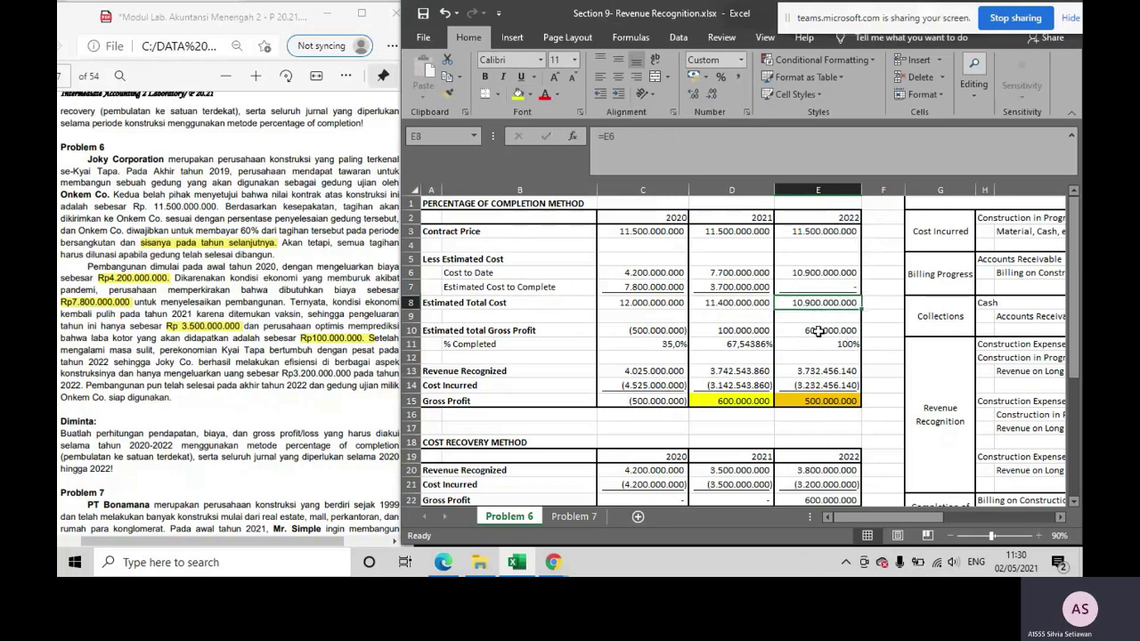
click(812, 289)
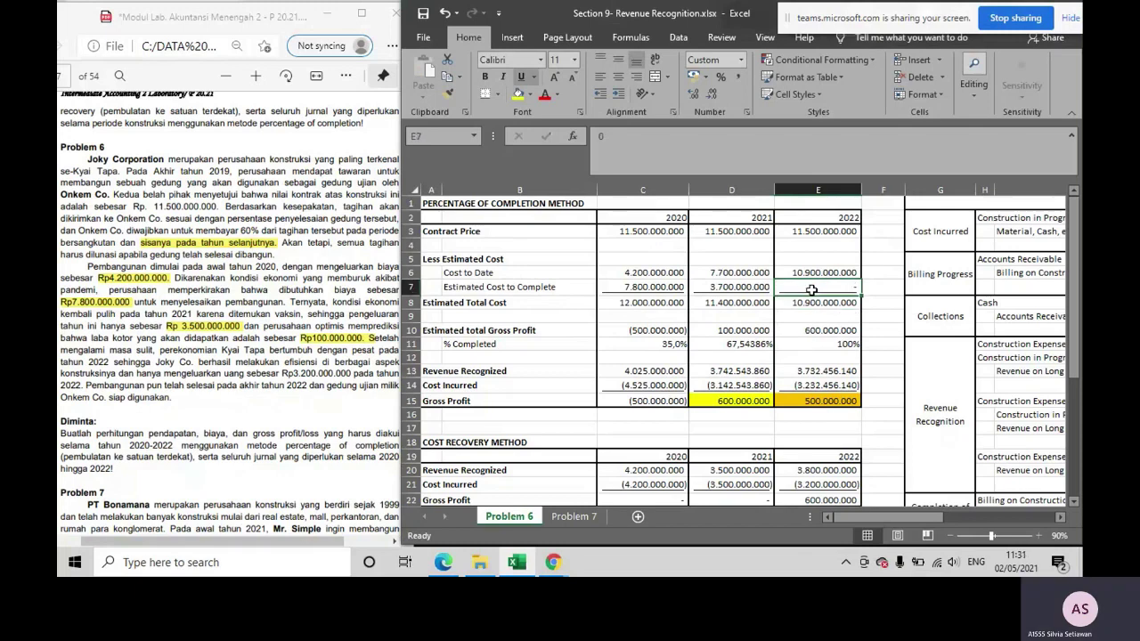
click(808, 344)
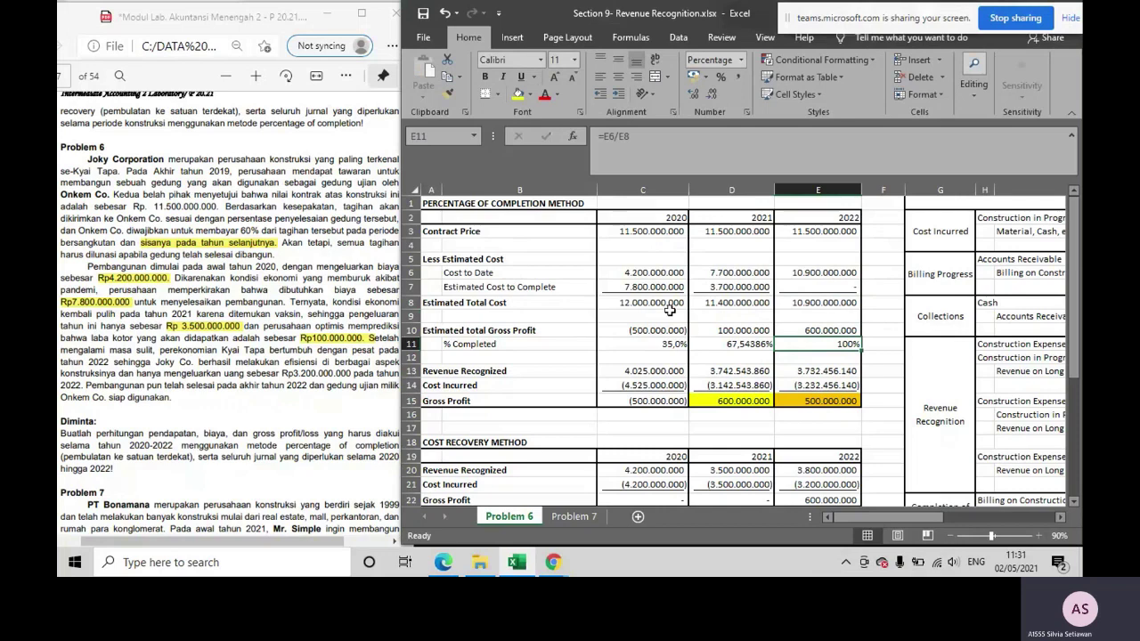
Highlight Rp3.200.000.000 in yellow in the Problem 6 text
scroll(367, 385, down, 1)
scroll(294, 376, up, 1)
drag(284, 374, 352, 375)
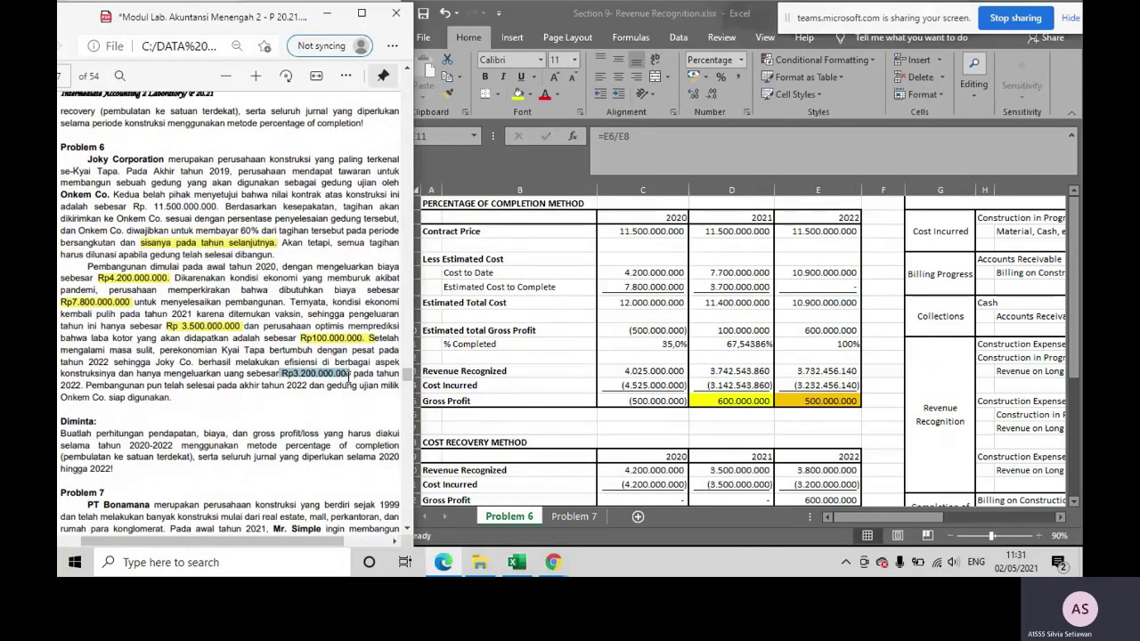
mouse_move(409, 312)
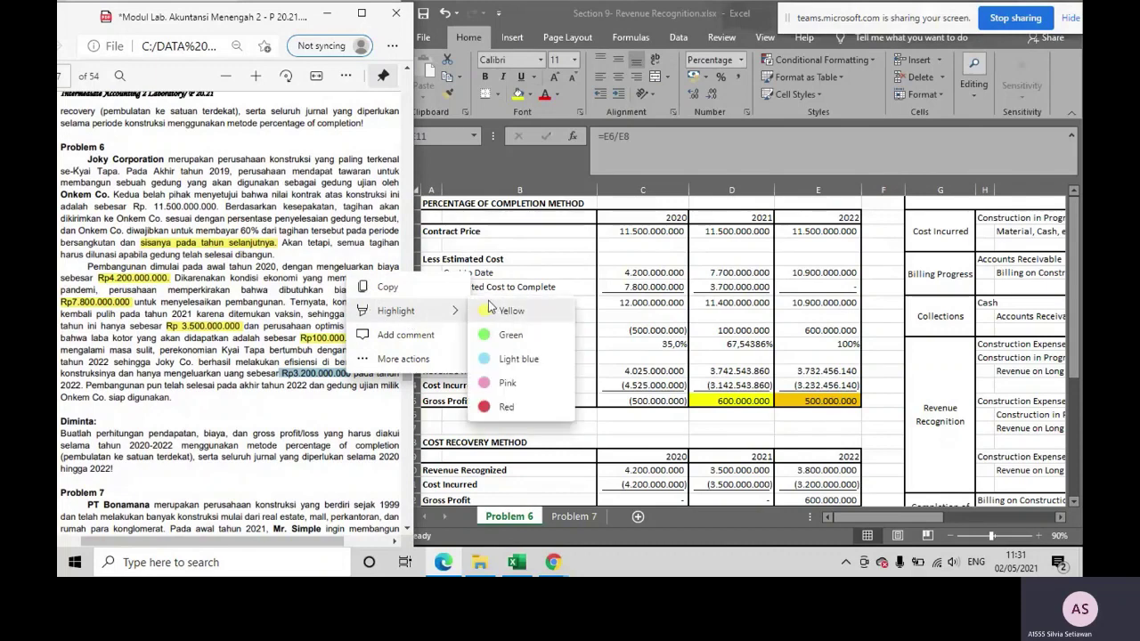
click(488, 302)
click(487, 349)
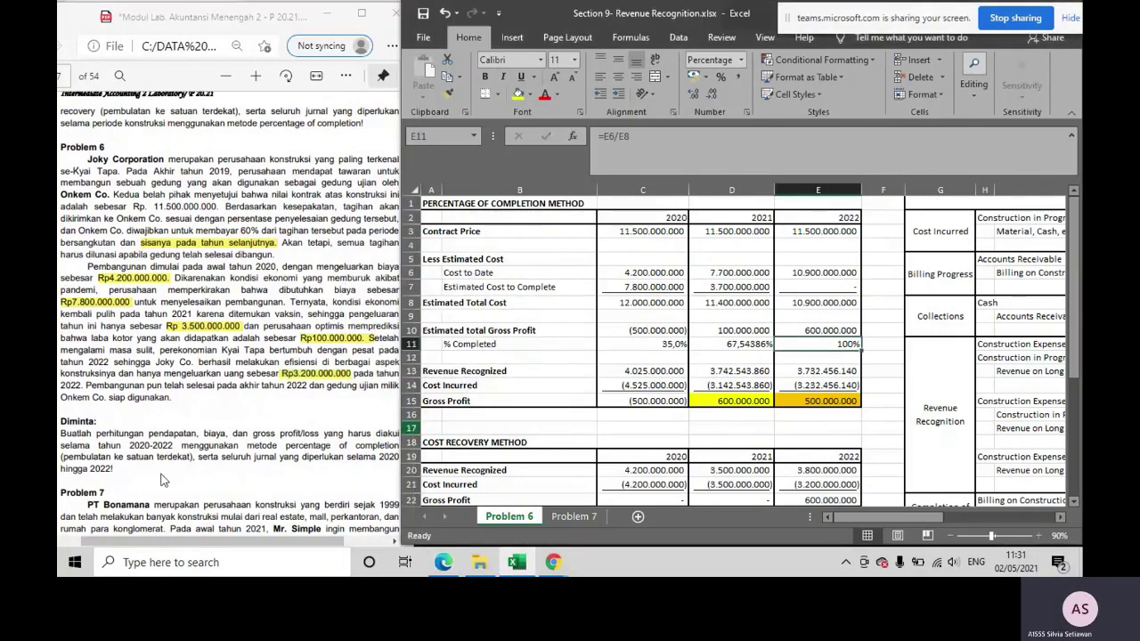
Highlight the words "percentage of completion" in yellow in the Diminta paragraph of Problem 6
click(191, 438)
scroll(200, 418, down, 1)
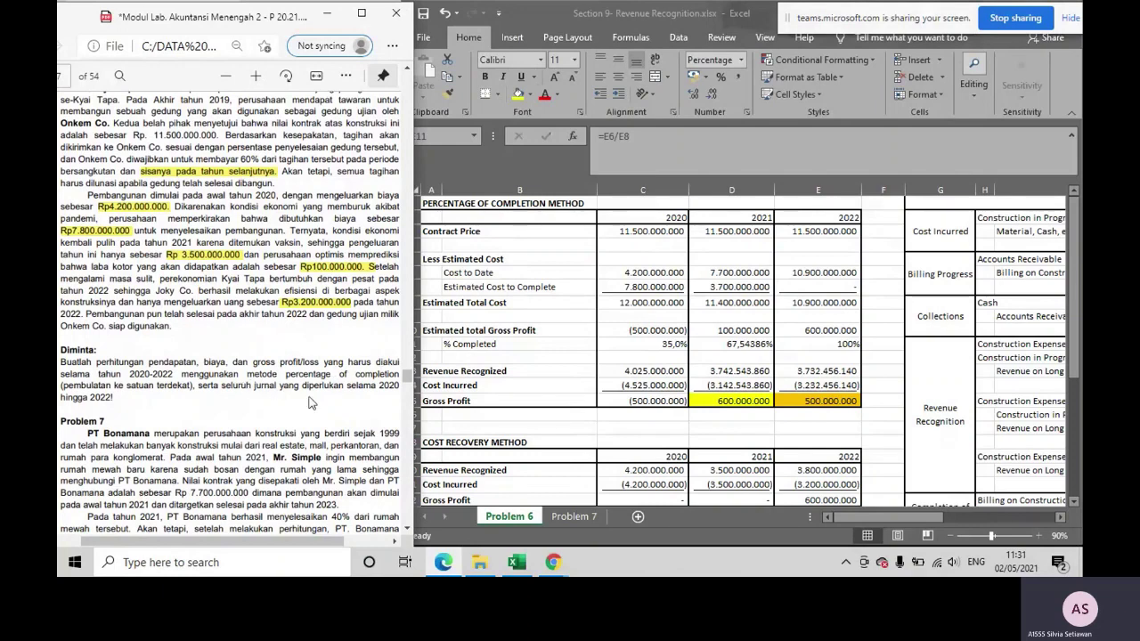
mouse_move(226, 543)
mouse_down()
mouse_move(255, 545)
mouse_move(235, 545)
mouse_up()
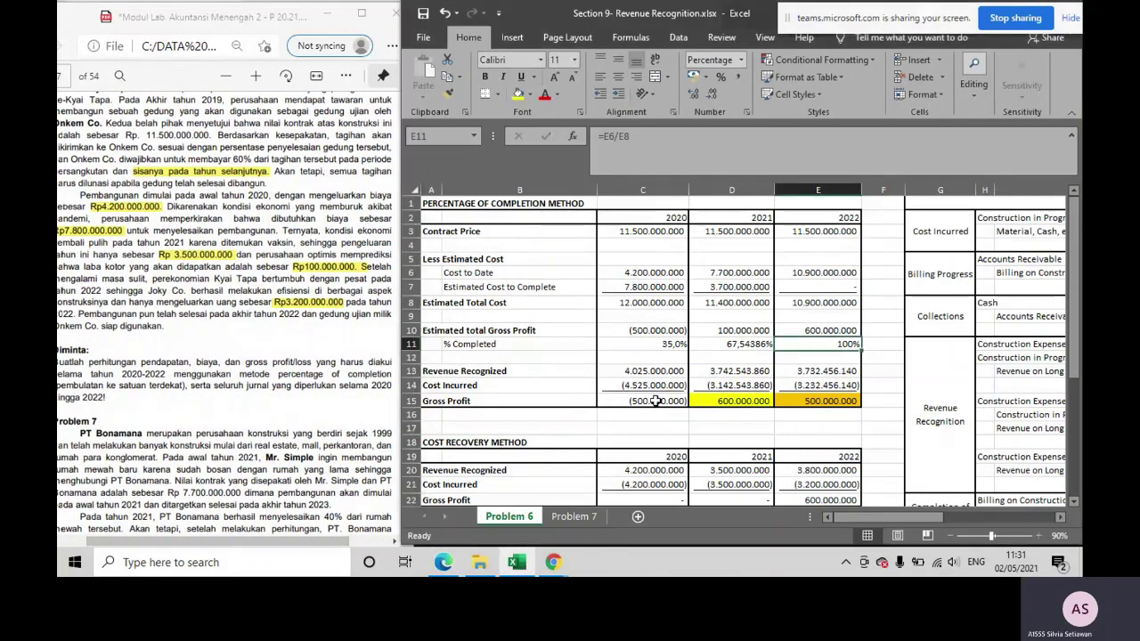
scroll(541, 430, down, 1)
scroll(692, 419, up, 1)
scroll(692, 420, down, 1)
drag(278, 374, 392, 375)
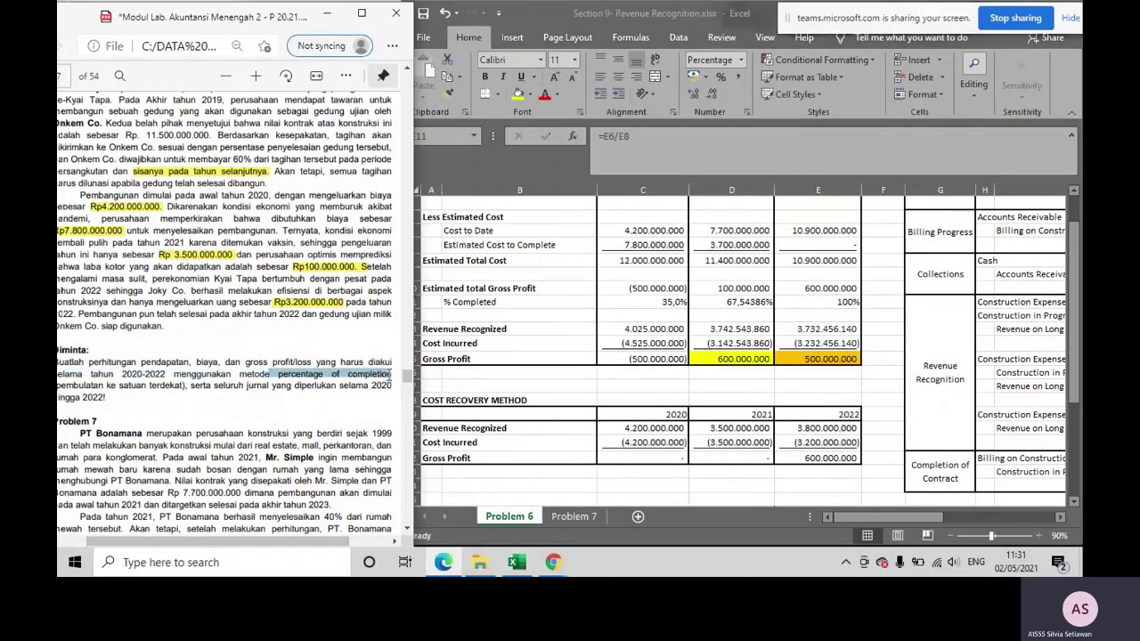
click(402, 355)
mouse_move(458, 377)
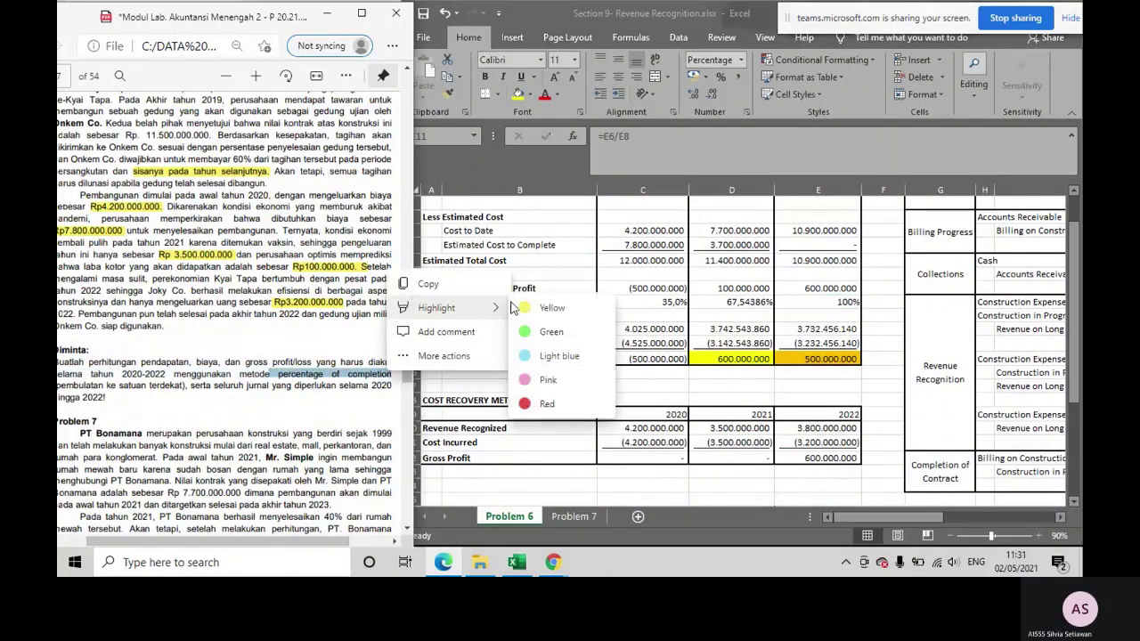
click(534, 306)
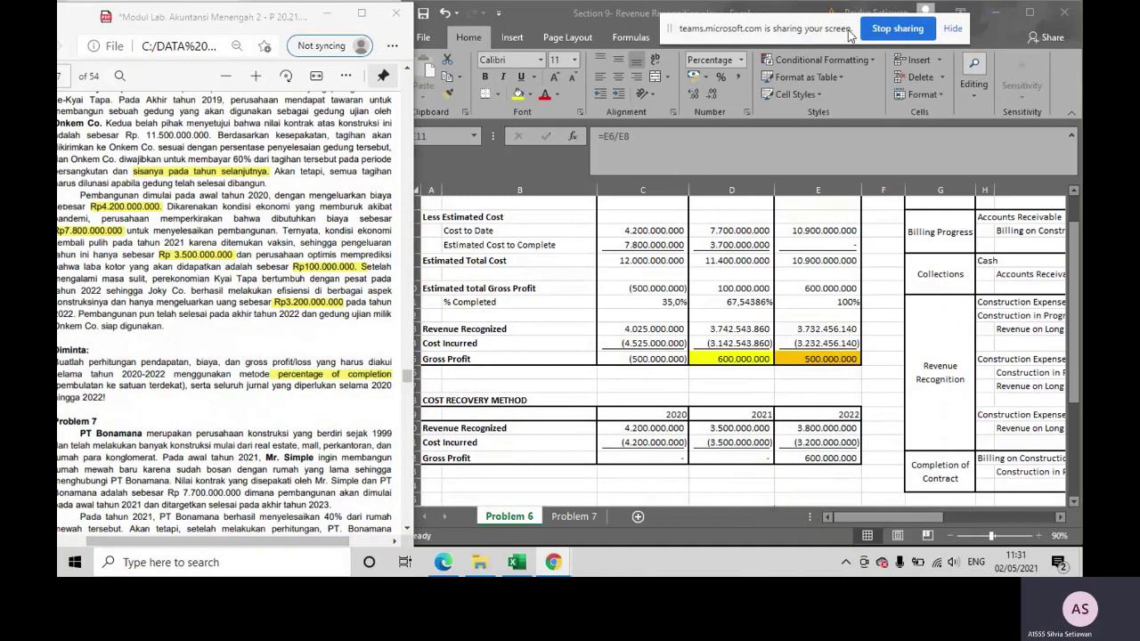
Maximize the workbook window, then check the 2020 Cost to Date cell and the 2020 Estimated Total Cost formula
click(1031, 5)
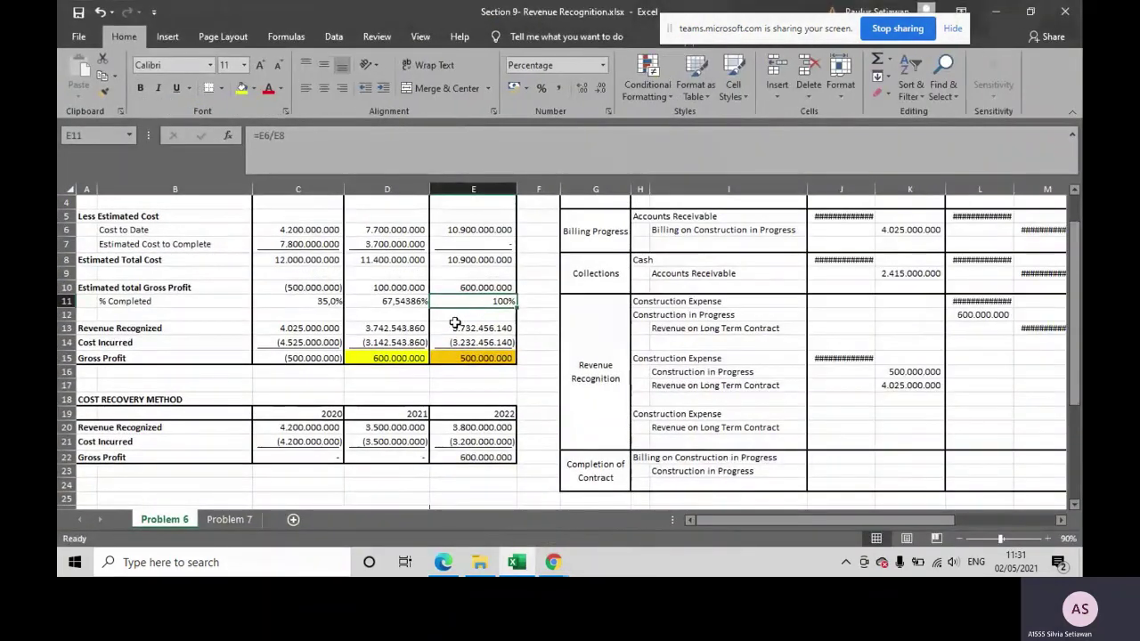
scroll(498, 322, up, 1)
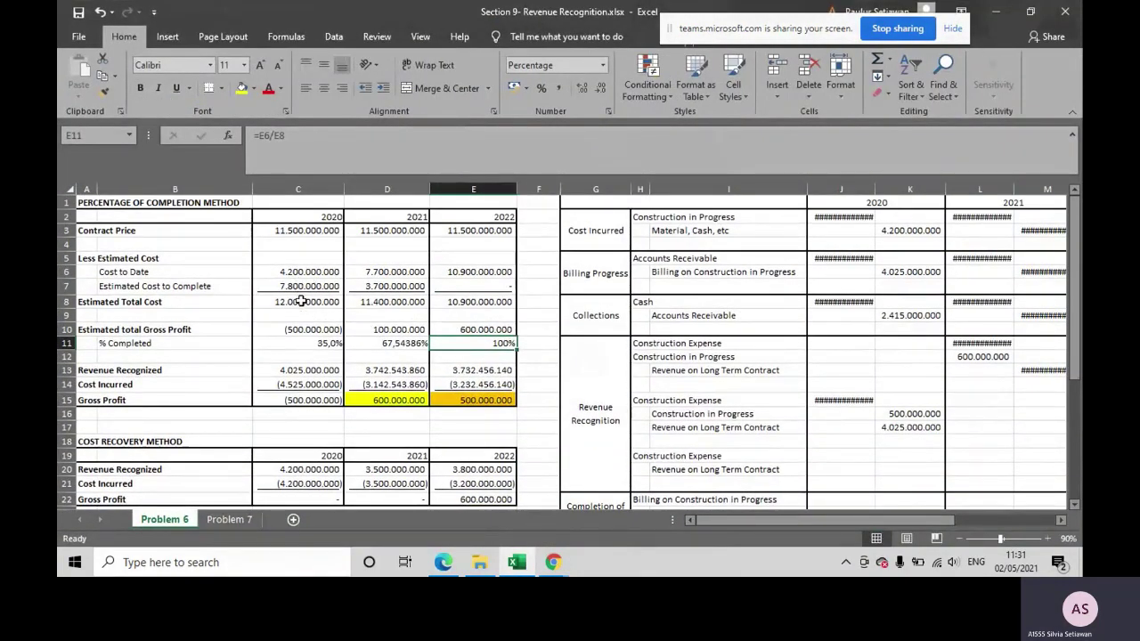
click(317, 272)
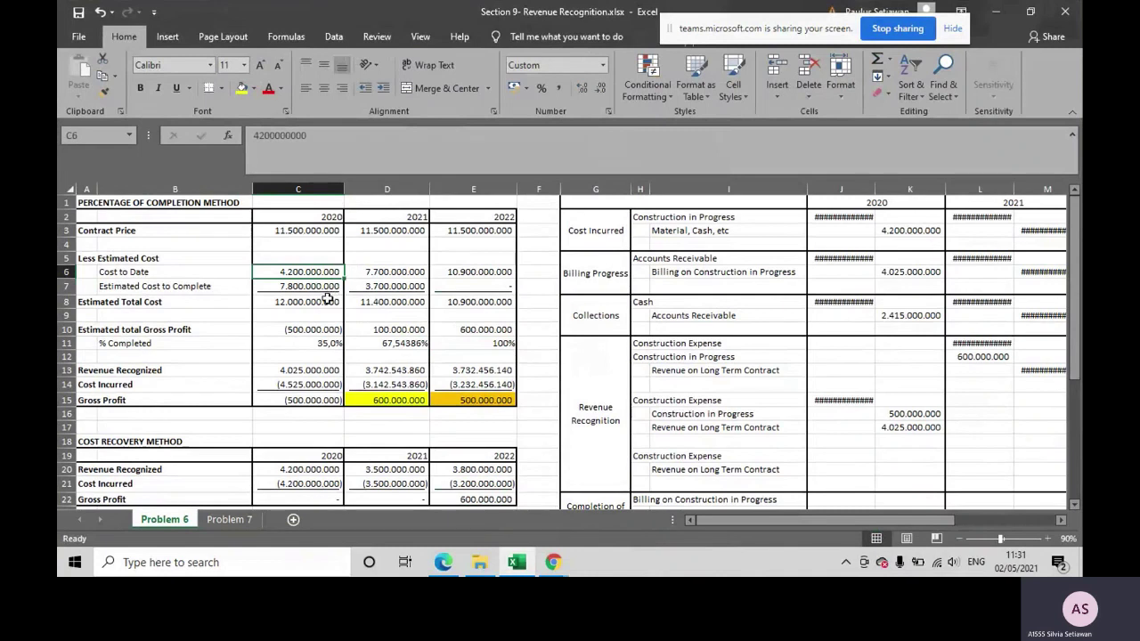
click(327, 302)
double_click(327, 302)
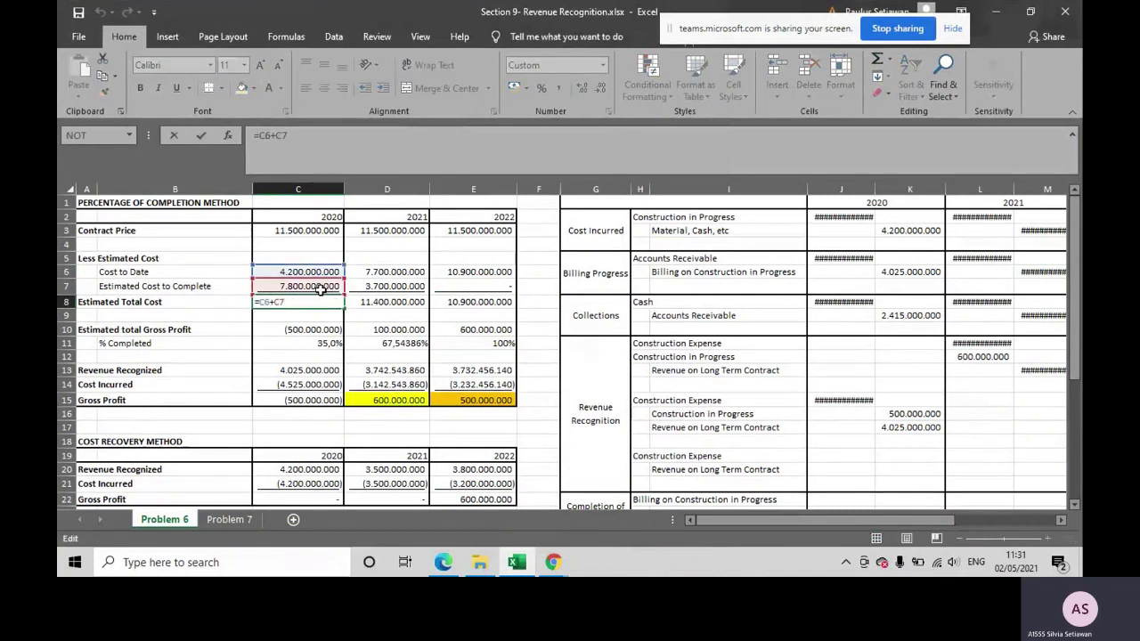
key(Return)
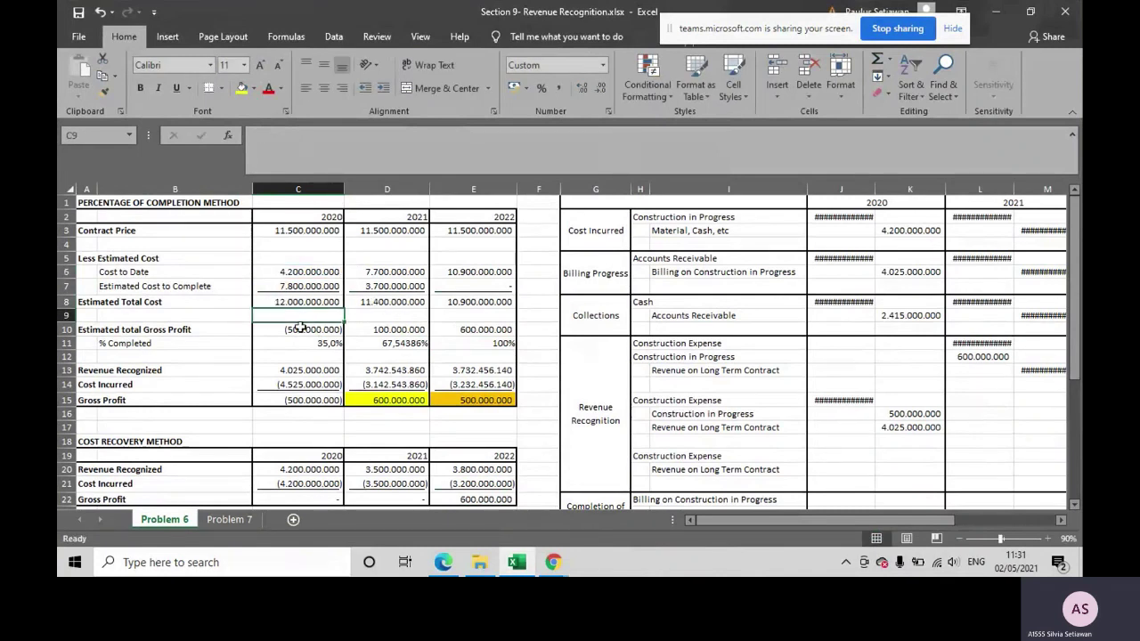
Inspect the Estimated total Gross Profit formulas for 2020 and 2022
click(219, 332)
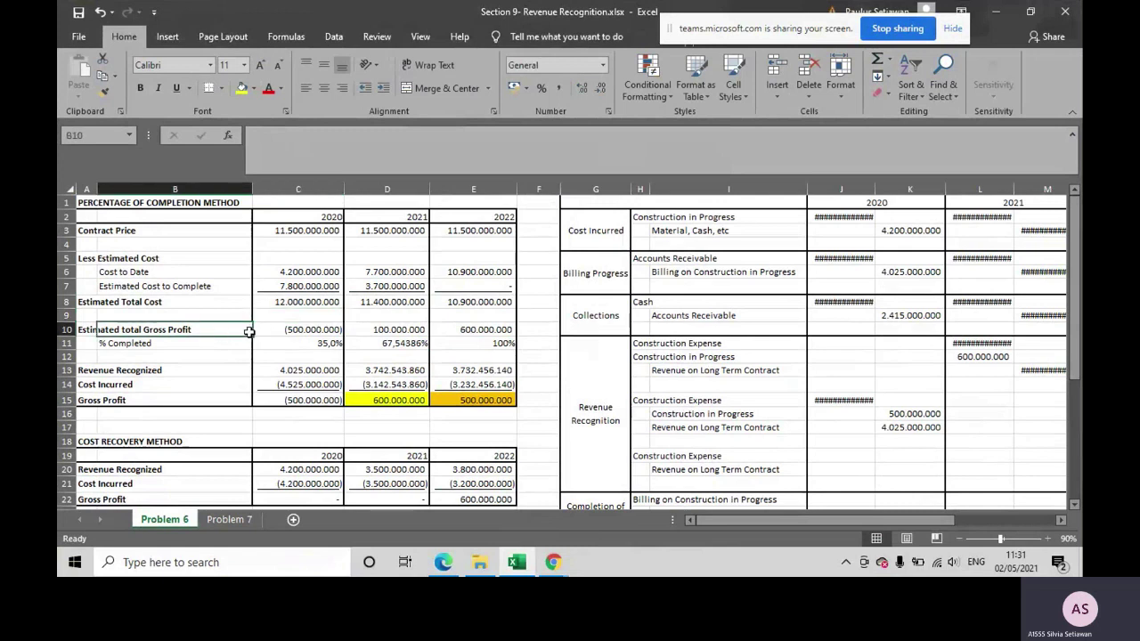
double_click(270, 330)
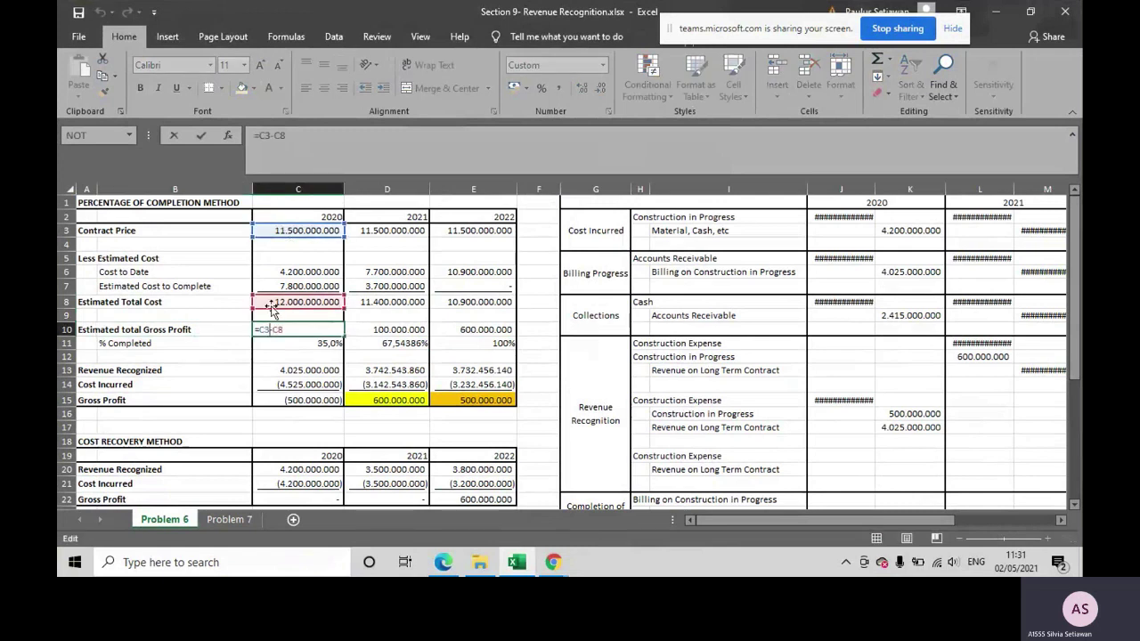
key(Return)
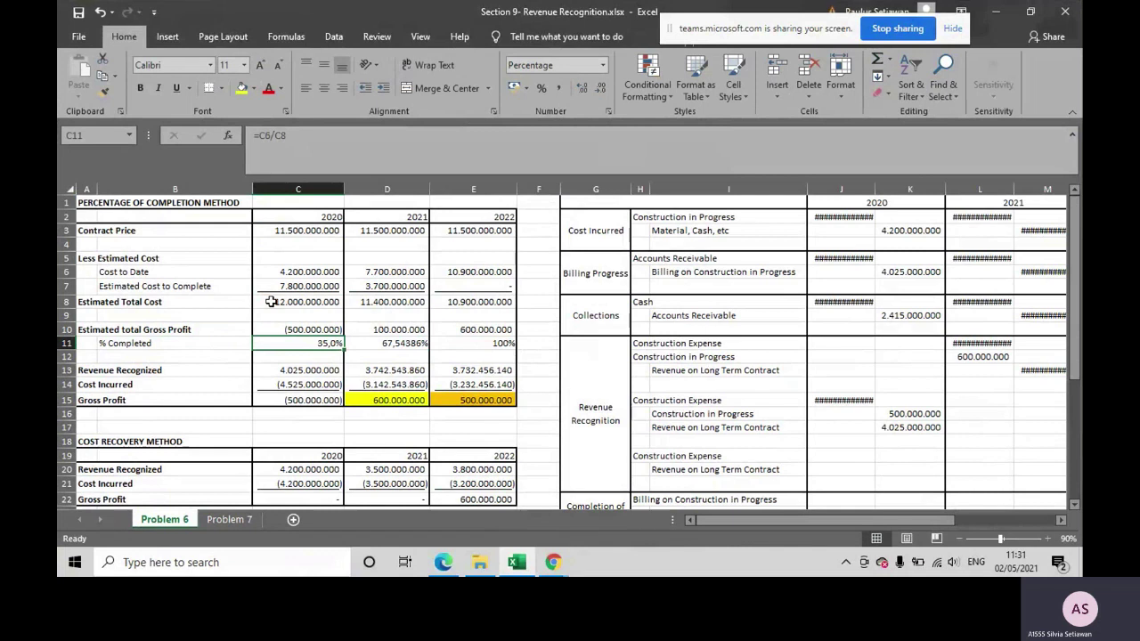
double_click(485, 330)
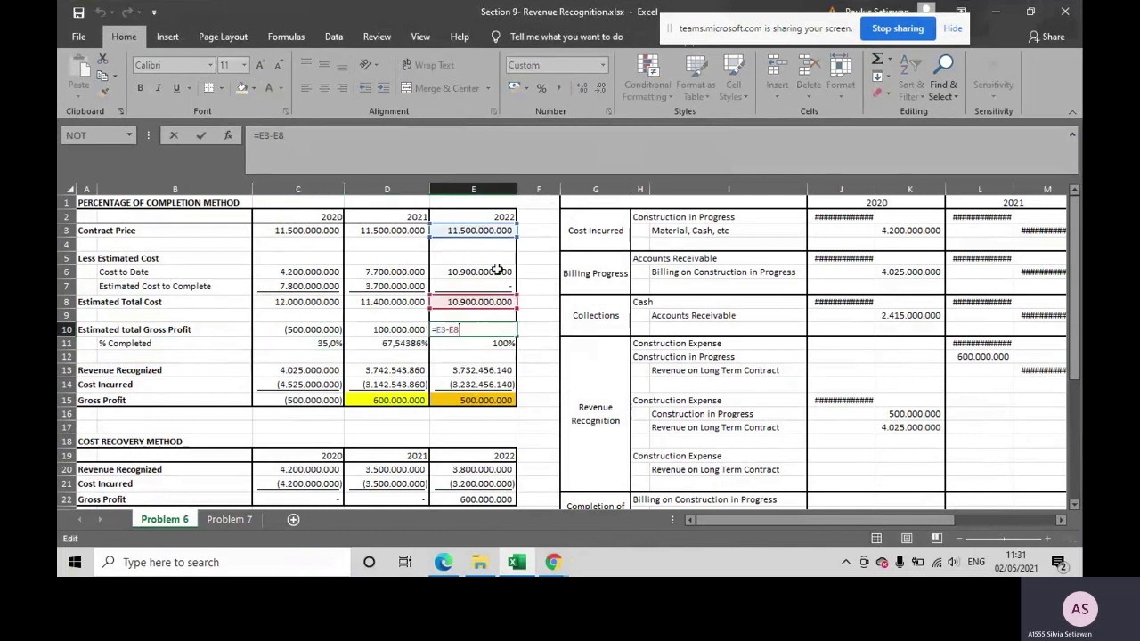
key(Return)
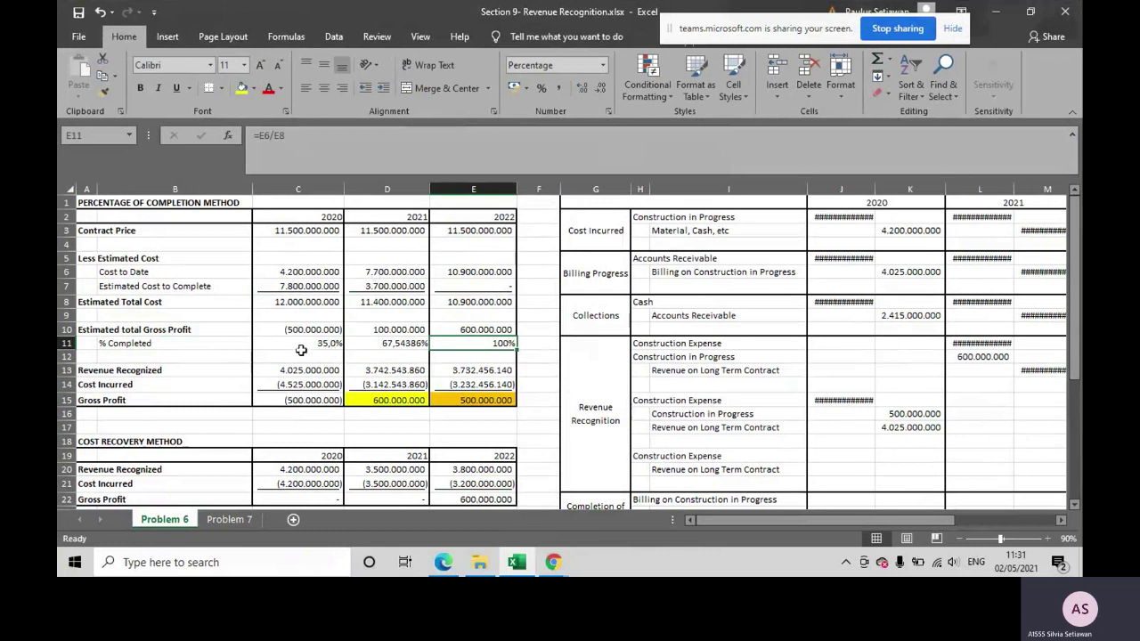
Inspect the % Completed formulas for 2020 and 2021 in the percentage of completion table
click(296, 345)
double_click(296, 345)
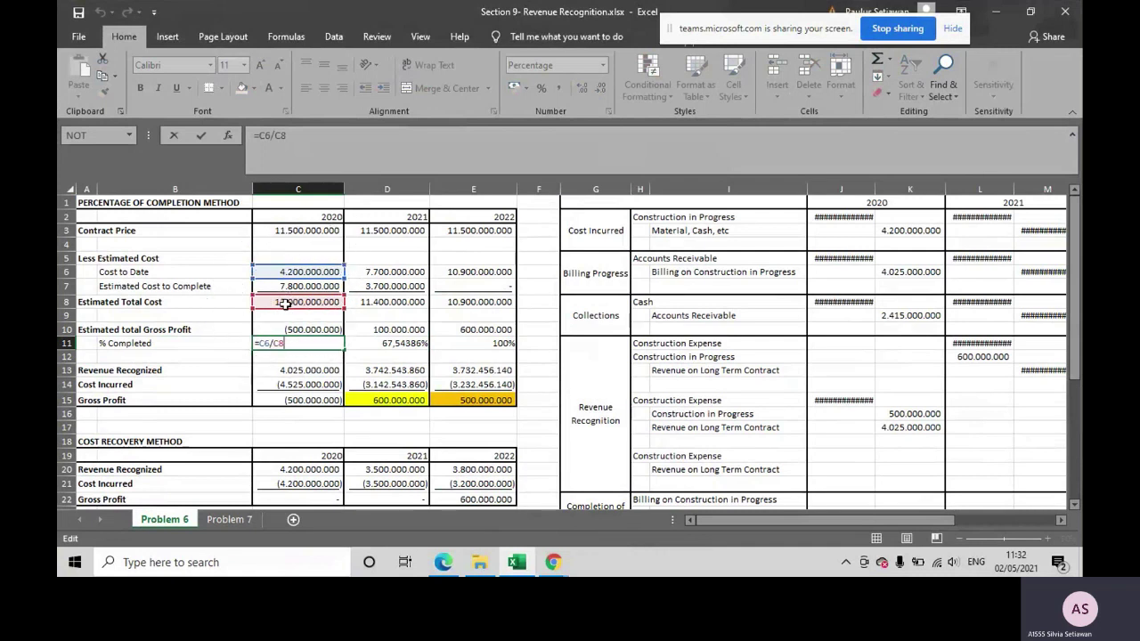
key(Return)
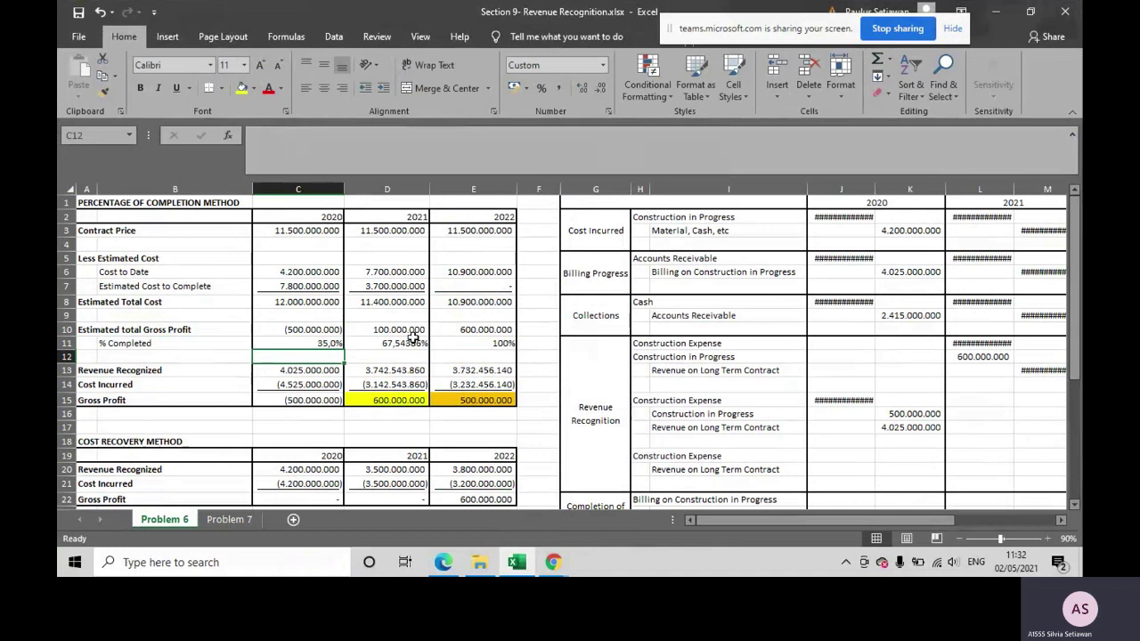
click(409, 342)
double_click(403, 343)
key(Return)
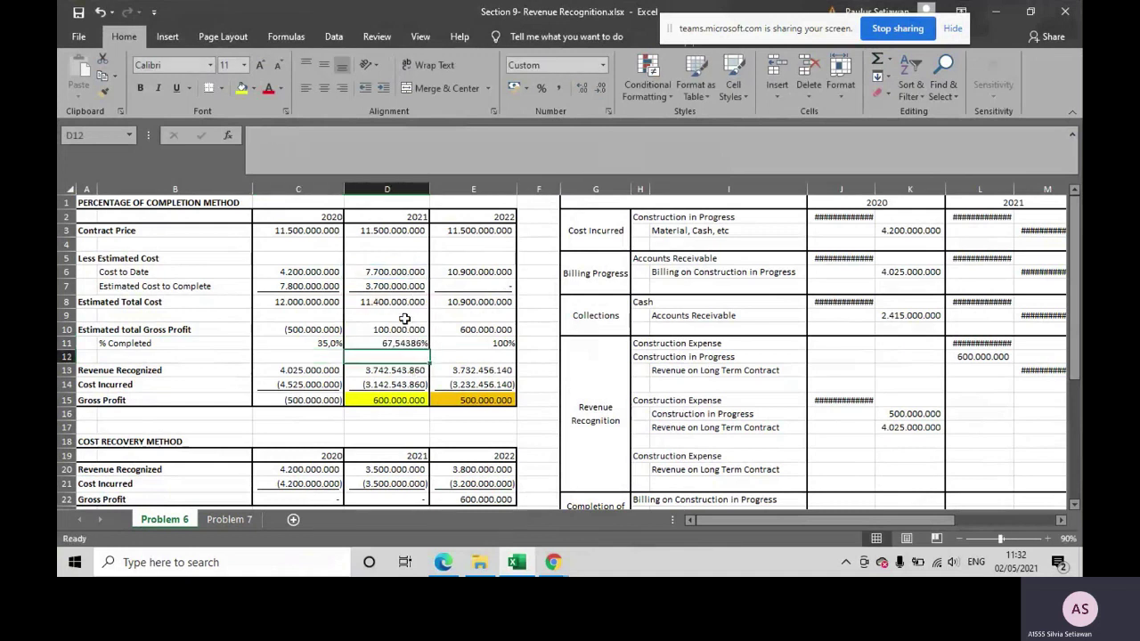
Reduce the 2021 % Completed value to two decimal places
click(405, 342)
click(597, 87)
click(596, 87)
click(596, 87)
Inspect the 2022 % Completed formula and the cells it references
click(462, 342)
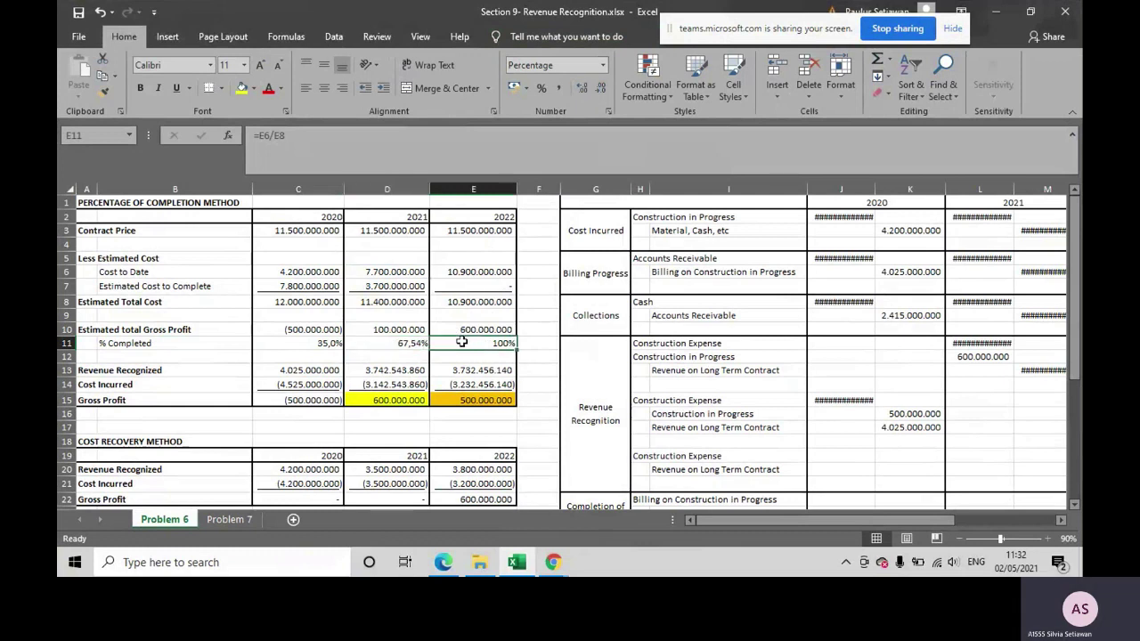
double_click(462, 343)
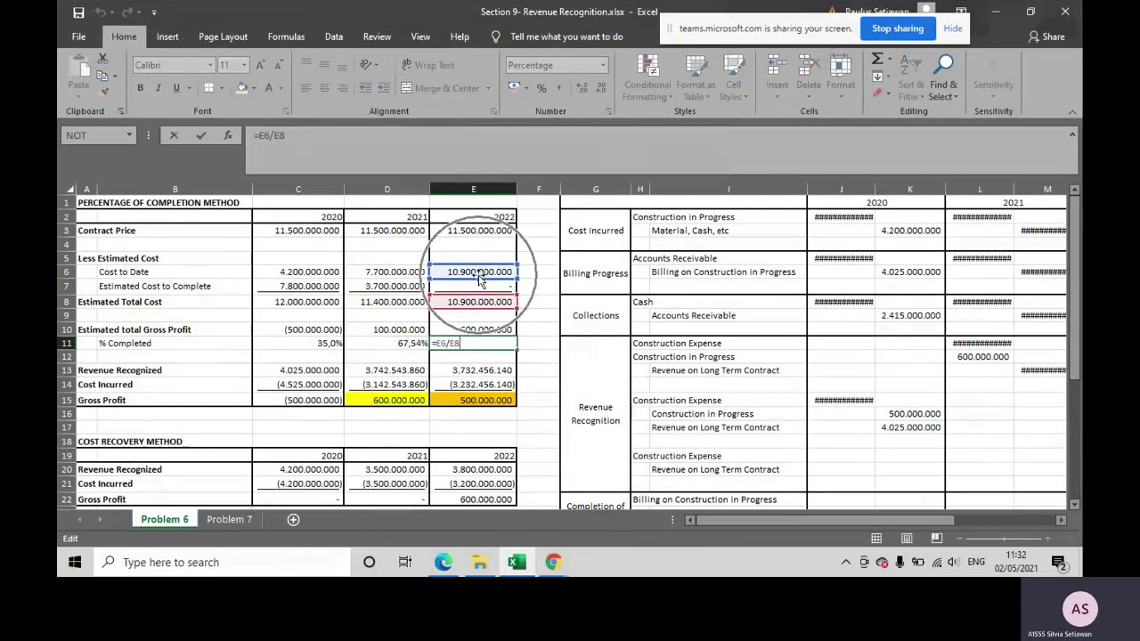
key(Return)
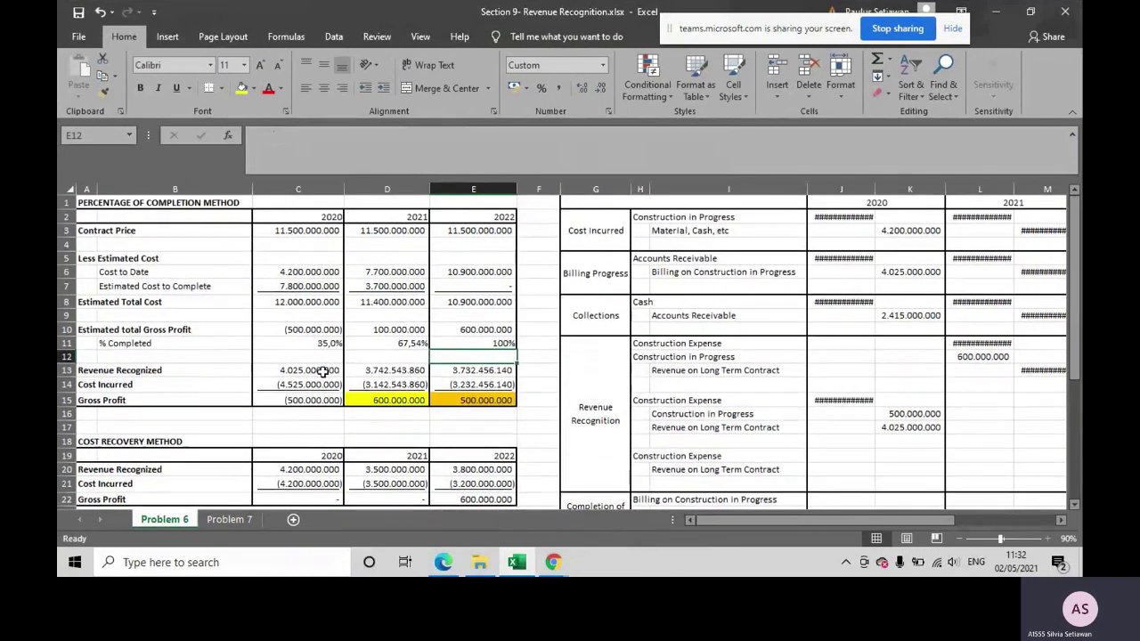
Inspect the Revenue Recognized formulas for 2020, 2021 and 2022 in the percentage of completion table
double_click(320, 368)
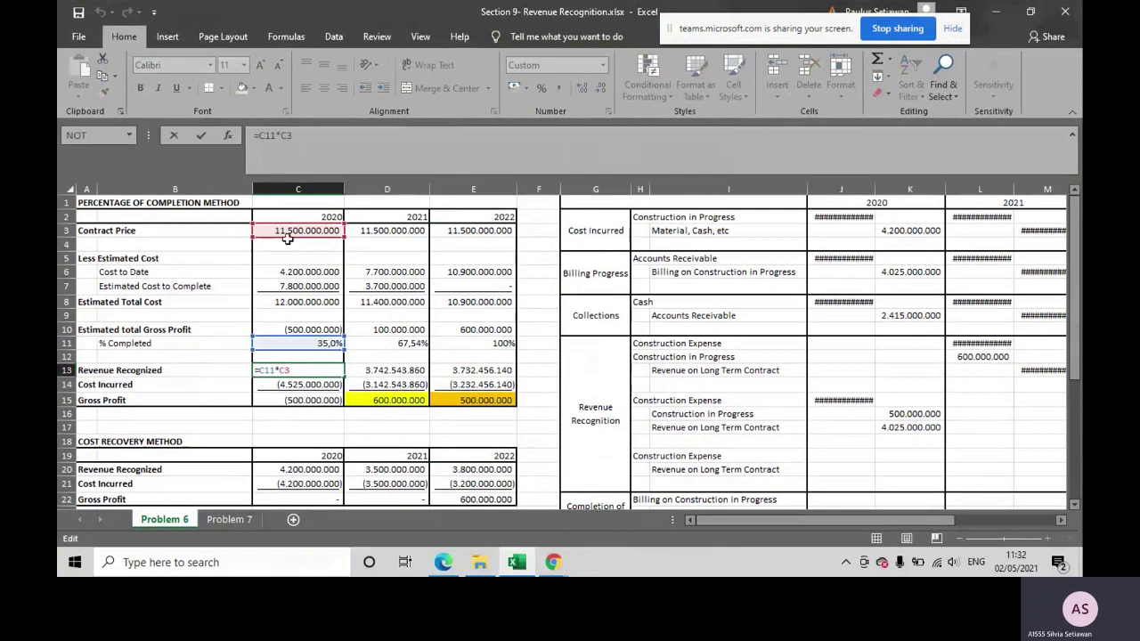
click(287, 241)
click(260, 345)
key(Return)
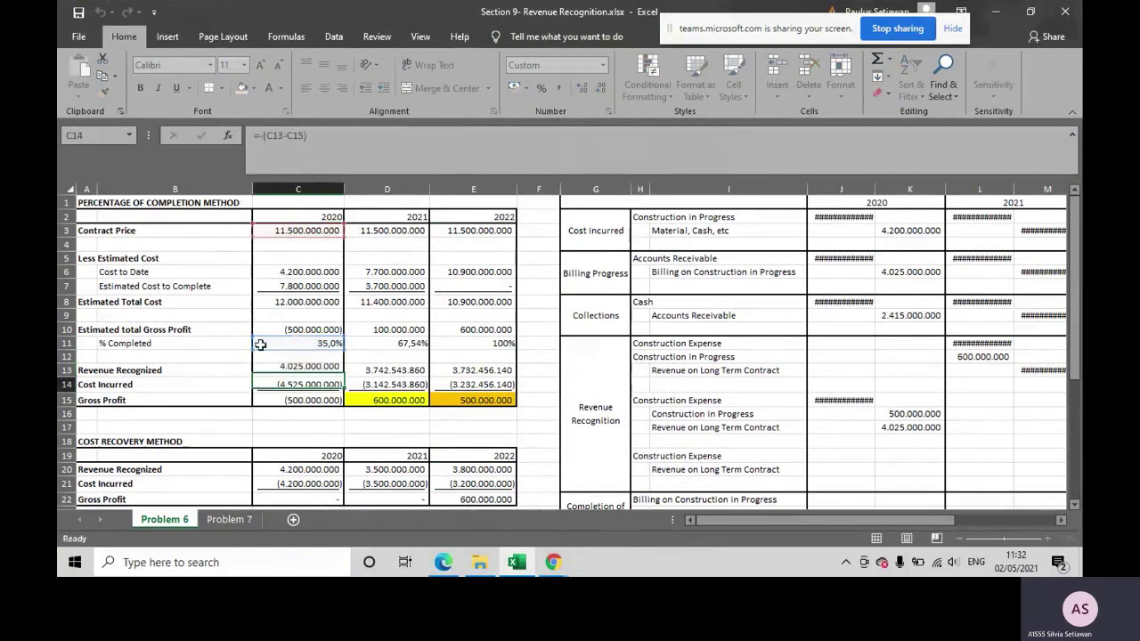
click(408, 368)
double_click(408, 367)
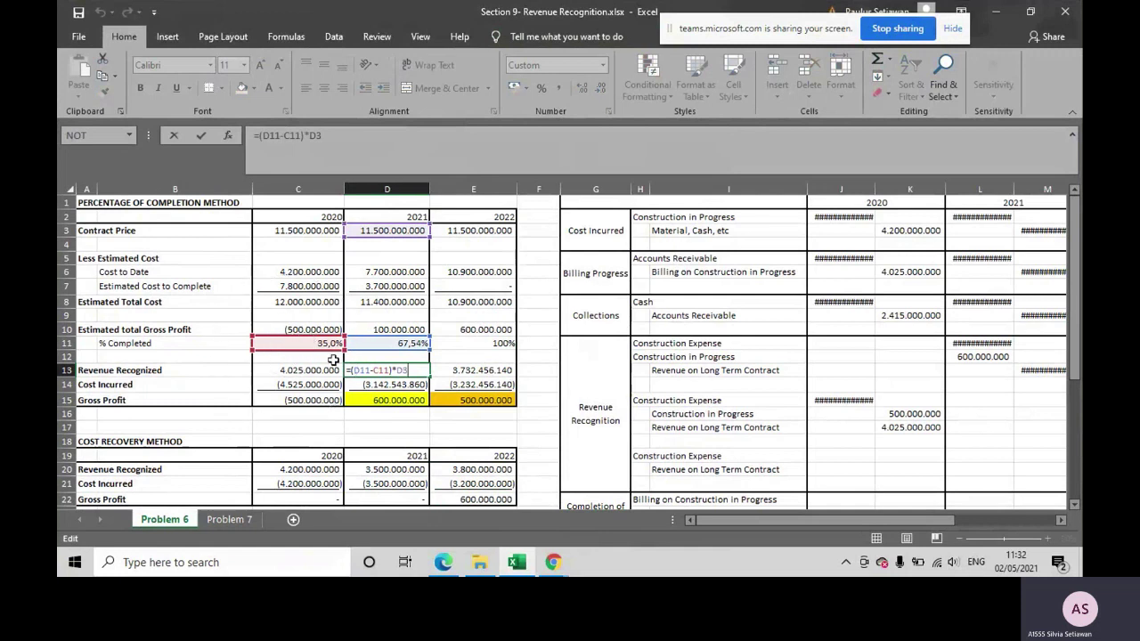
key(Return)
click(446, 370)
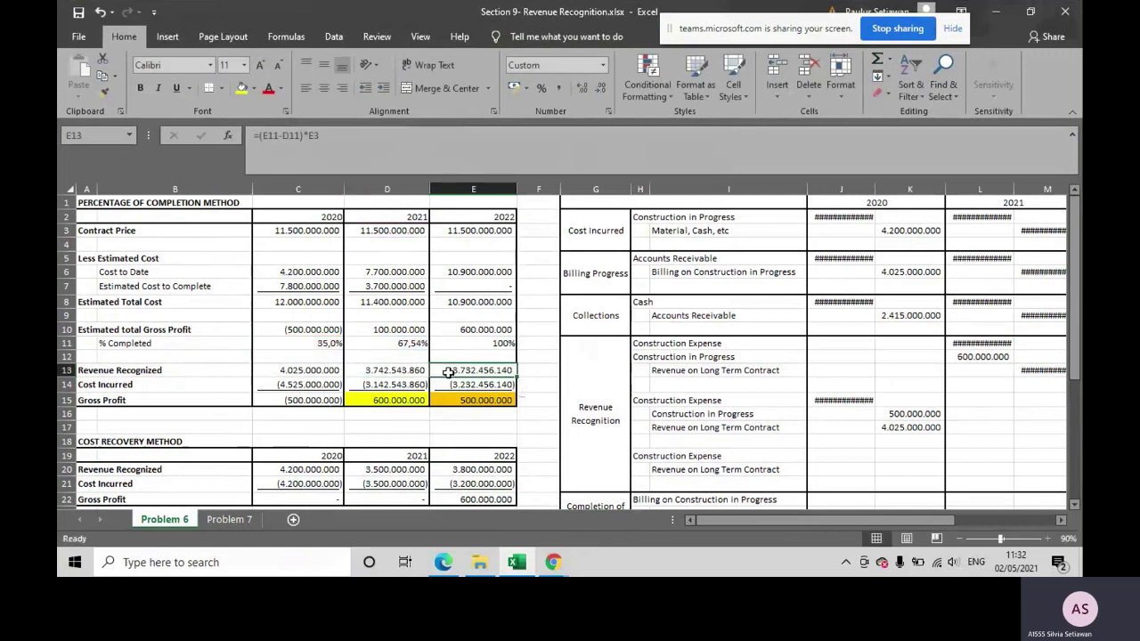
double_click(450, 370)
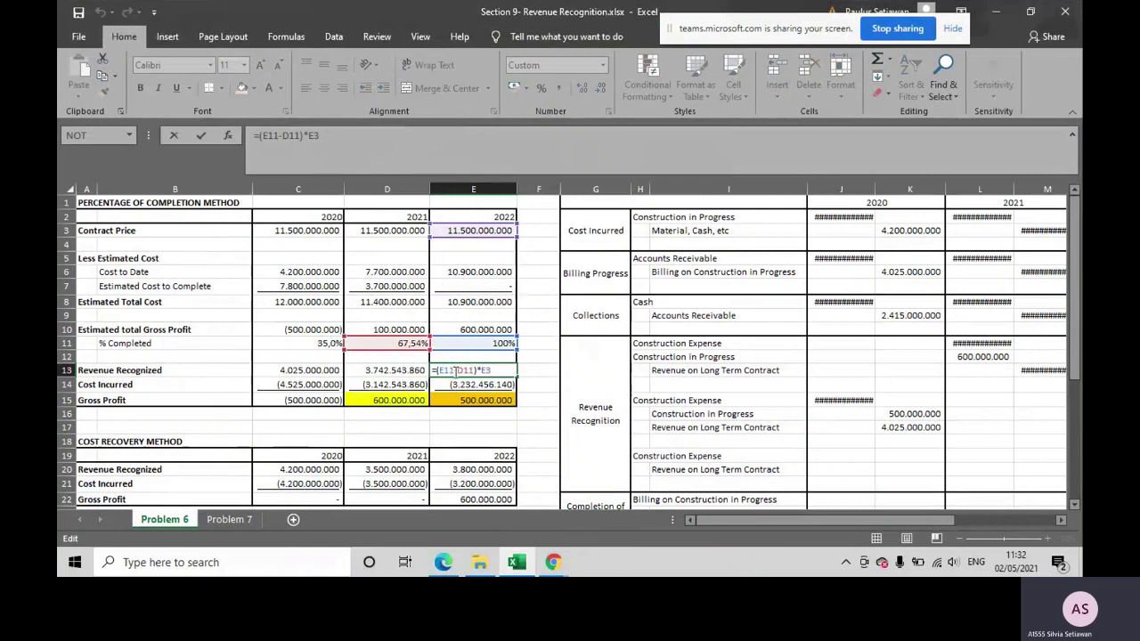
key(Return)
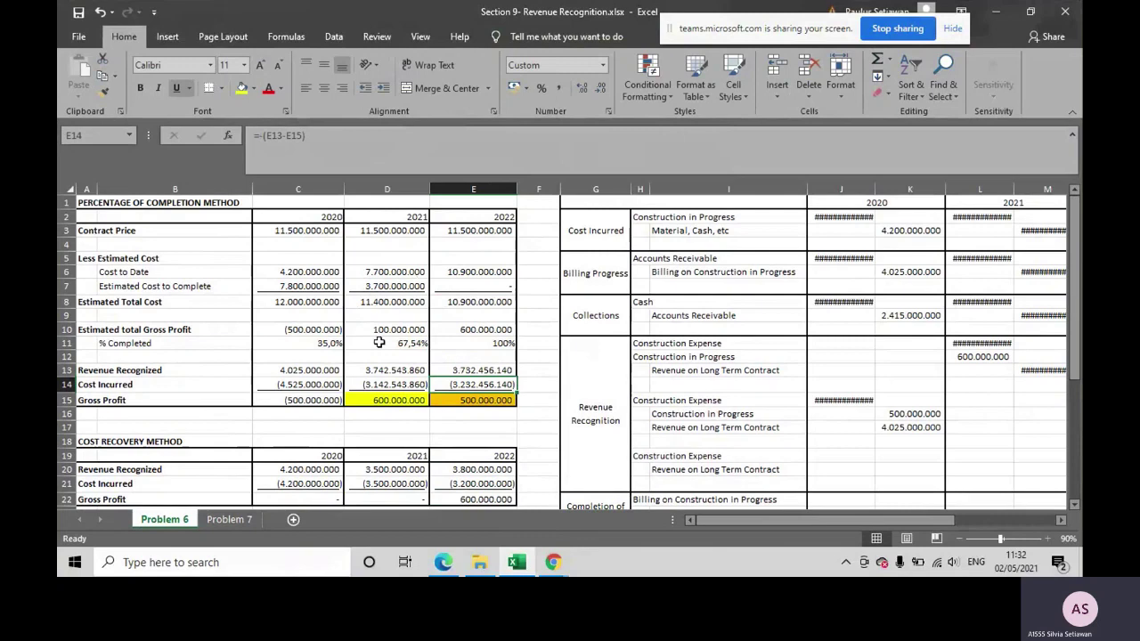
Inspect the 2020 Gross Profit and Cost Incurred formulas in the percentage of completion table
scroll(337, 391, down, 1)
scroll(337, 393, up, 1)
click(302, 385)
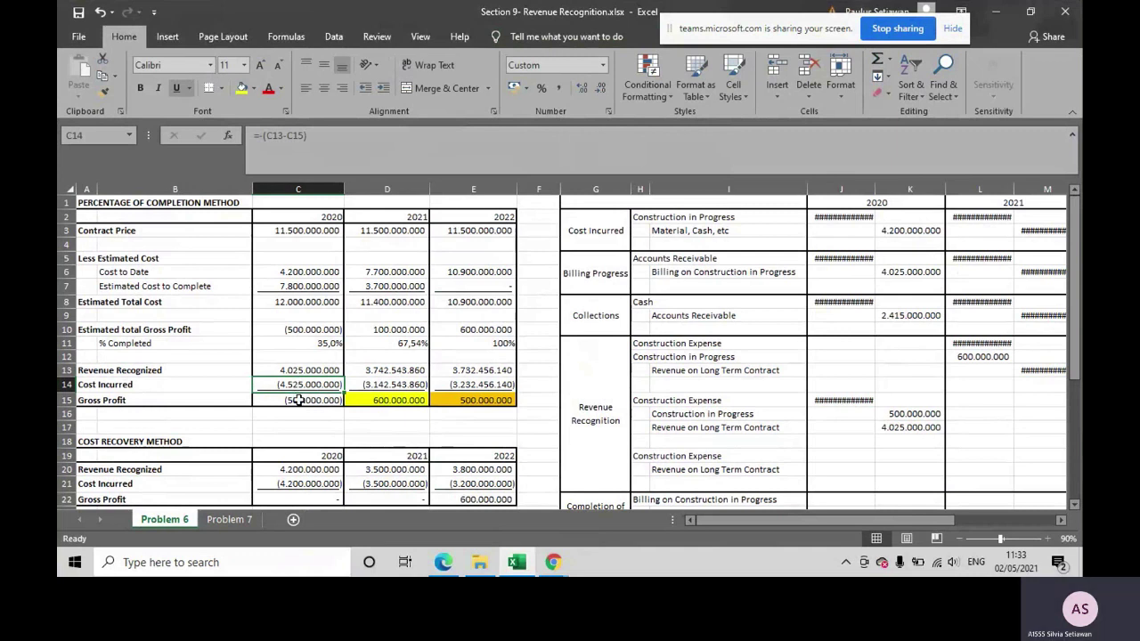
scroll(300, 401, down, 1)
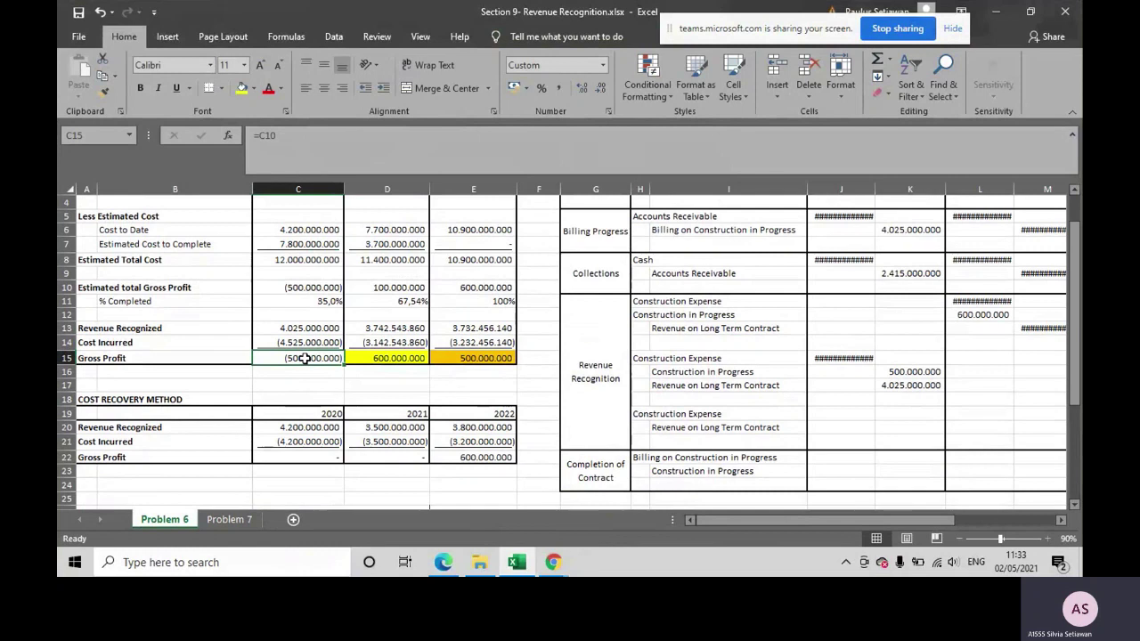
double_click(304, 358)
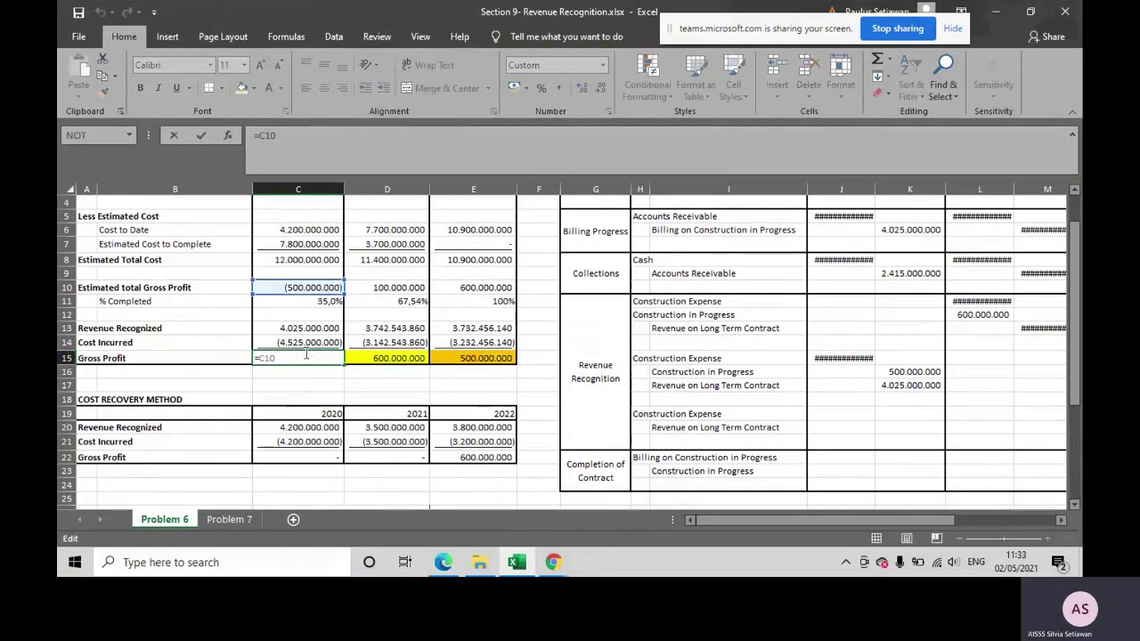
key(Return)
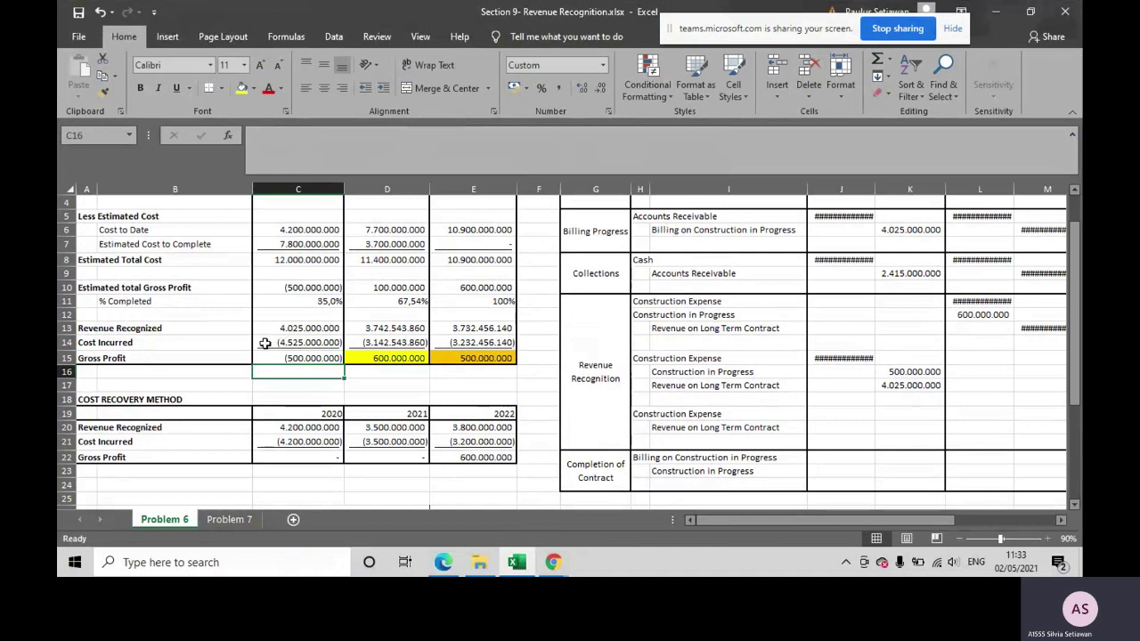
double_click(265, 344)
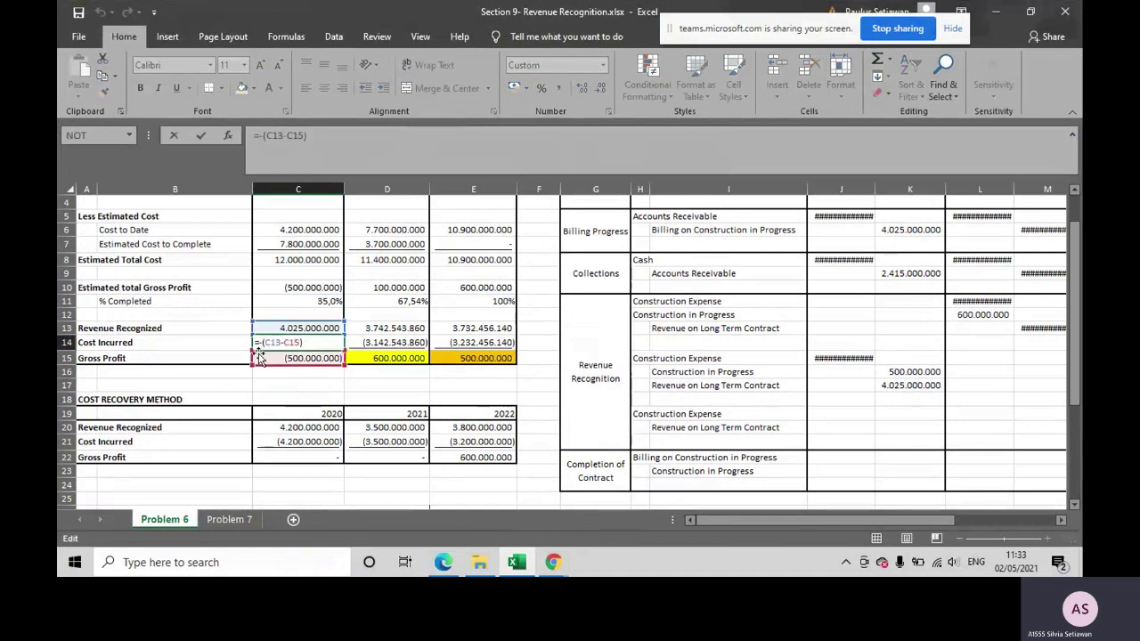
key(Return)
click(322, 341)
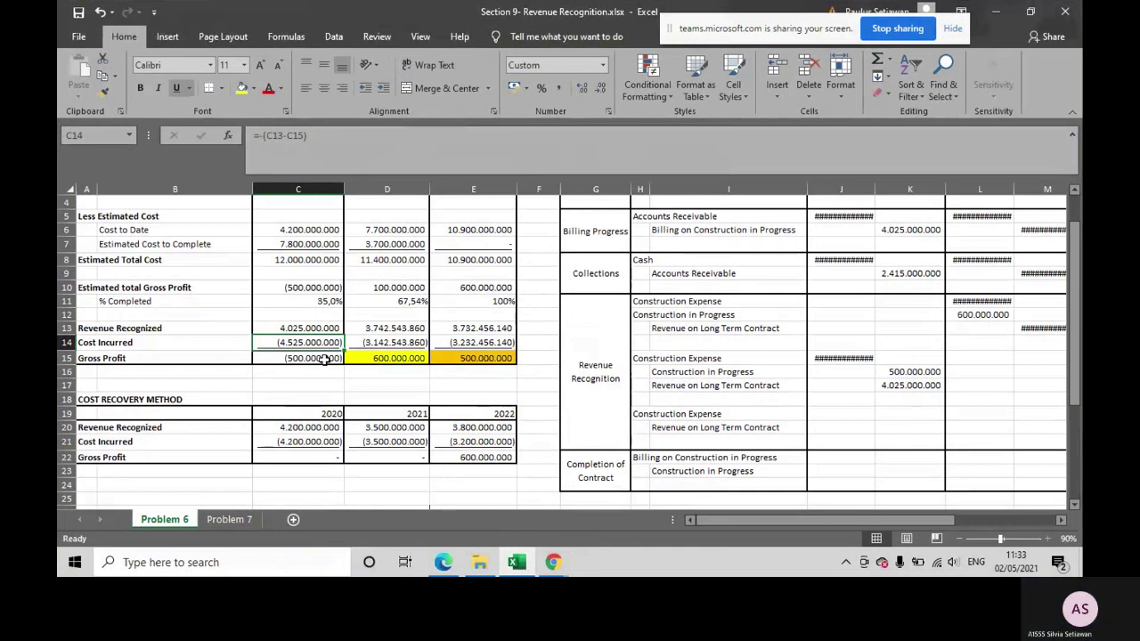
Check the 2021 Estimated total Gross Profit, then compare the 2021 T-account's opening amount with the 2020 Gross Profit
click(398, 290)
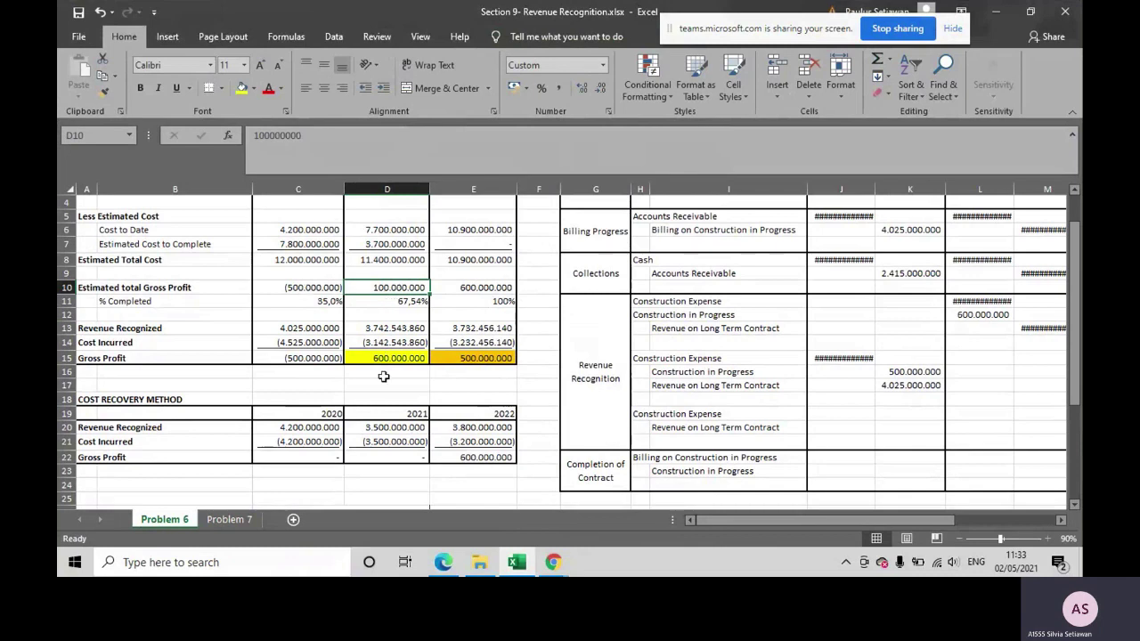
scroll(383, 376, down, 5)
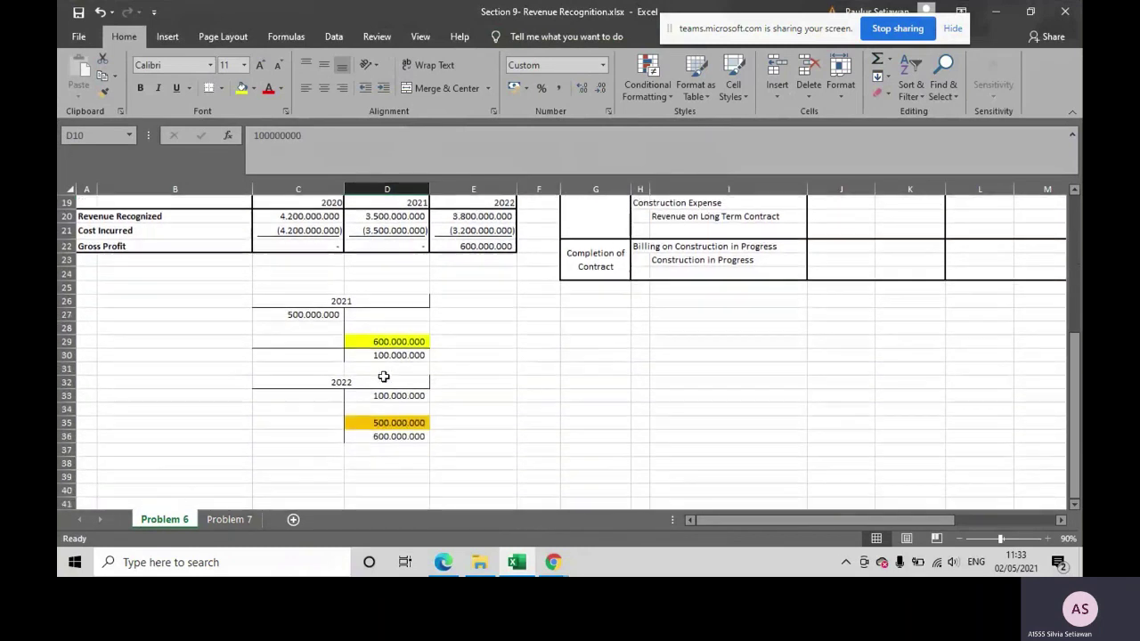
scroll(383, 376, up, 1)
click(340, 356)
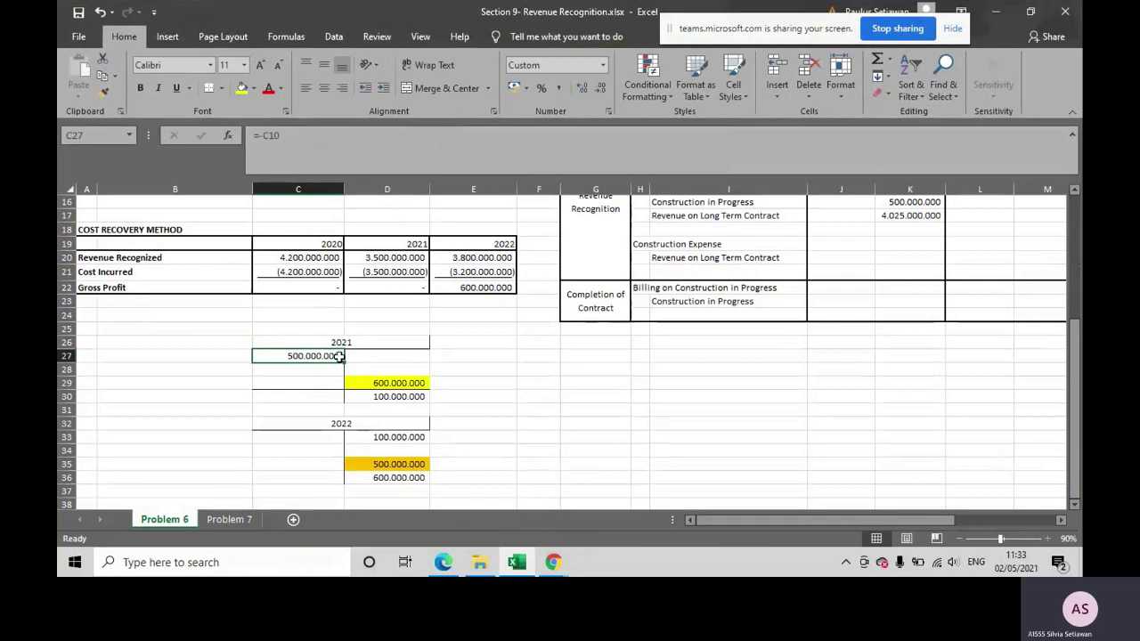
scroll(339, 356, up, 5)
click(339, 356)
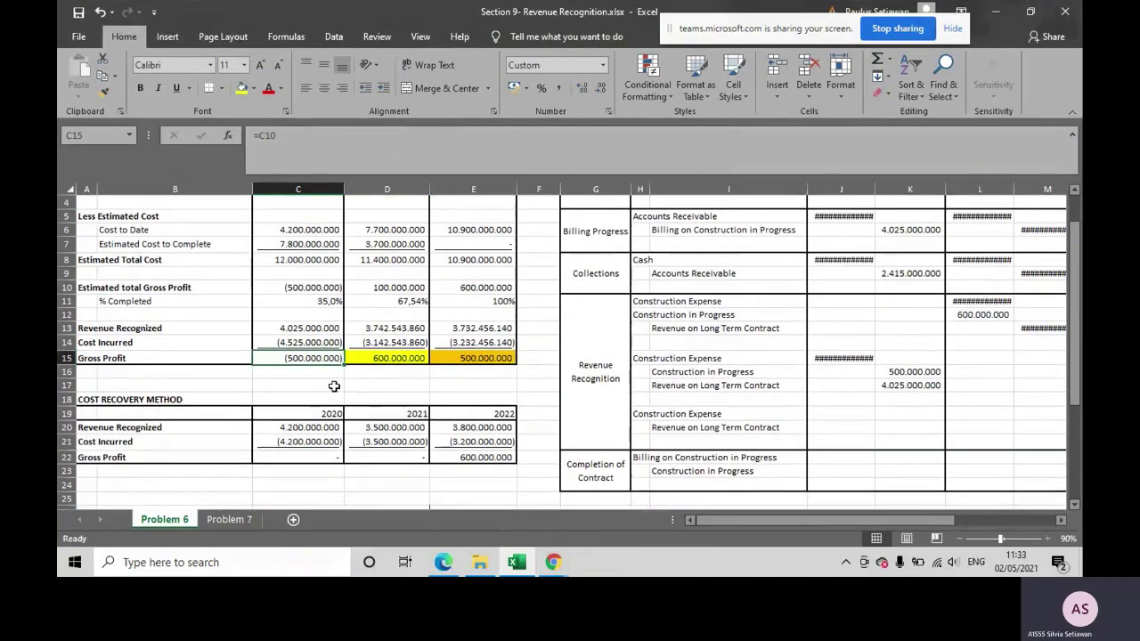
scroll(331, 393, down, 3)
scroll(331, 392, down, 1)
click(318, 358)
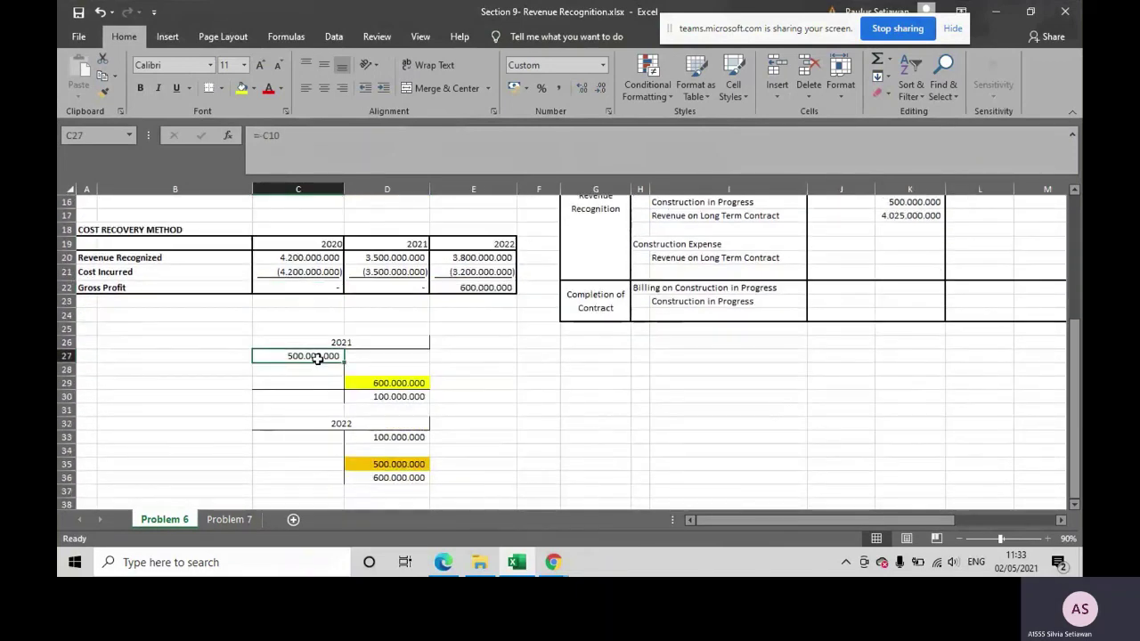
scroll(318, 358, up, 2)
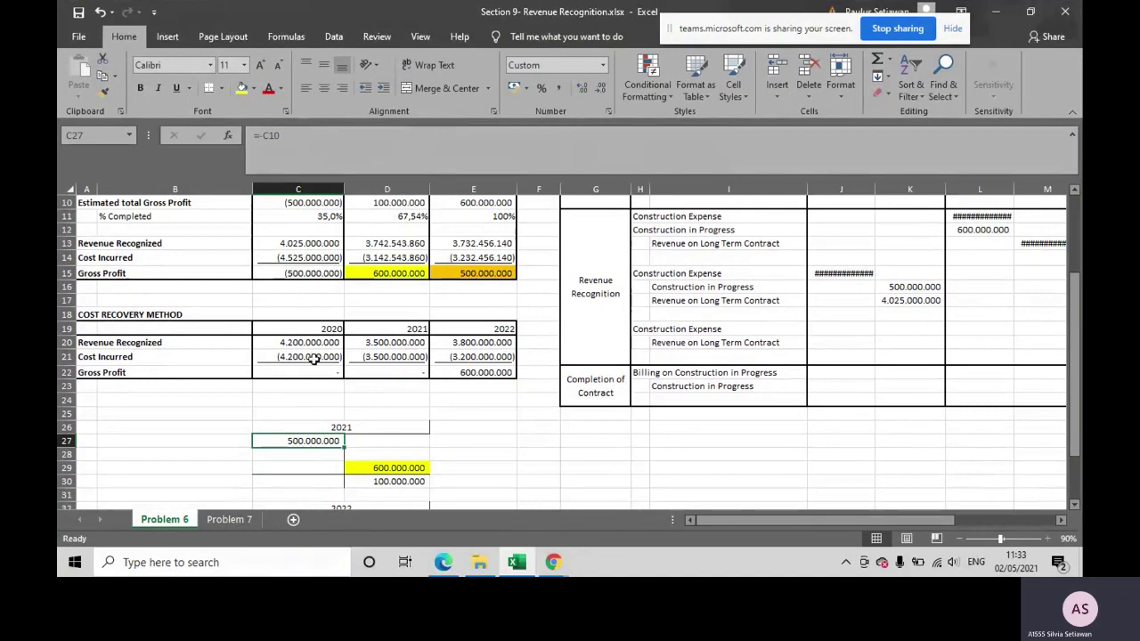
scroll(313, 358, down, 1)
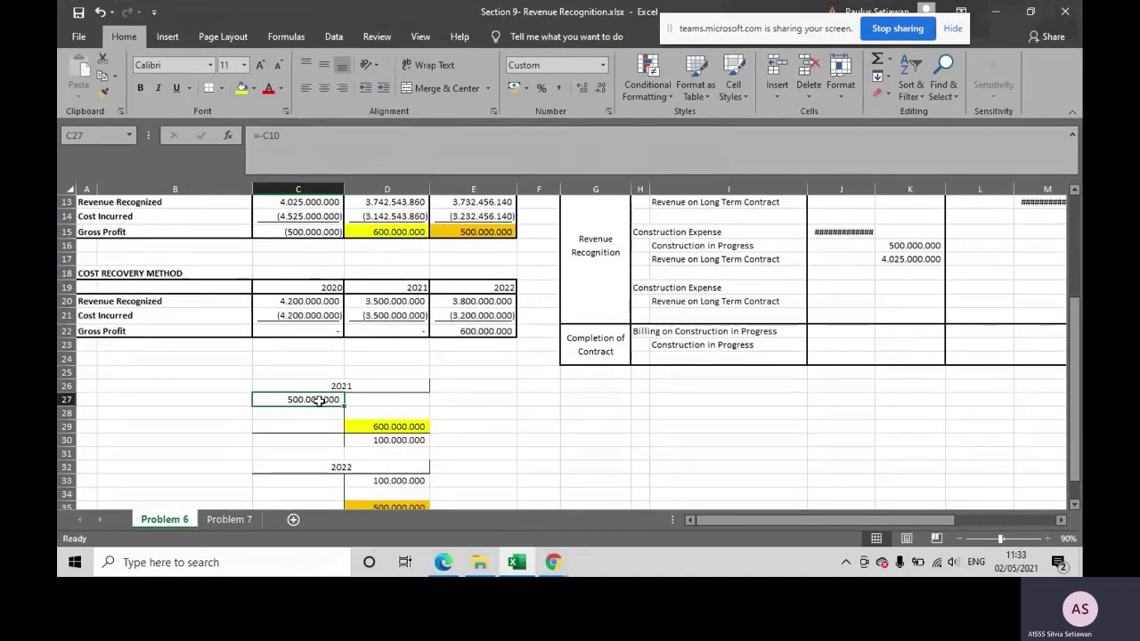
Inspect the ending balance formula of the 2021 T-account and trace it to its source cell
scroll(318, 400, down, 1)
click(360, 396)
text(=D10)
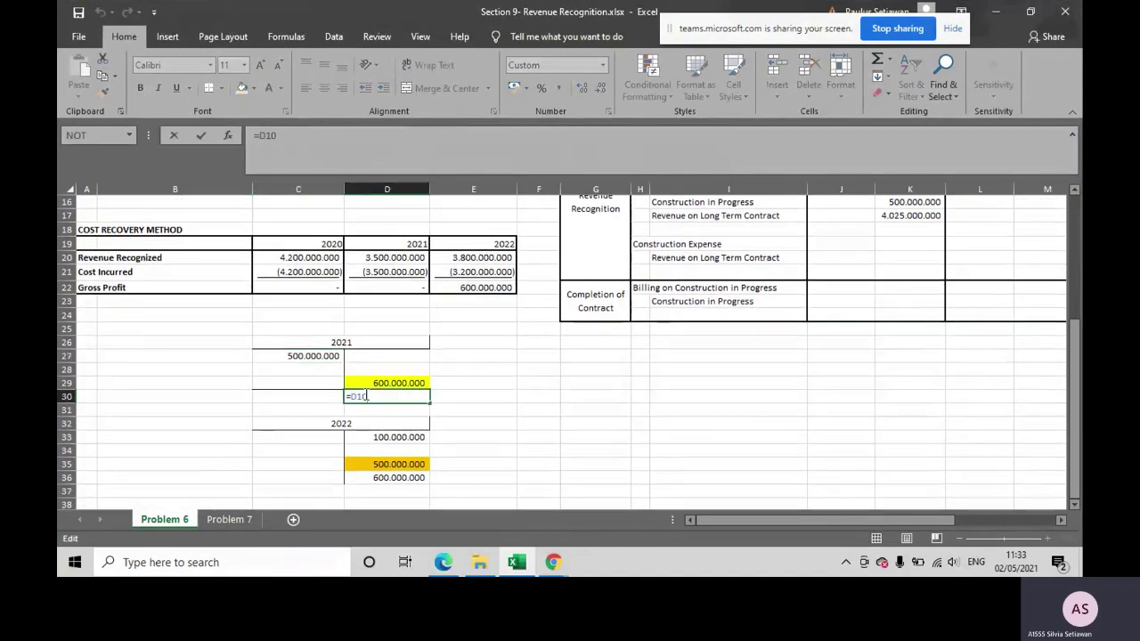
scroll(403, 259, up, 3)
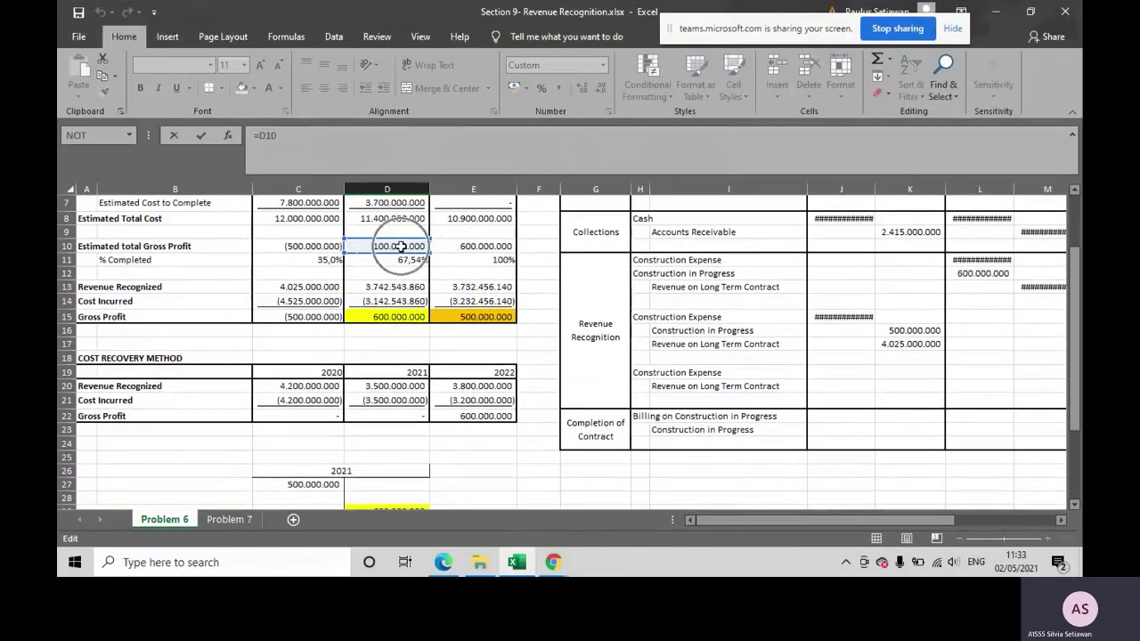
scroll(391, 254, down, 2)
key(Return)
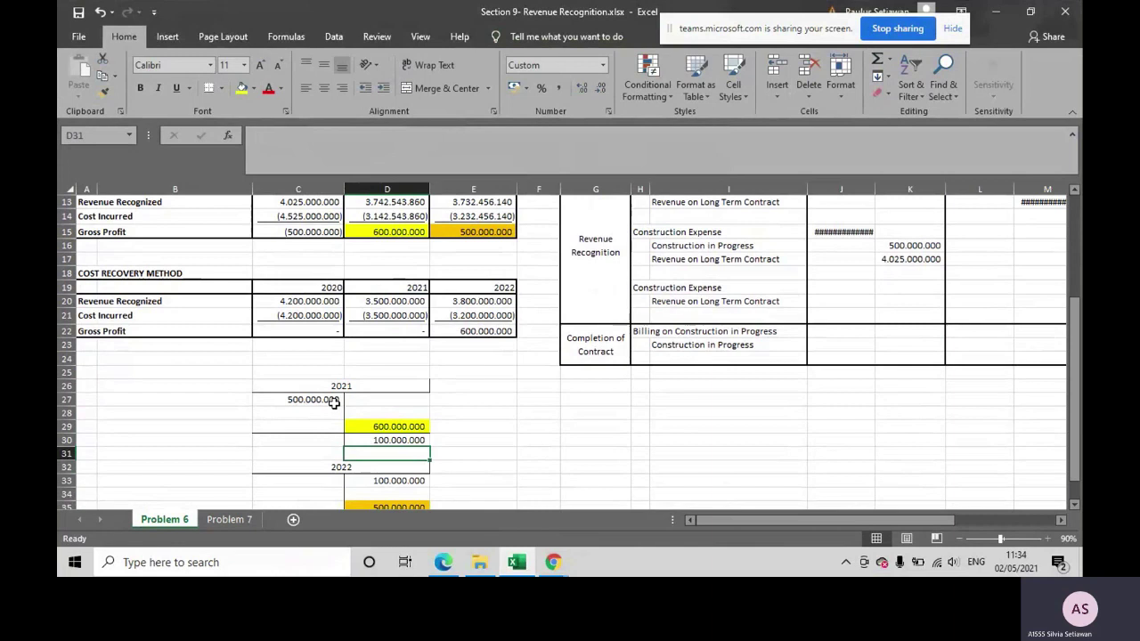
Review the opening amount, ending balance and yellow adjustment cell of the 2021 T-account
click(334, 403)
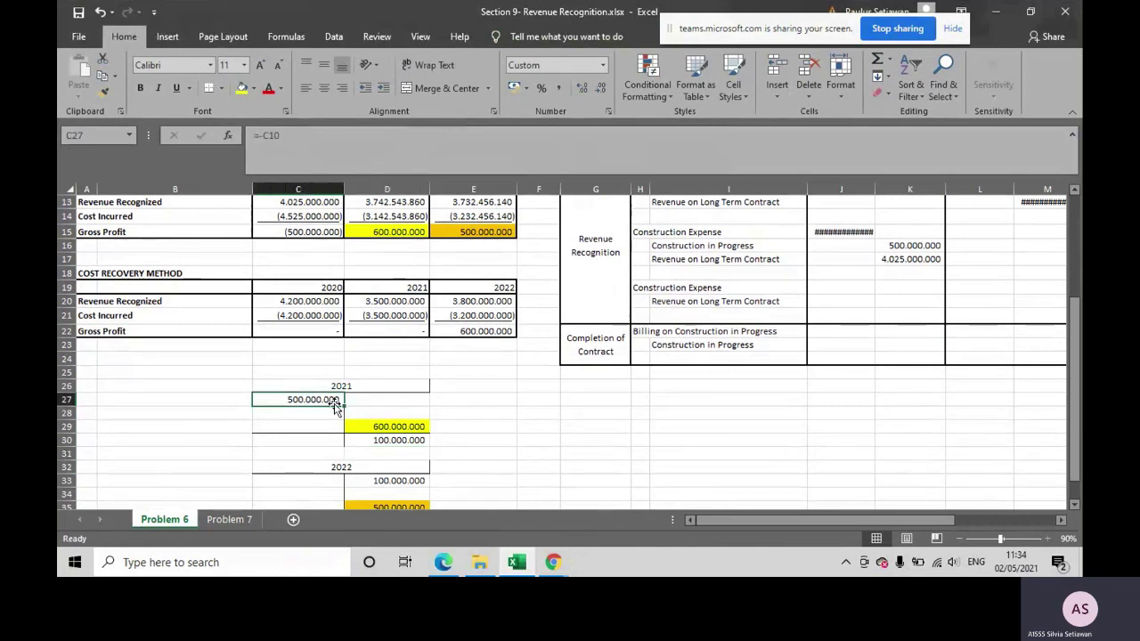
click(353, 439)
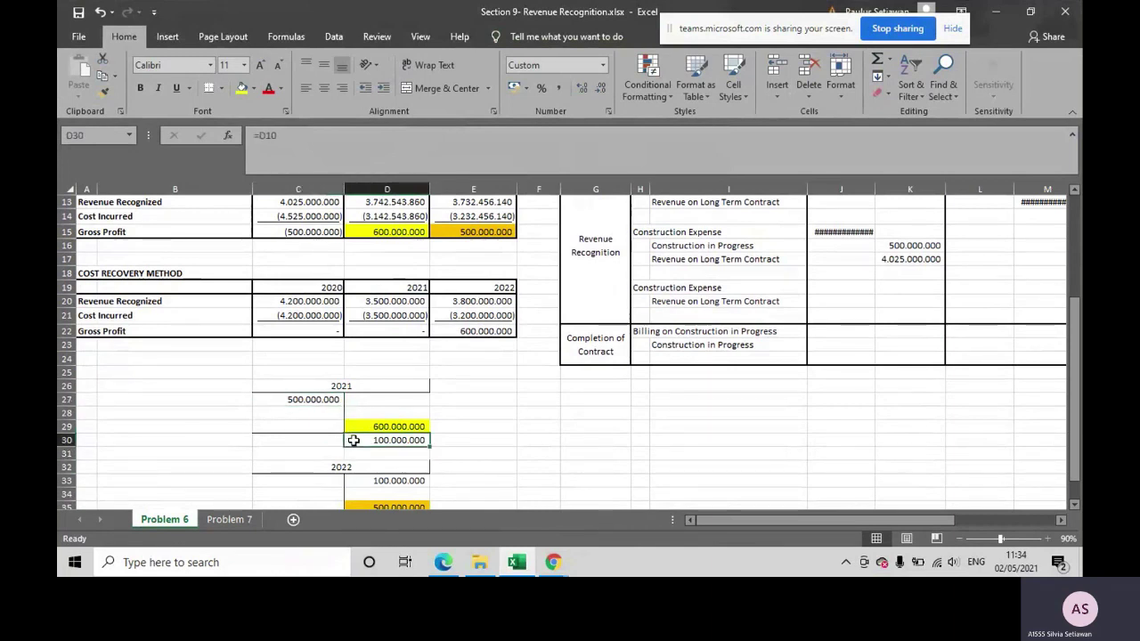
click(355, 424)
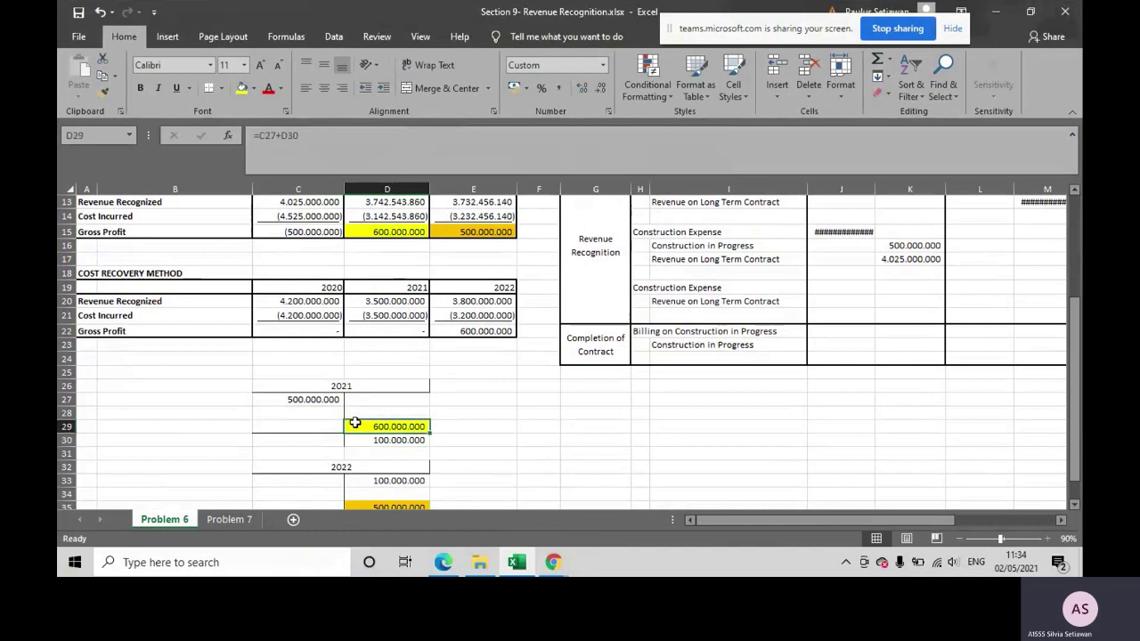
click(355, 439)
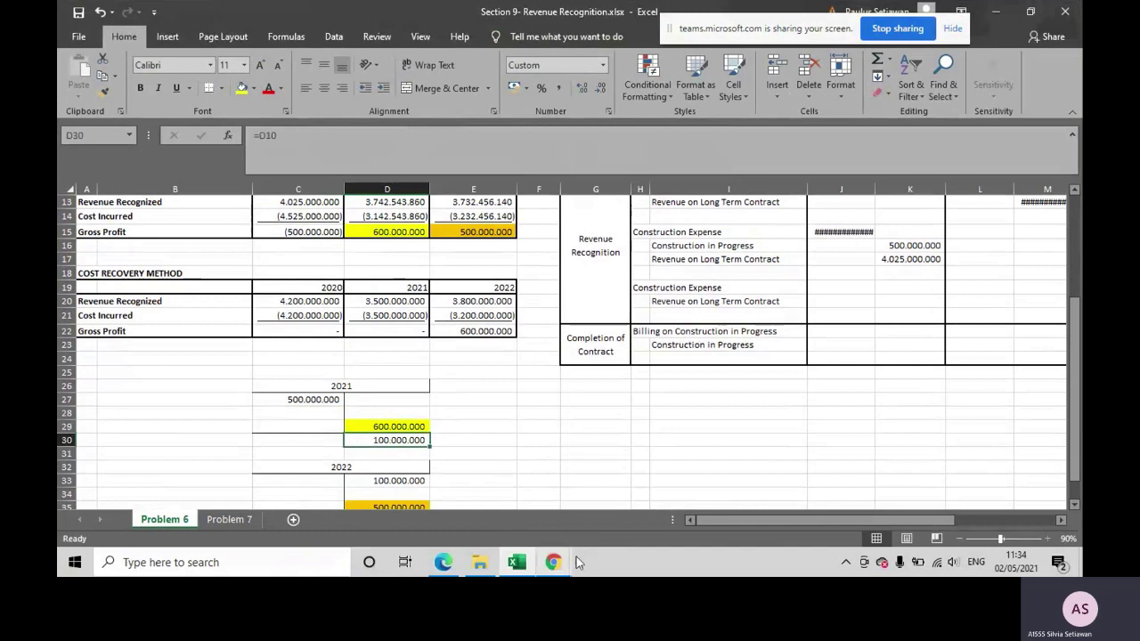
mouse_move(554, 561)
mouse_move(481, 505)
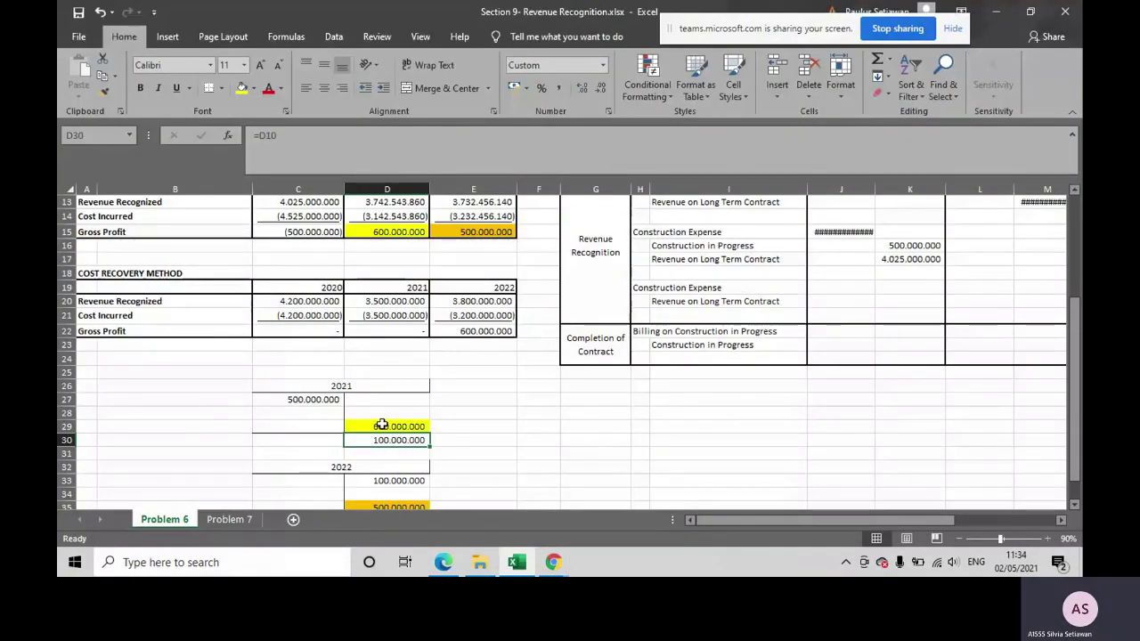
Check the 2021 Gross Profit cell's link to the yellow T-account amount
scroll(381, 424, up, 1)
click(375, 276)
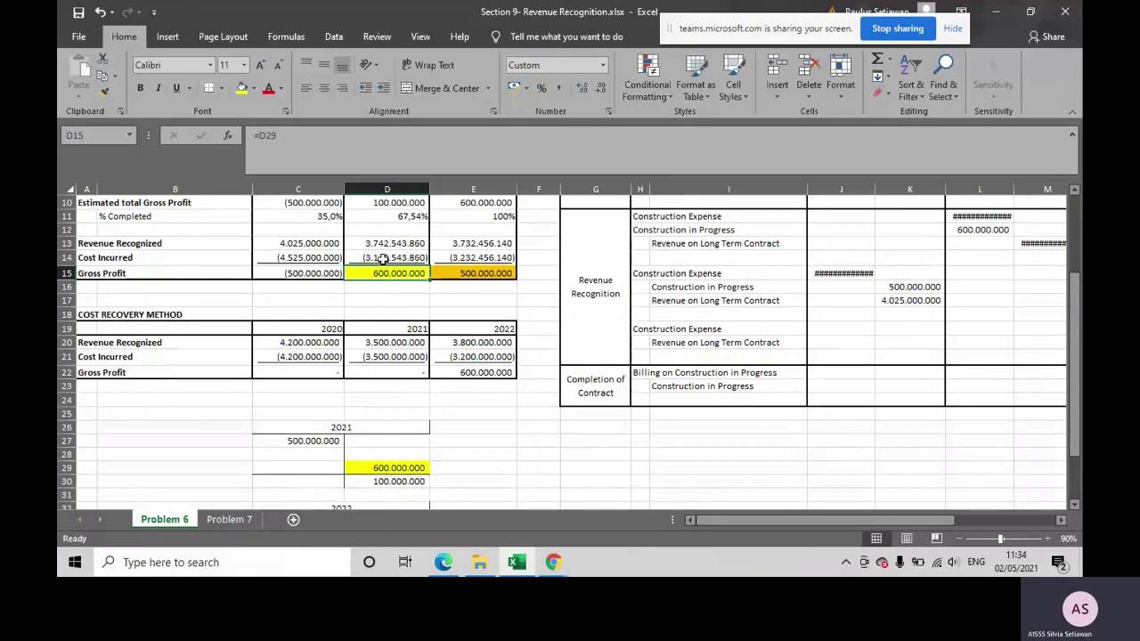
scroll(401, 297, up, 1)
scroll(397, 309, down, 1)
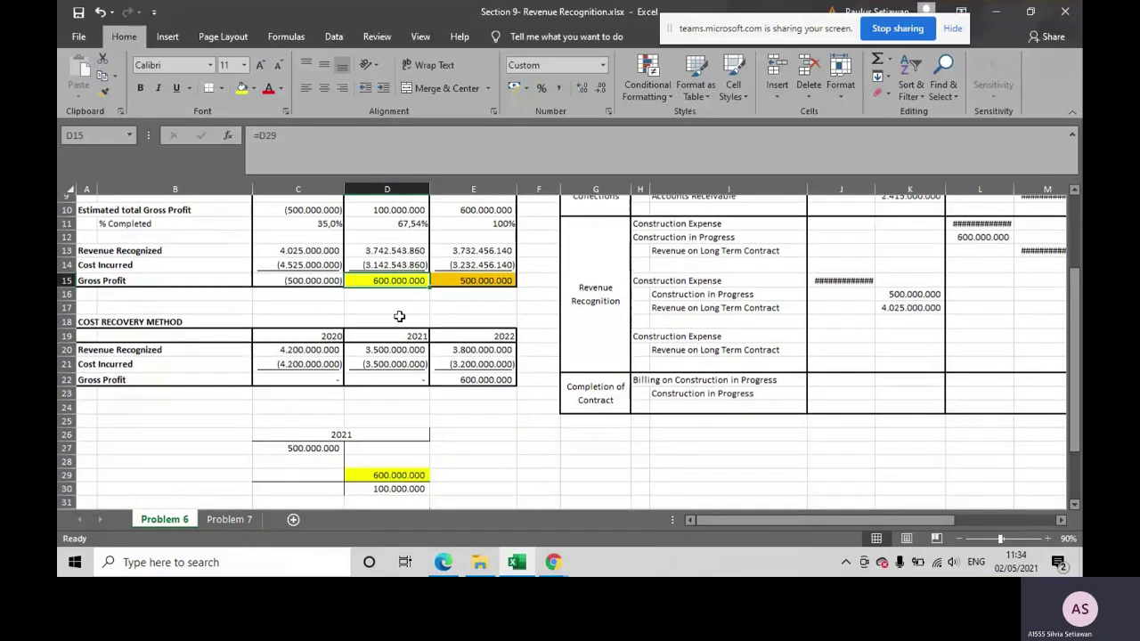
Inspect the 2021 Revenue Recognized and Cost Incurred formulas of the percentage-of-completion table
scroll(392, 312, up, 1)
click(381, 316)
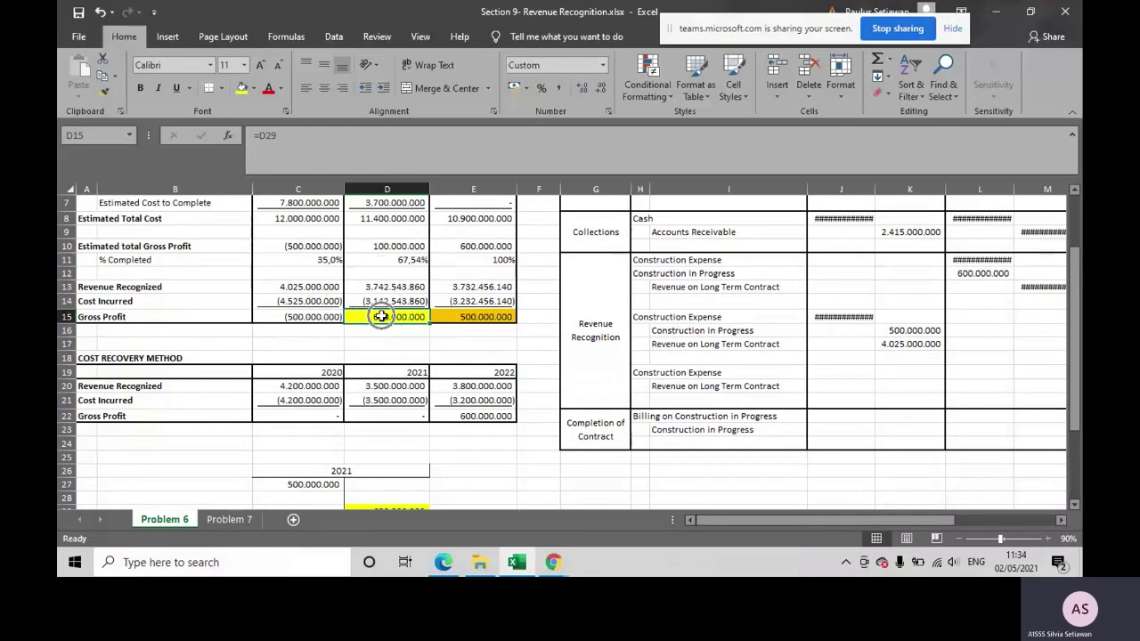
double_click(362, 288)
scroll(356, 311, up, 2)
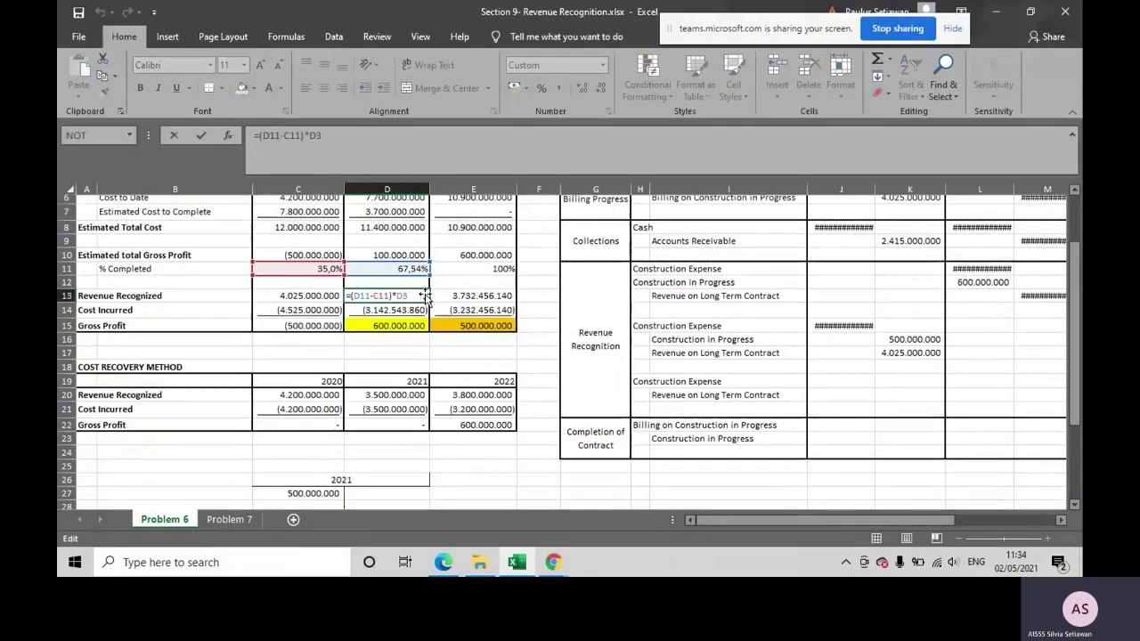
key(Return)
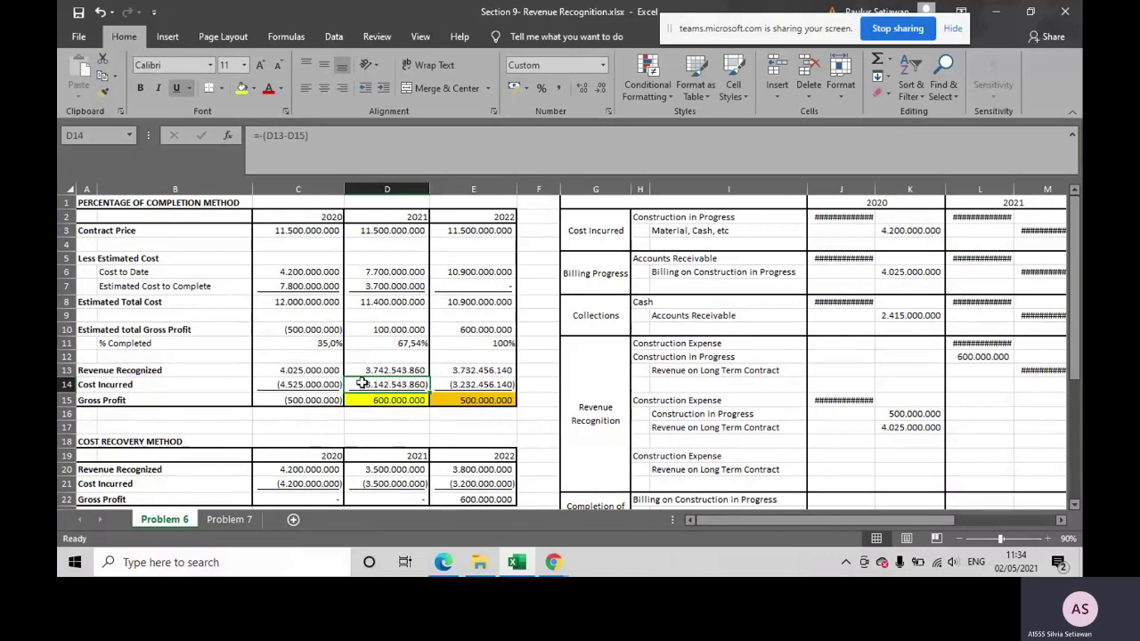
double_click(363, 383)
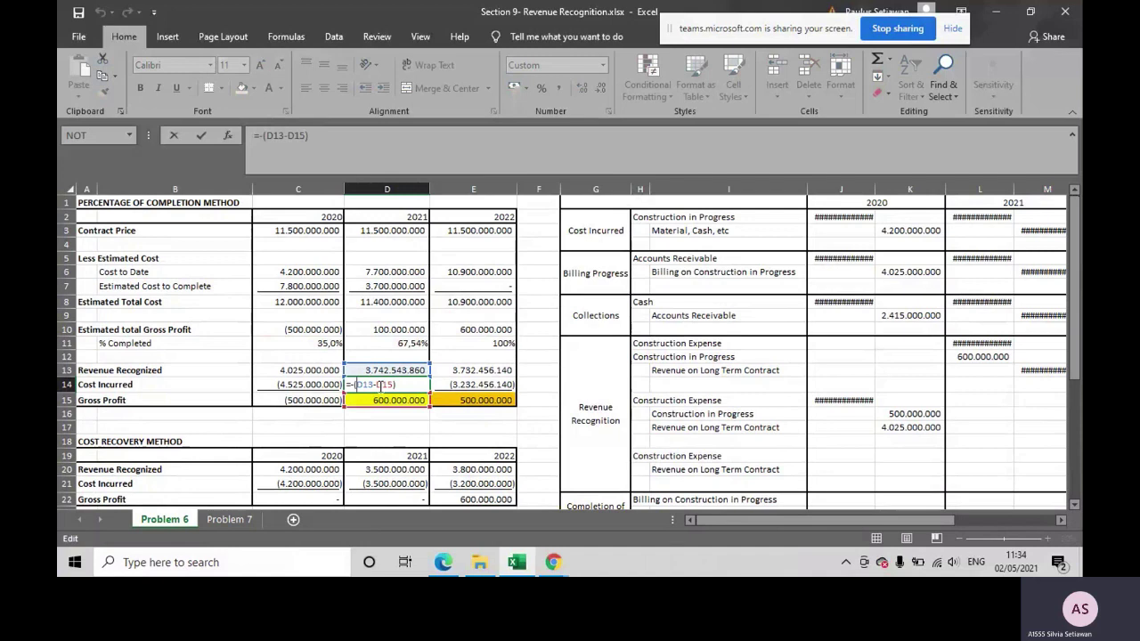
key(Return)
scroll(482, 358, down, 1)
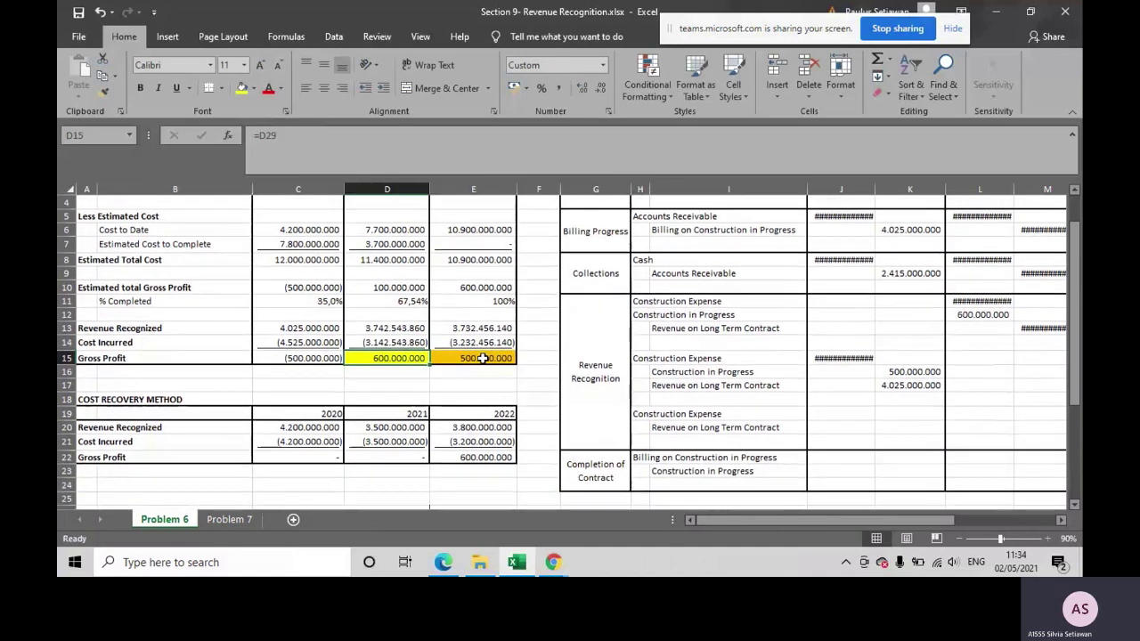
Compare the opening amount of the 2022 T-account with the 2021 Estimated total Gross Profit
scroll(444, 359, down, 5)
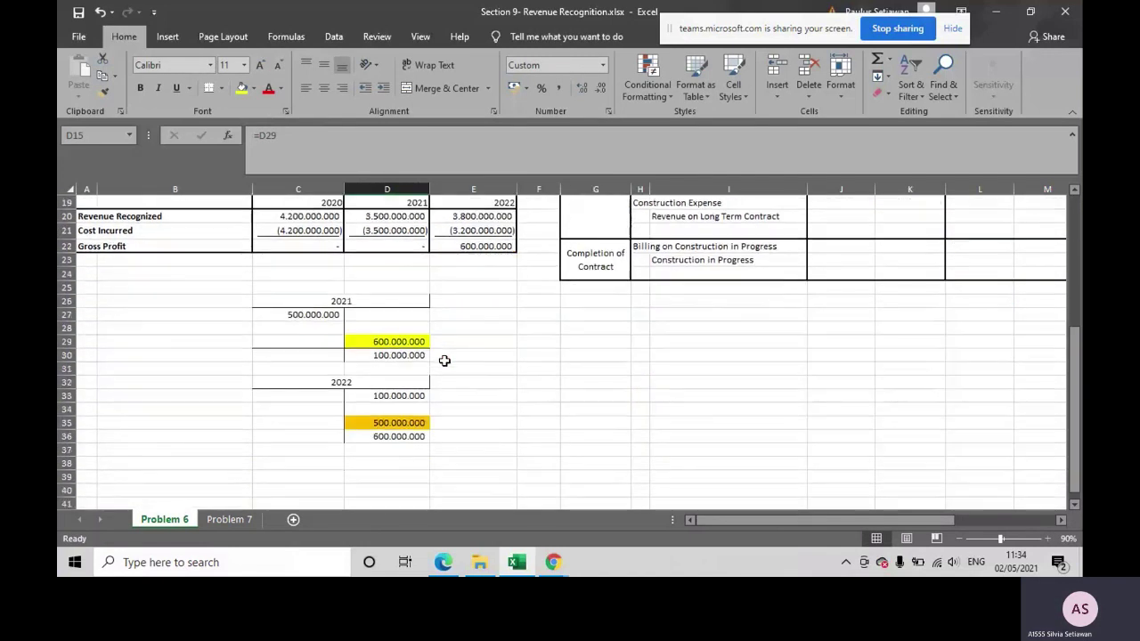
click(406, 395)
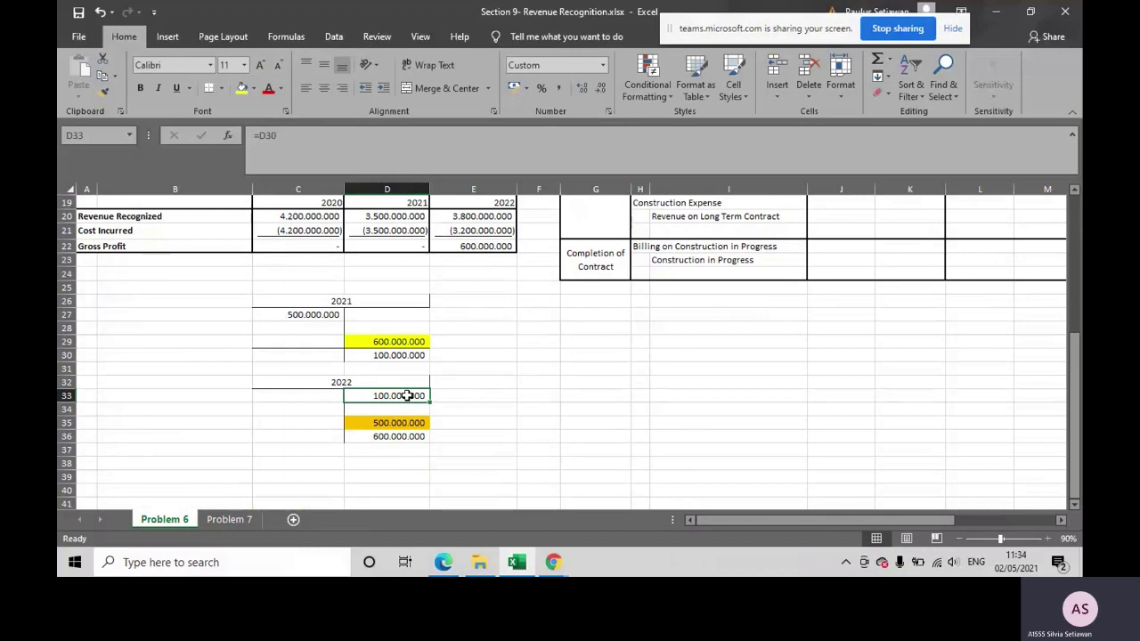
scroll(407, 395, up, 4)
click(405, 246)
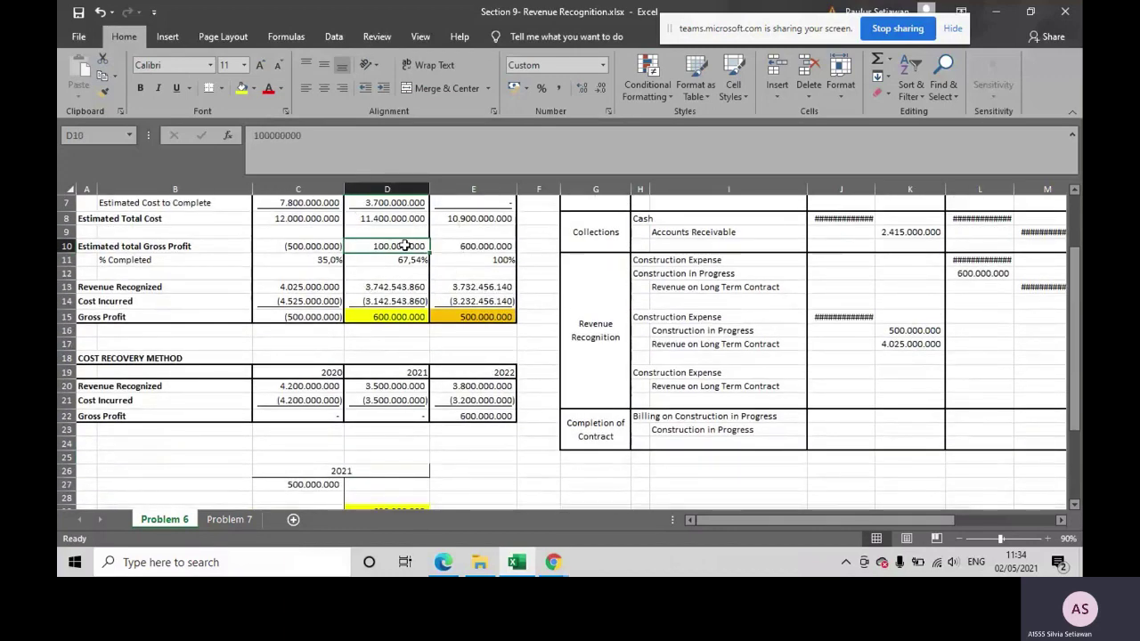
scroll(405, 245, down, 2)
click(381, 481)
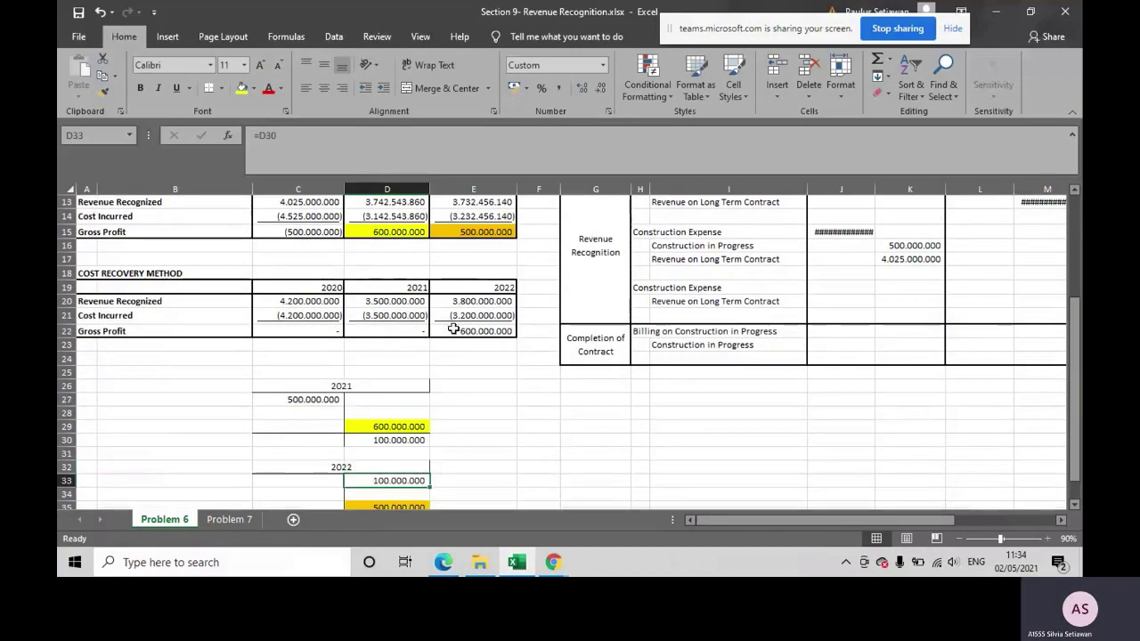
Trace the ending balance of the 2022 T-account to the 2022 Estimated total Gross Profit
scroll(453, 330, up, 2)
click(480, 247)
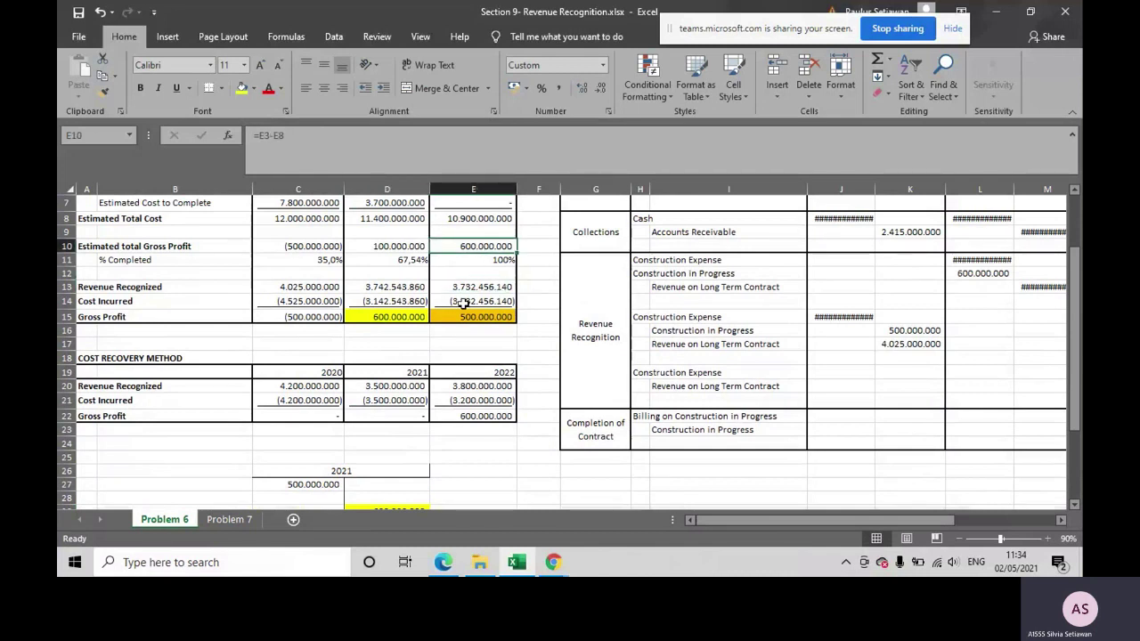
scroll(463, 302, down, 4)
click(409, 436)
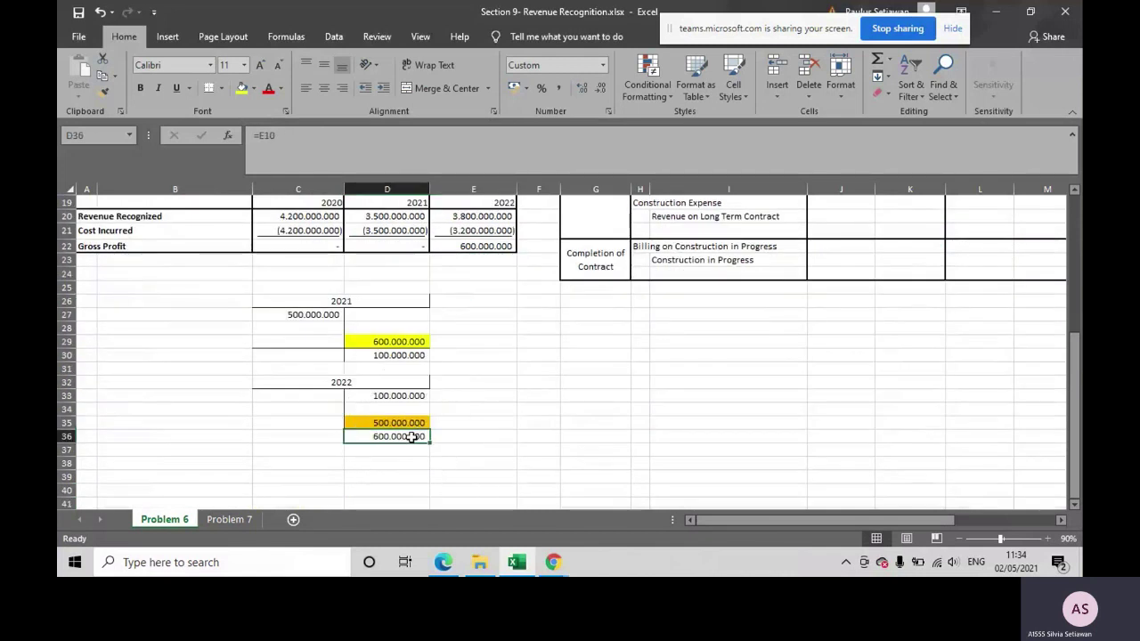
Check the formula of the orange amount in the 2022 T-account against the 2022 Gross Profit cell
click(412, 424)
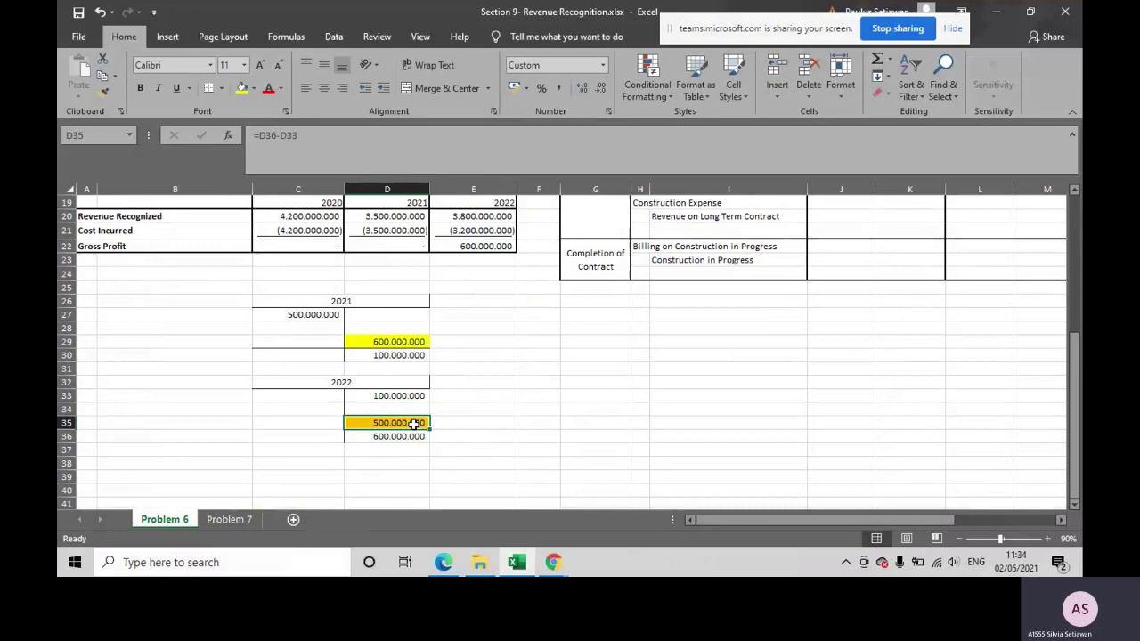
scroll(414, 424, up, 3)
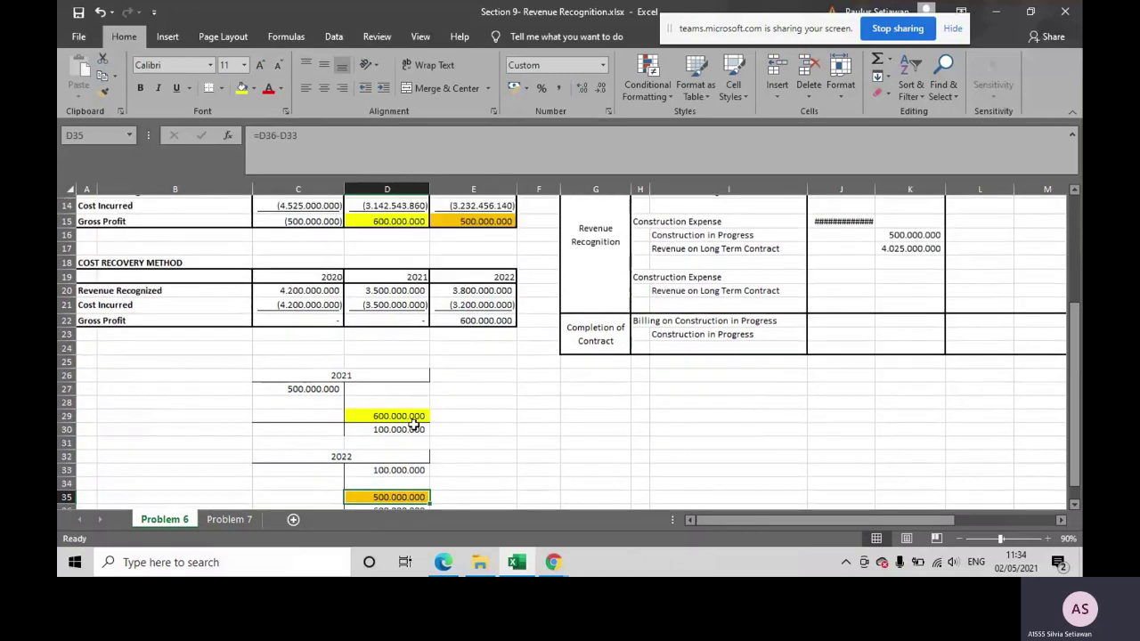
click(489, 276)
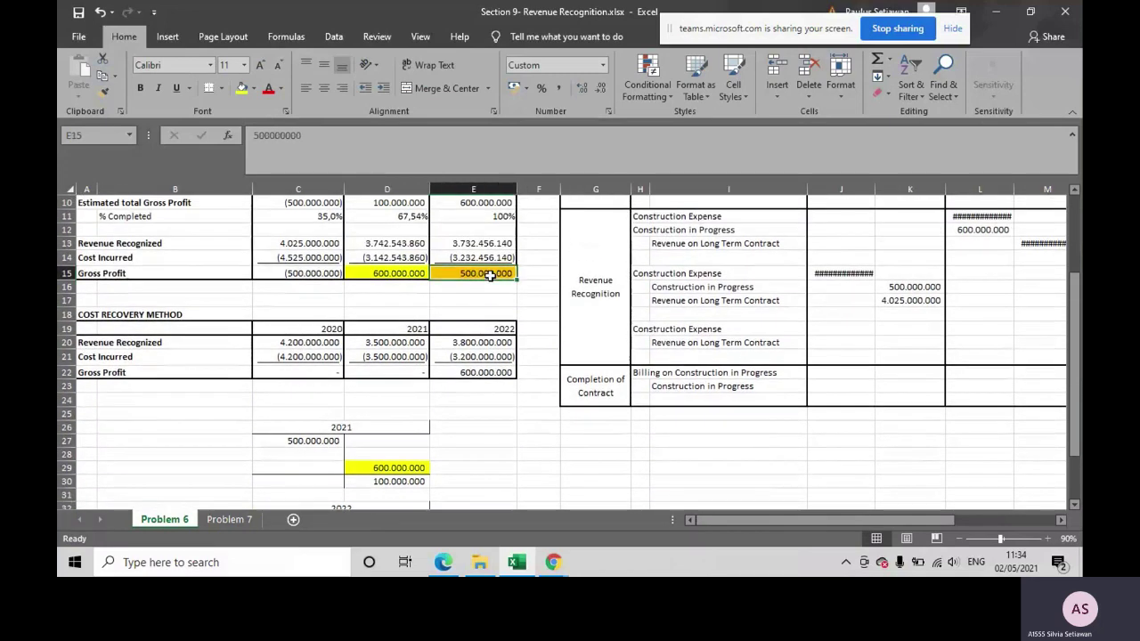
Inspect the 2022 Revenue Recognized and Cost Incurred formulas of the percentage-of-completion table
scroll(489, 275, up, 1)
scroll(454, 316, up, 1)
scroll(458, 319, down, 2)
scroll(458, 319, up, 2)
click(439, 328)
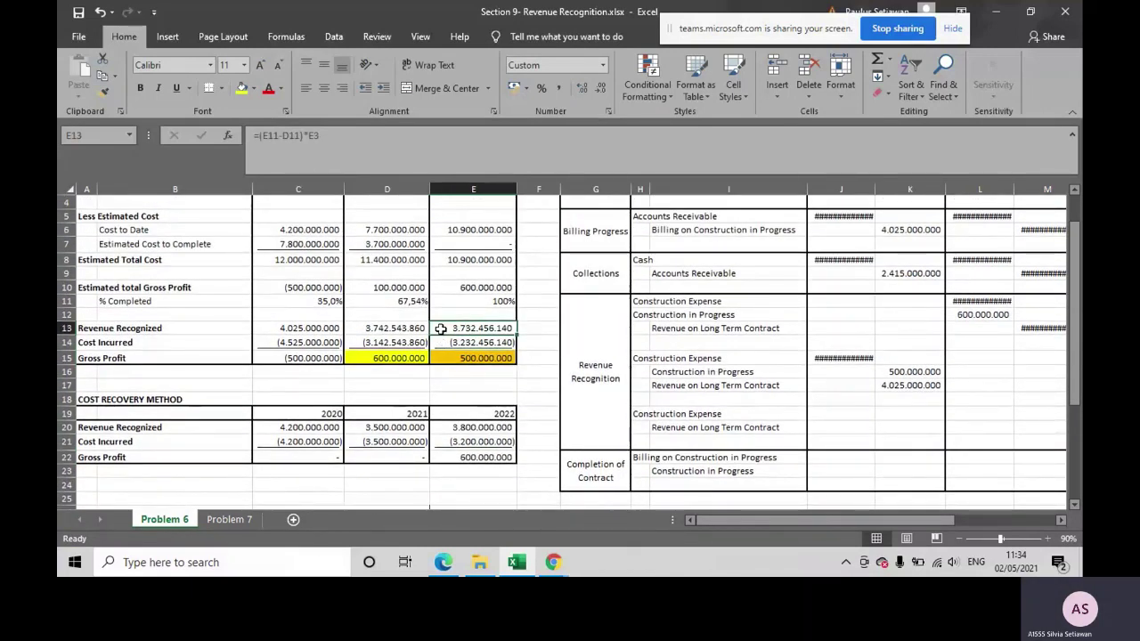
double_click(440, 329)
scroll(448, 320, up, 1)
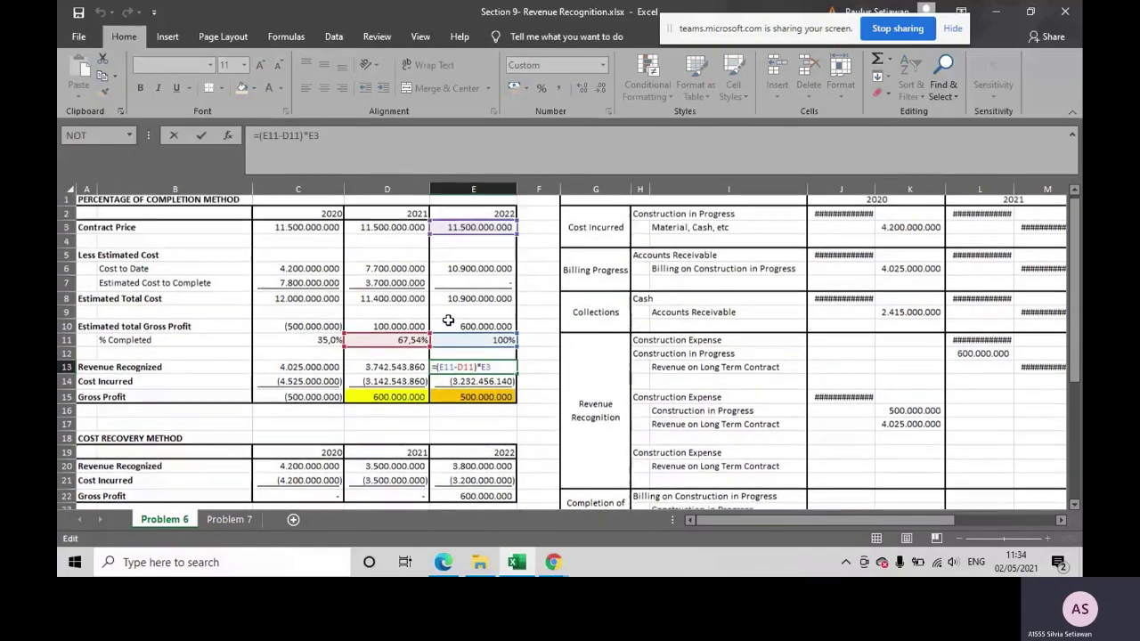
key(Return)
double_click(453, 383)
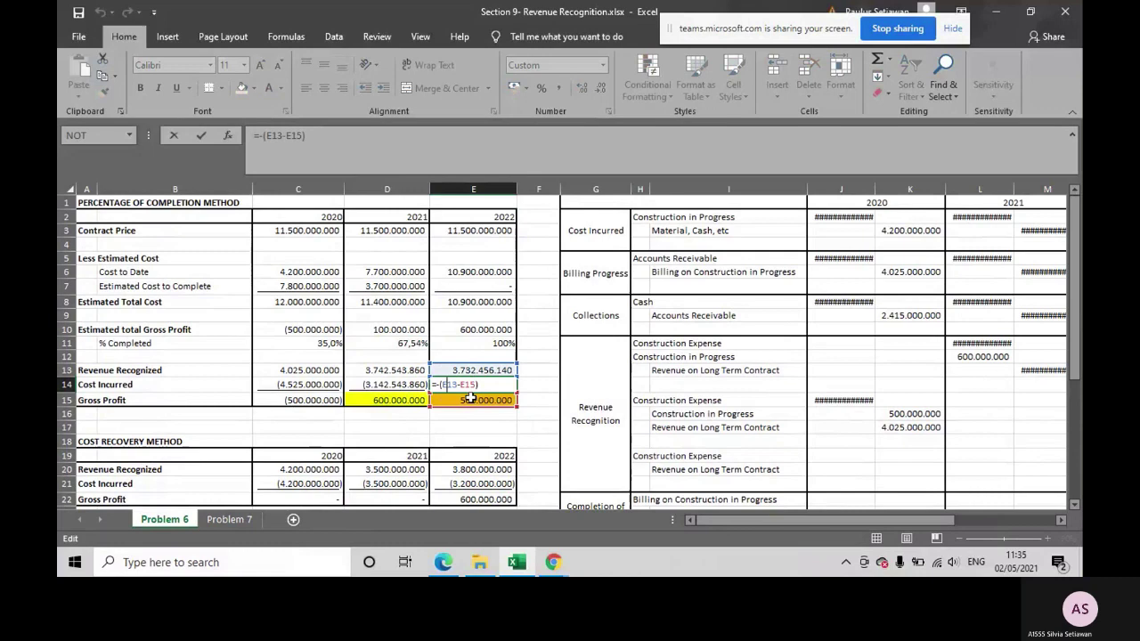
key(Return)
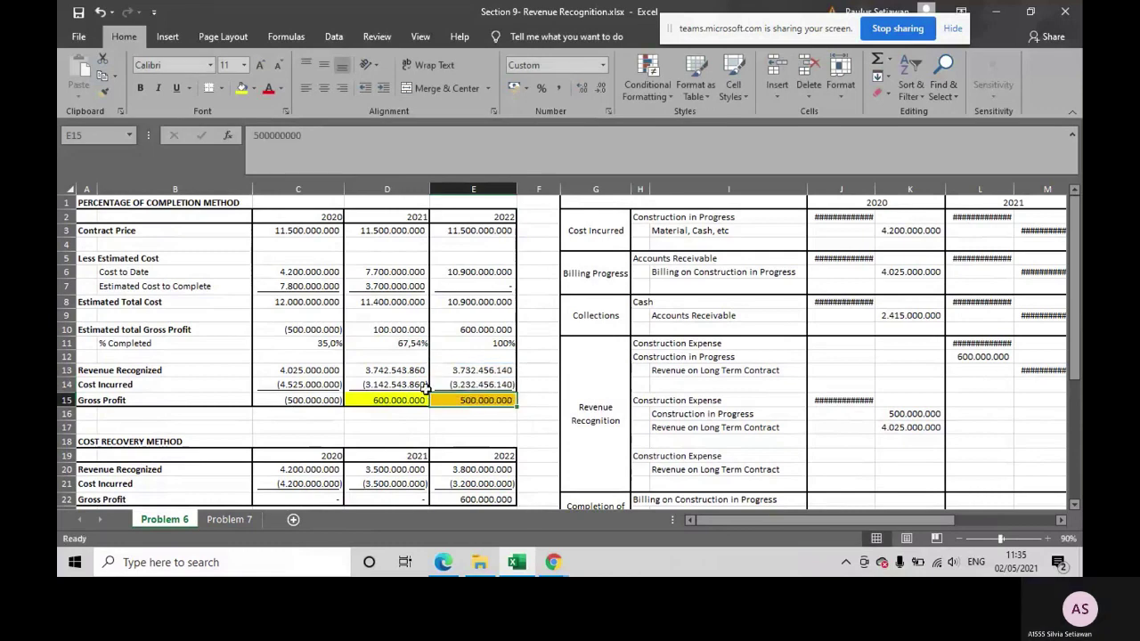
scroll(426, 388, down, 1)
scroll(463, 354, up, 1)
scroll(319, 430, down, 1)
scroll(318, 429, down, 1)
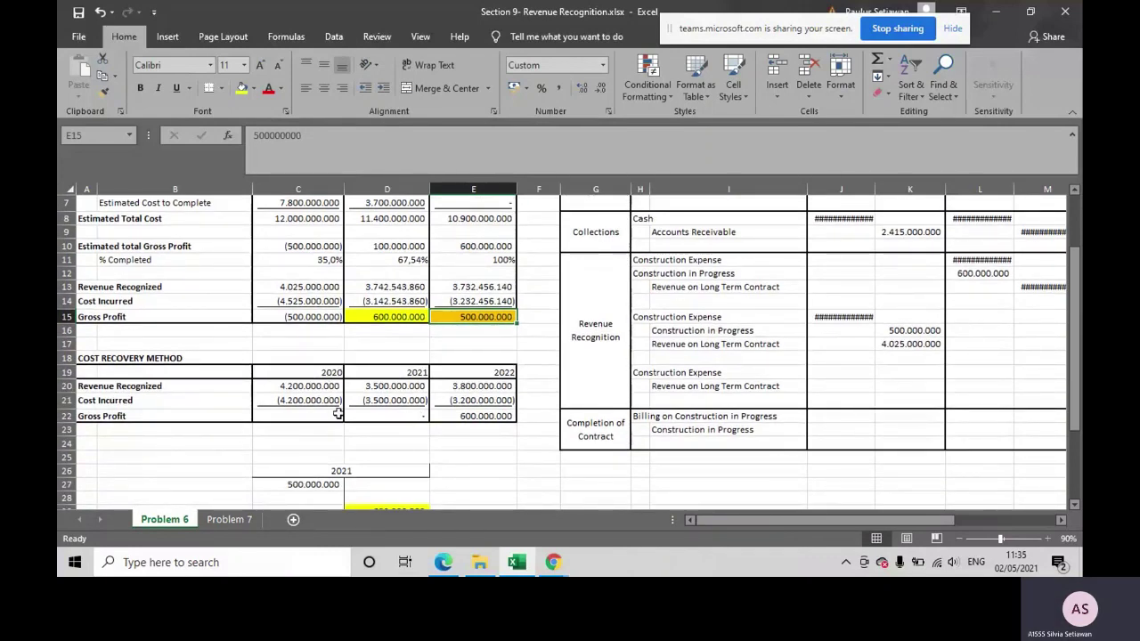
scroll(257, 417, up, 1)
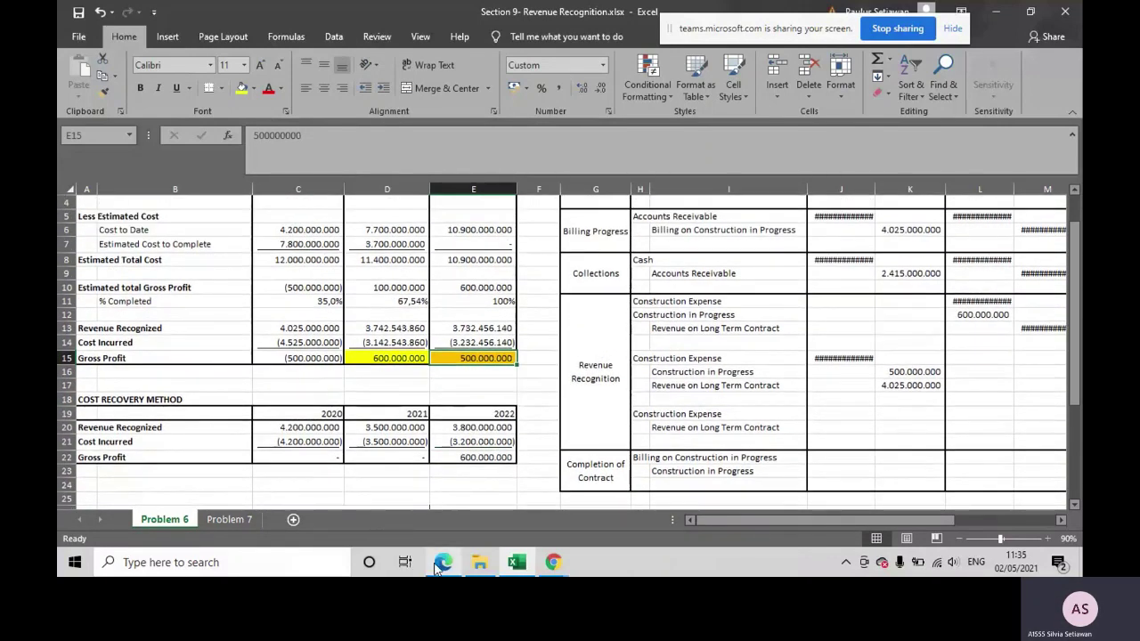
click(438, 564)
key(alt+Tab)
scroll(481, 448, up, 1)
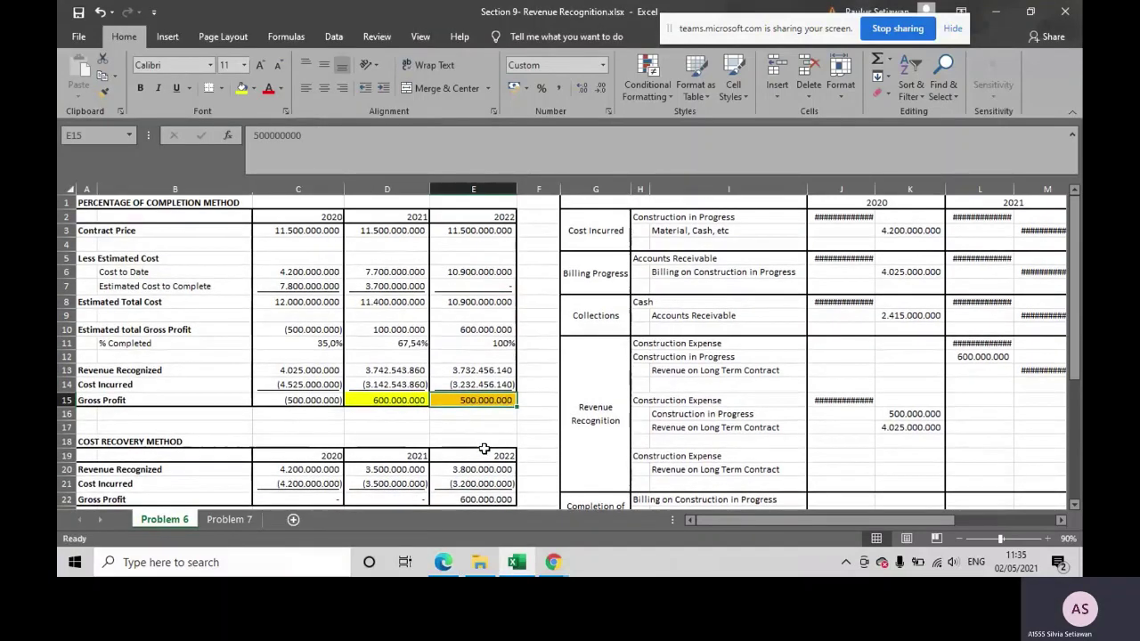
Inspect the 2020 and 2021 Cost Incurred cell contents in the Cost Recovery Method table
scroll(308, 491, down, 1)
click(301, 439)
text(=C6)
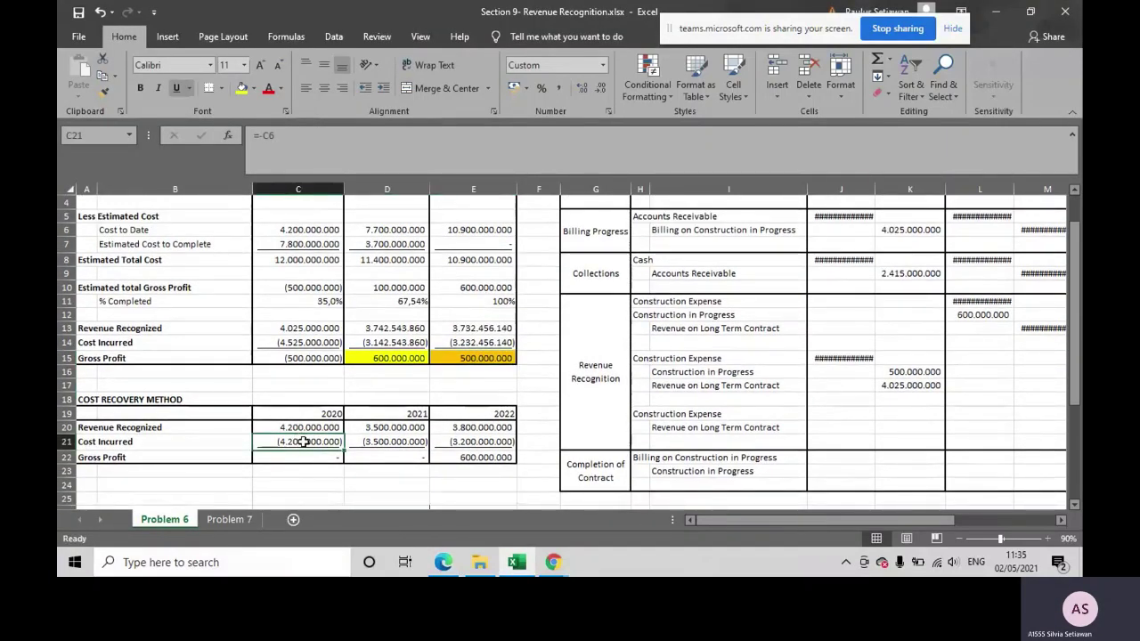
scroll(305, 442, up, 1)
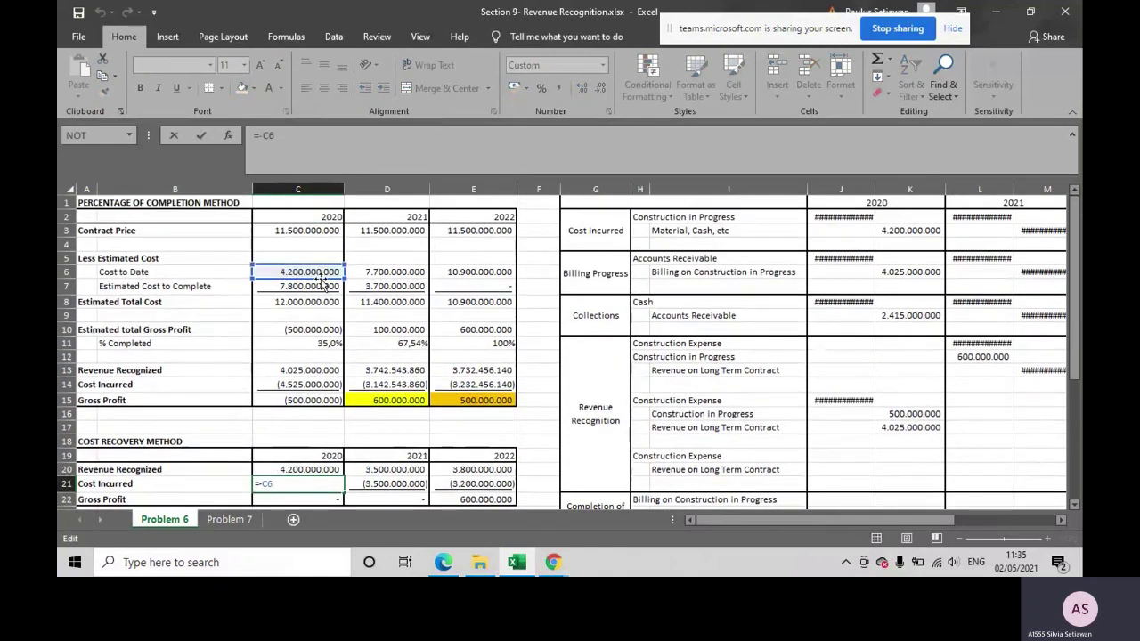
key(Return)
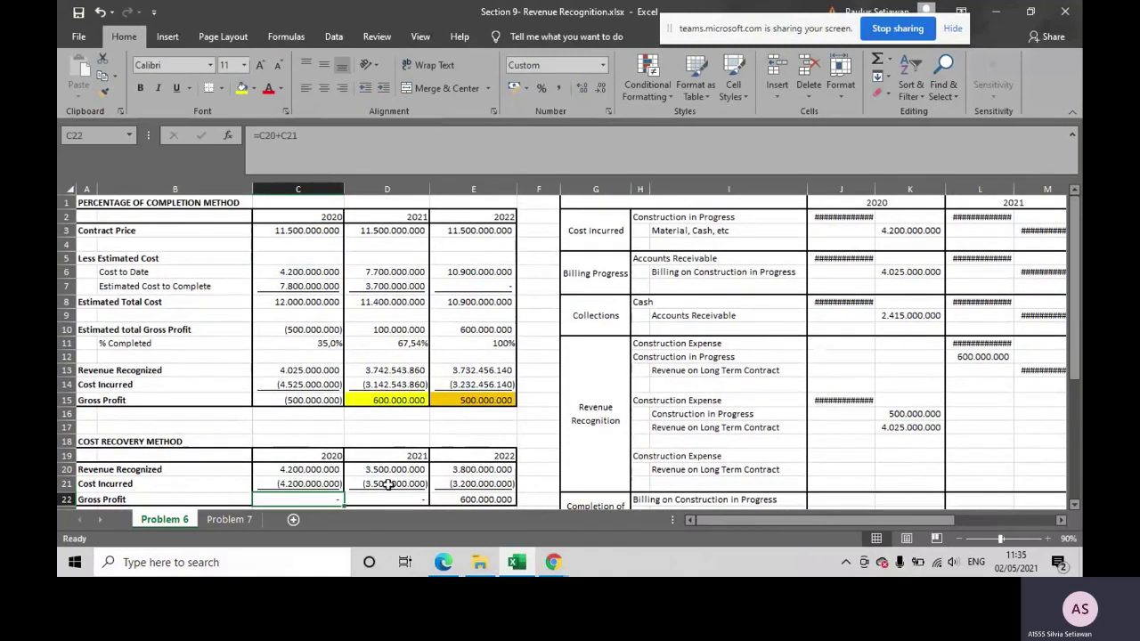
double_click(389, 483)
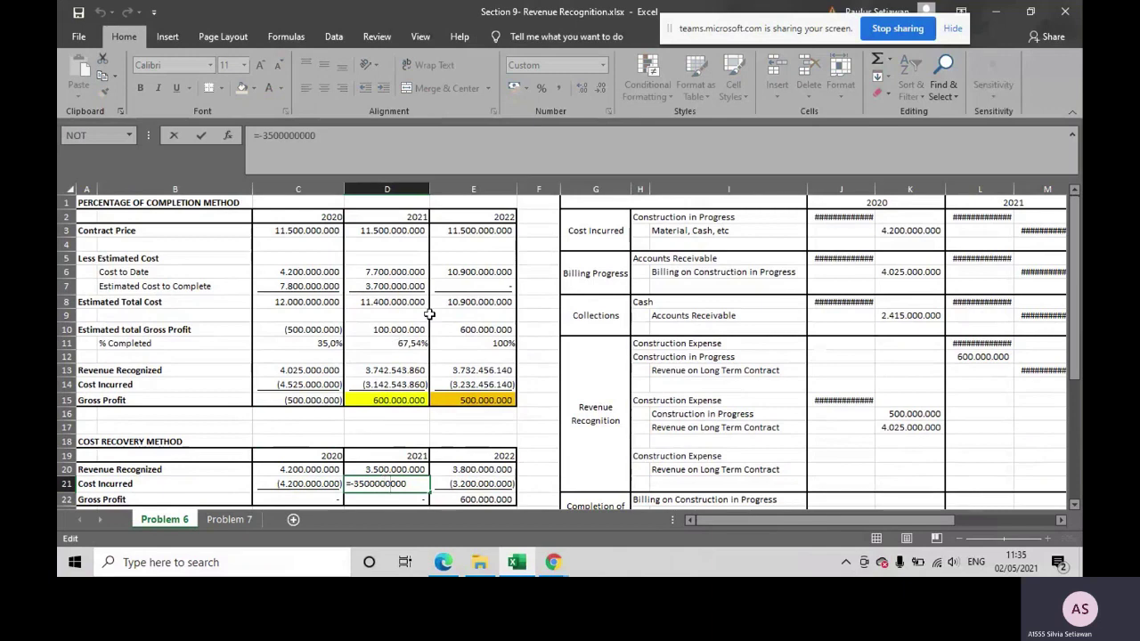
key(ctrl)
key(Return)
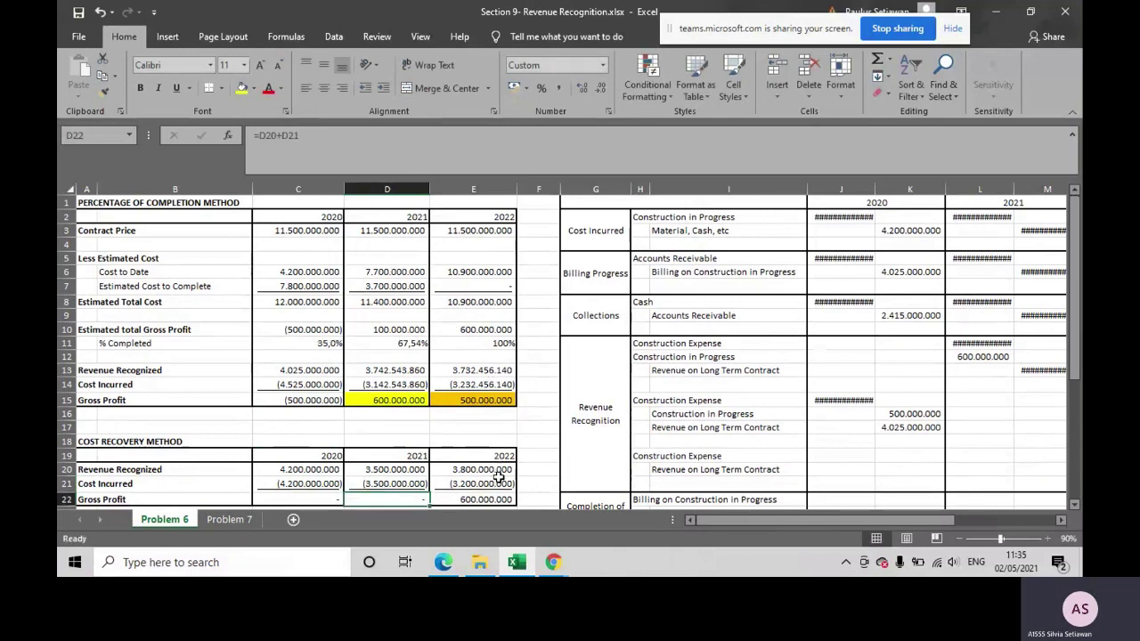
Review the Cost Recovery Method Gross Profit for 2020 and 2021, and inspect the 2022 Gross Profit formula
scroll(500, 478, down, 2)
drag(308, 385, 311, 418)
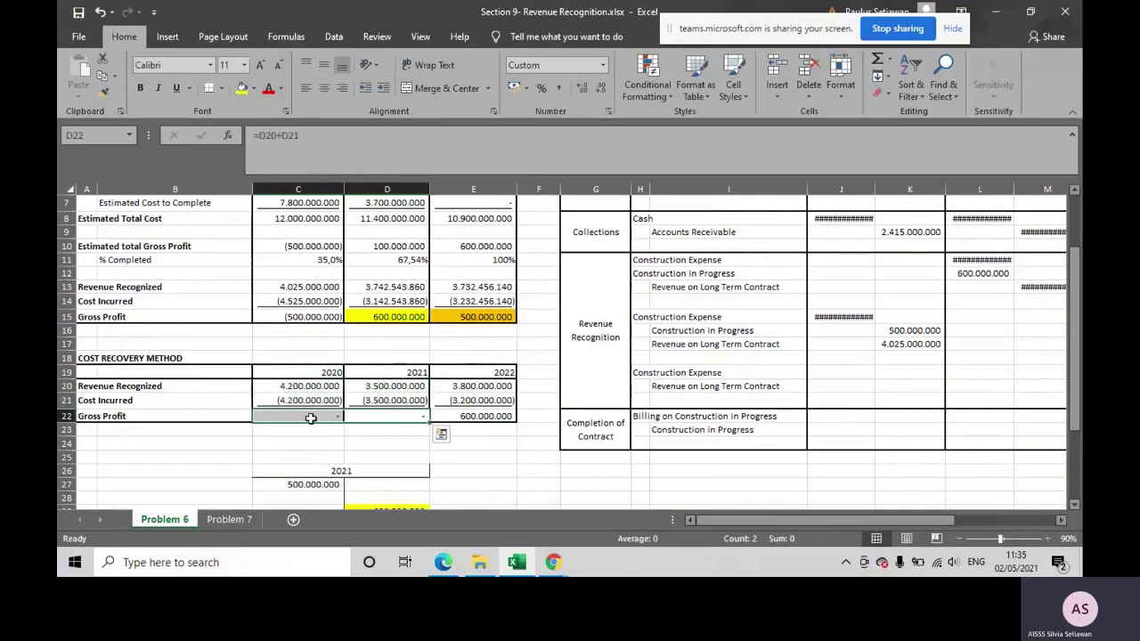
click(468, 416)
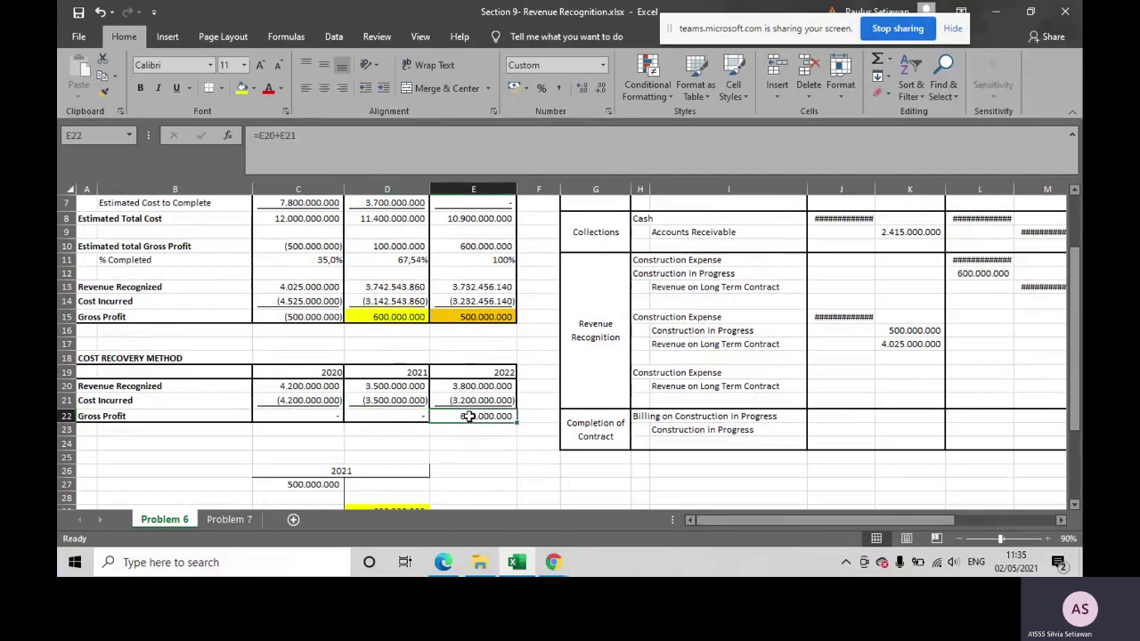
double_click(467, 416)
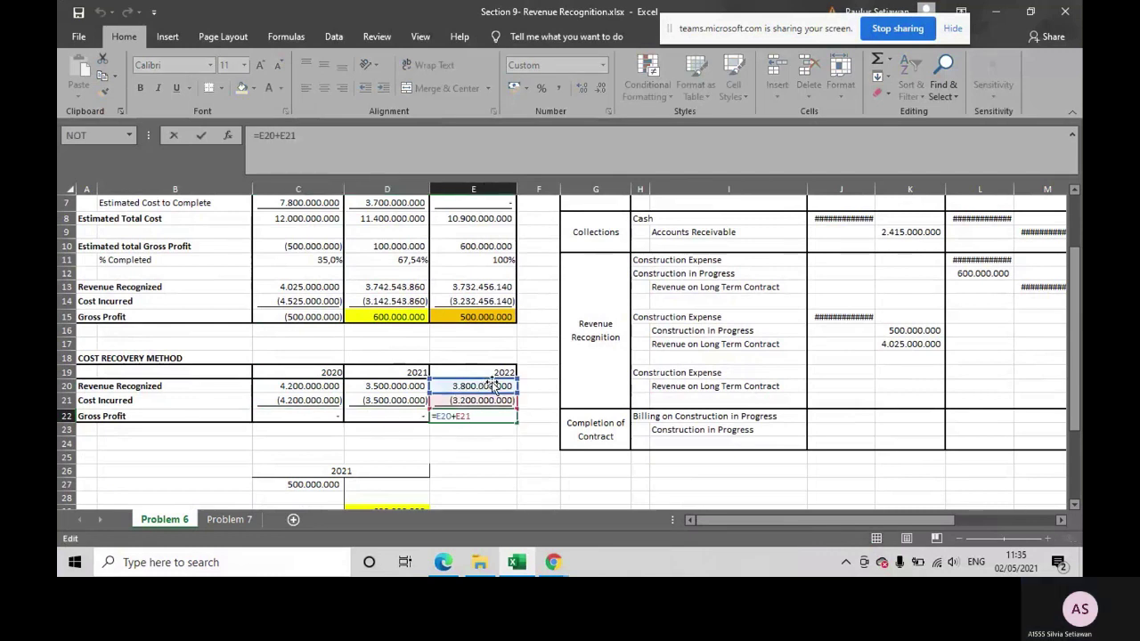
scroll(441, 392, up, 1)
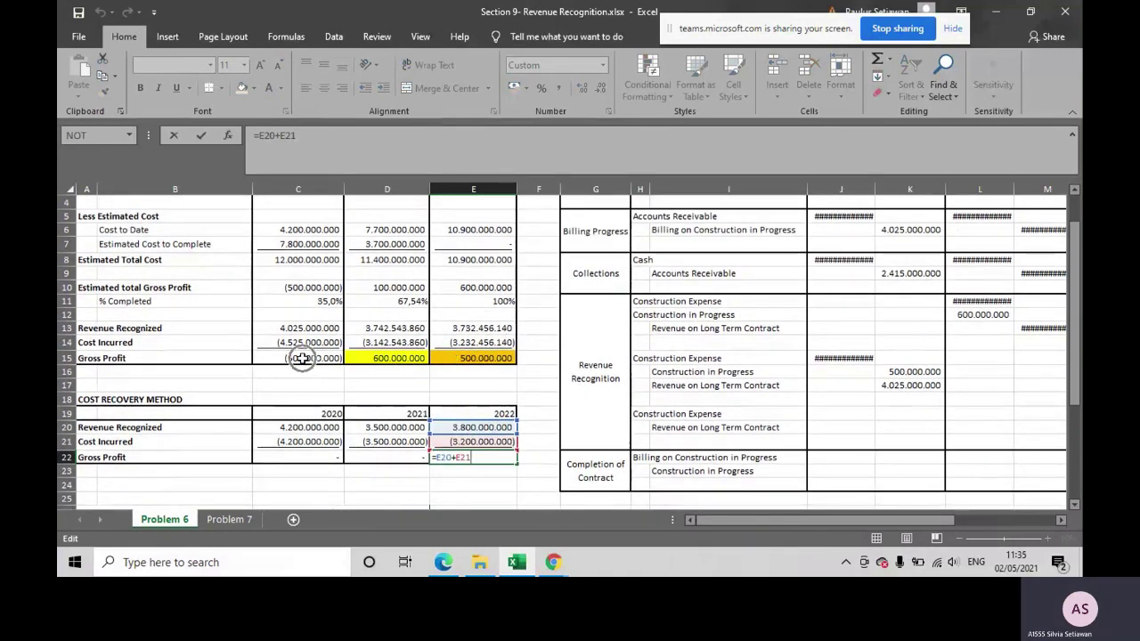
key(Return)
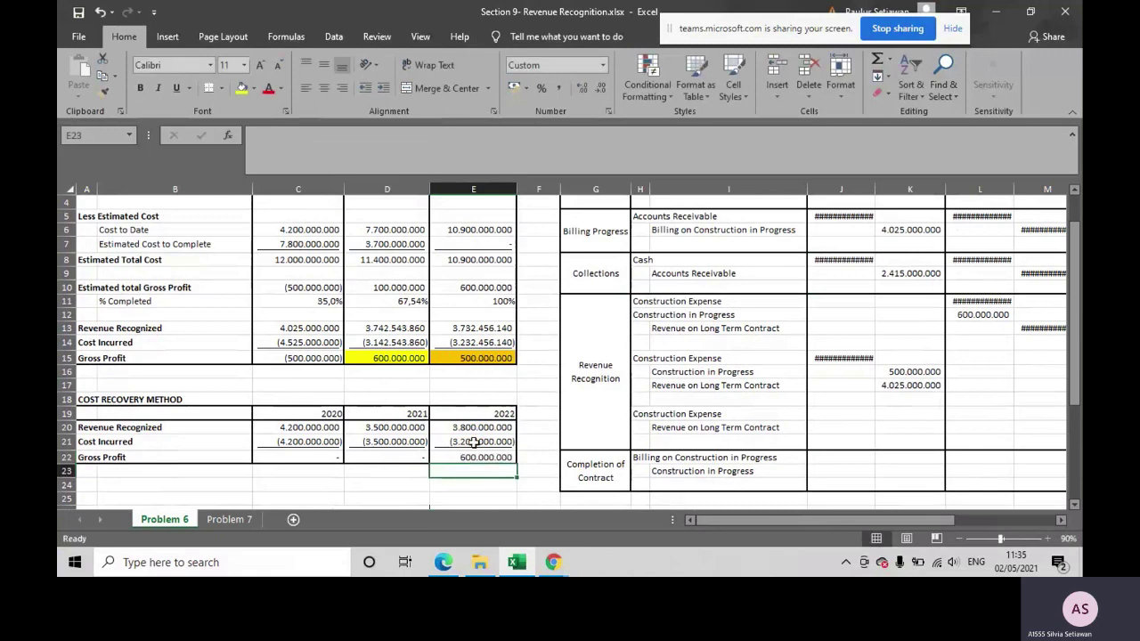
Compare the 2022 Estimated total Gross Profit with the yearly Gross Profit amounts of both methods
scroll(524, 431, up, 1)
click(482, 326)
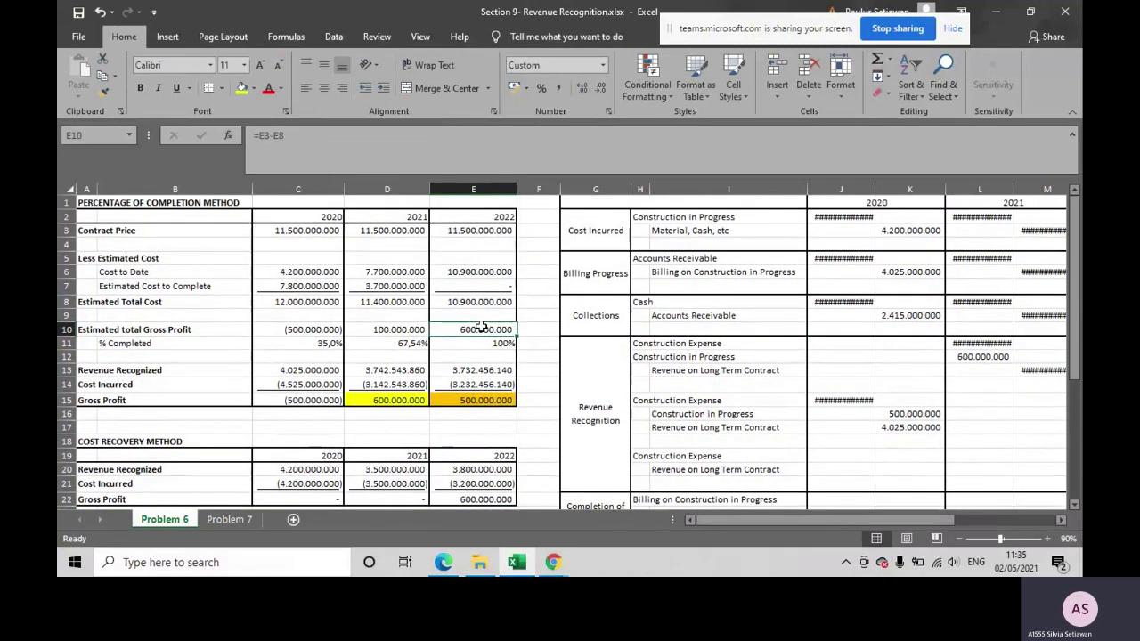
scroll(499, 392, down, 1)
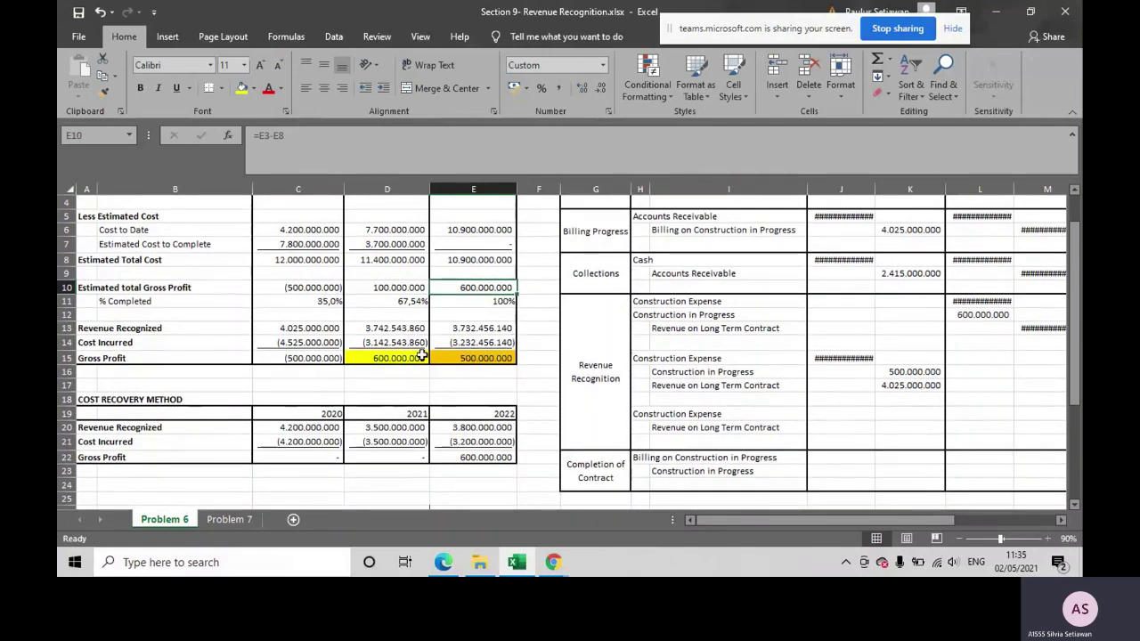
Widen columns J, L and M of the journal entry table so the 2020 and 2021 amounts display in full
scroll(425, 361, up, 1)
click(785, 524)
drag(784, 520, 851, 518)
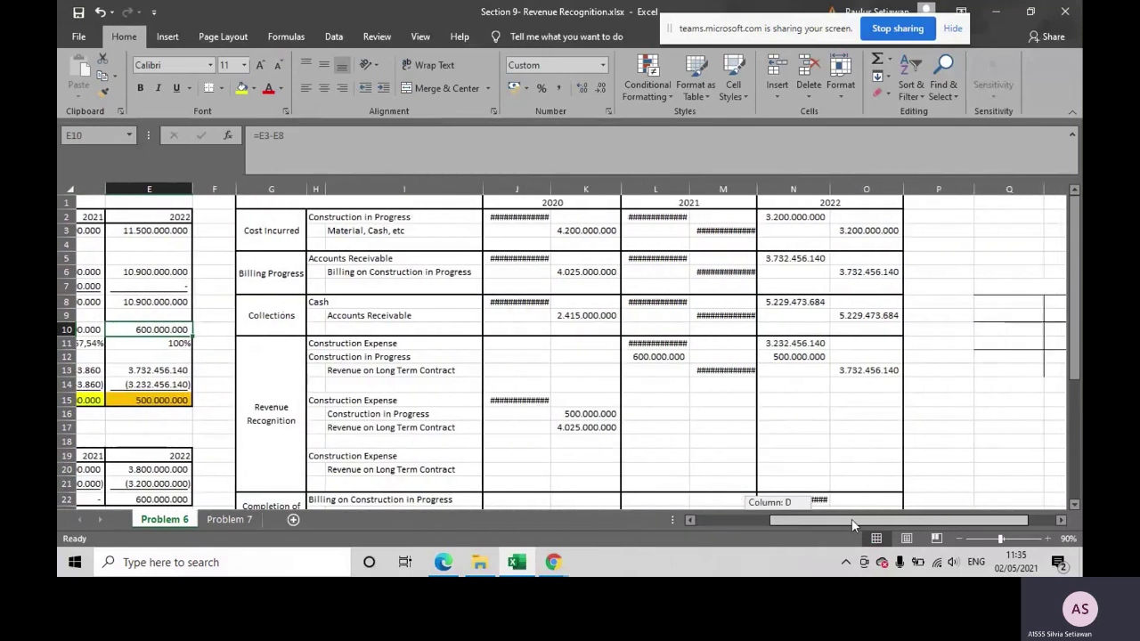
drag(521, 189, 534, 188)
drag(673, 189, 769, 189)
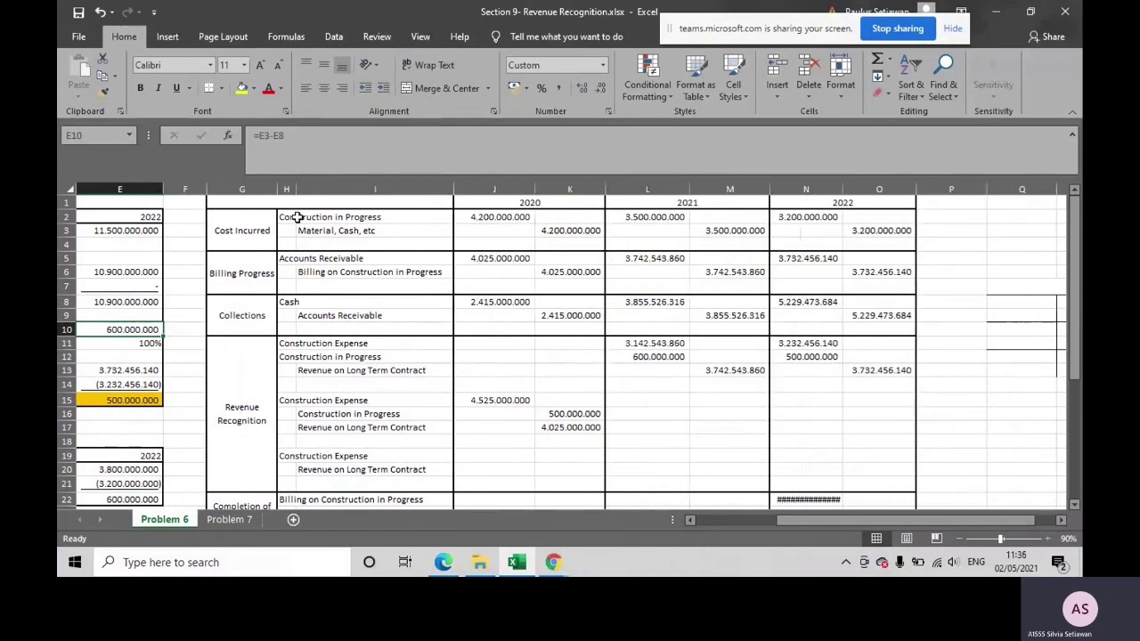
Switch to the module PDF in Edge and select the Problem 6 phrase "sesuai dengan persentase penyelesaian gedung"
drag(298, 217, 328, 229)
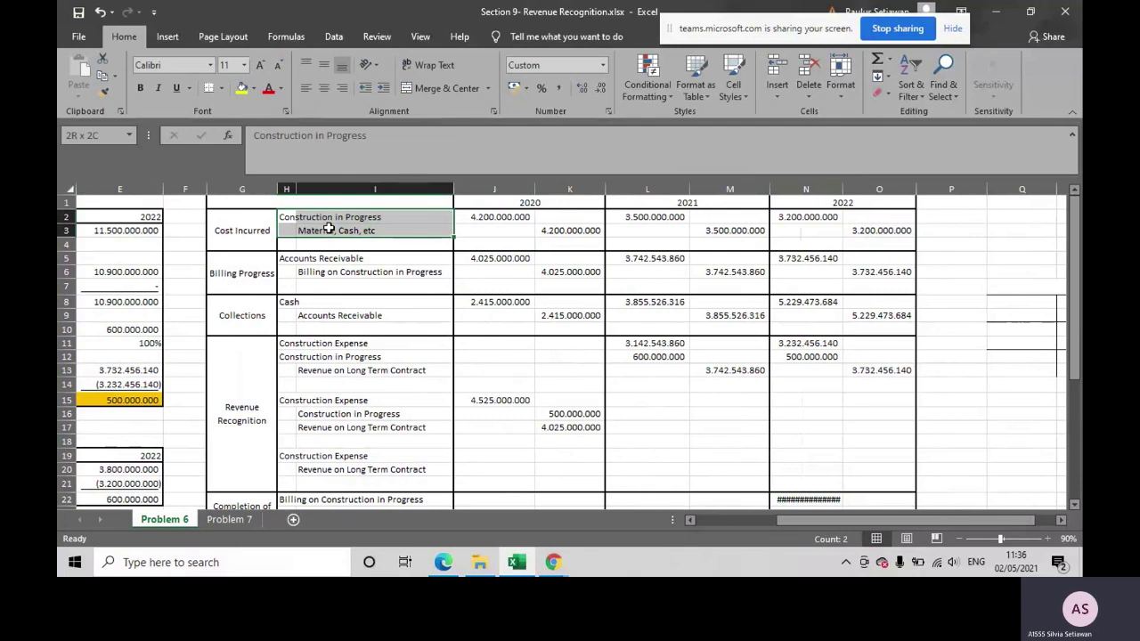
click(434, 561)
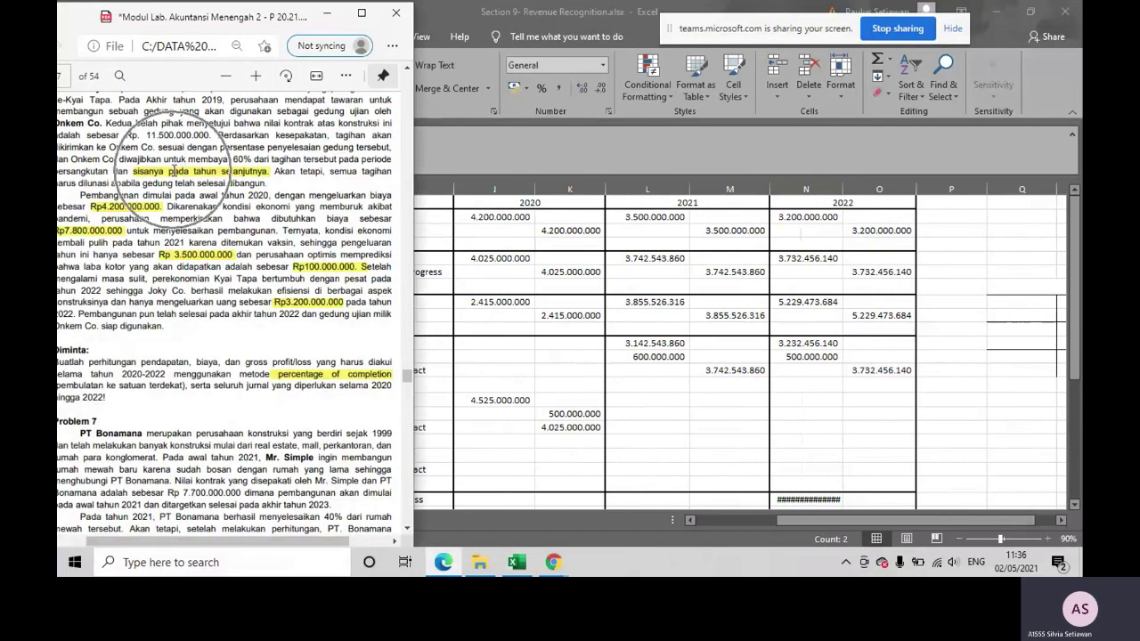
drag(232, 13, 251, 15)
scroll(253, 160, up, 2)
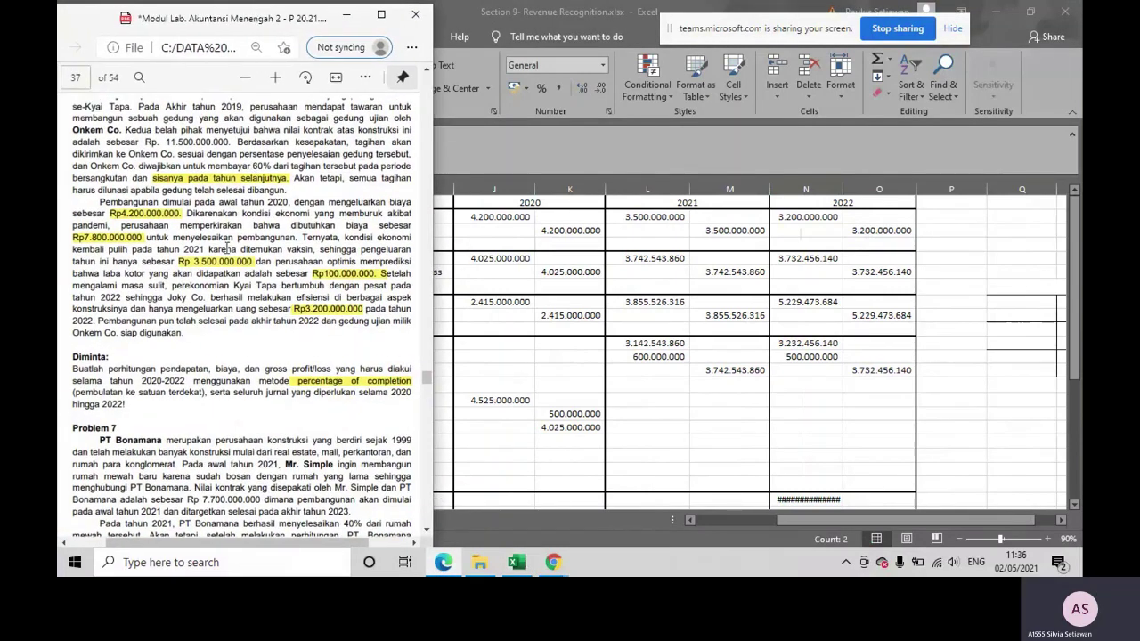
drag(180, 219, 375, 219)
Return to Excel and compare the 2020 Cost to Date with the 2020 Construction in Progress debit under Cost Incurred
click(444, 268)
drag(449, 258, 239, 267)
click(239, 226)
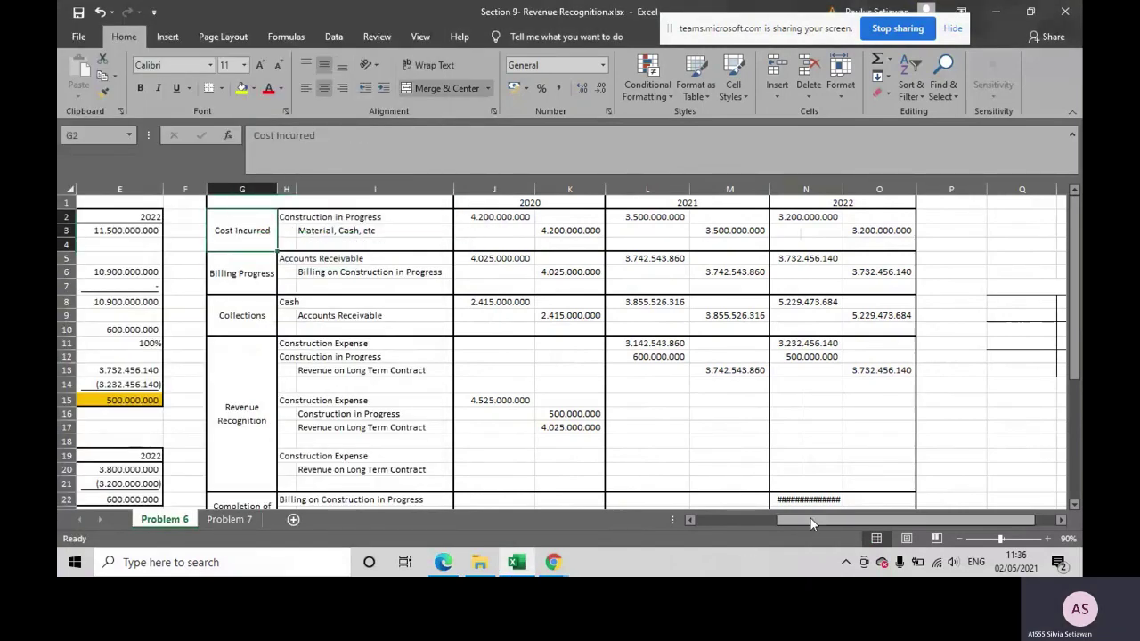
drag(808, 521, 733, 521)
click(303, 272)
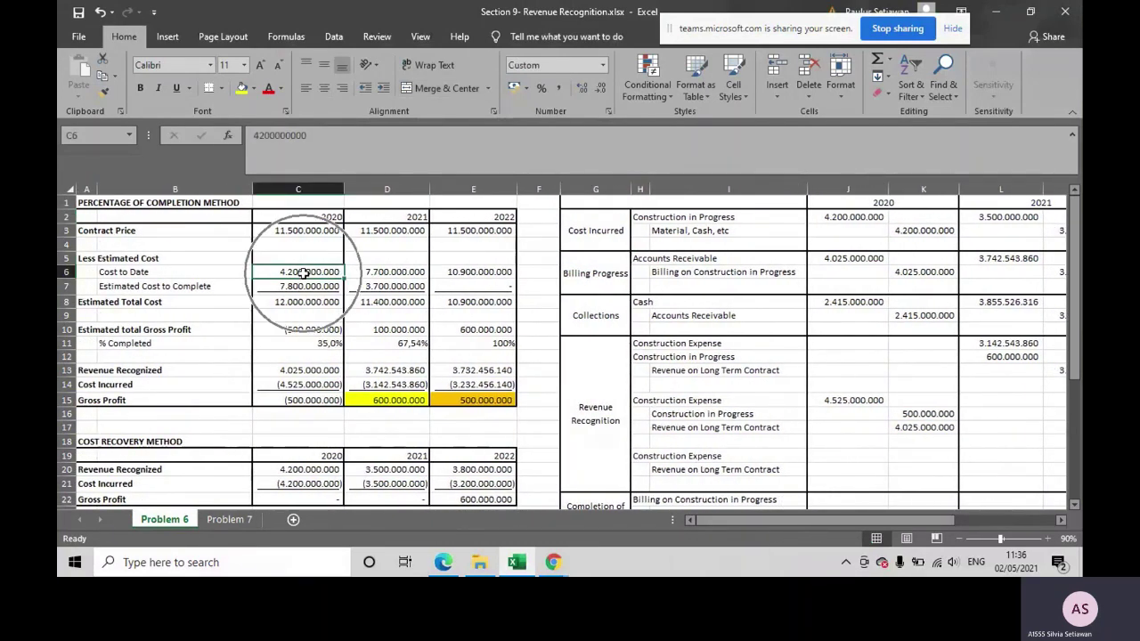
click(839, 212)
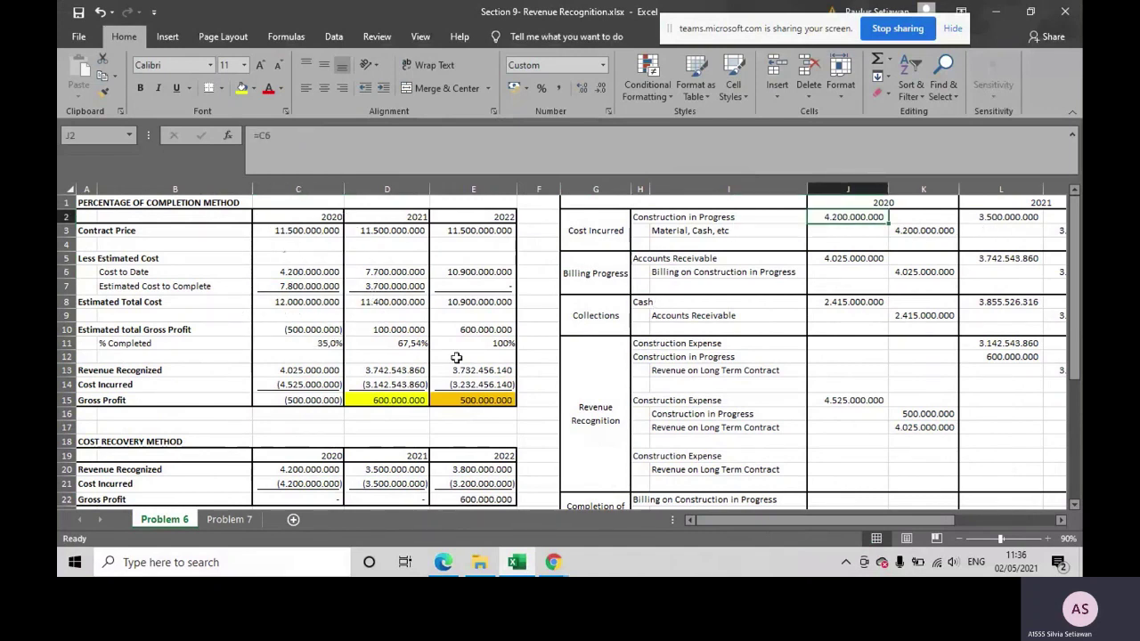
Inspect the 2021 Cost to Date formula and the amount it adds to the 2020 Cost to Date
click(413, 274)
double_click(414, 276)
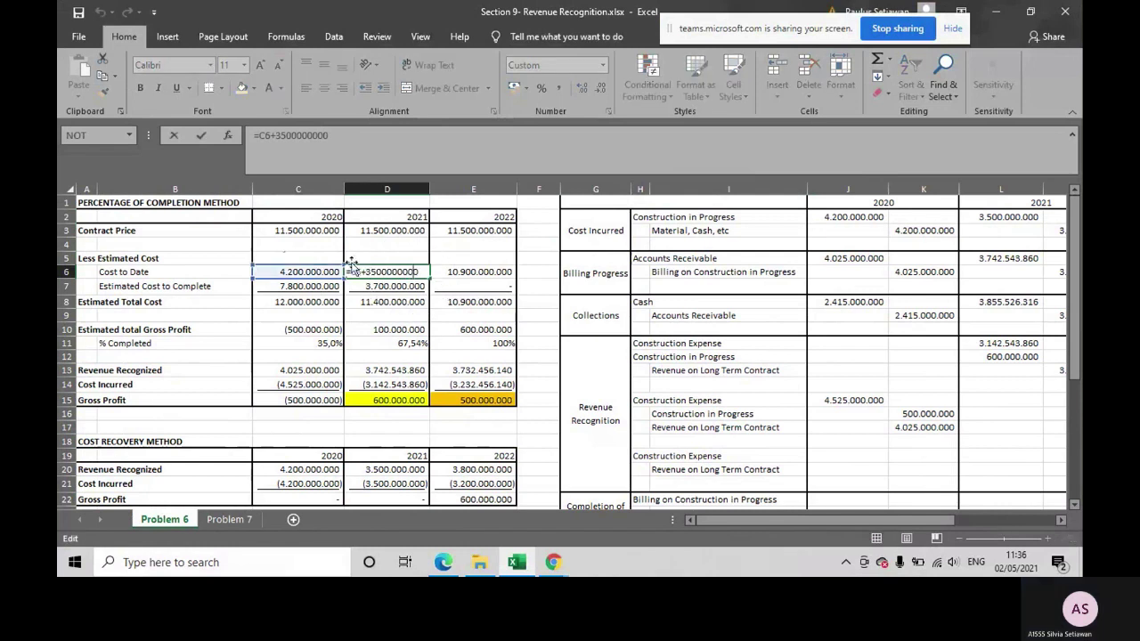
drag(366, 272, 429, 283)
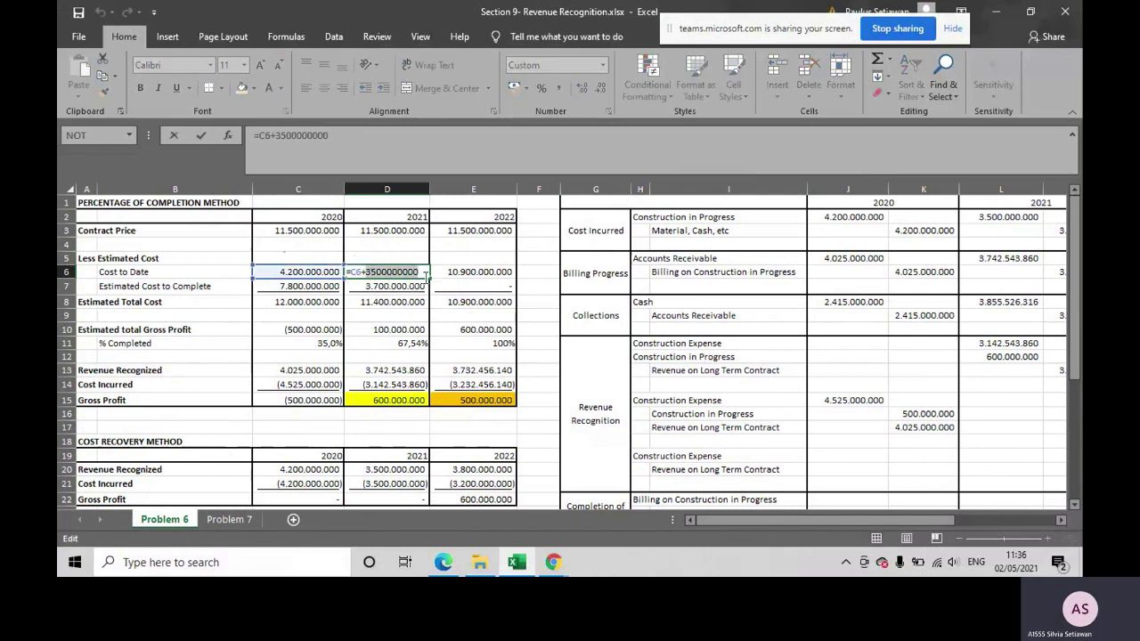
key(Return)
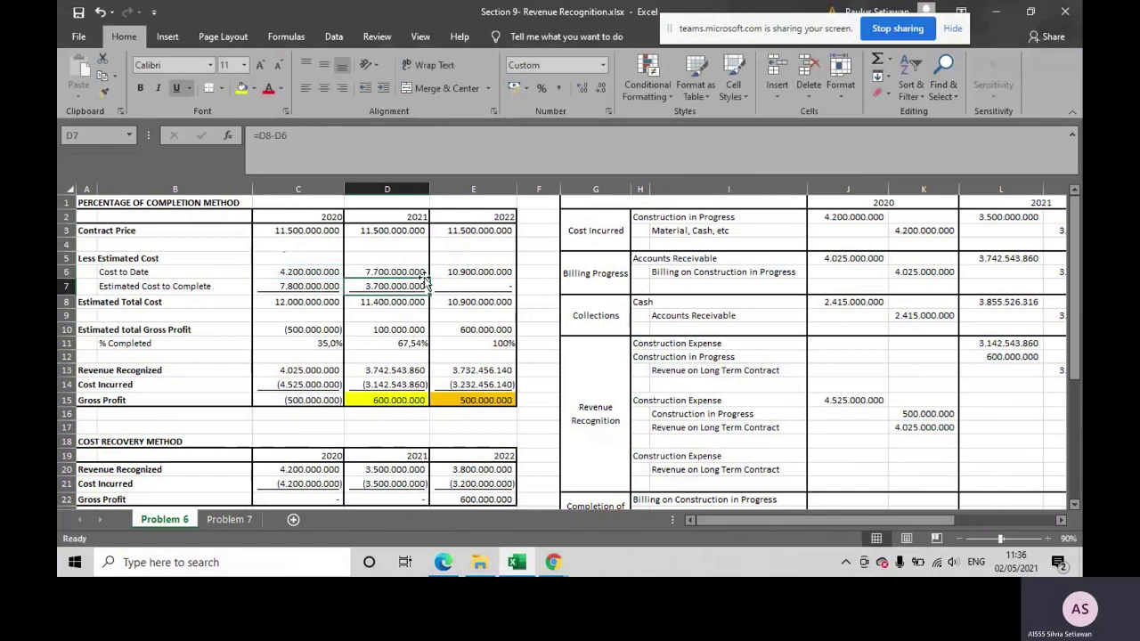
click(405, 272)
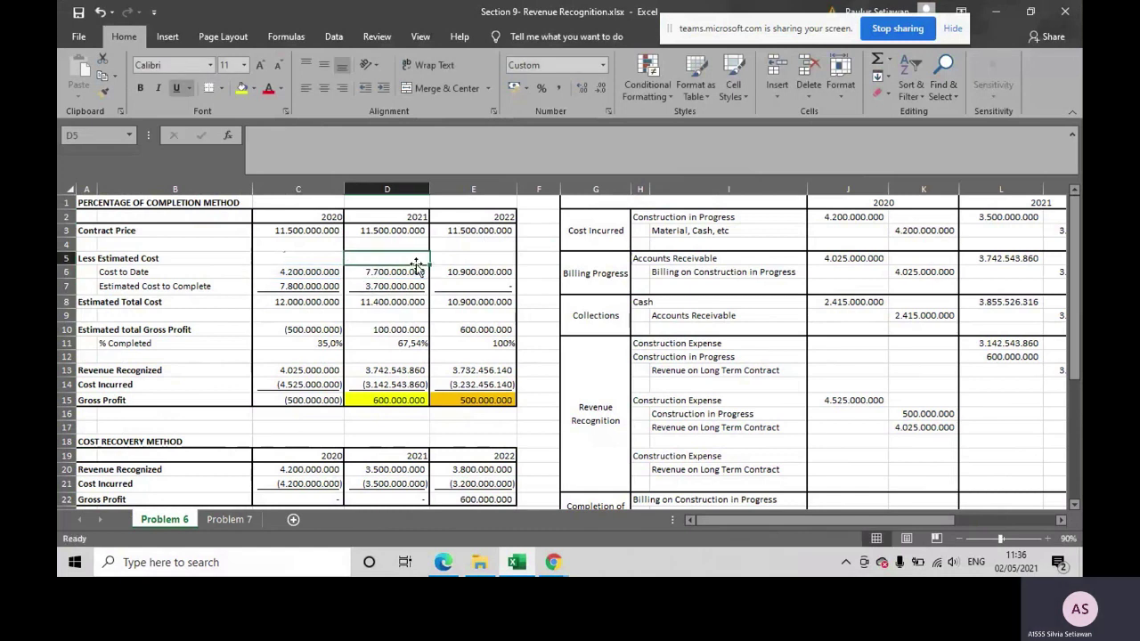
click(328, 270)
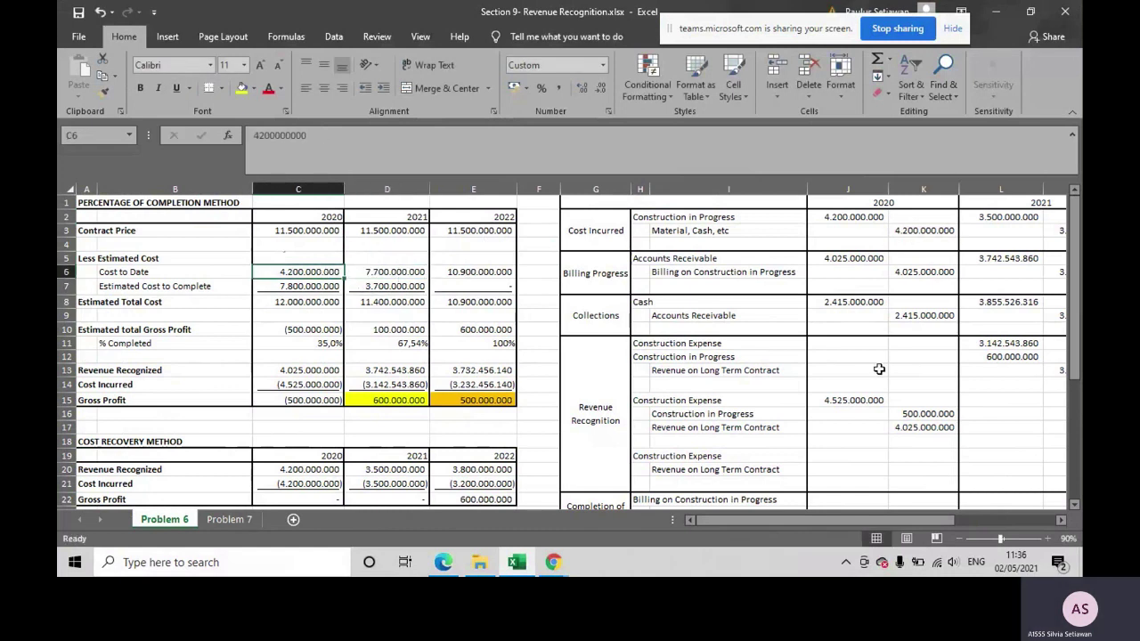
Compare the 2022 Cost to Date formula with the 2021 one
drag(817, 526, 877, 519)
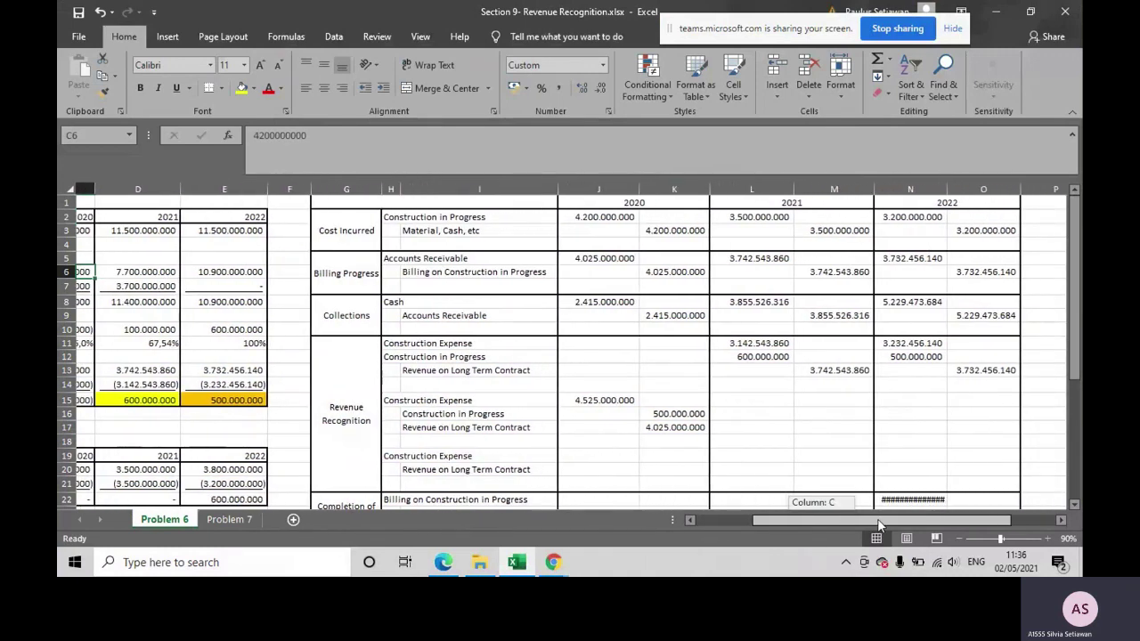
click(321, 271)
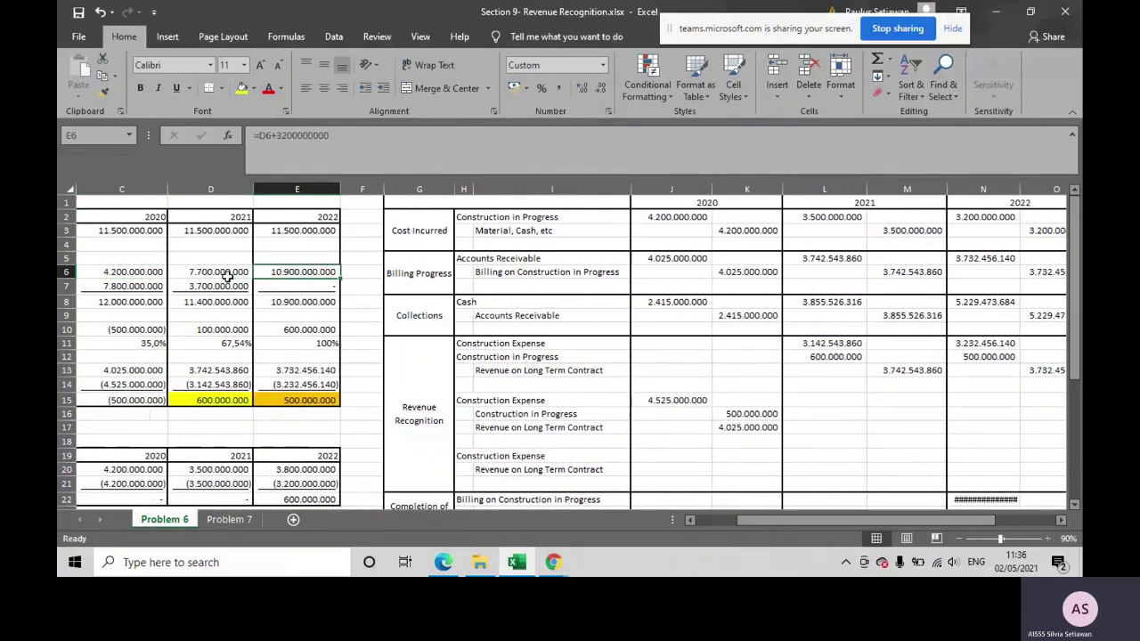
click(229, 272)
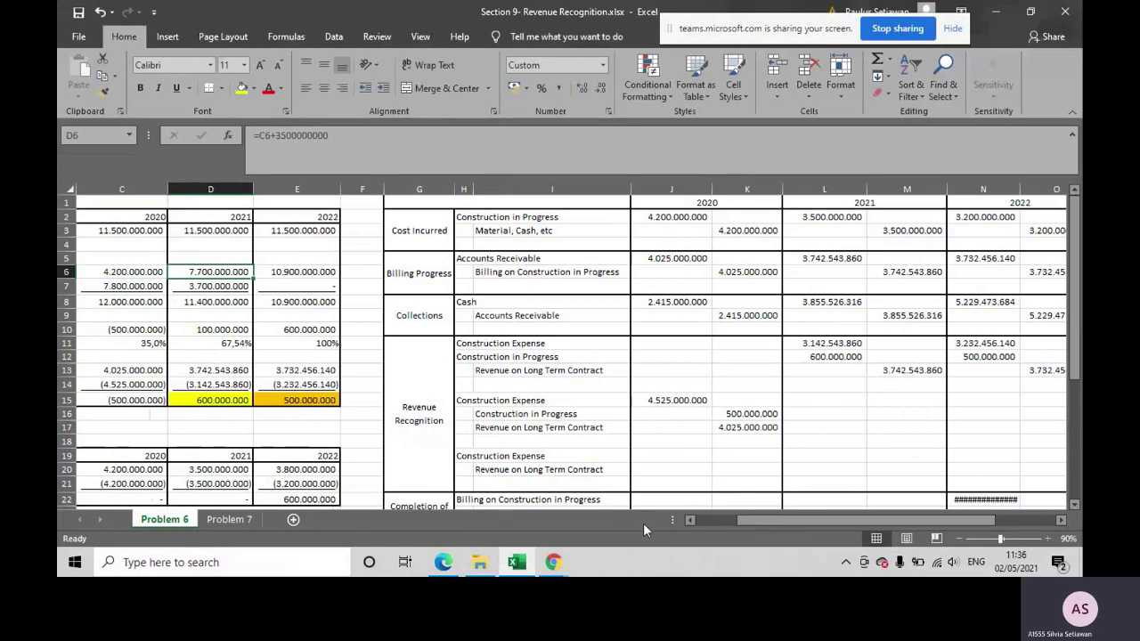
drag(743, 524, 764, 521)
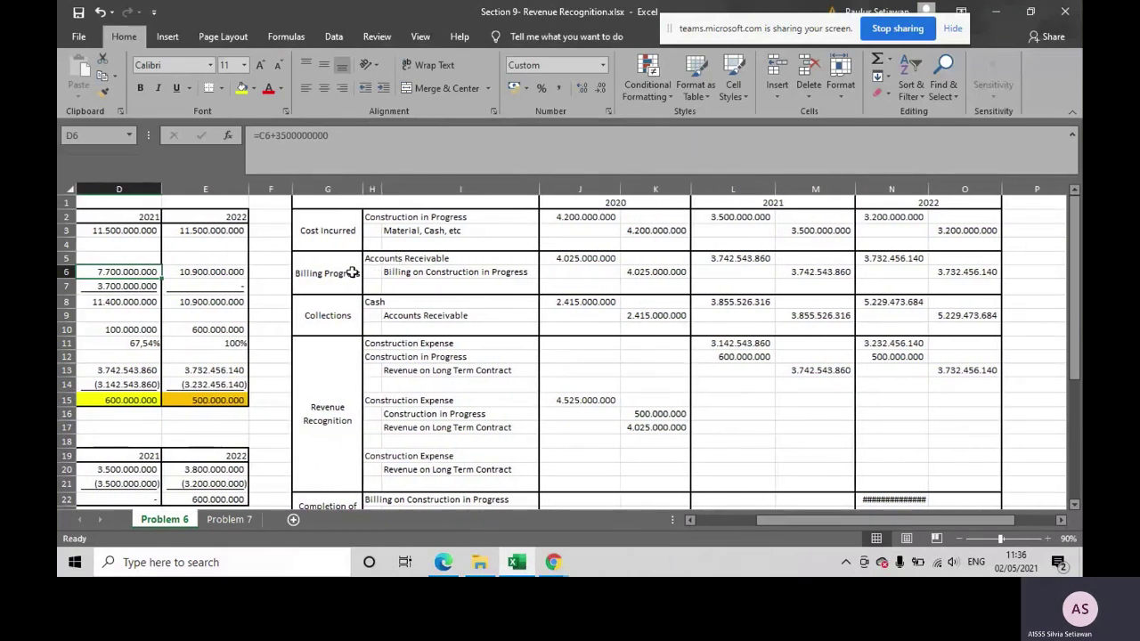
Inspect the 2020 Accounts Receivable formula under Billing Progress together with the cells it references
click(318, 276)
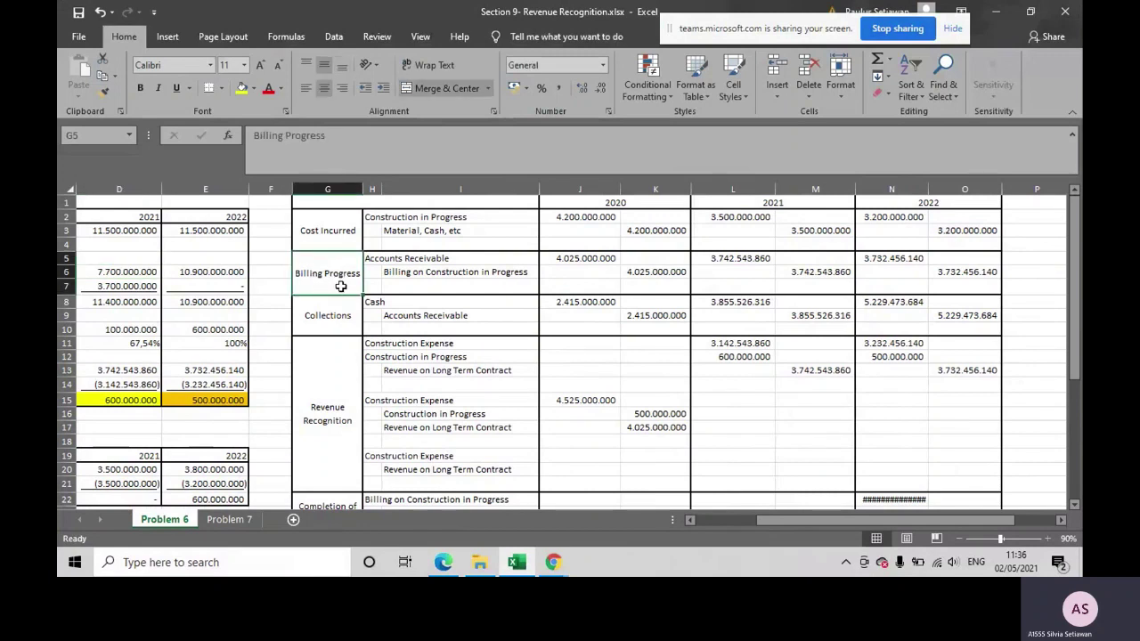
double_click(574, 258)
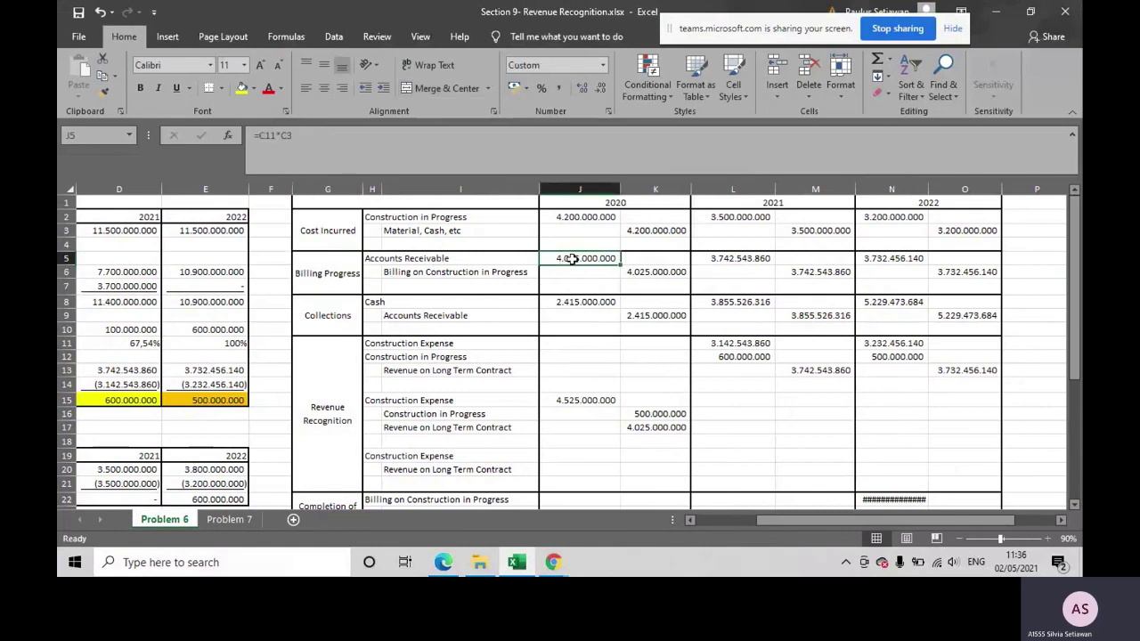
drag(854, 519, 788, 519)
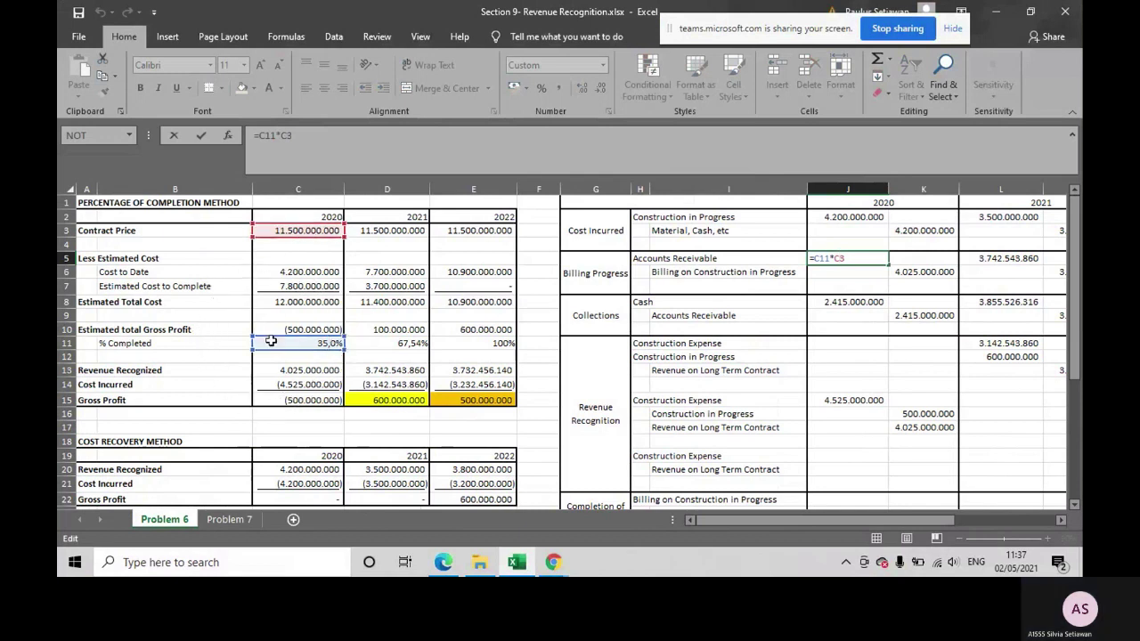
key(Return)
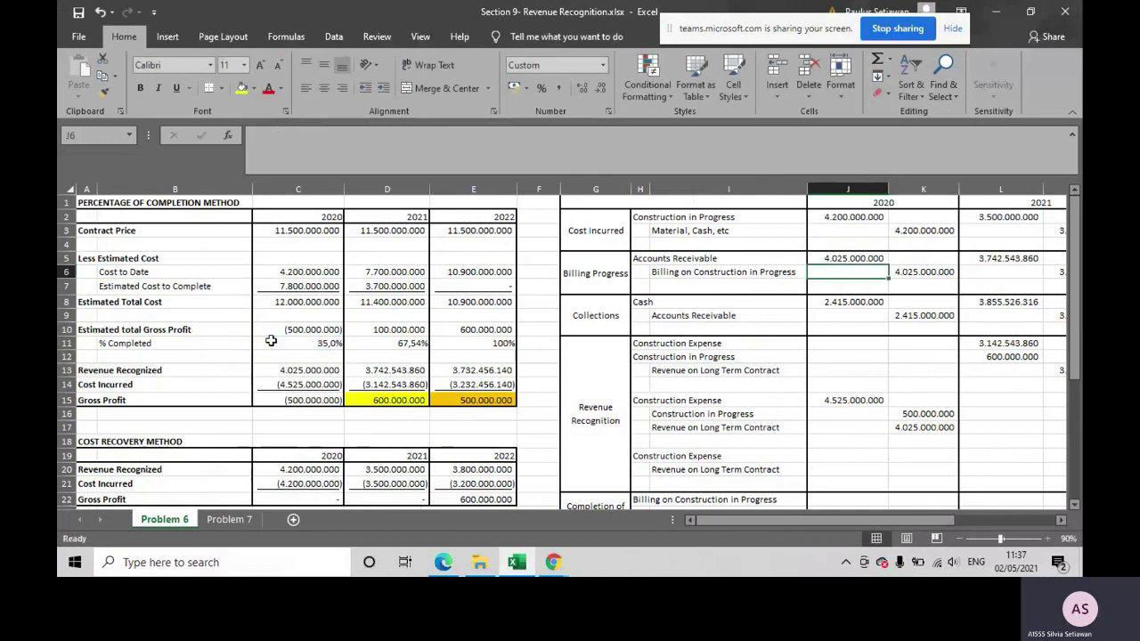
Inspect the 2021 Accounts Receivable formula under Billing Progress and its % Completed and Contract Price references
double_click(1017, 258)
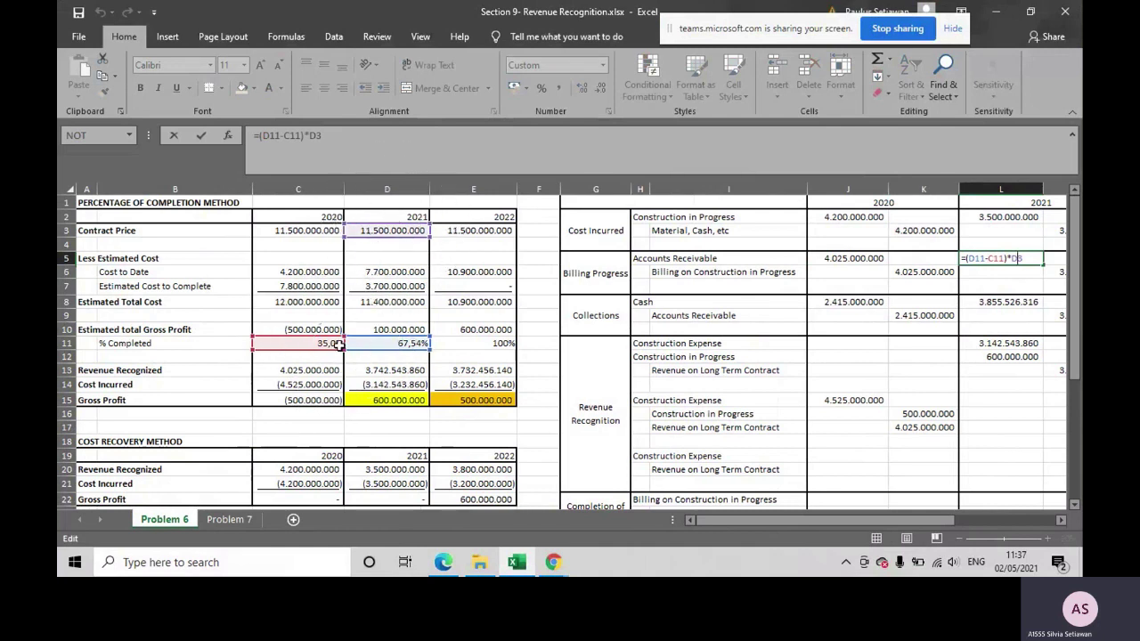
drag(798, 518, 816, 522)
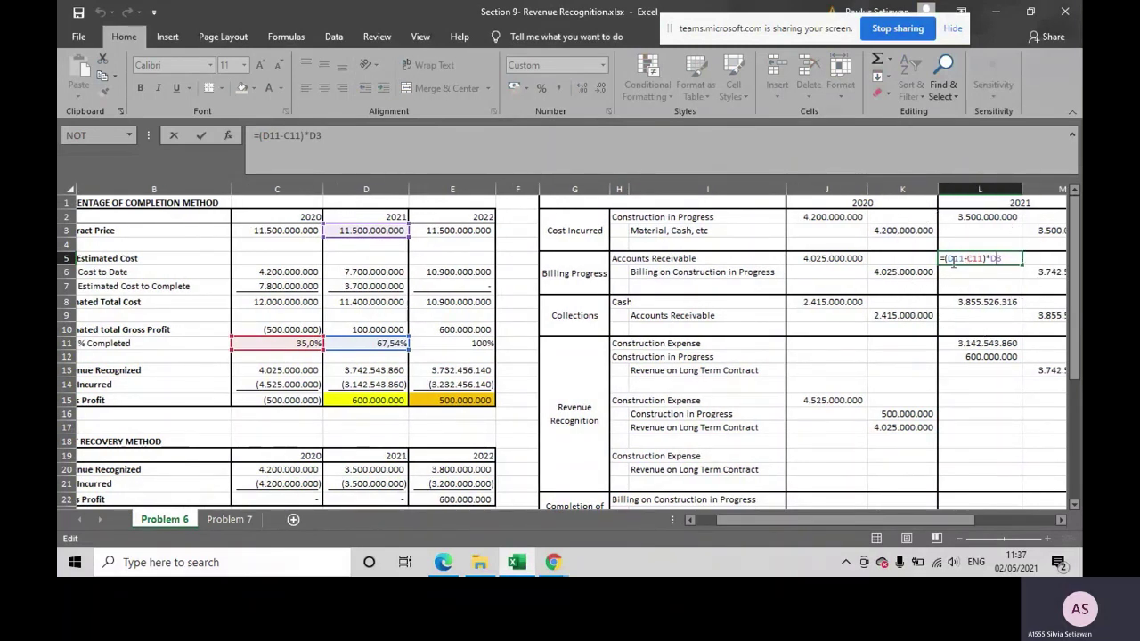
key(ctrl)
key(ctrl)
key(Return)
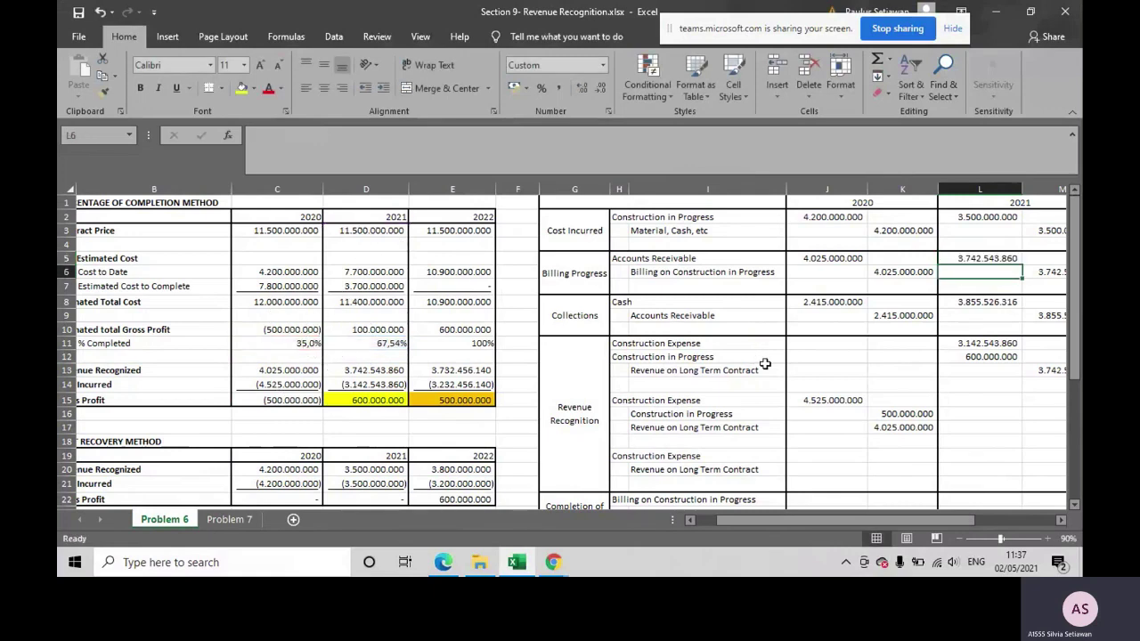
Inspect the 2022 Accounts Receivable formula under Billing Progress and close it without edits
drag(960, 524, 1001, 528)
double_click(891, 258)
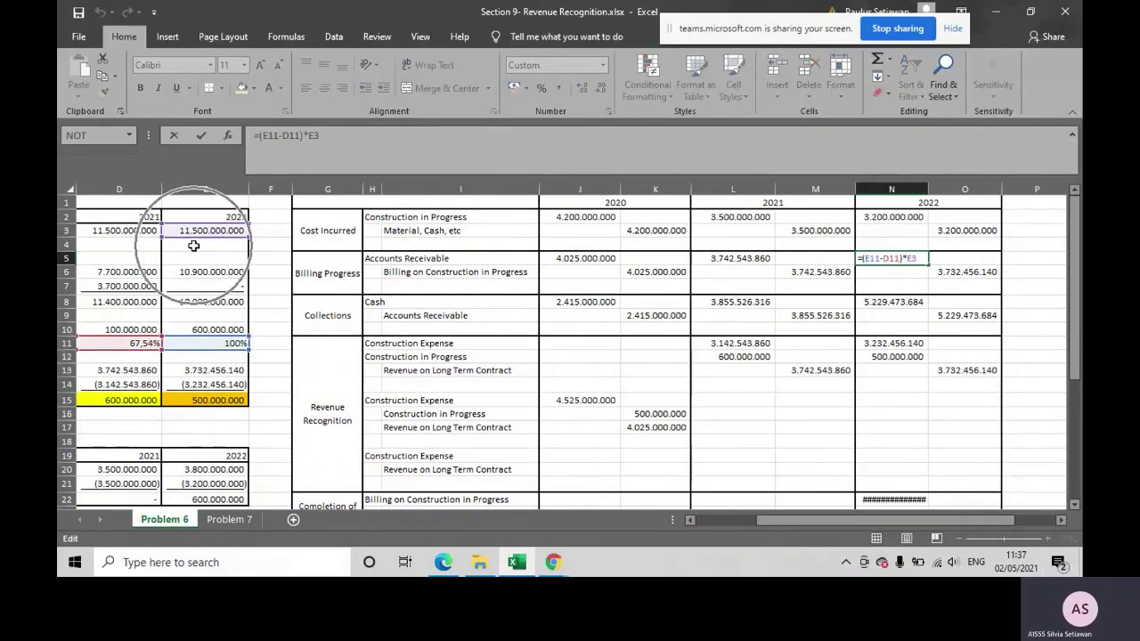
key(Return)
Switch to the module PDF in Edge and highlight "diwajibkan untuk membayar 60% dari tagihan" in Problem 6
click(443, 561)
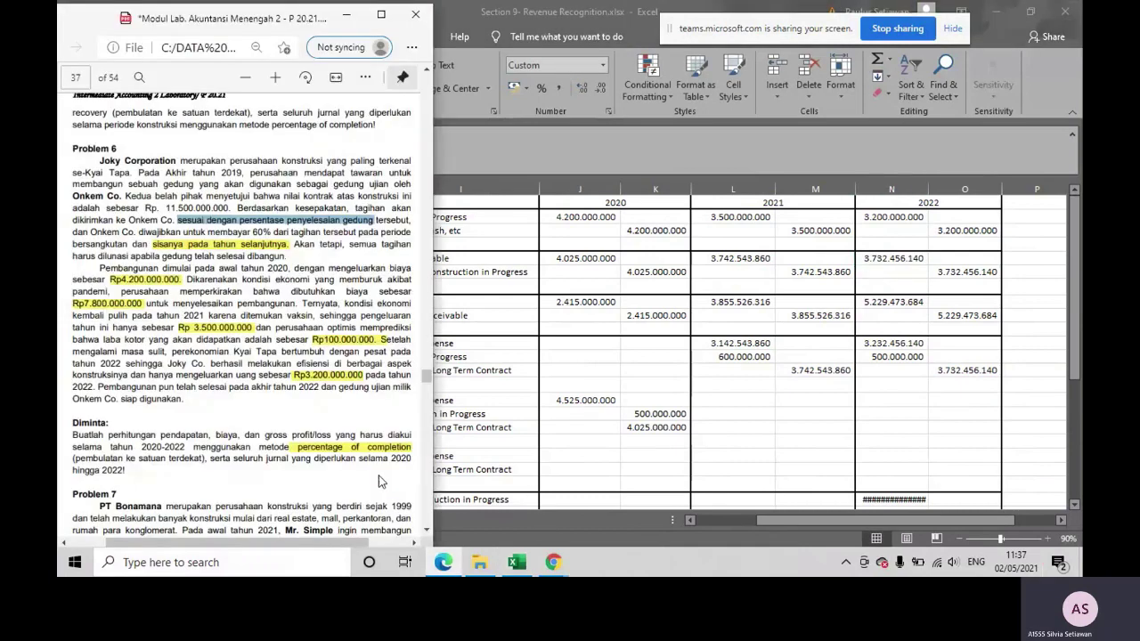
drag(140, 233, 321, 239)
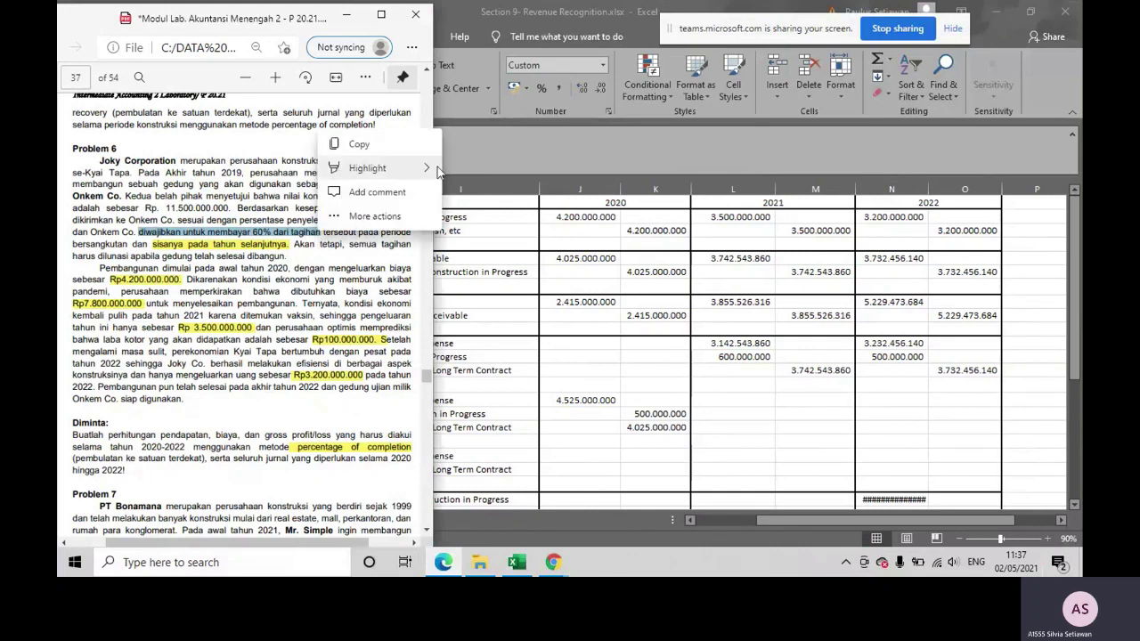
mouse_move(416, 167)
click(473, 169)
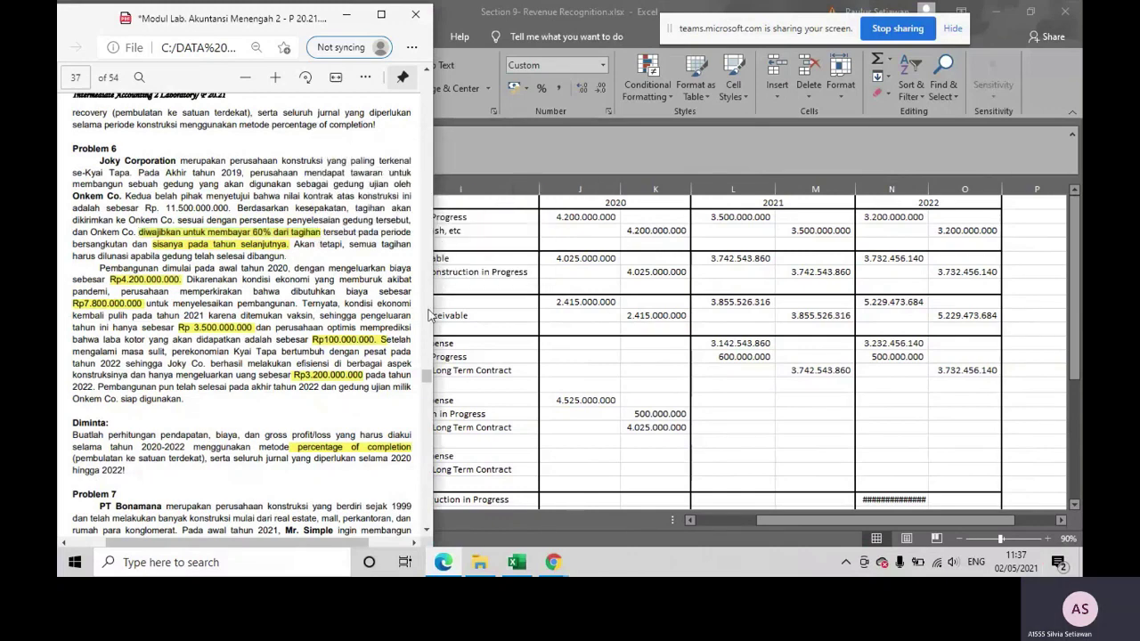
scroll(267, 312, up, 3)
Return to Excel and inspect the 2020 Cash formula under Collections with its Accounts Receivable reference
click(517, 561)
click(574, 303)
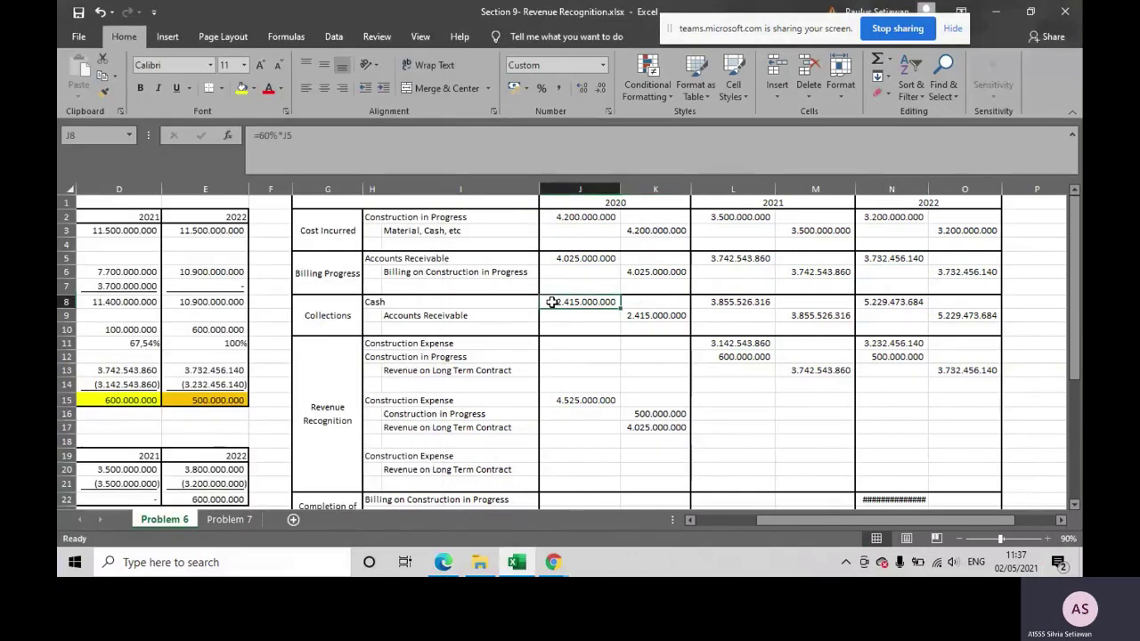
text(=60%*)
click(583, 259)
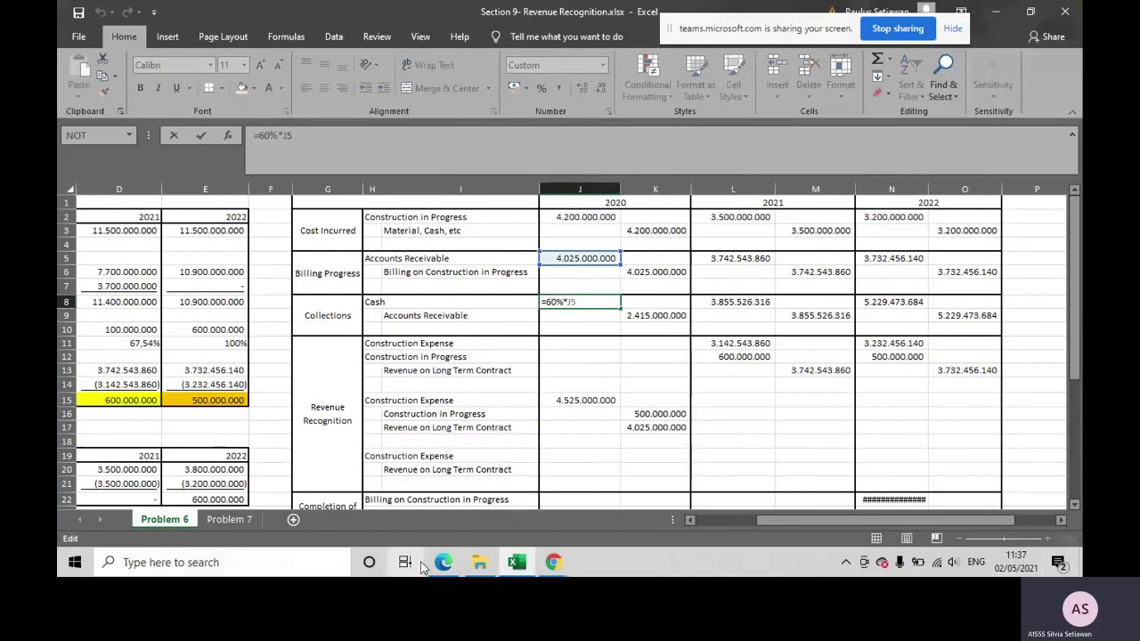
Reread the Problem 6 payment terms in the module PDF and check the 2020 Collections Cash formula against them
click(439, 566)
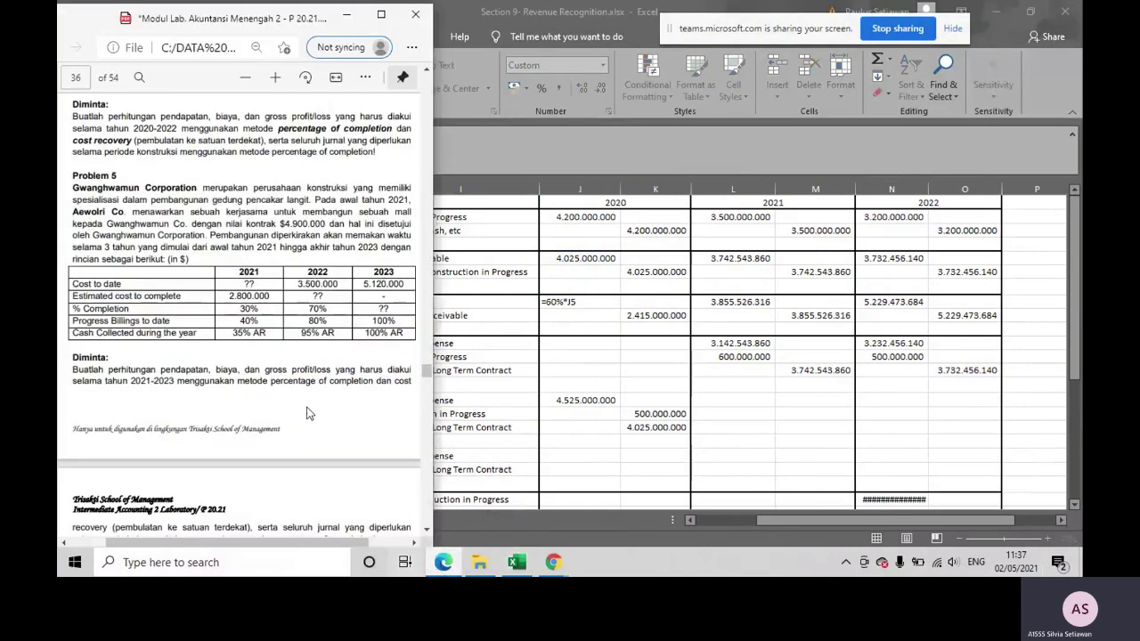
key(super+Tab)
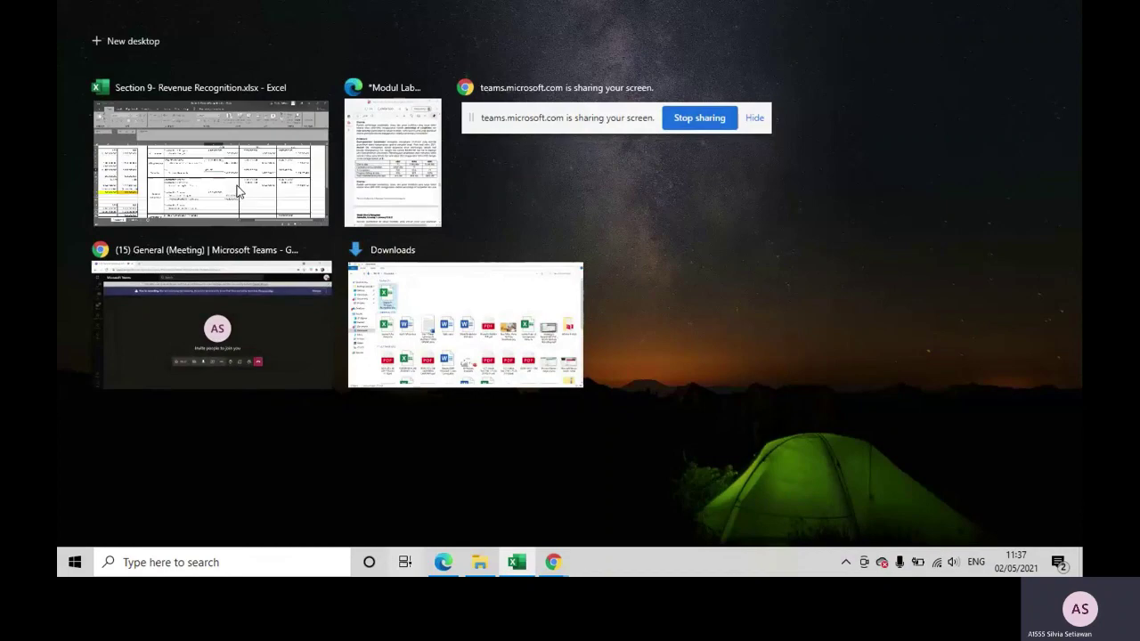
click(213, 160)
click(443, 562)
scroll(321, 352, down, 2)
scroll(321, 351, down, 5)
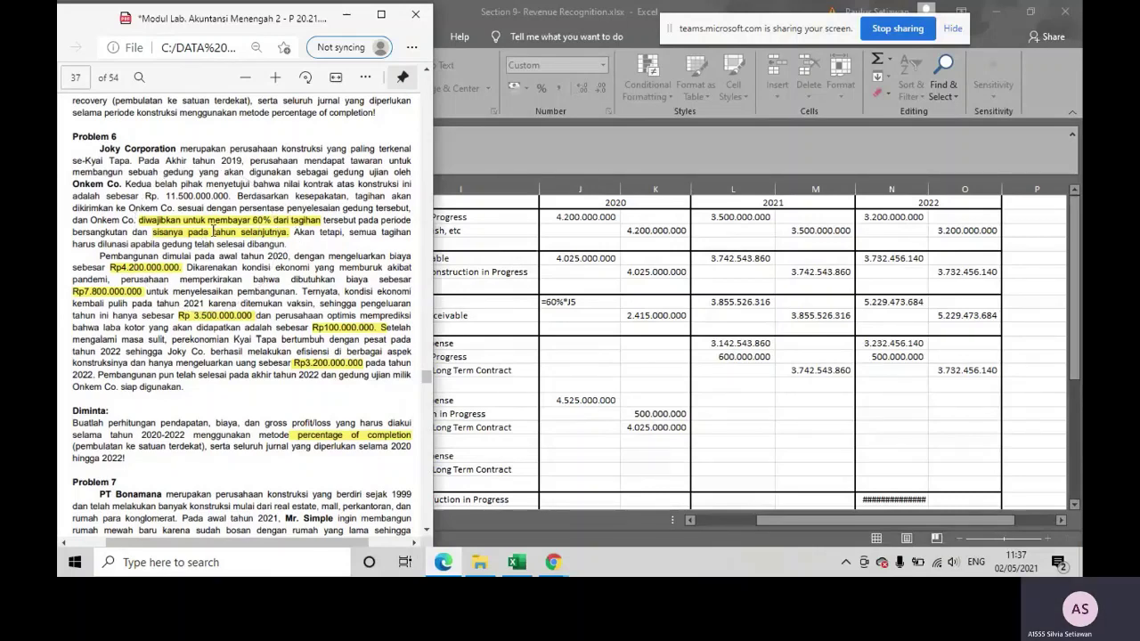
double_click(604, 305)
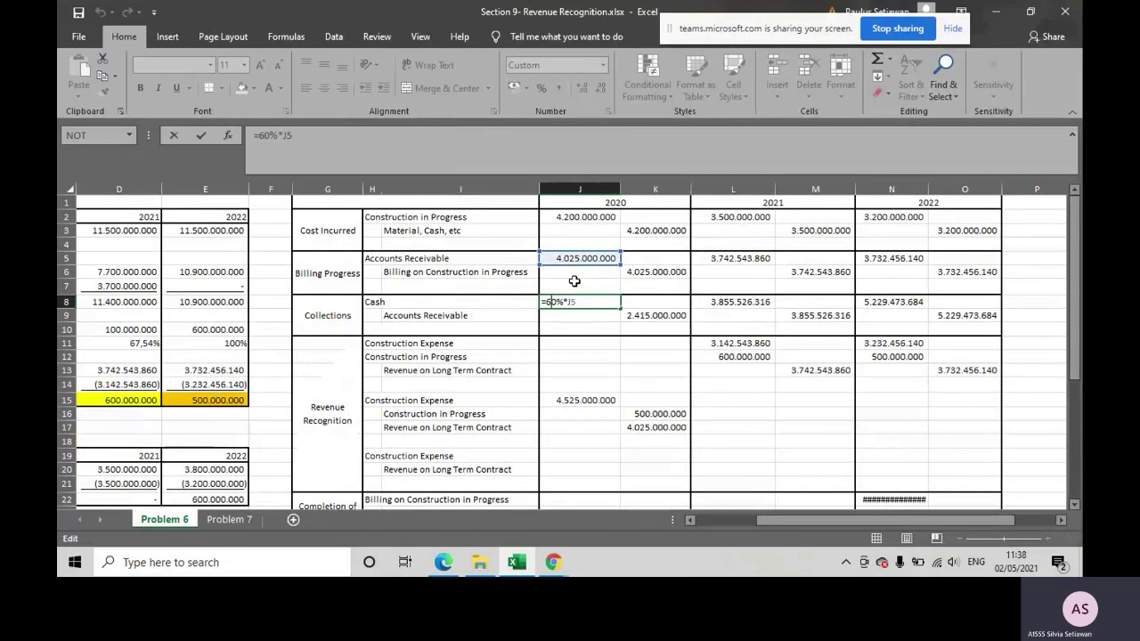
key(Return)
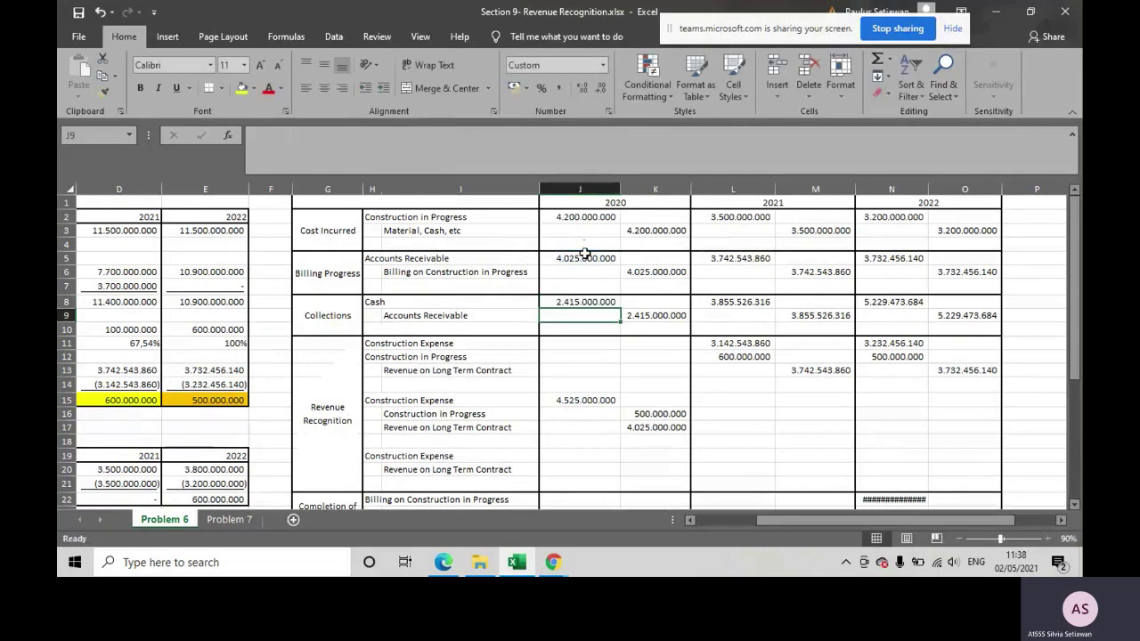
Inspect the 2021 Cash formula under Collections and compare it with the Problem 6 payment terms in the Edge module PDF
double_click(721, 303)
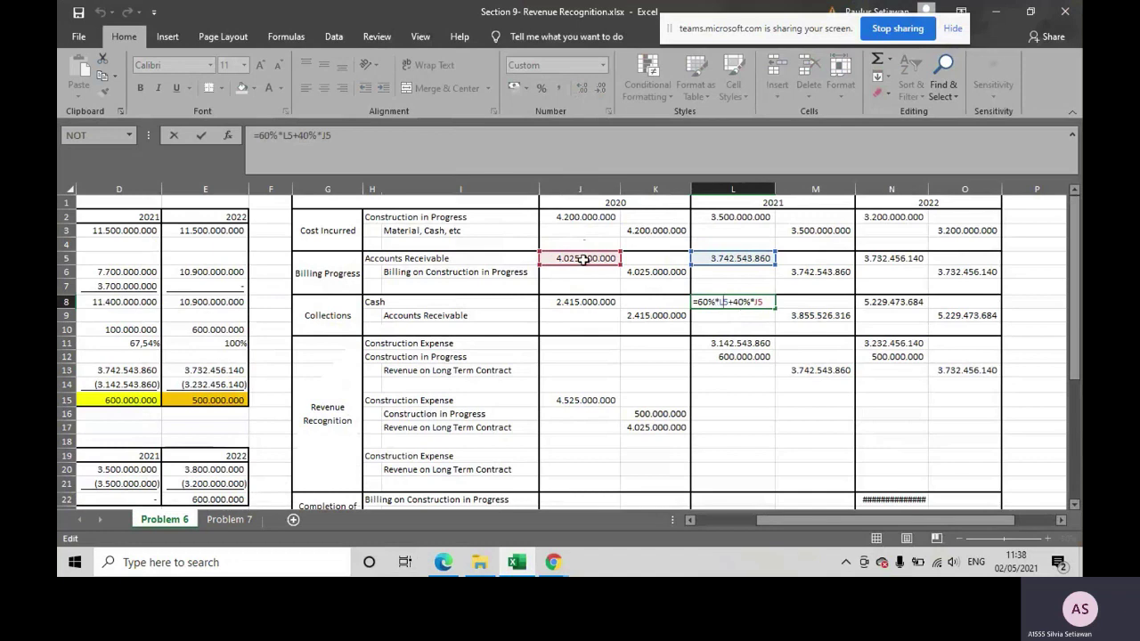
click(443, 562)
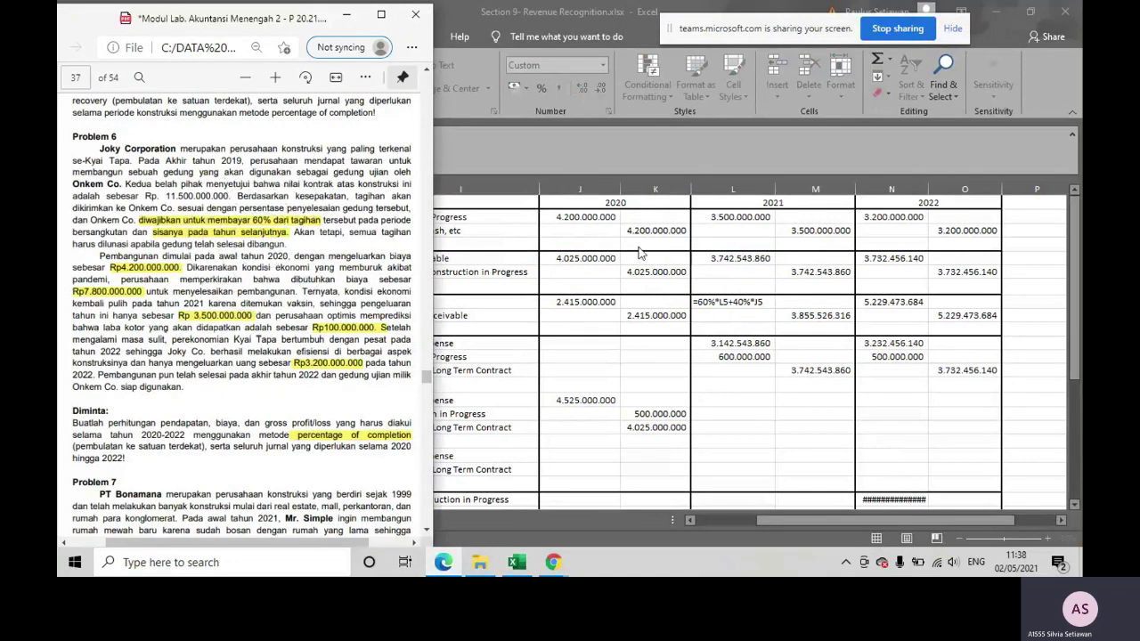
click(721, 302)
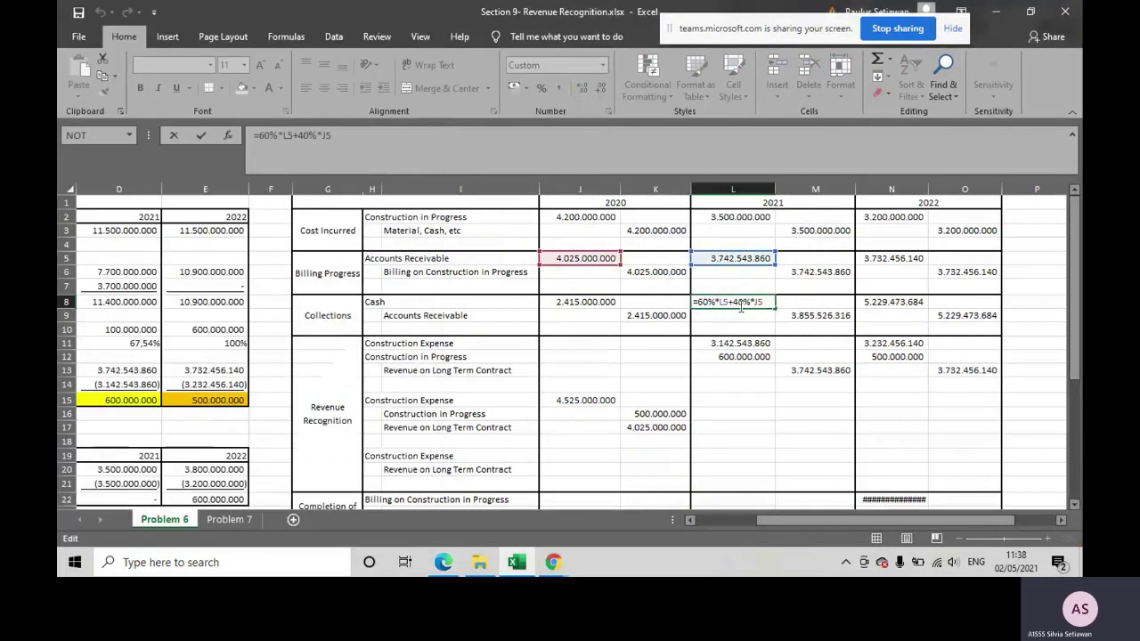
key(Return)
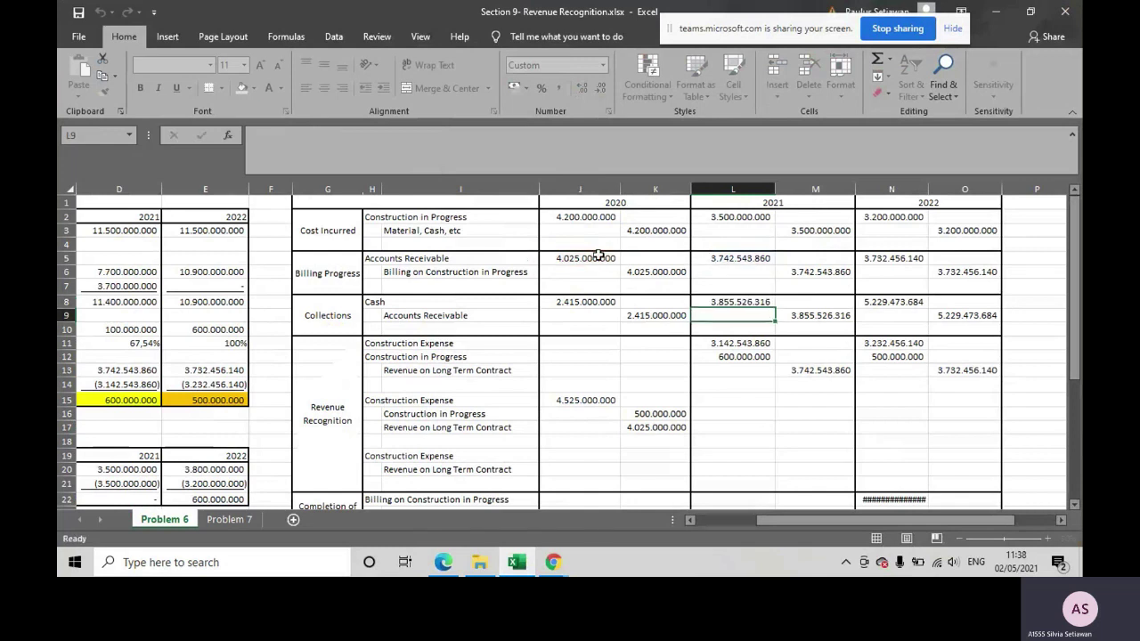
Inspect the 2020 Cash formula under Collections, close it unedited, and open the 2022 Cash formula for review
click(568, 303)
double_click(568, 302)
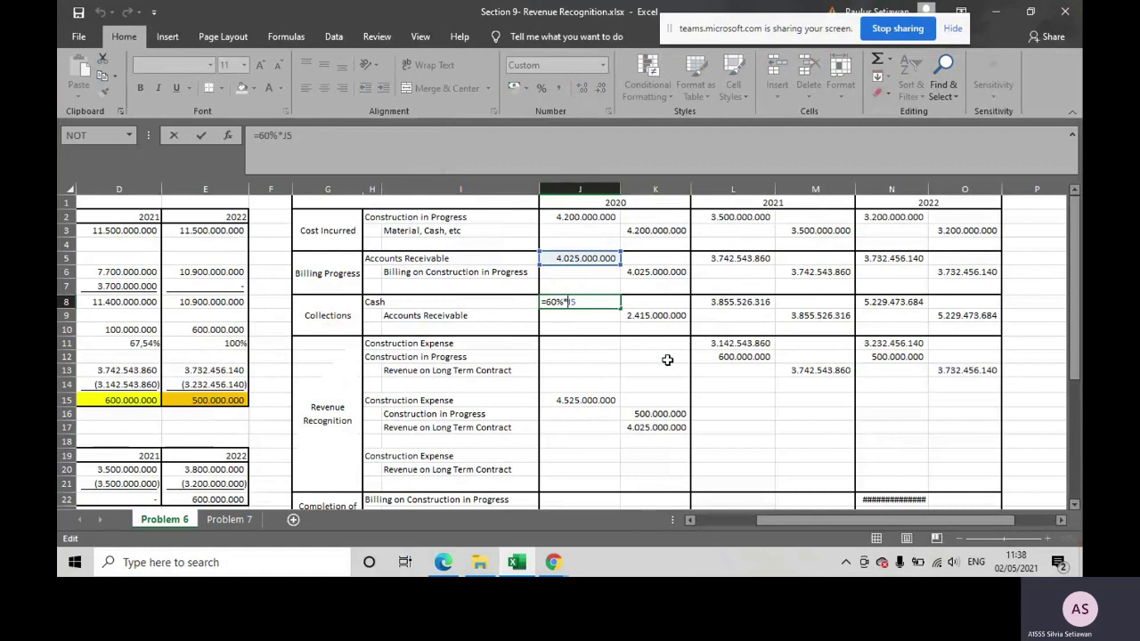
key(Return)
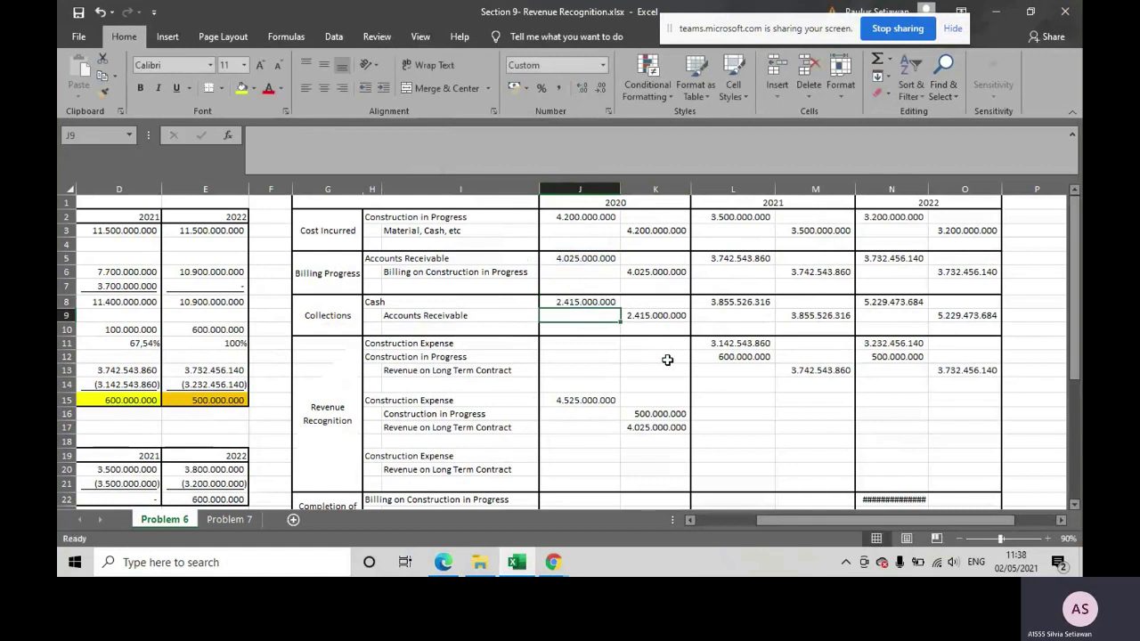
click(926, 300)
text(=N5+40%*L5)
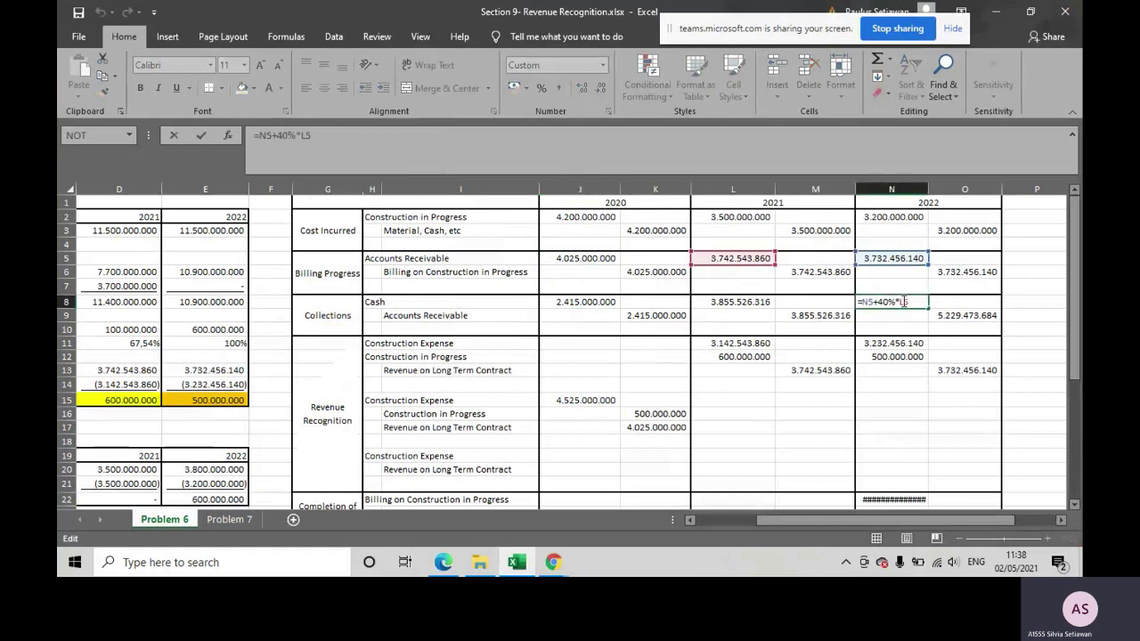
key(ctrl)
Switch to the module PDF in Edge and highlight "Akan tetapi, semua tagihan harus dilunasi apabila gedung telah selesai dibangun."
click(444, 562)
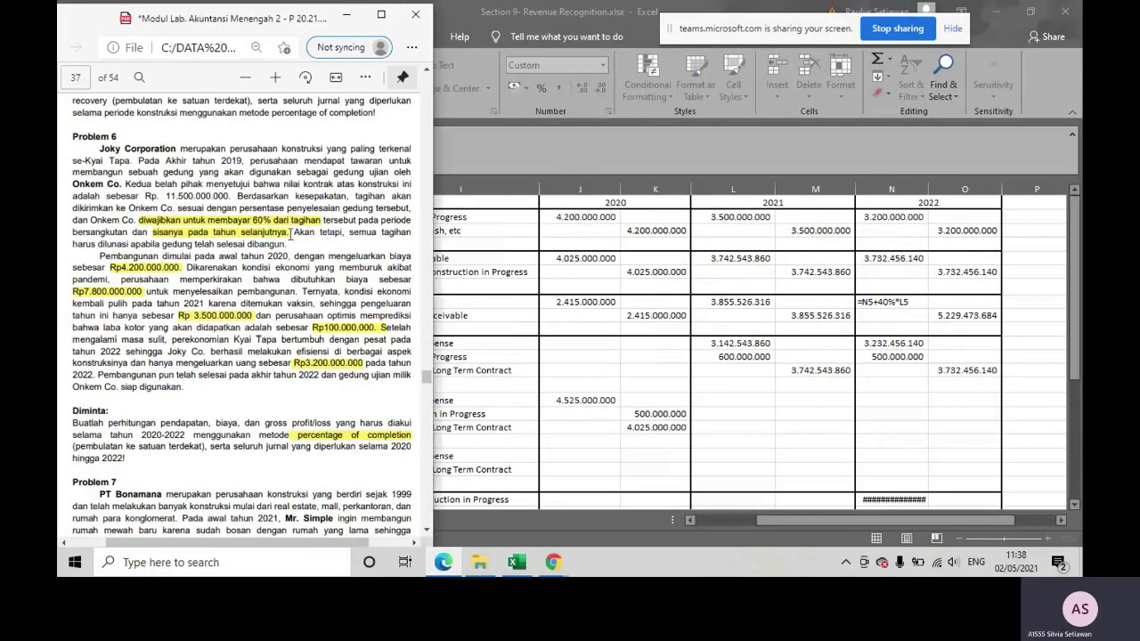
drag(314, 234, 310, 246)
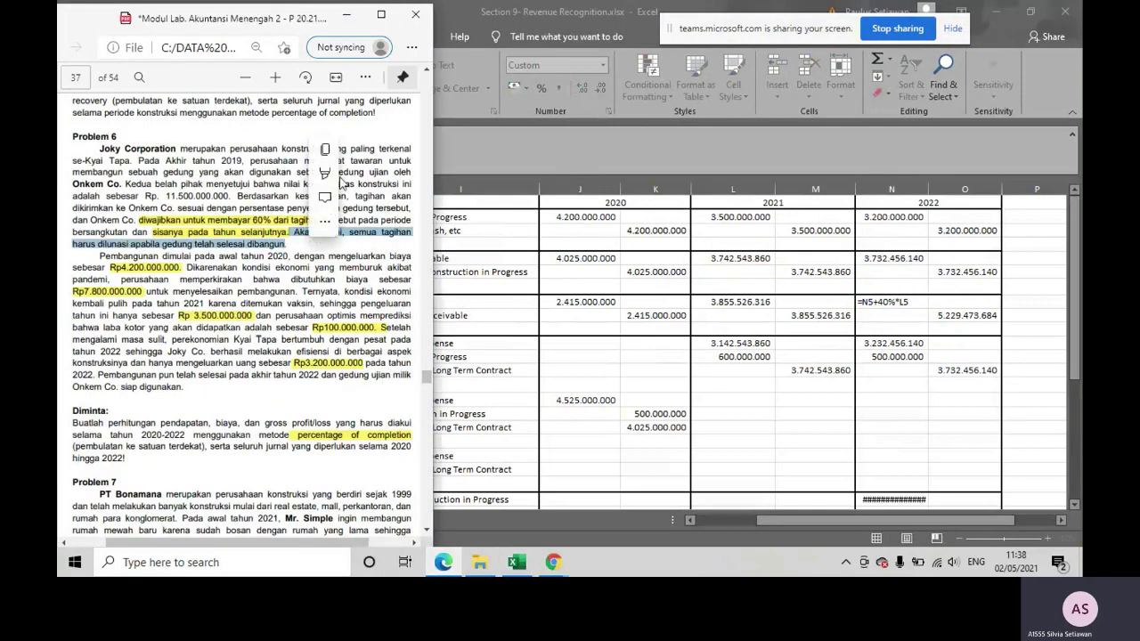
click(448, 176)
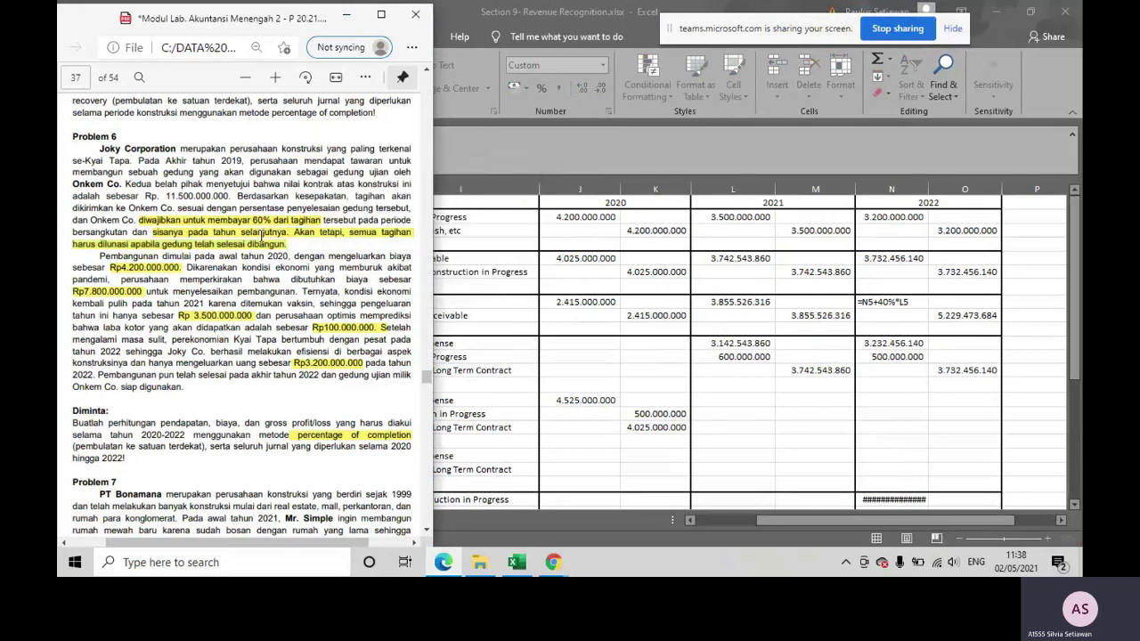
Return to Excel, check the 2022 Collections Cash formula against the full-settlement clause in the PDF, and close it without edits
click(893, 314)
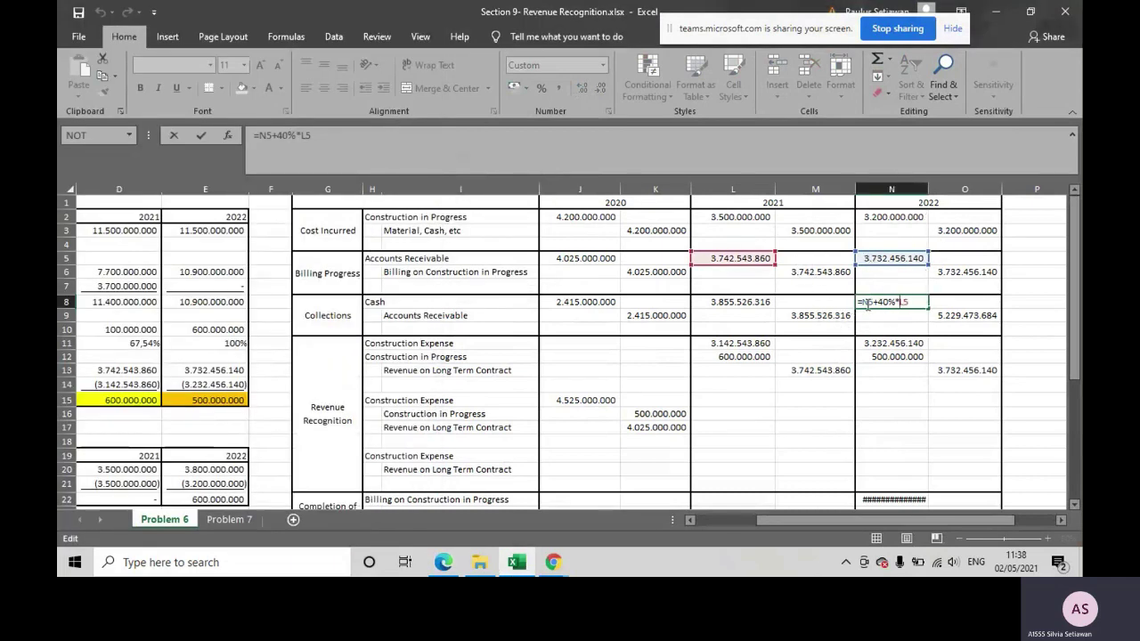
click(711, 268)
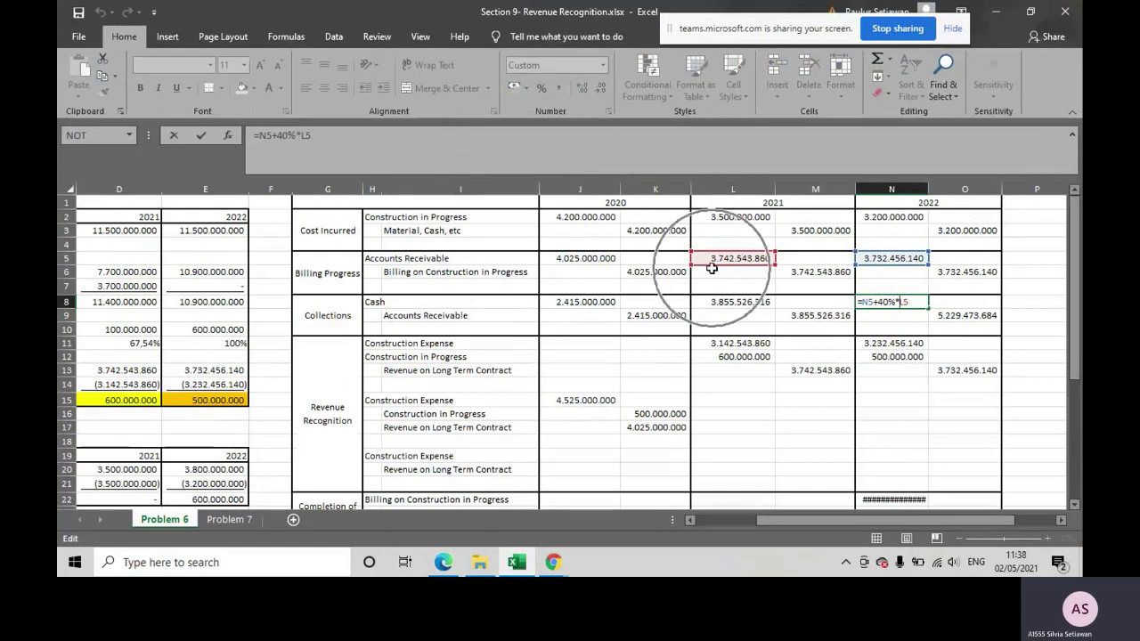
click(712, 268)
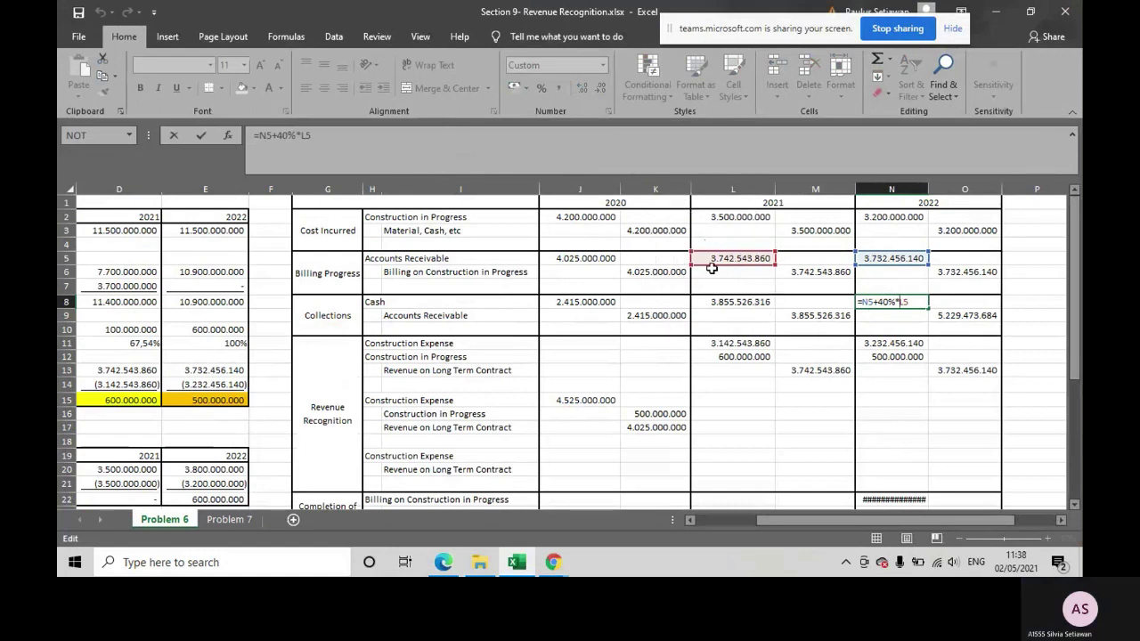
scroll(774, 353, down, 1)
scroll(771, 348, up, 1)
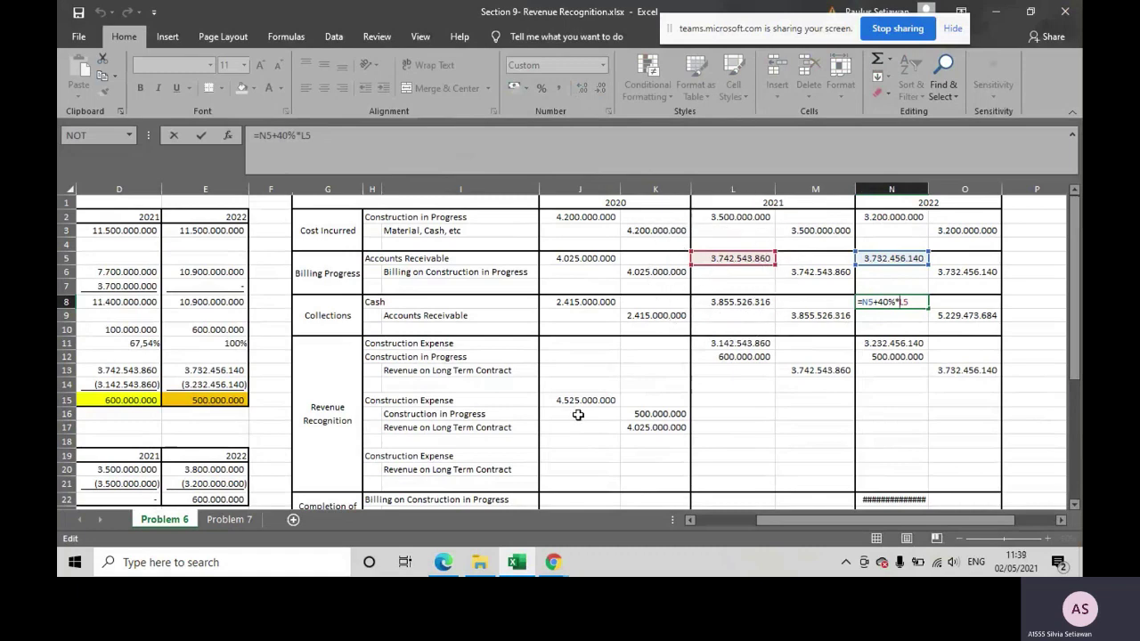
click(447, 562)
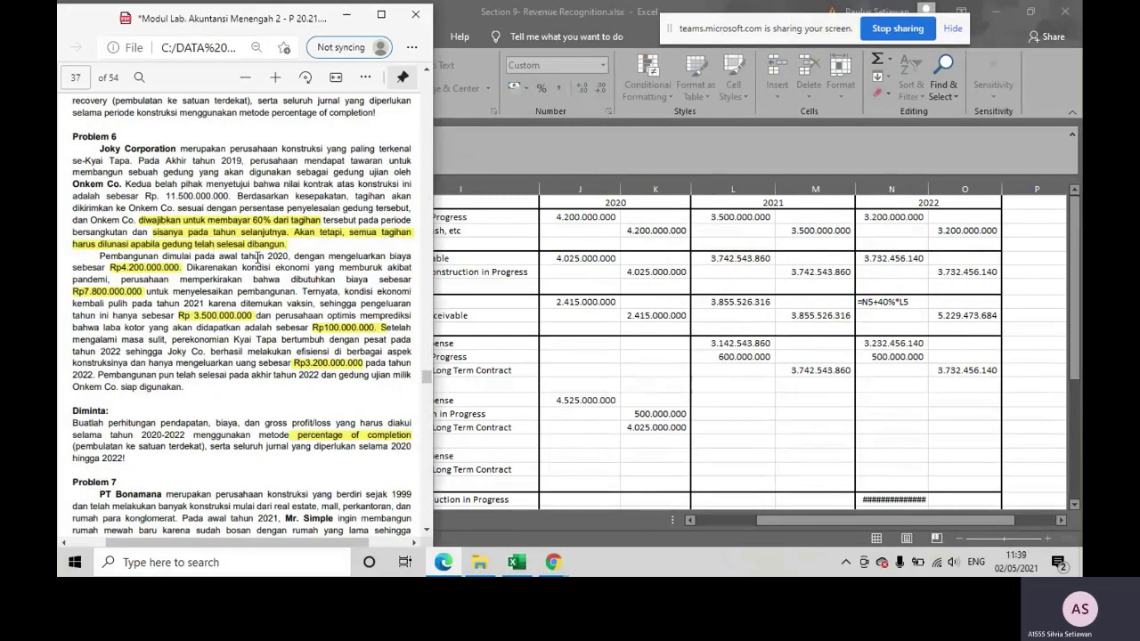
click(884, 305)
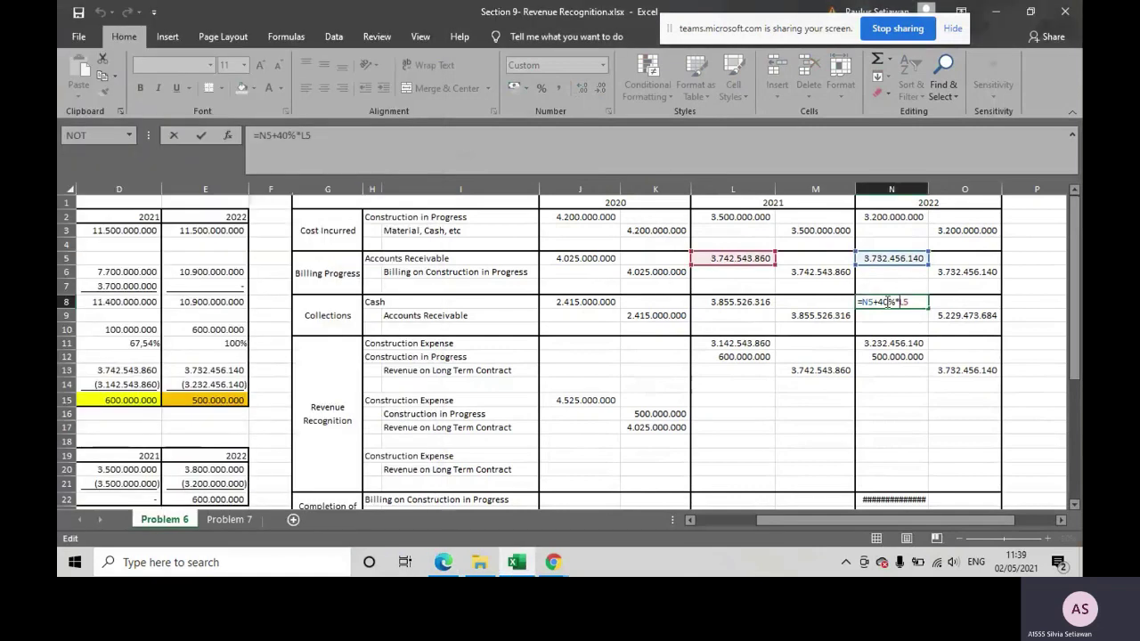
key(Return)
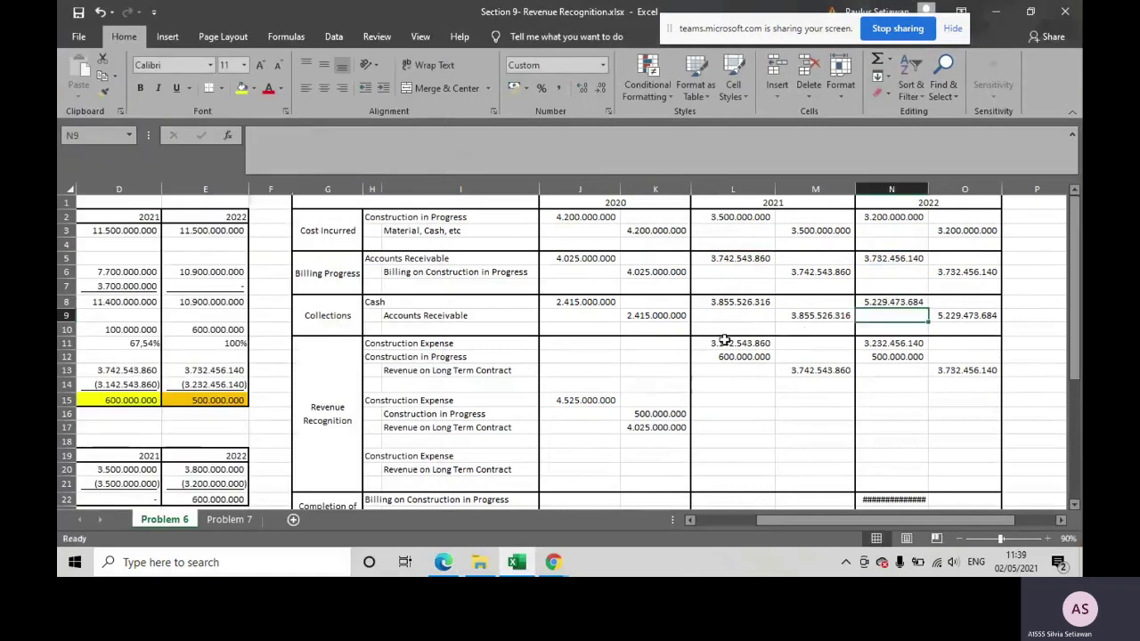
Inspect the 2021 Construction Expense formula under Revenue Recognition and its Cost Incurred reference
scroll(672, 346, down, 1)
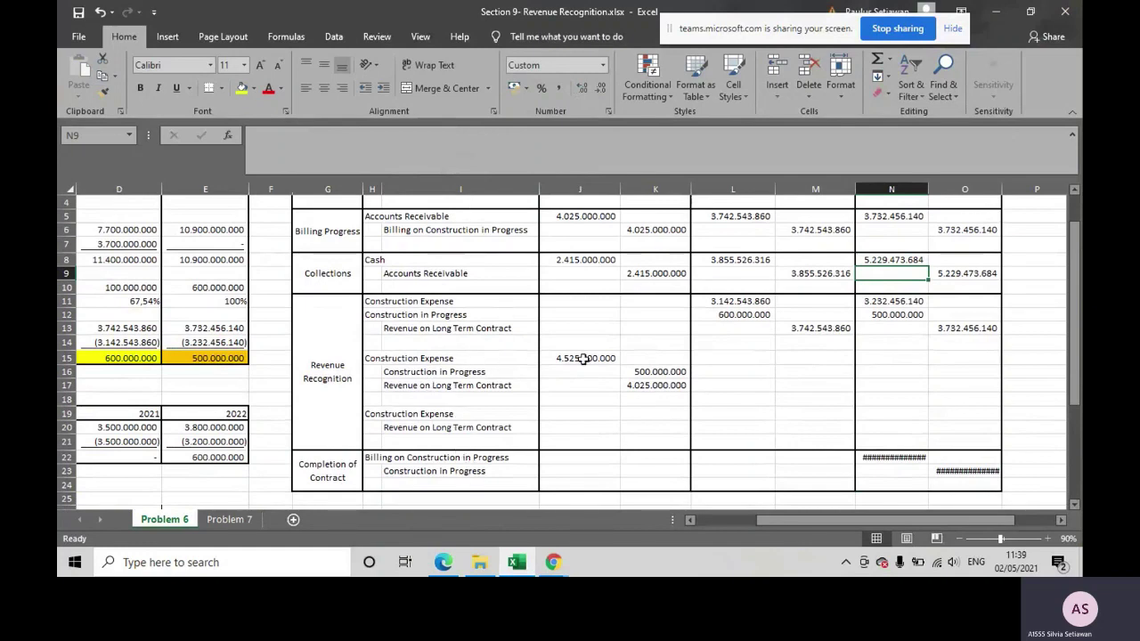
drag(763, 528, 702, 525)
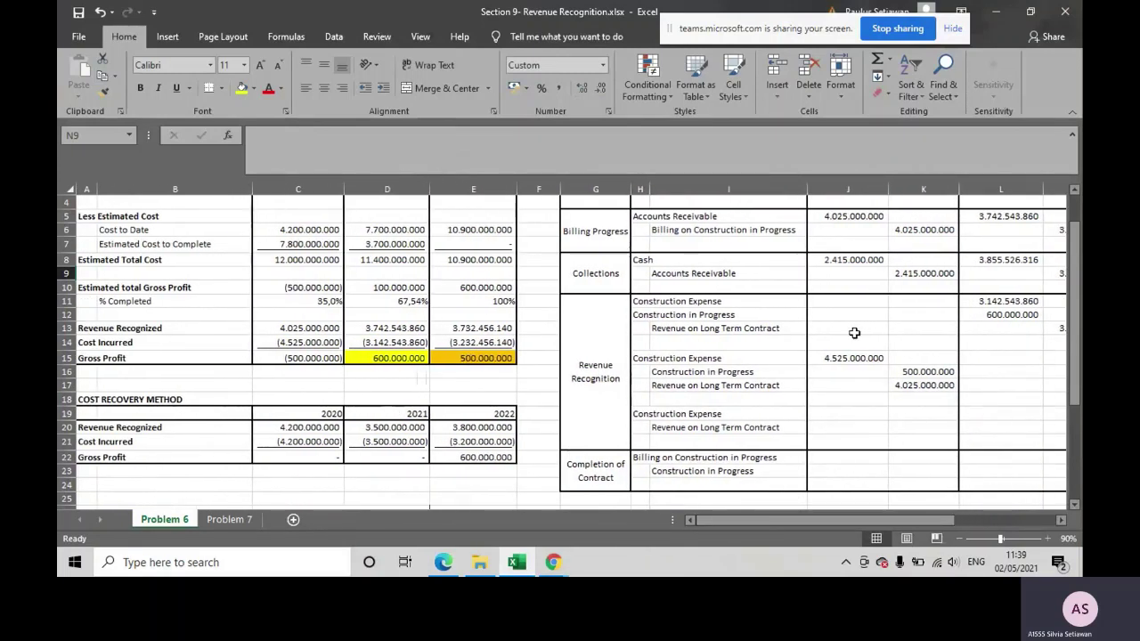
click(993, 302)
double_click(997, 301)
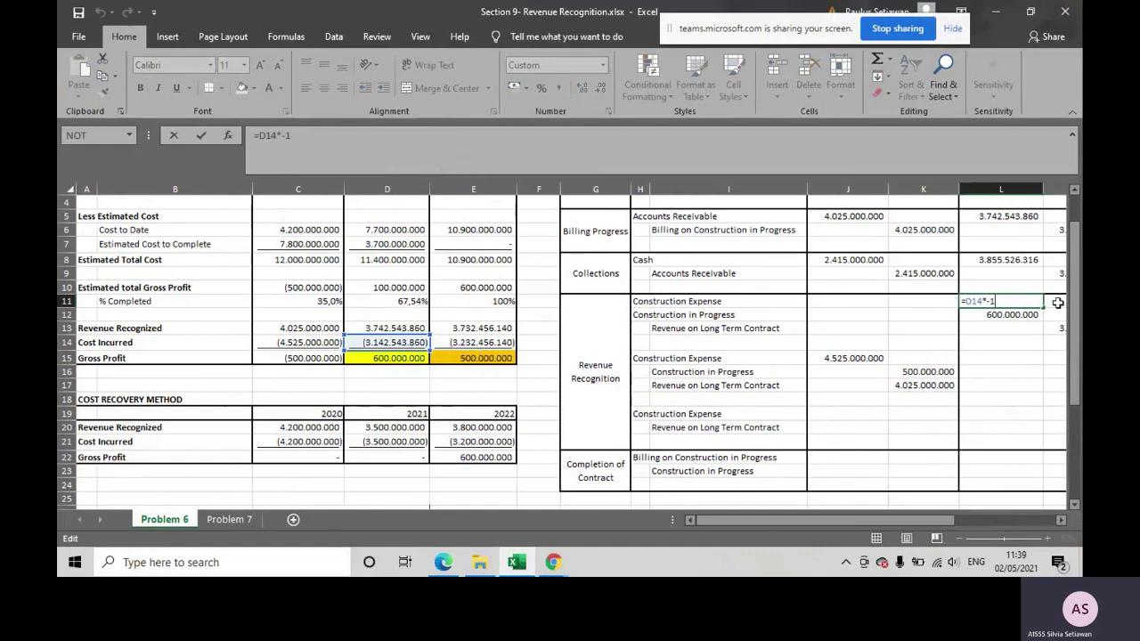
key(Return)
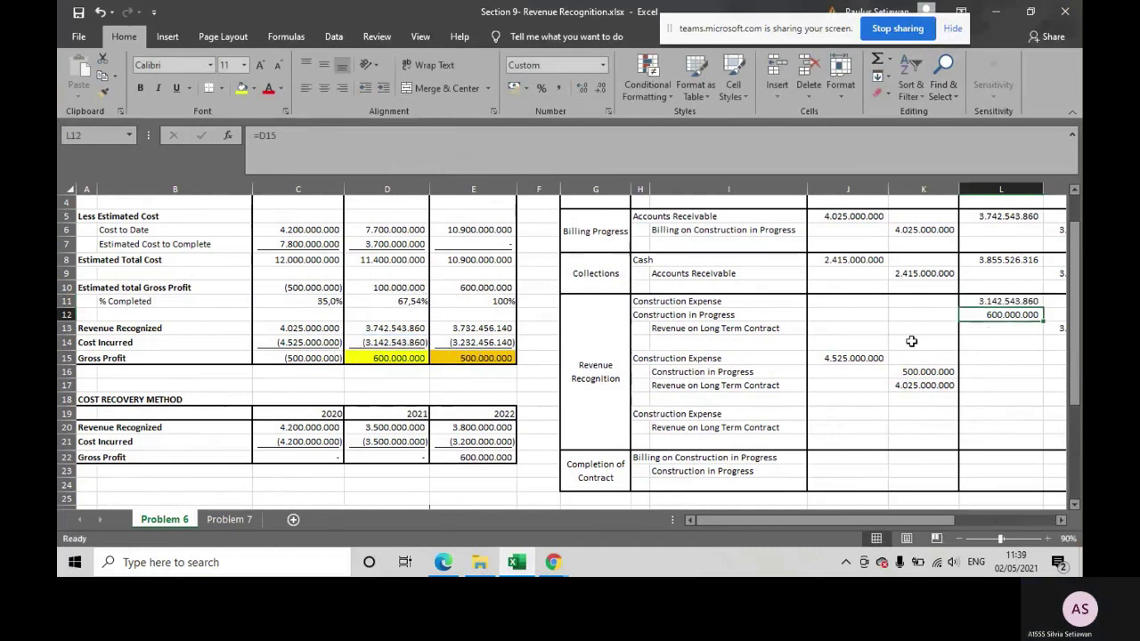
Compare the 2020 Gross Profit with the Construction in Progress credit in the 2020 Revenue Recognition entry
click(855, 343)
scroll(862, 386, up, 1)
scroll(862, 386, down, 2)
scroll(861, 386, up, 1)
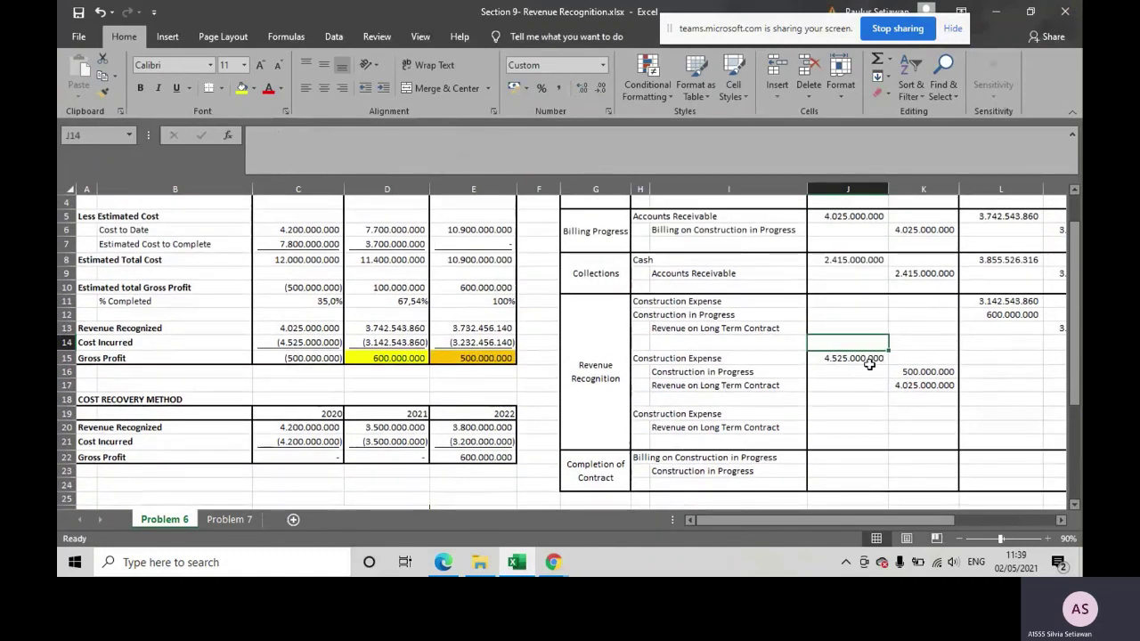
click(327, 355)
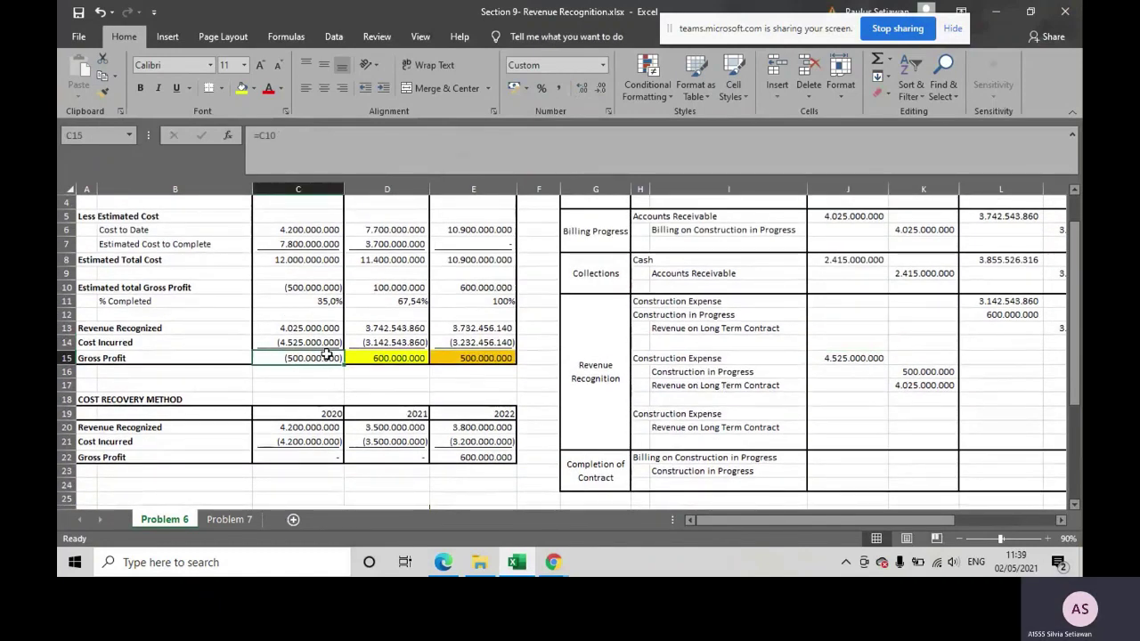
drag(644, 358, 695, 385)
click(933, 368)
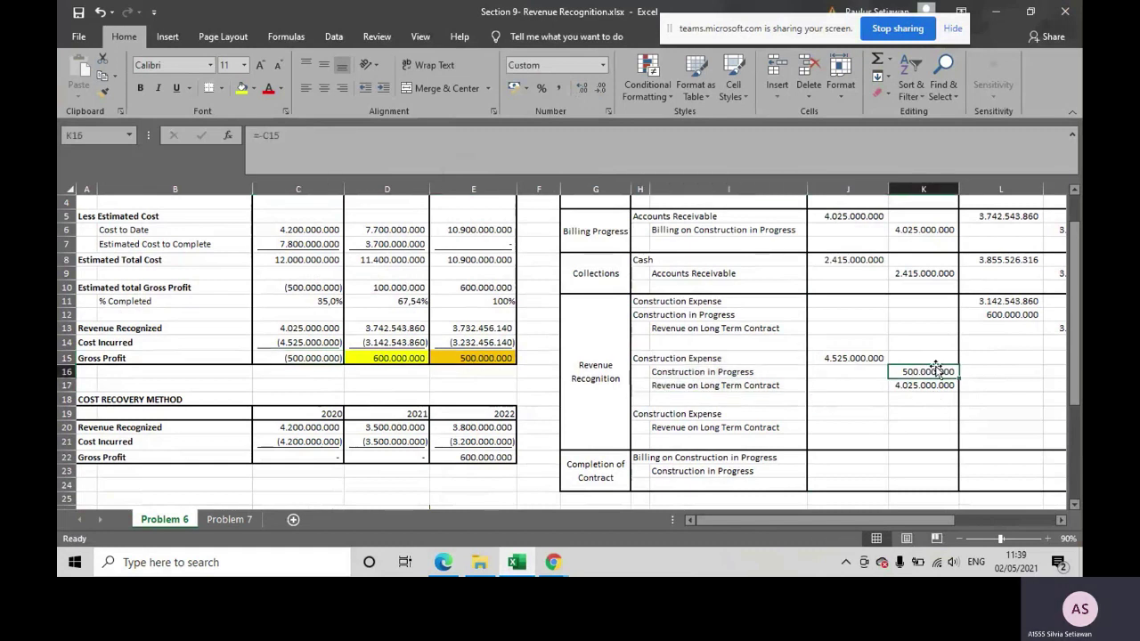
Trace the 2020 Construction Expense and Construction in Progress formulas to the calculation table and check the 2020 Revenue Recognized cell
click(846, 357)
text(=C14)
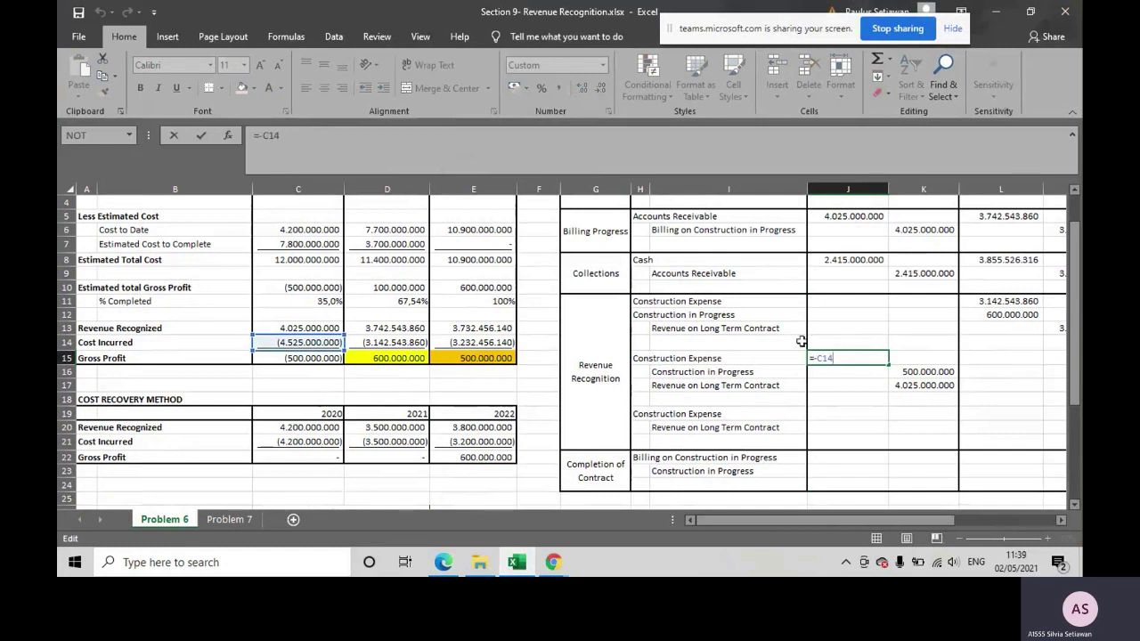
key(Return)
click(923, 372)
text(=)
click(263, 361)
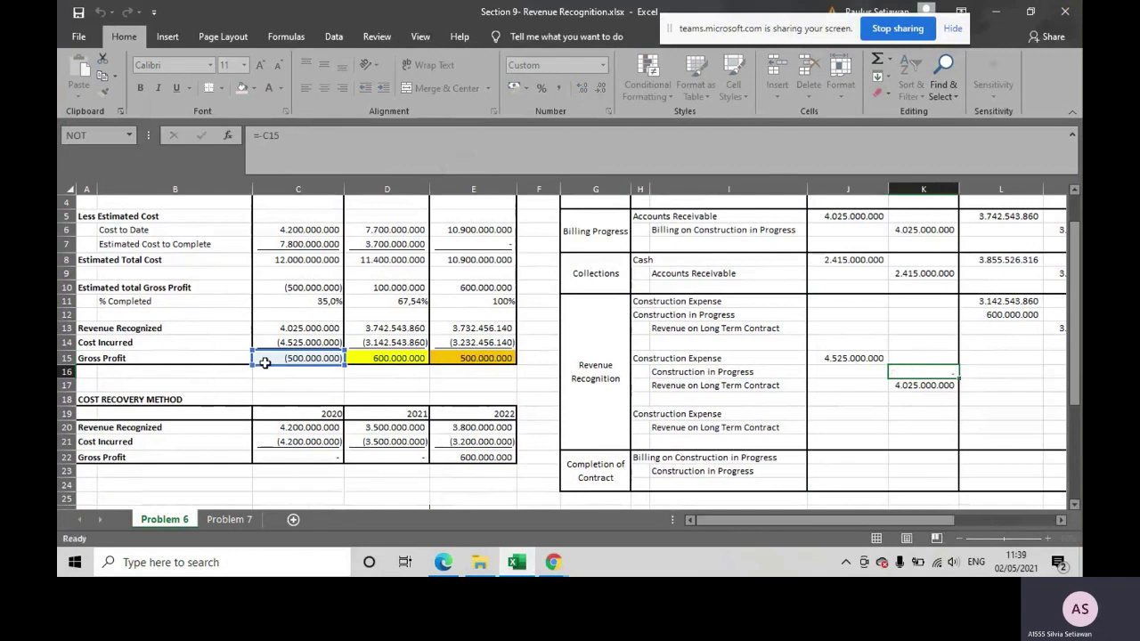
key(Return)
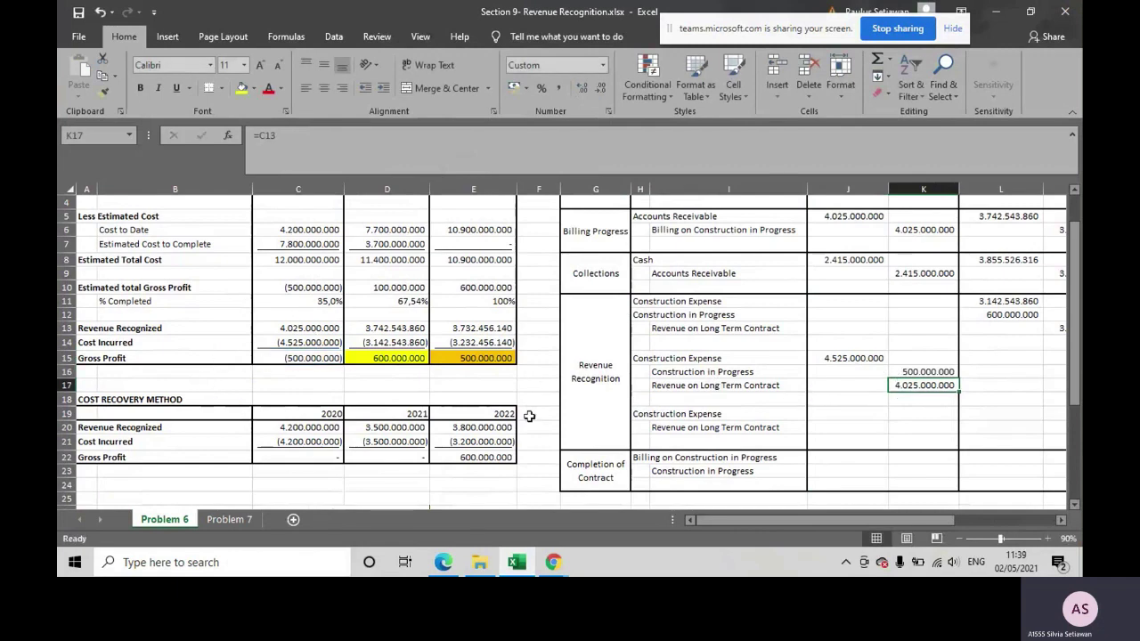
click(322, 328)
Check the 2021 and 2022 Construction in Progress entries under Revenue Recognition, comparing 2021 with its Cost Incurred and Gross Profit cells
drag(795, 521, 873, 521)
click(728, 315)
click(783, 315)
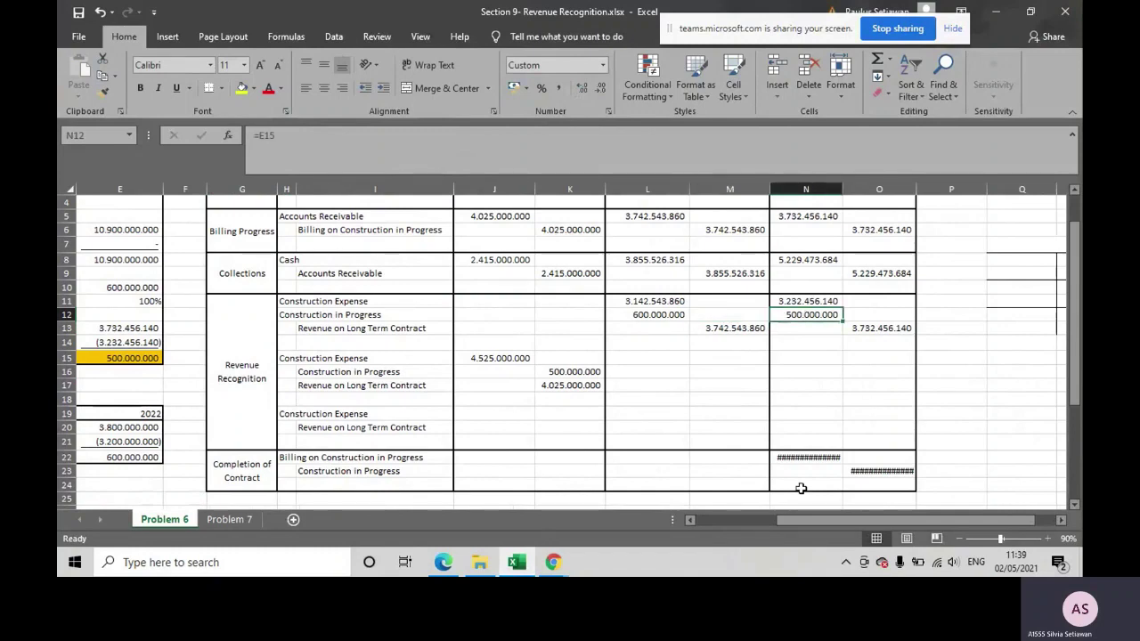
drag(818, 526, 769, 524)
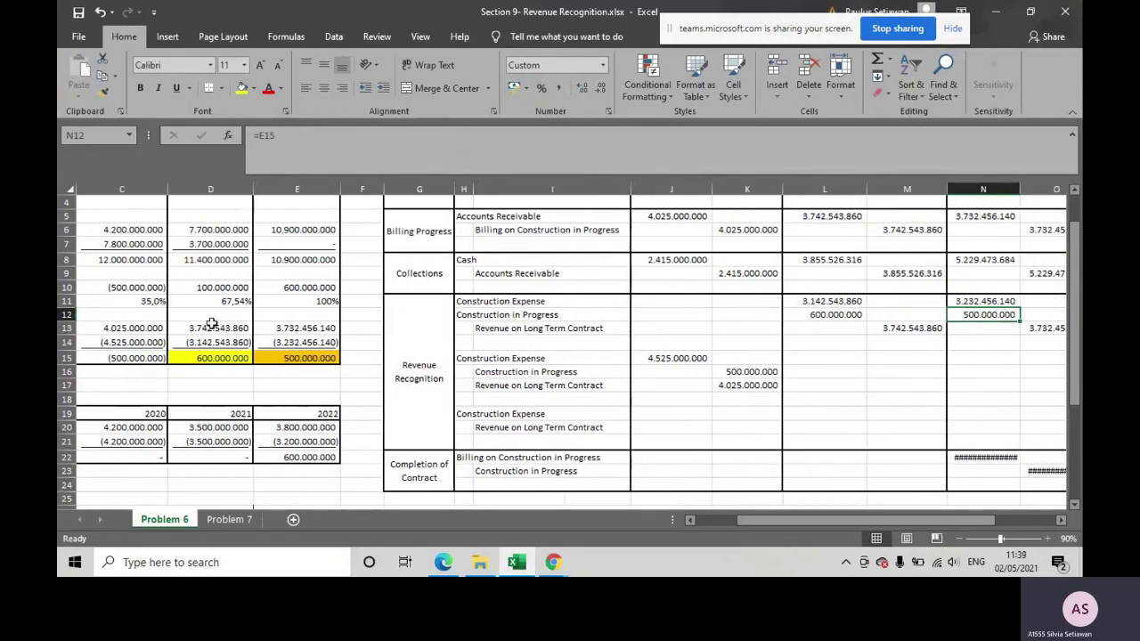
click(214, 341)
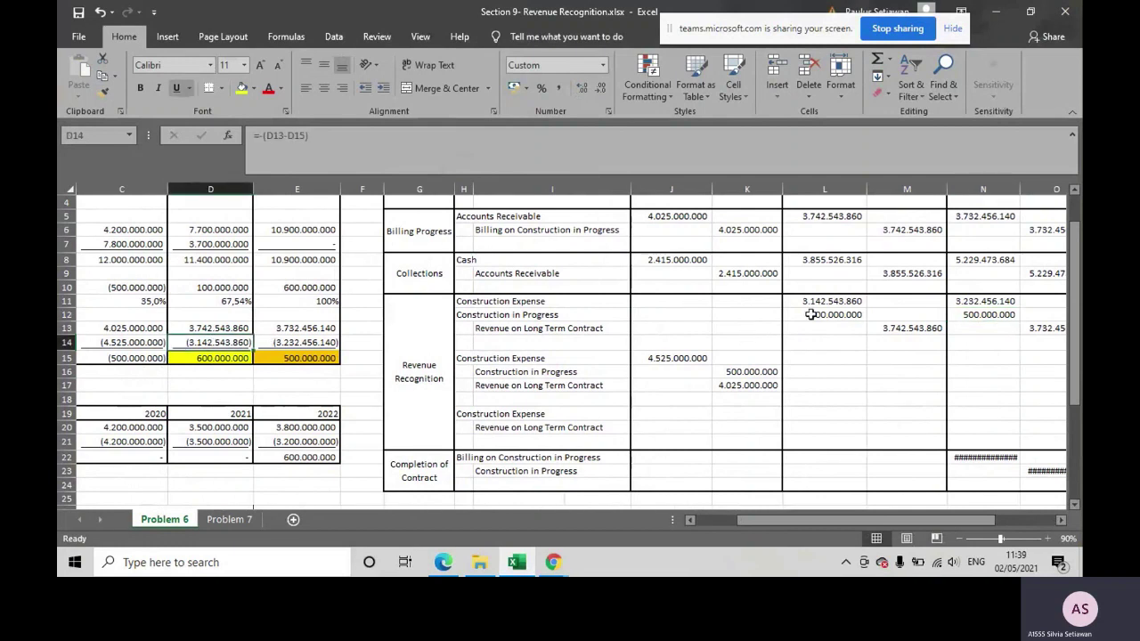
click(809, 314)
click(222, 357)
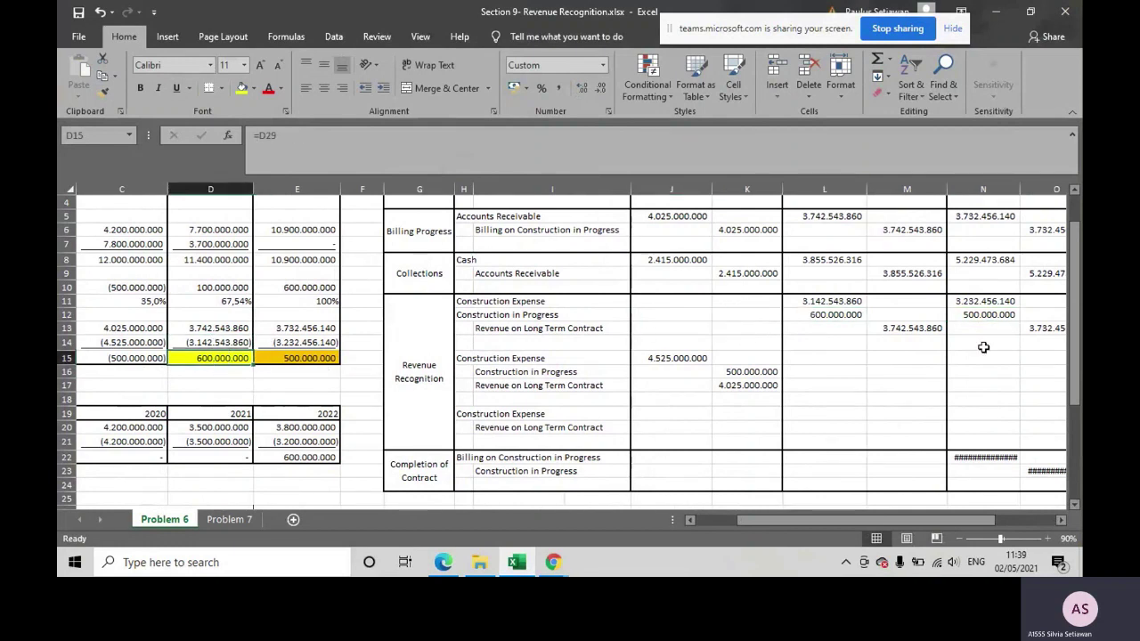
Clear the unused third revenue recognition entry, Construction Expense and Revenue on Long Term Contract, from H19:I20
click(918, 328)
click(238, 326)
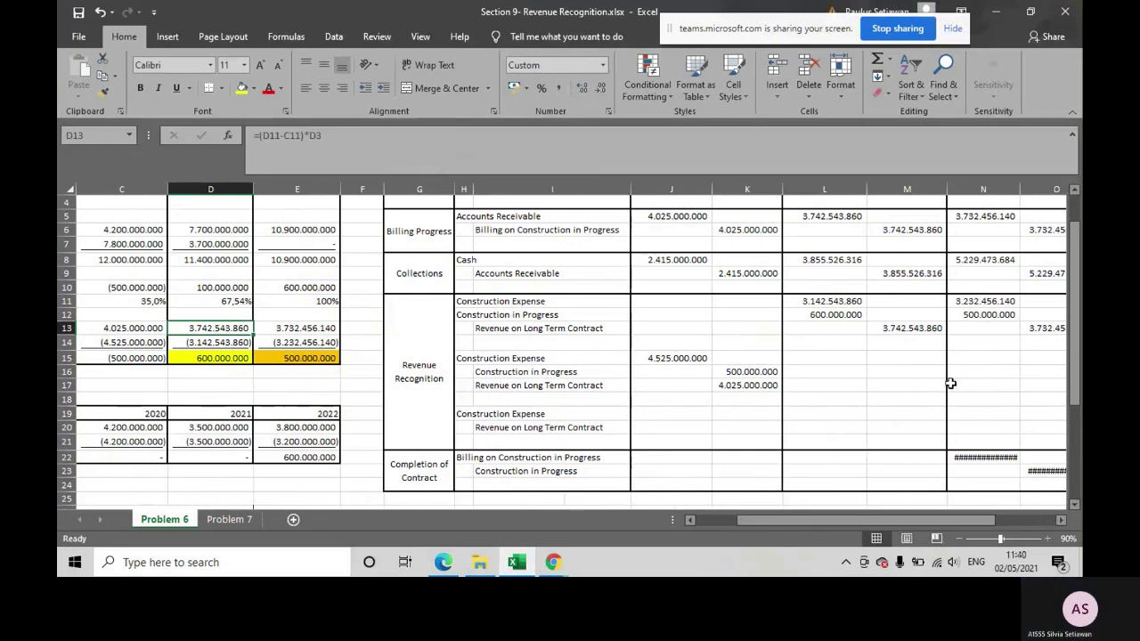
scroll(950, 383, down, 1)
scroll(950, 383, up, 1)
drag(906, 521, 864, 523)
drag(641, 414, 724, 429)
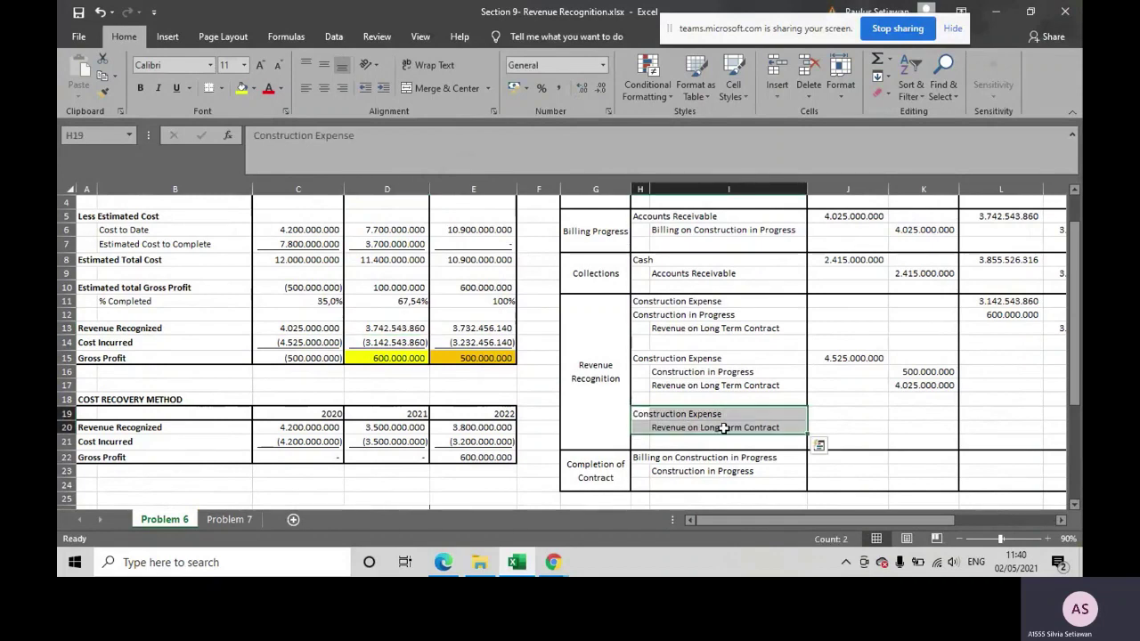
key(Delete)
Examine the gross profit for 2020 to 2022 and the account names of the Completion of Contract entry
drag(500, 360, 316, 357)
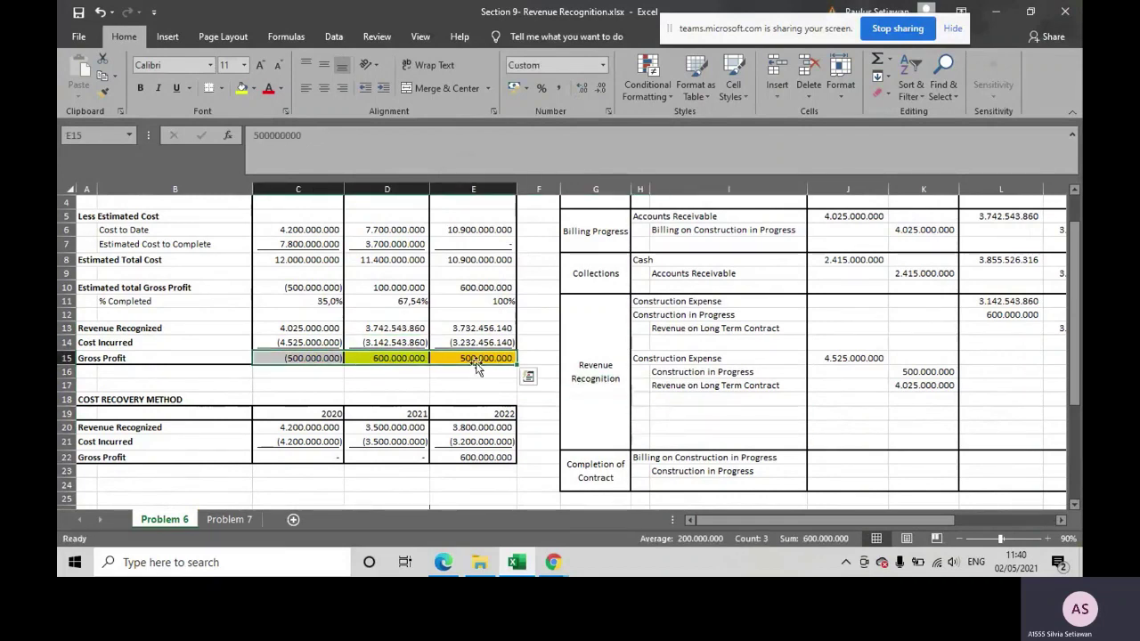
click(494, 362)
scroll(793, 414, down, 1)
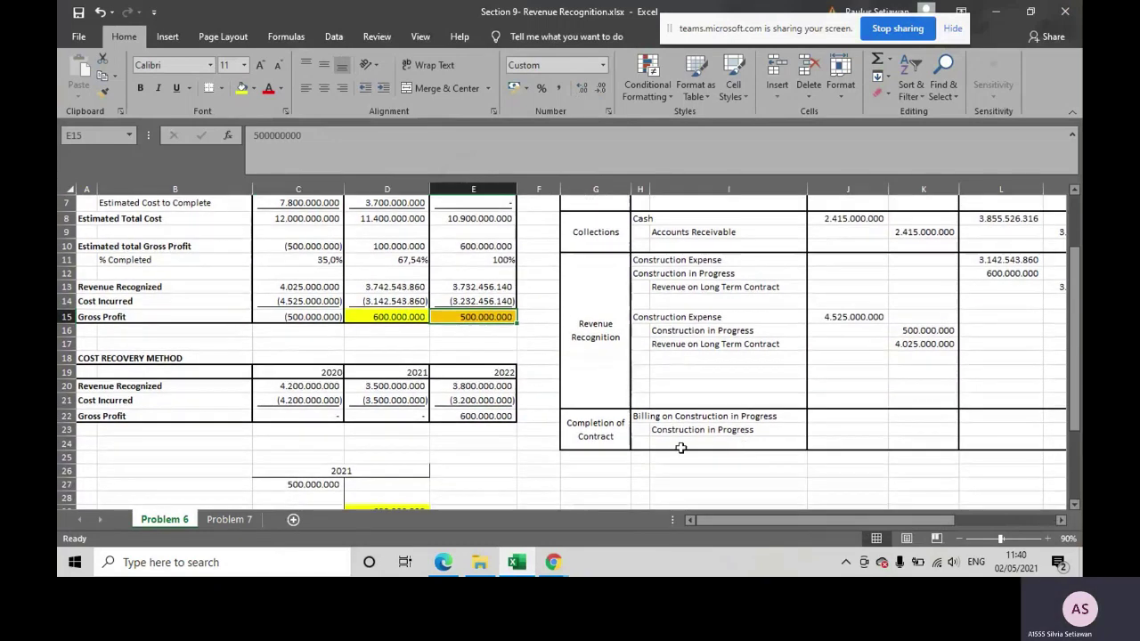
click(579, 436)
drag(694, 433, 738, 415)
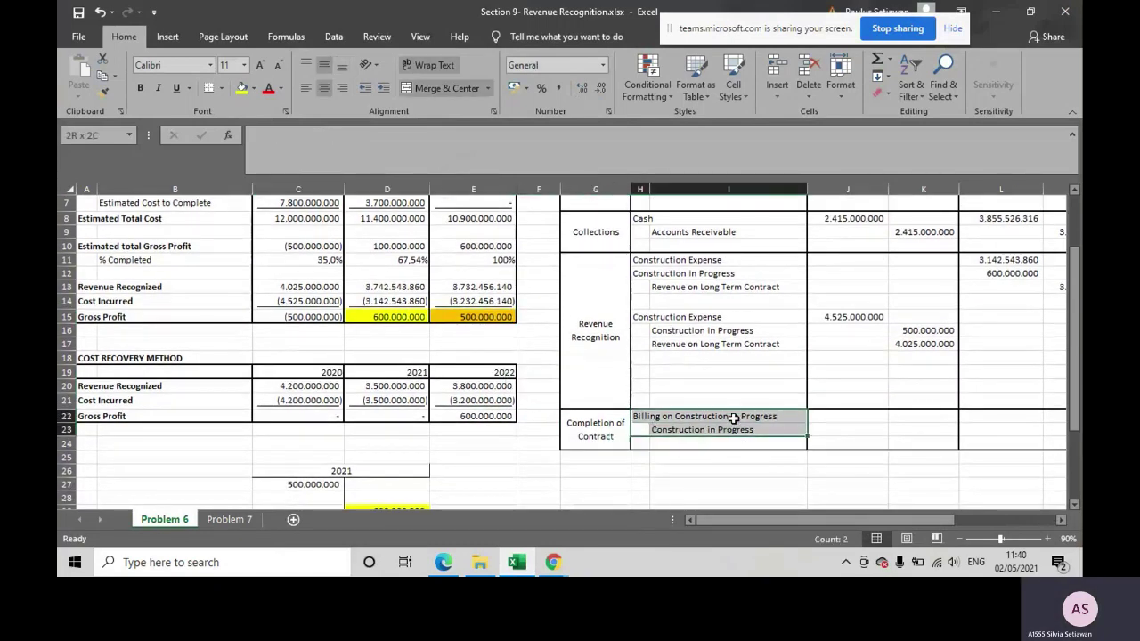
Widen the 2022 debit and credit columns N and O so the Completion of Contract amounts are readable
drag(771, 517, 844, 506)
drag(844, 188, 938, 188)
drag(798, 525, 585, 463)
Compare the contract price in C3 with the Billing on Construction in Progress amount in the Completion of Contract entry
scroll(569, 401, up, 2)
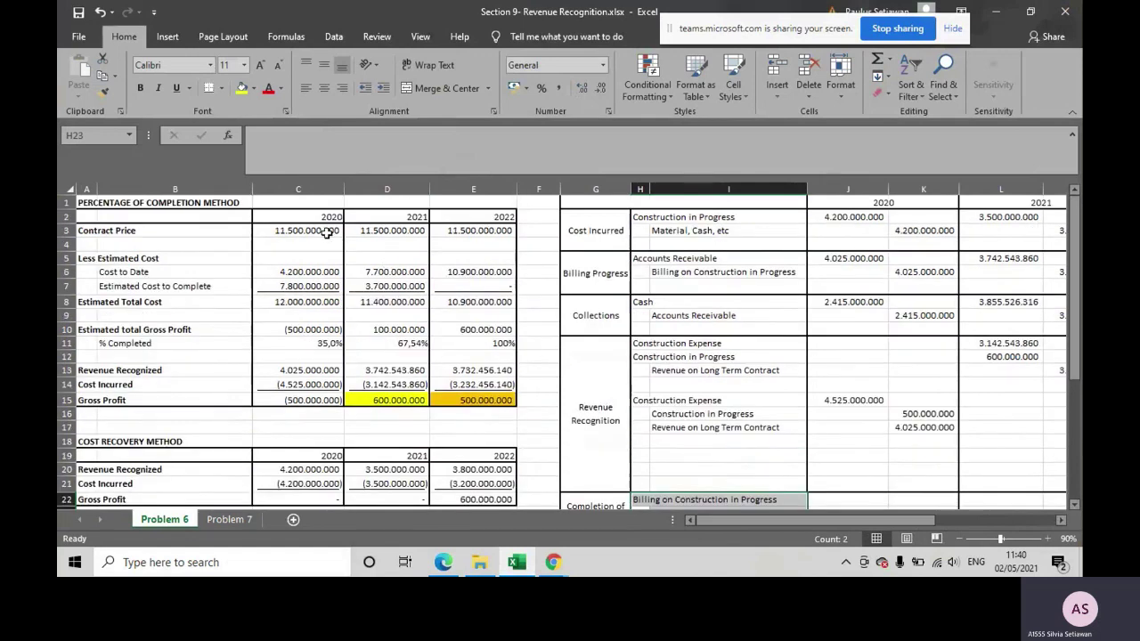
click(326, 231)
drag(739, 520, 800, 517)
scroll(840, 391, down, 2)
click(893, 417)
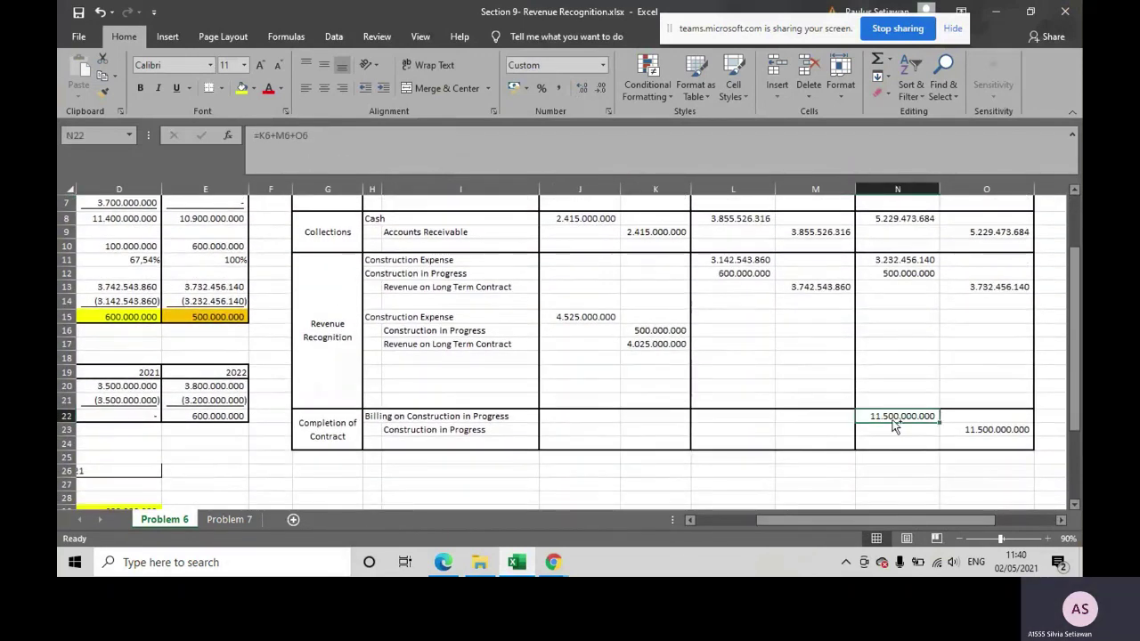
Open the Problem 7 sheet, place the workbook beside the PDF module and bring the Problem 7 text into view
click(220, 522)
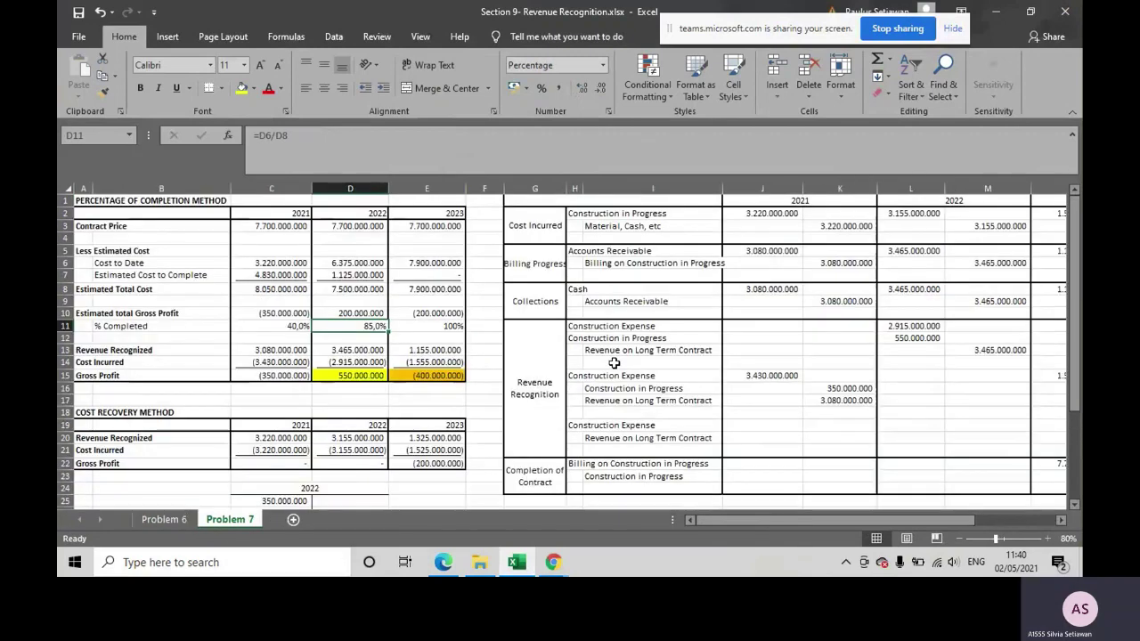
click(1031, 12)
click(317, 319)
scroll(316, 319, down, 5)
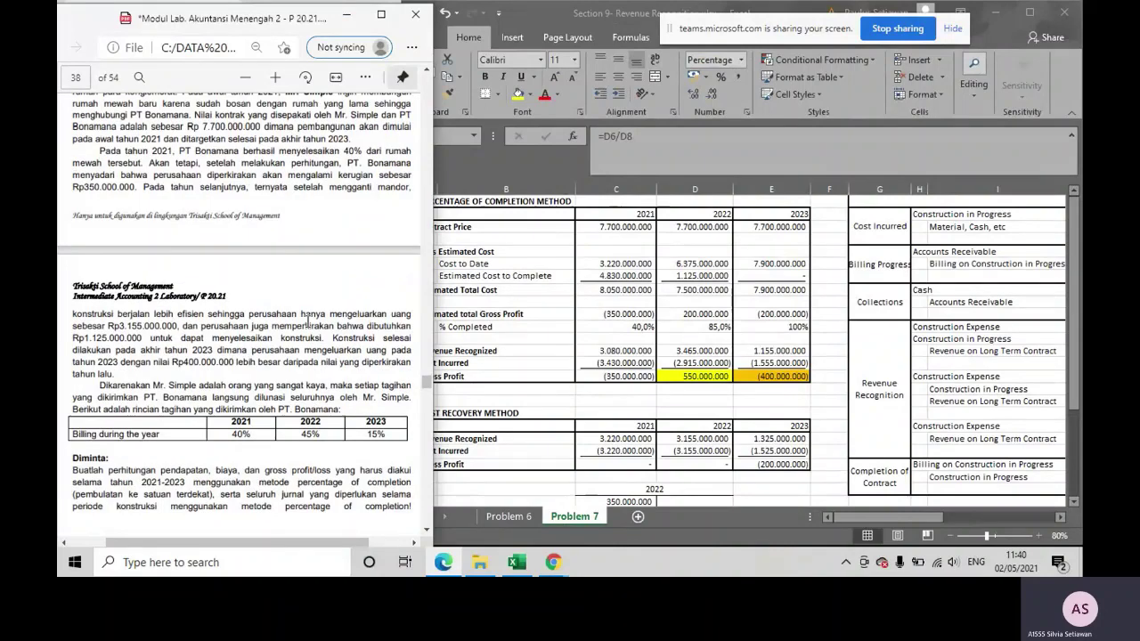
click(675, 319)
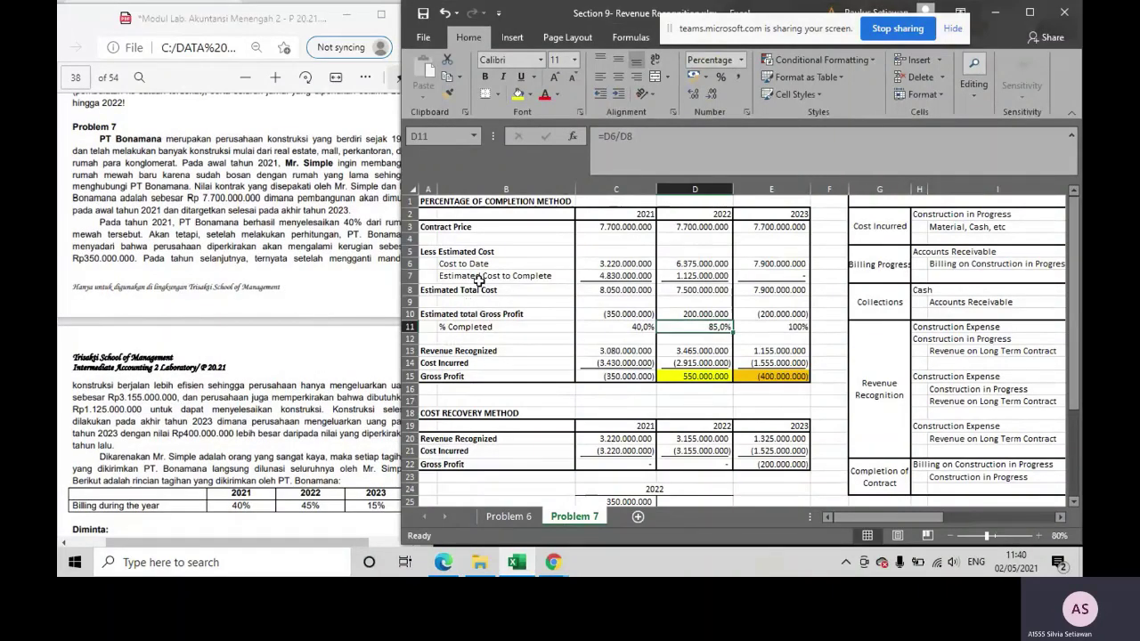
click(157, 195)
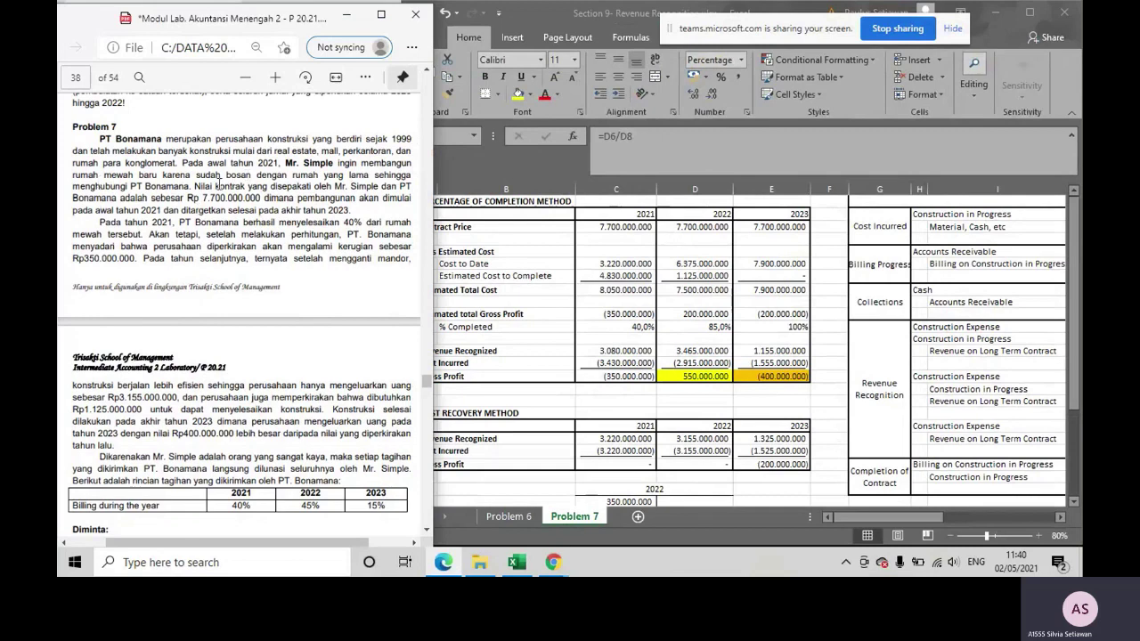
Highlight "Nilai kontrak" and "Rp 7.700.000.000" in yellow in the PDF and check them against the sheet's Contract Price row
drag(196, 187, 245, 186)
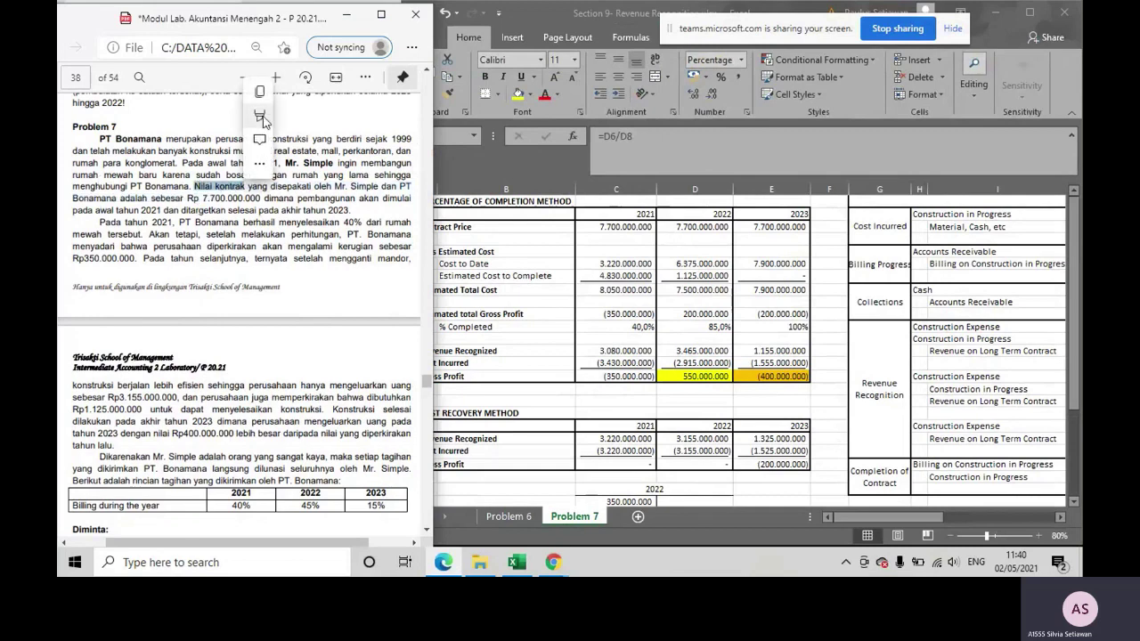
mouse_move(326, 116)
click(410, 114)
drag(187, 195, 264, 198)
mouse_move(349, 133)
click(425, 126)
click(578, 254)
drag(606, 230, 756, 230)
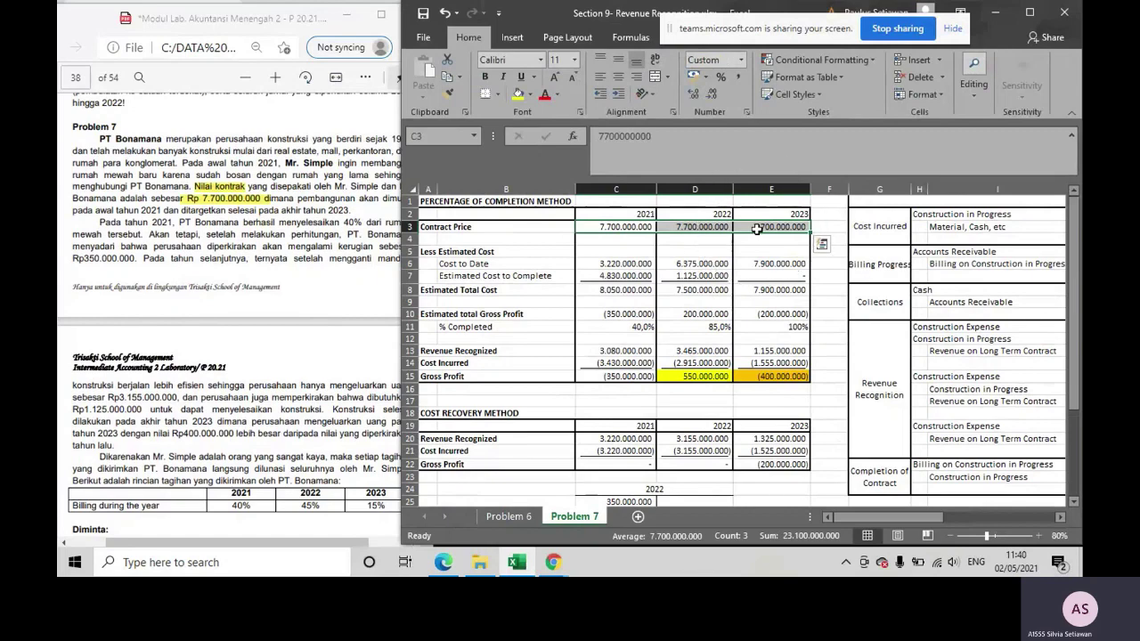
Highlight the project's start "awal tahun 2021" and target end "akhir tahun 2023" in yellow in the PDF
click(261, 233)
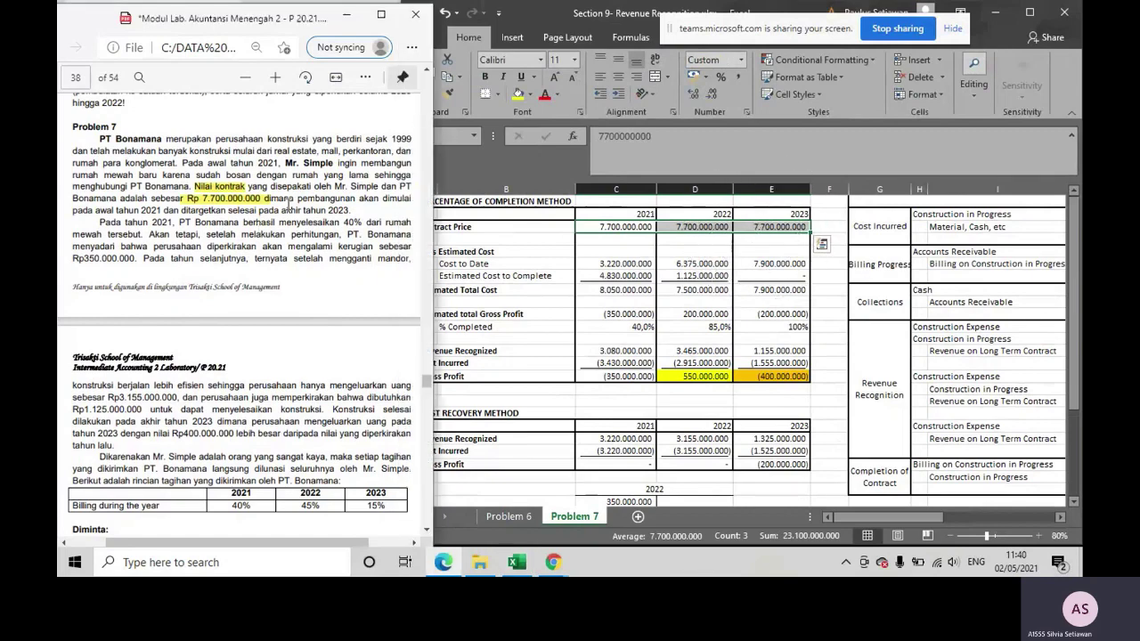
drag(95, 210, 164, 210)
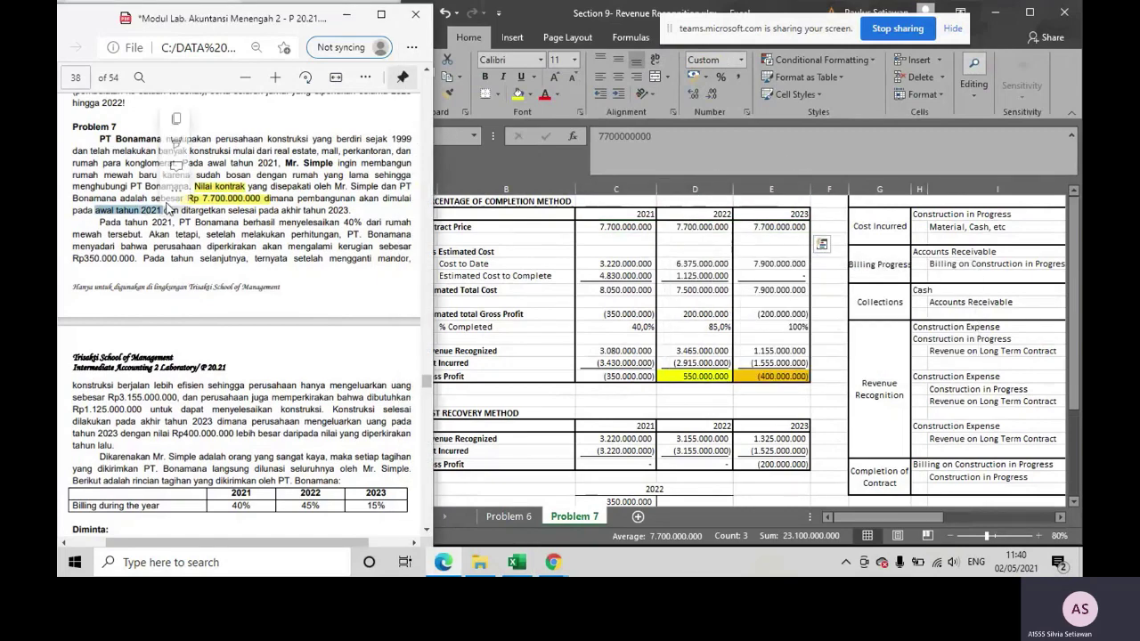
mouse_move(218, 143)
click(305, 147)
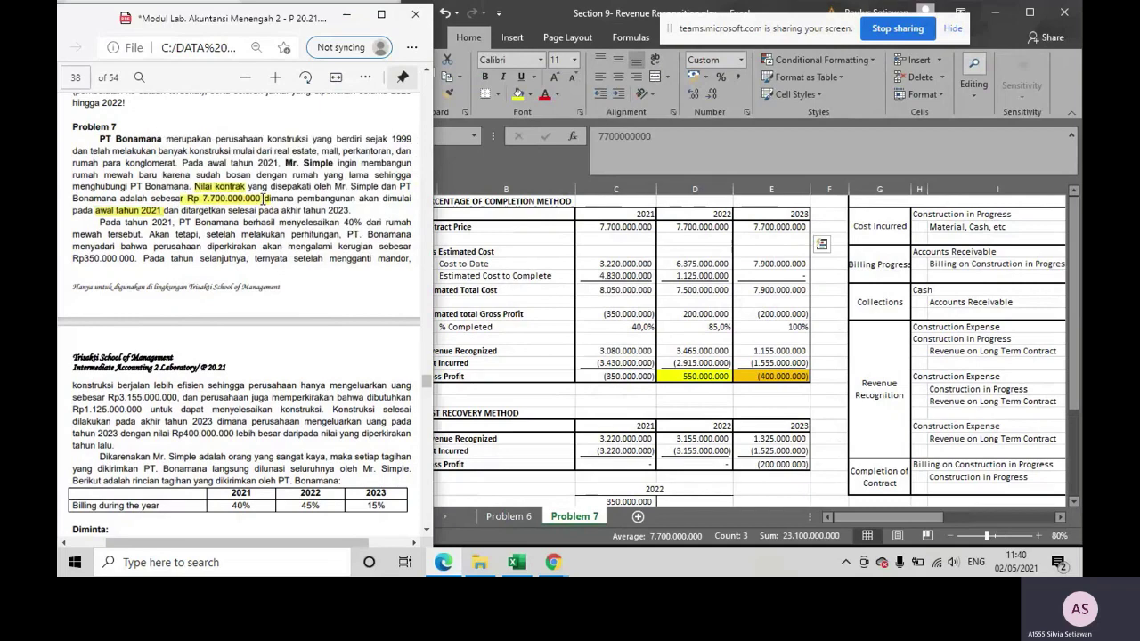
drag(283, 210, 352, 211)
mouse_move(438, 148)
click(507, 142)
Check the 2021, 2022 and 2023 column headings of the percentage of completion table in the workbook
click(601, 206)
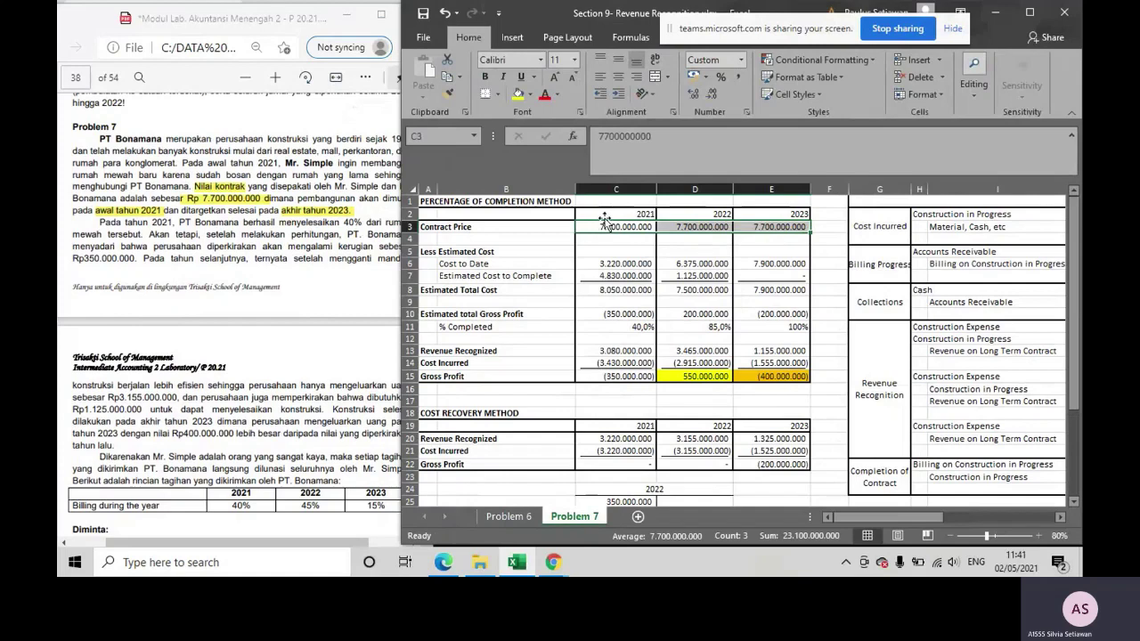
click(608, 214)
click(714, 217)
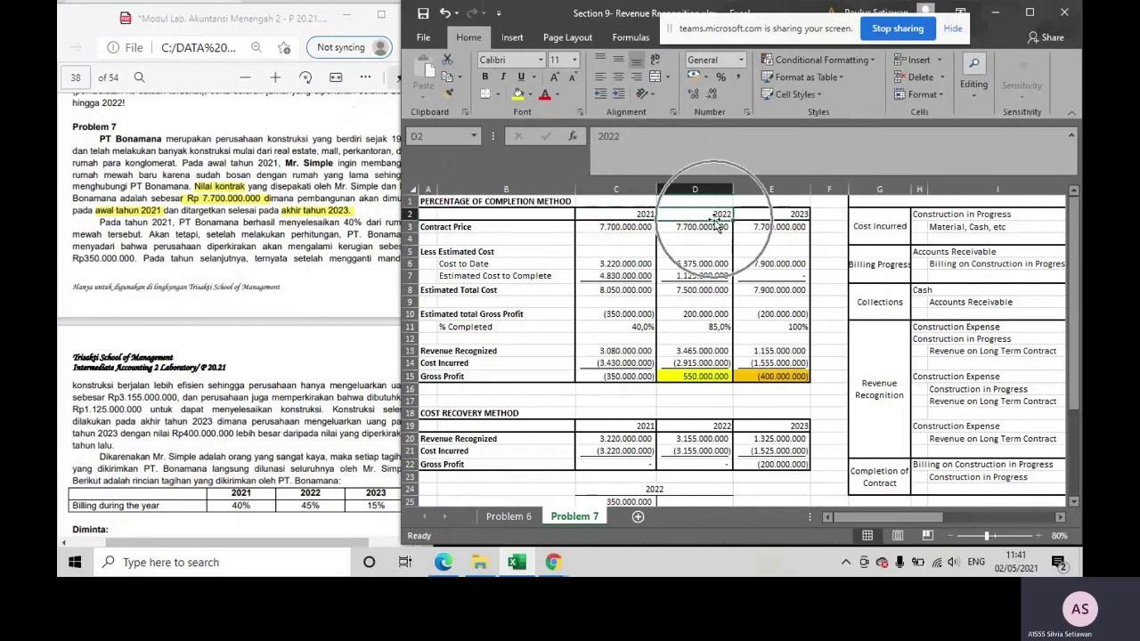
click(764, 214)
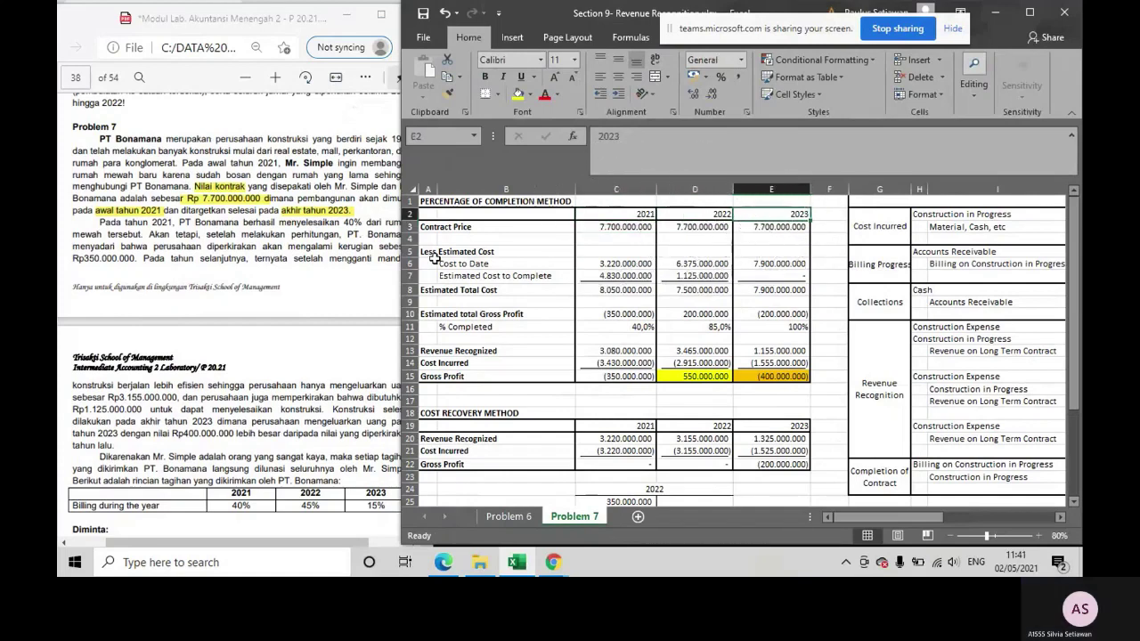
Set the zoom of the Problem 7 sheet to 90%
click(189, 252)
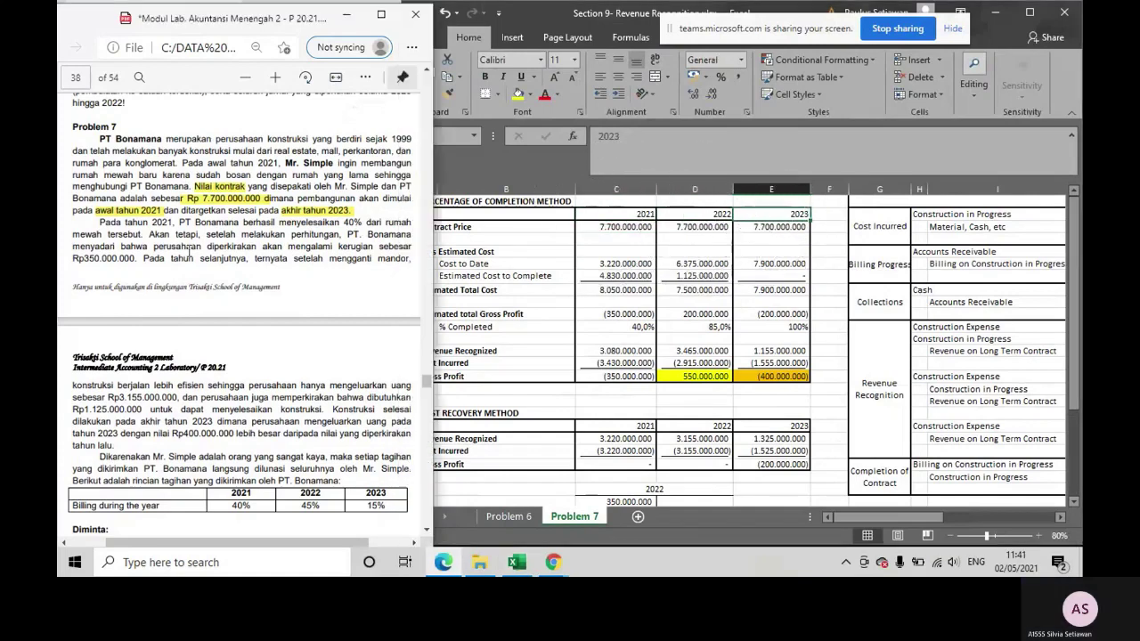
click(1046, 534)
click(1038, 535)
drag(951, 517, 865, 519)
scroll(534, 356, up, 1)
Read the 2021 paragraph of Problem 7 and compare it with the sheet's % Completed and Estimated total Gross Profit for 2021
click(271, 309)
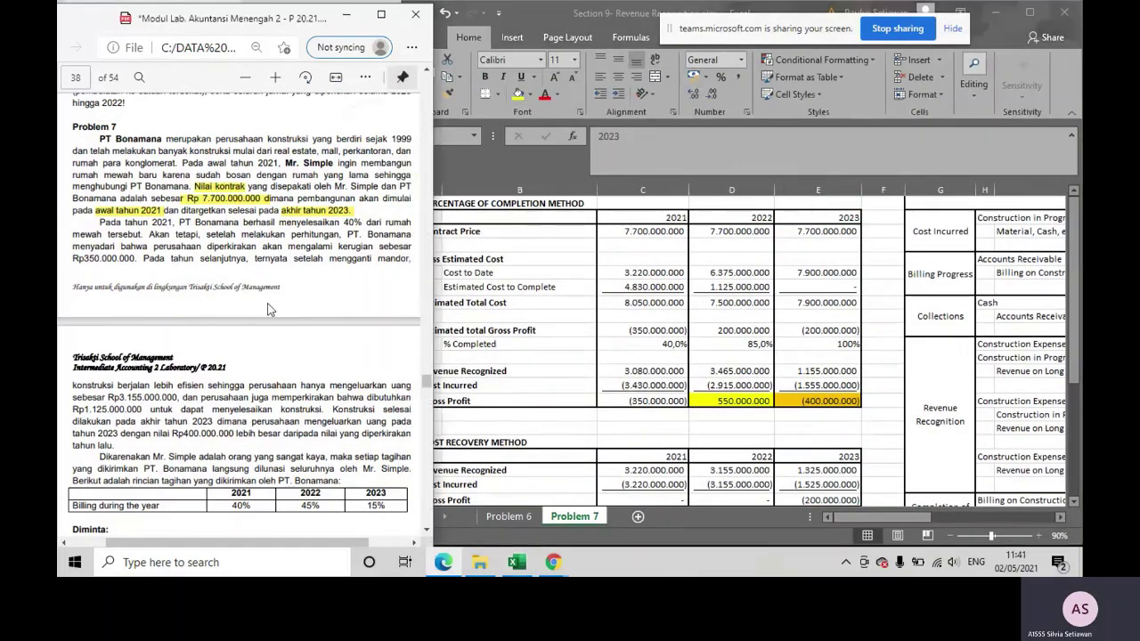
scroll(269, 334, down, 1)
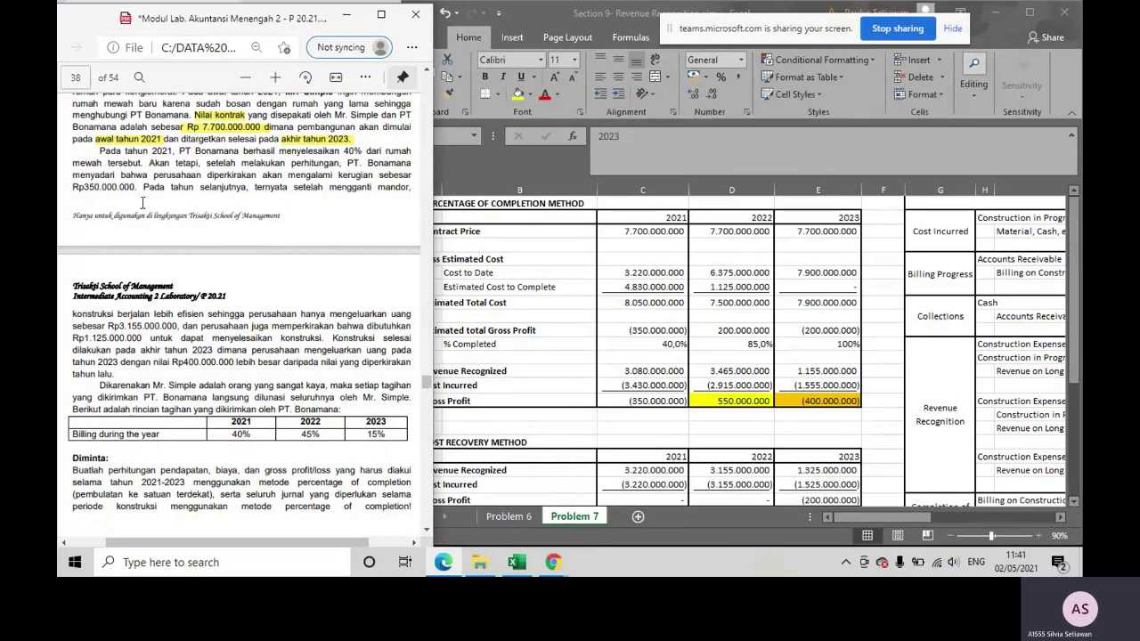
click(644, 346)
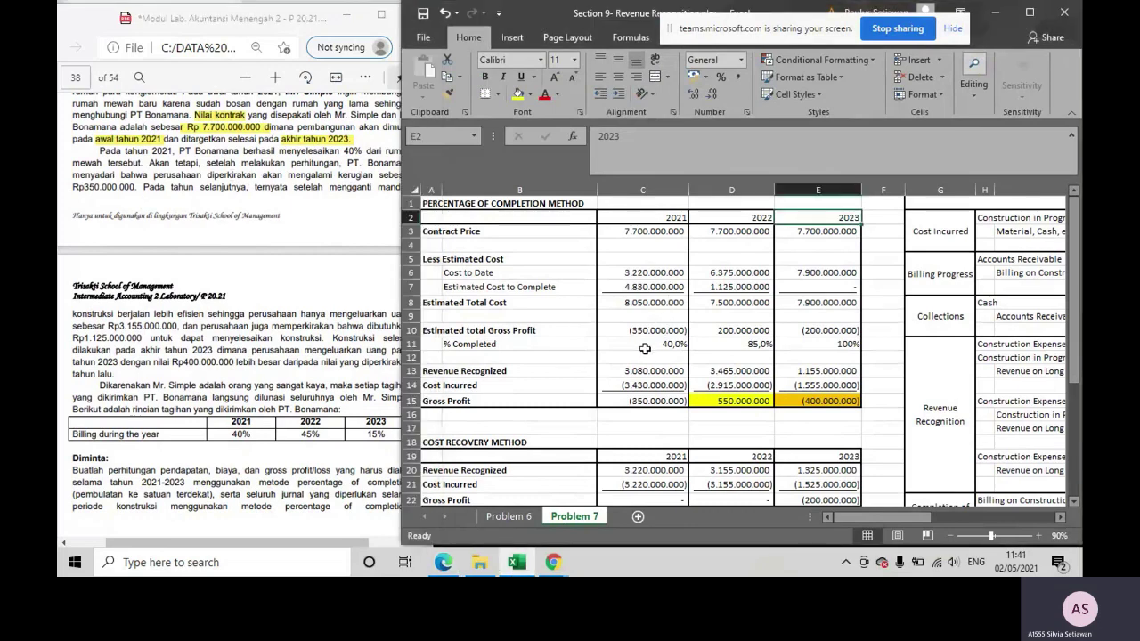
key(ctrl)
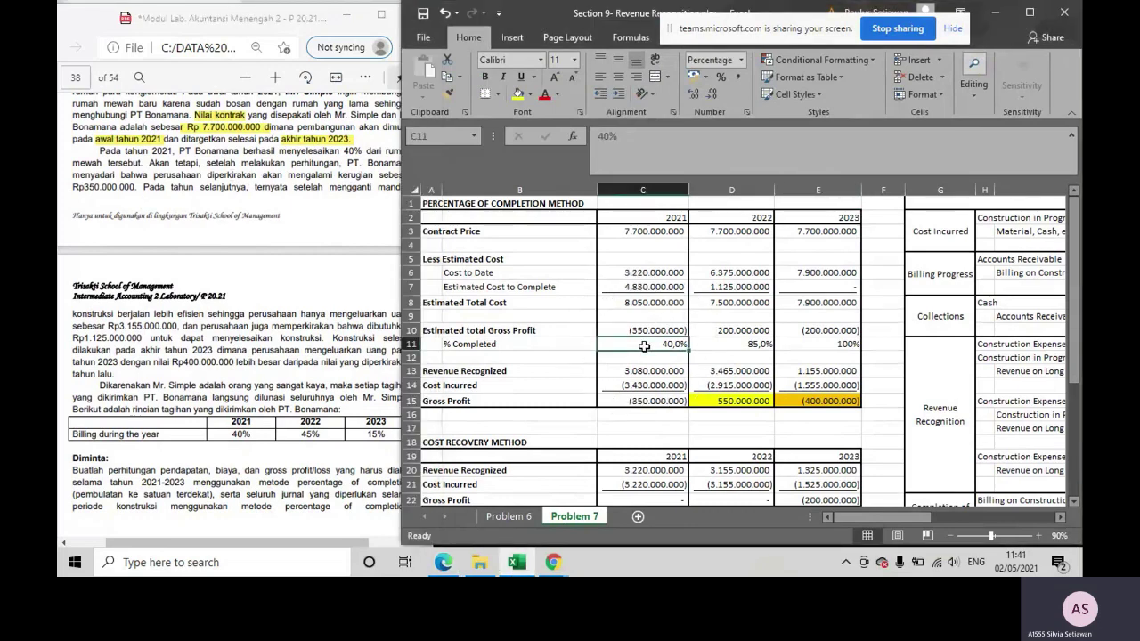
click(623, 330)
key(ctrl)
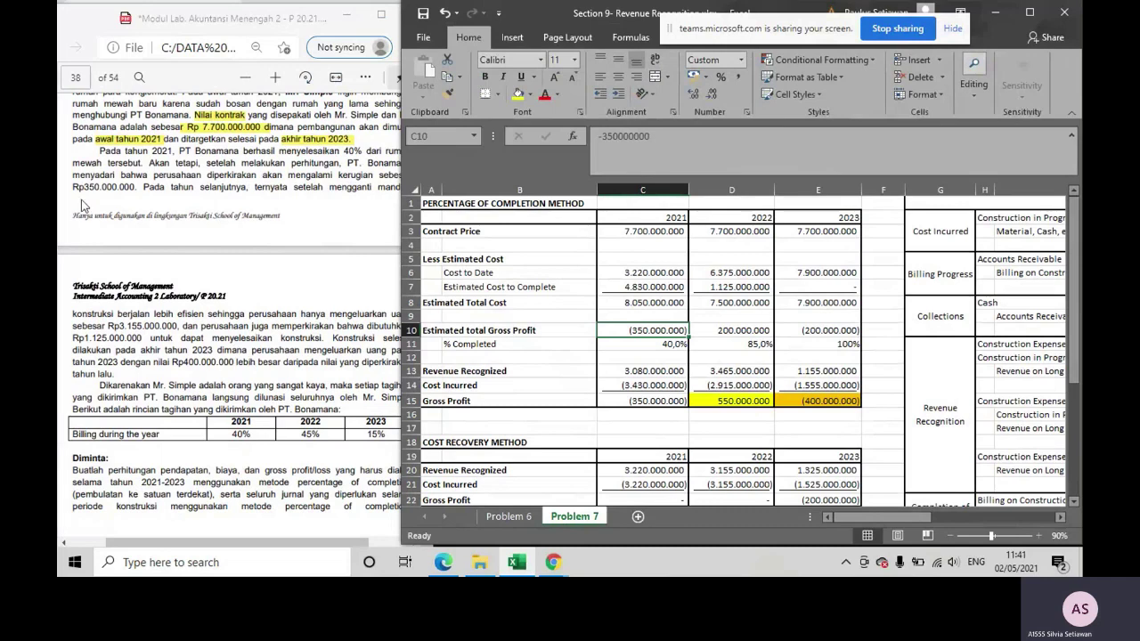
Highlight "Rp350.000.000.", "kerugian" and "menyelesaikan 40%" in yellow in the 2021 paragraph of the PDF
drag(73, 185, 125, 194)
right_click(140, 189)
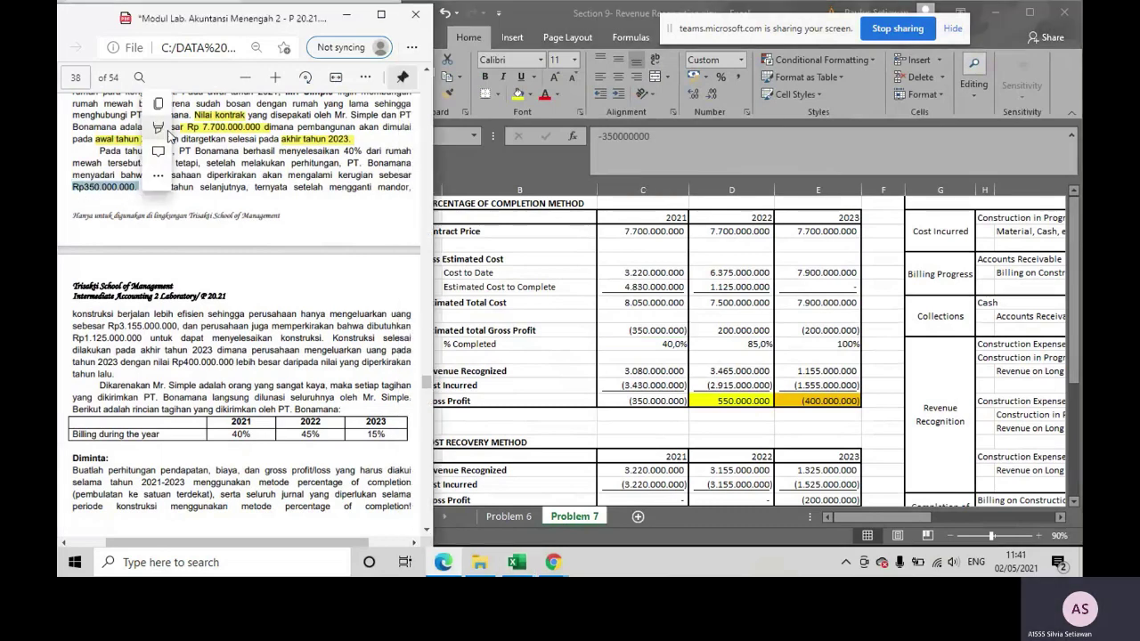
mouse_move(178, 130)
click(301, 132)
drag(339, 175, 372, 177)
mouse_move(399, 115)
click(534, 112)
drag(279, 152, 360, 152)
mouse_move(458, 89)
click(499, 87)
Highlight the following year's cost "Rp3.155.000.000" and the estimated completion cost "Rp1.125.000.000" in yellow in the PDF
scroll(298, 257, down, 1)
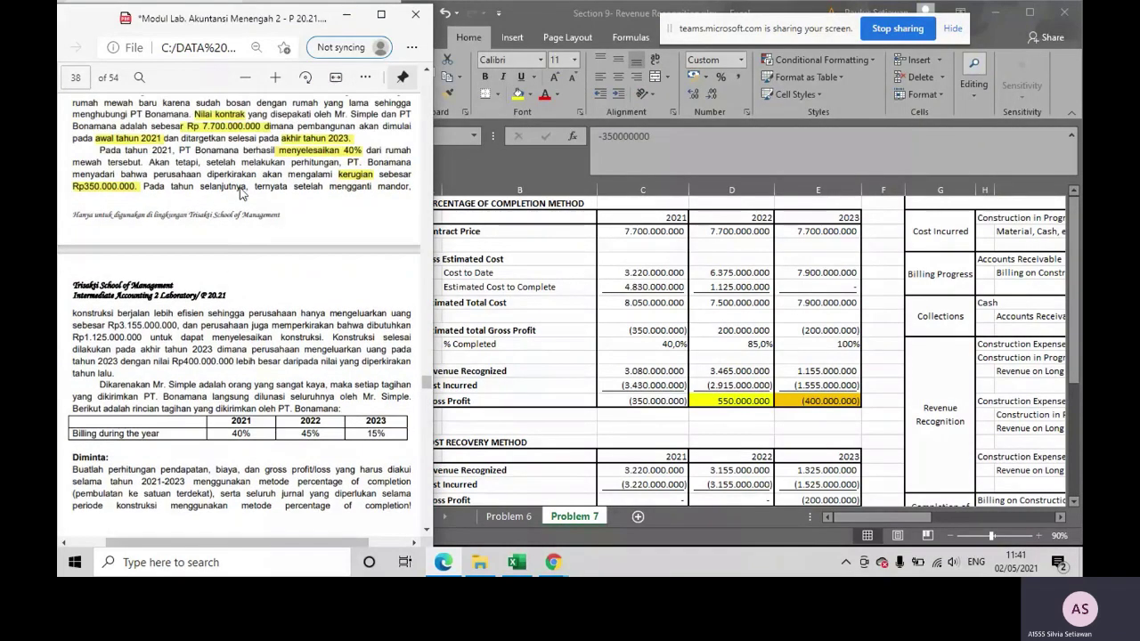
scroll(350, 207, down, 1)
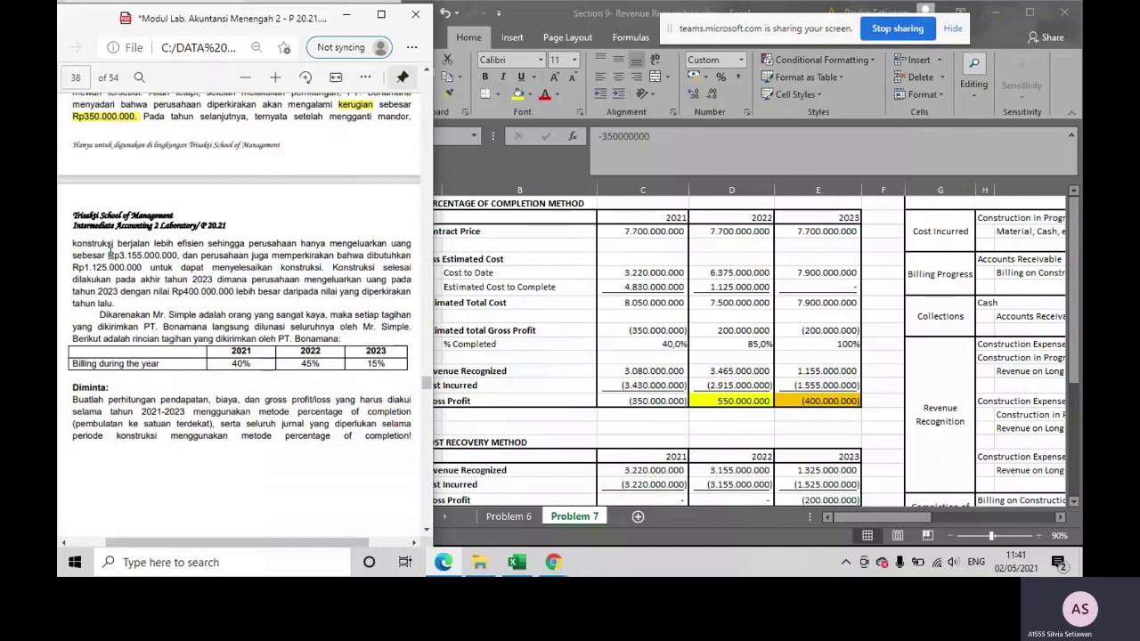
drag(108, 255, 177, 257)
mouse_move(284, 192)
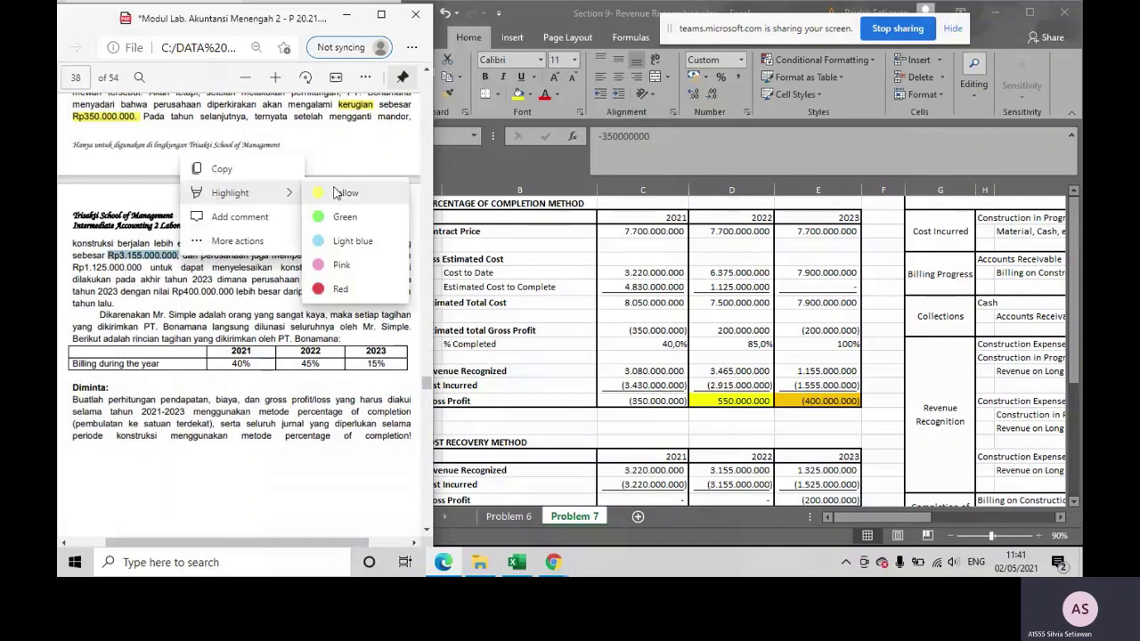
click(339, 192)
click(682, 329)
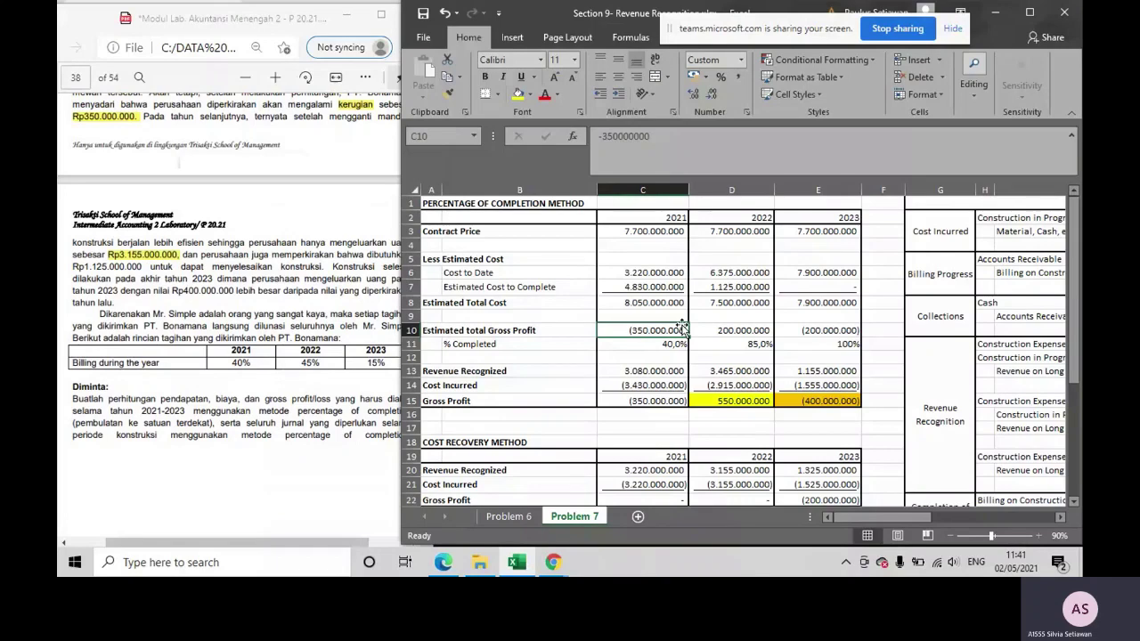
scroll(227, 263, down, 2)
scroll(225, 260, up, 2)
click(225, 258)
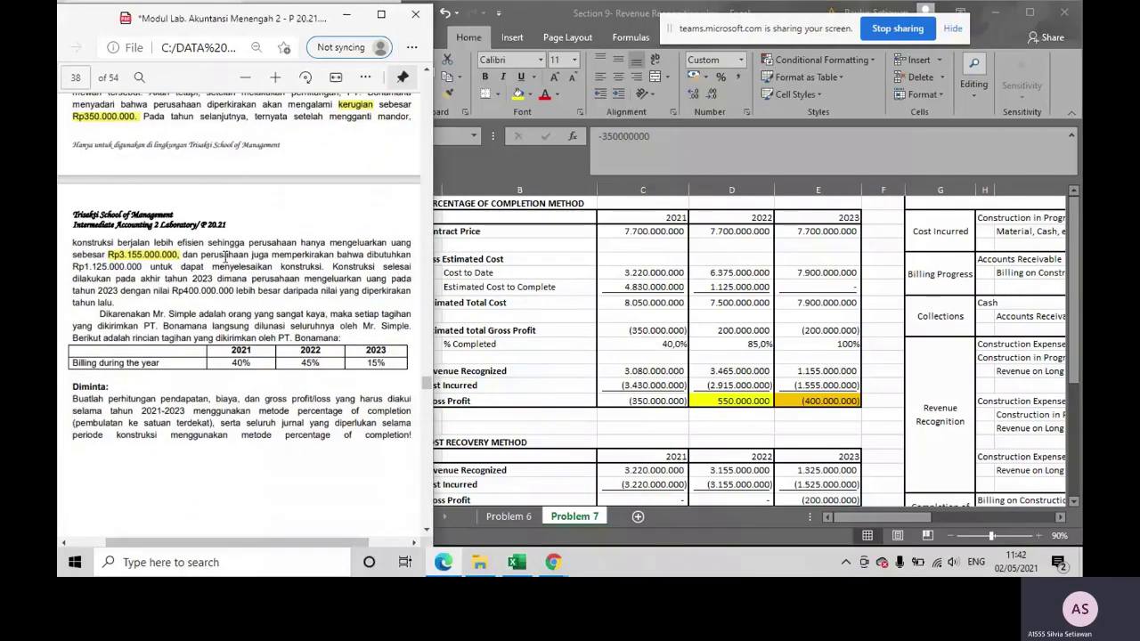
drag(71, 267, 146, 268)
mouse_move(169, 214)
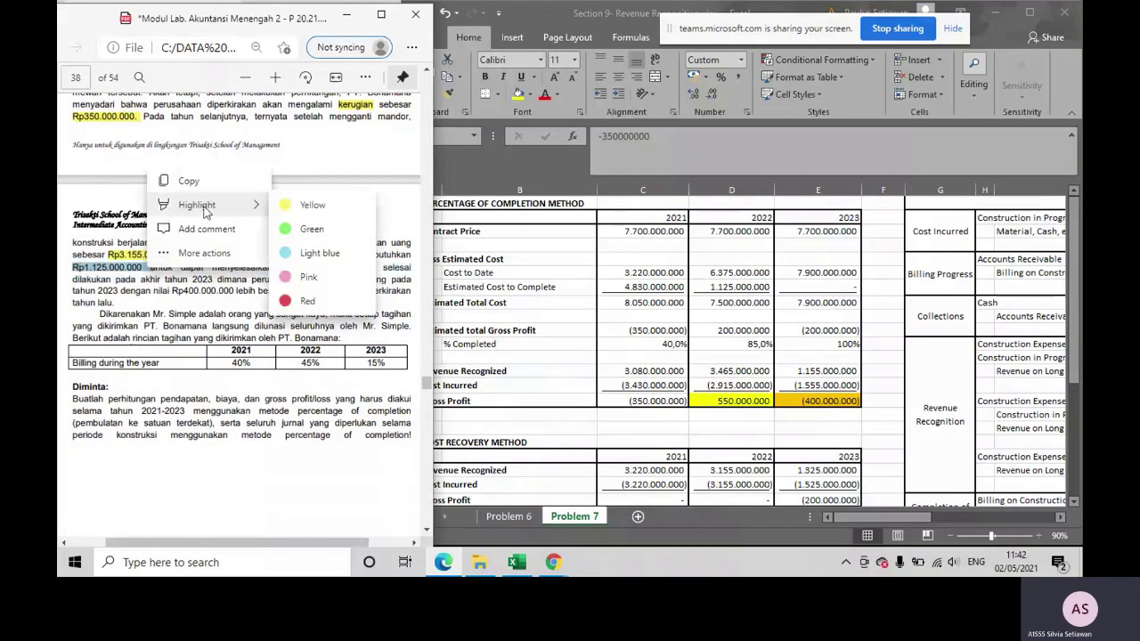
click(314, 207)
In the workbook, enter the 2021 Estimated Total Cost in C8 as =C3-C10, contract price minus estimated total gross profit
click(655, 319)
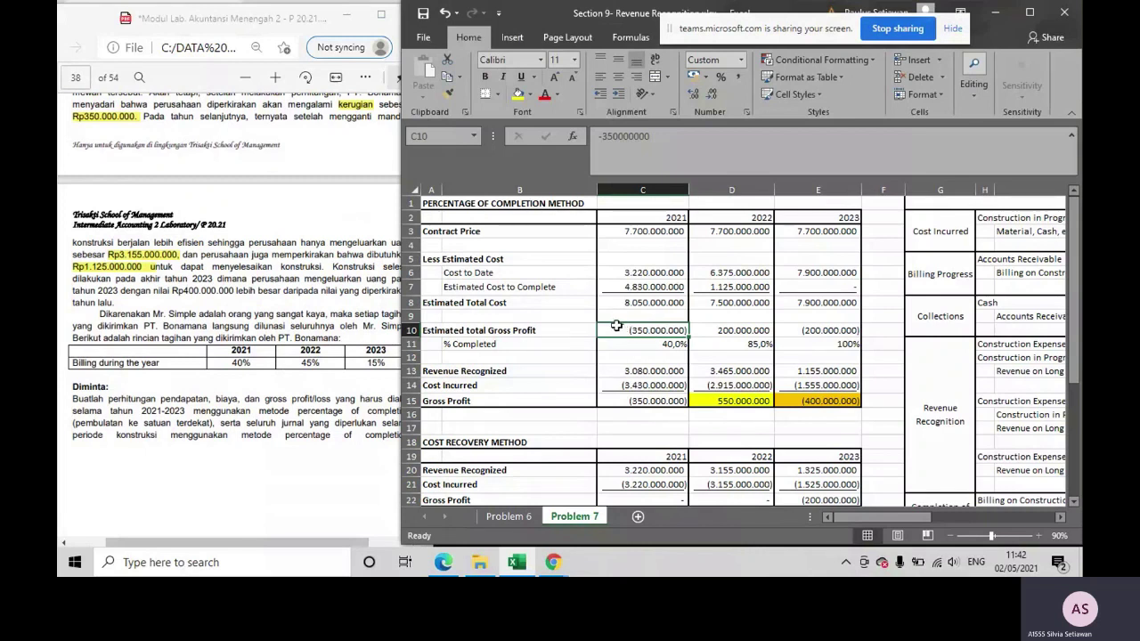
key(ctrl)
key(ctrl)
click(624, 302)
text(=C3-C10)
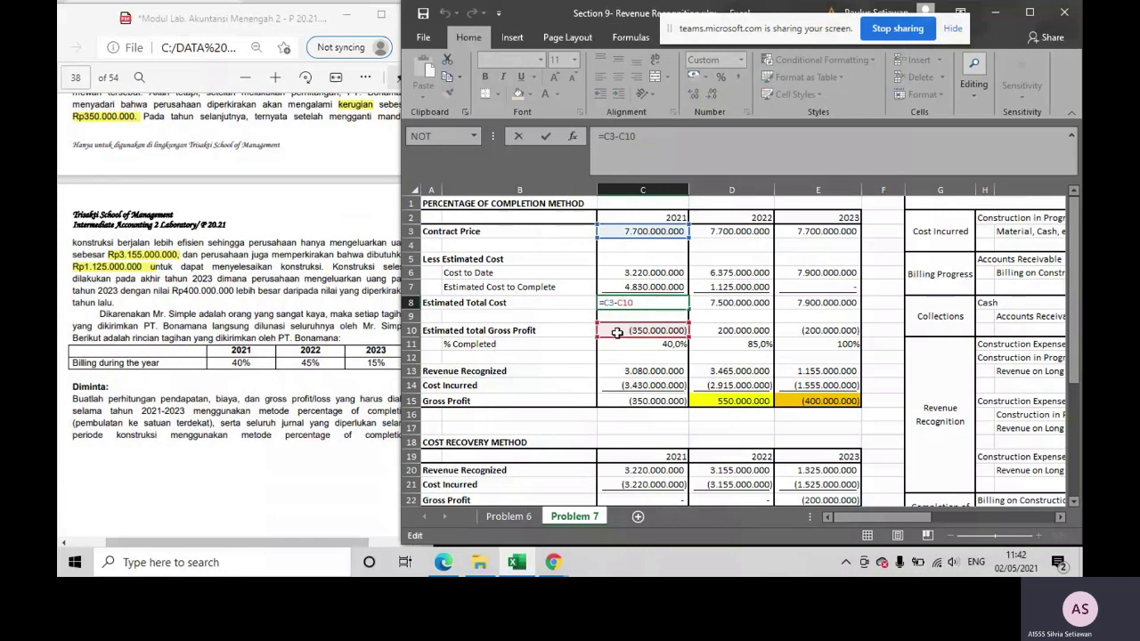
key(Return)
click(623, 302)
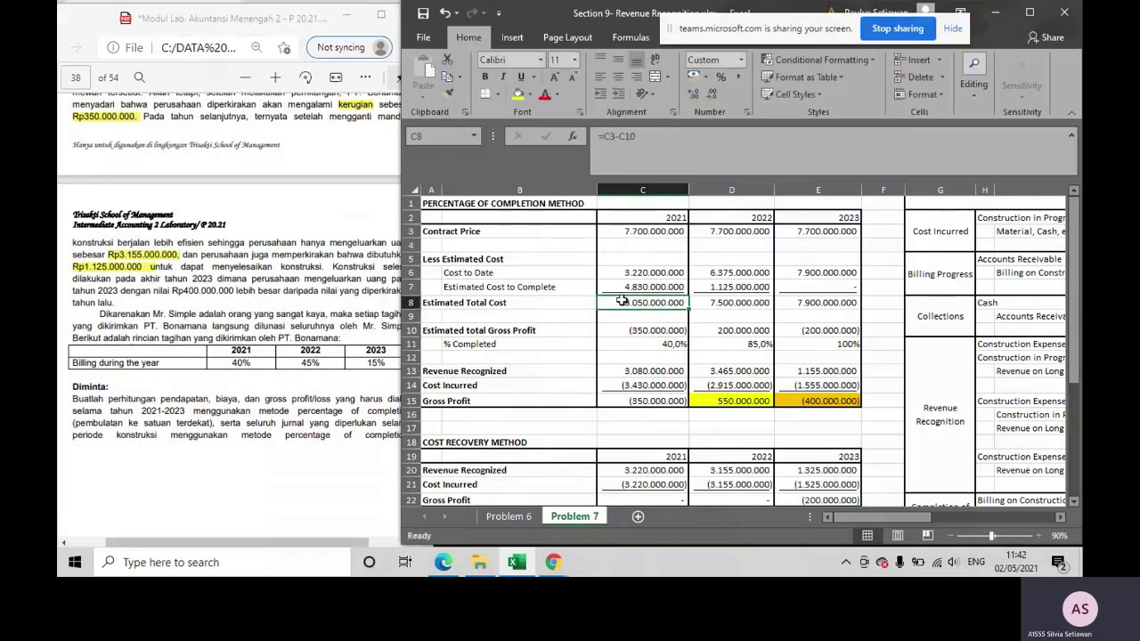
Inspect the formula behind the 2021 Cost to Date in C6 and trace the Estimated Total Cost and % Completed cells it uses
click(617, 302)
click(609, 287)
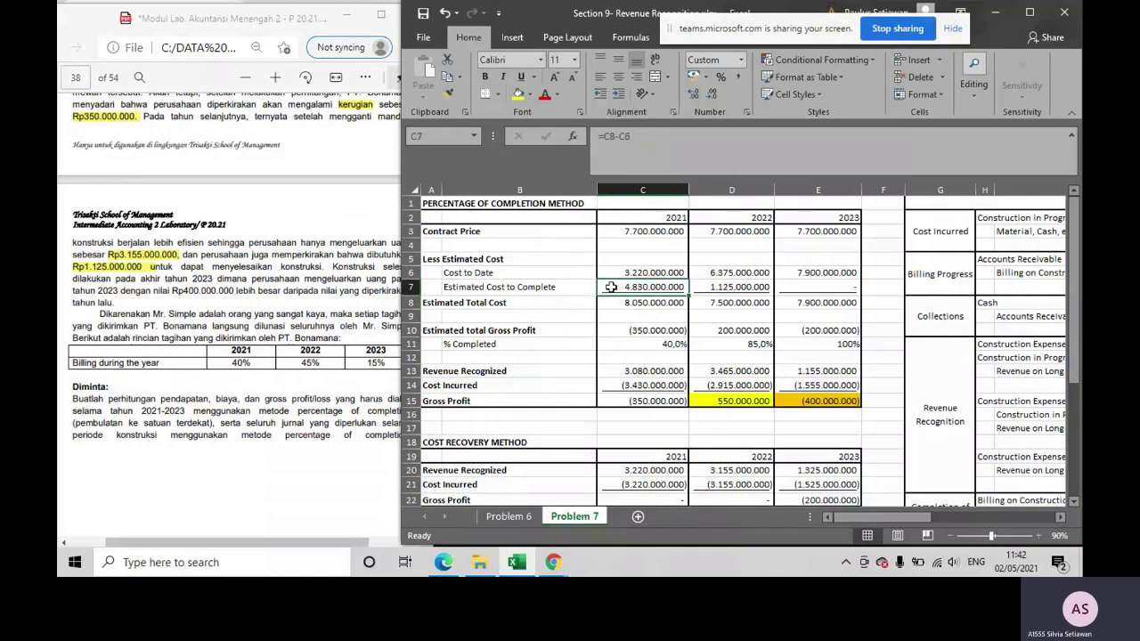
text(=C8-C6)
click(621, 274)
text(=C8*C11)
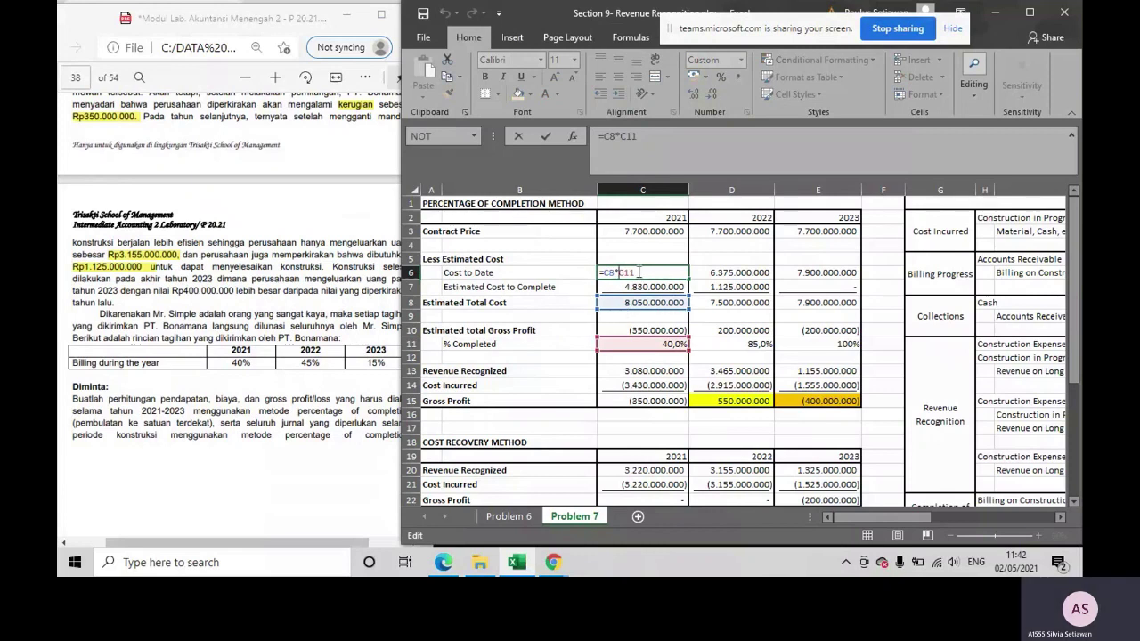
click(605, 312)
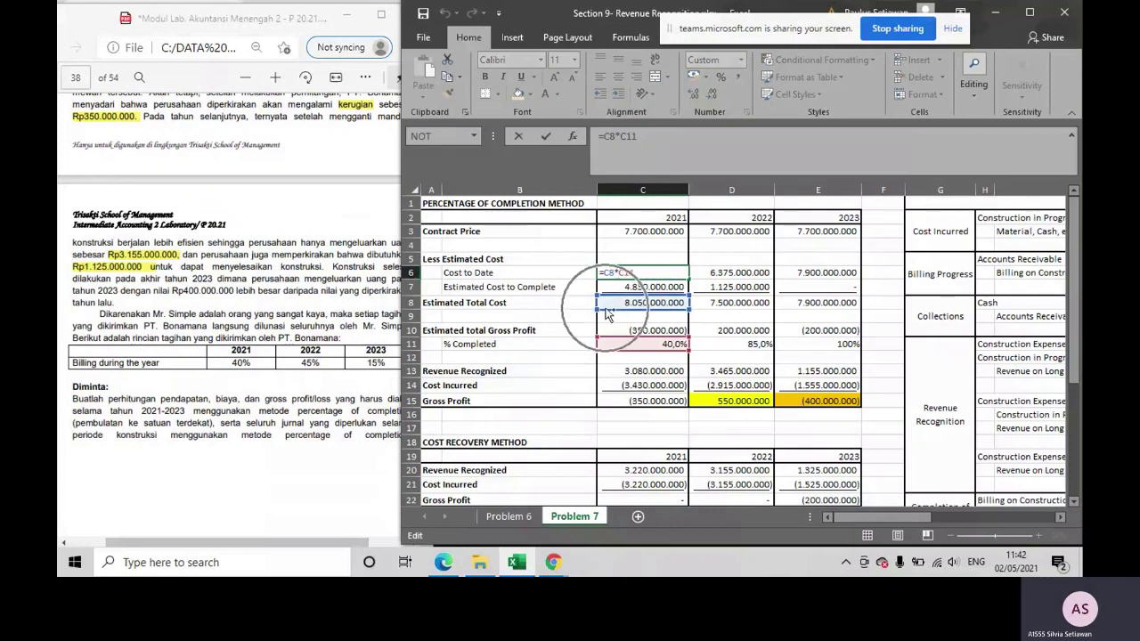
click(598, 344)
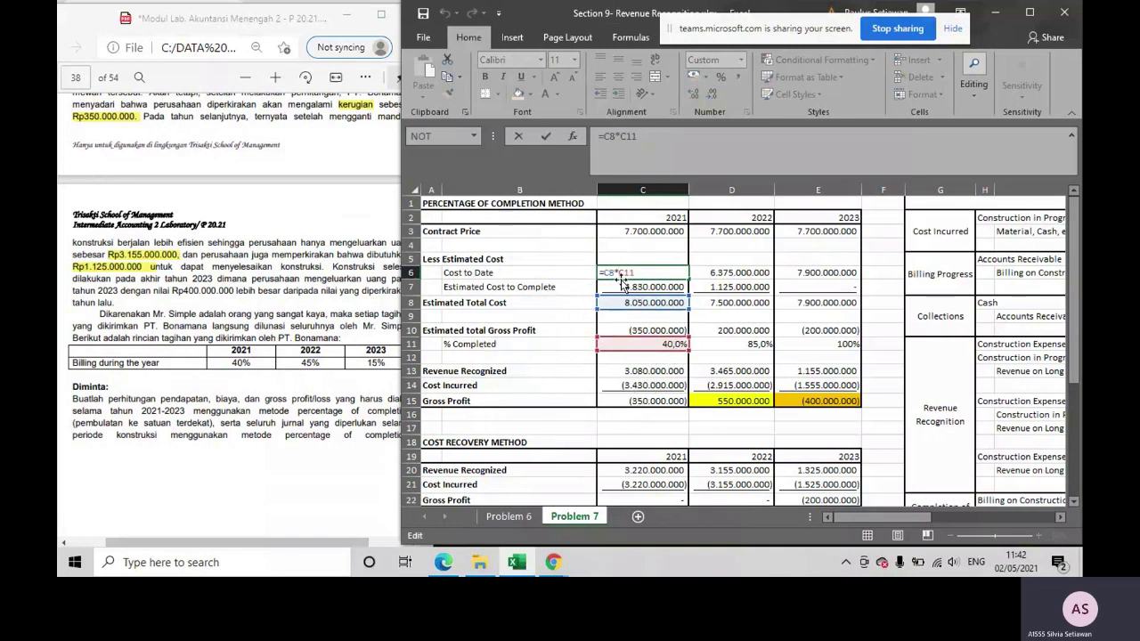
click(613, 302)
click(620, 302)
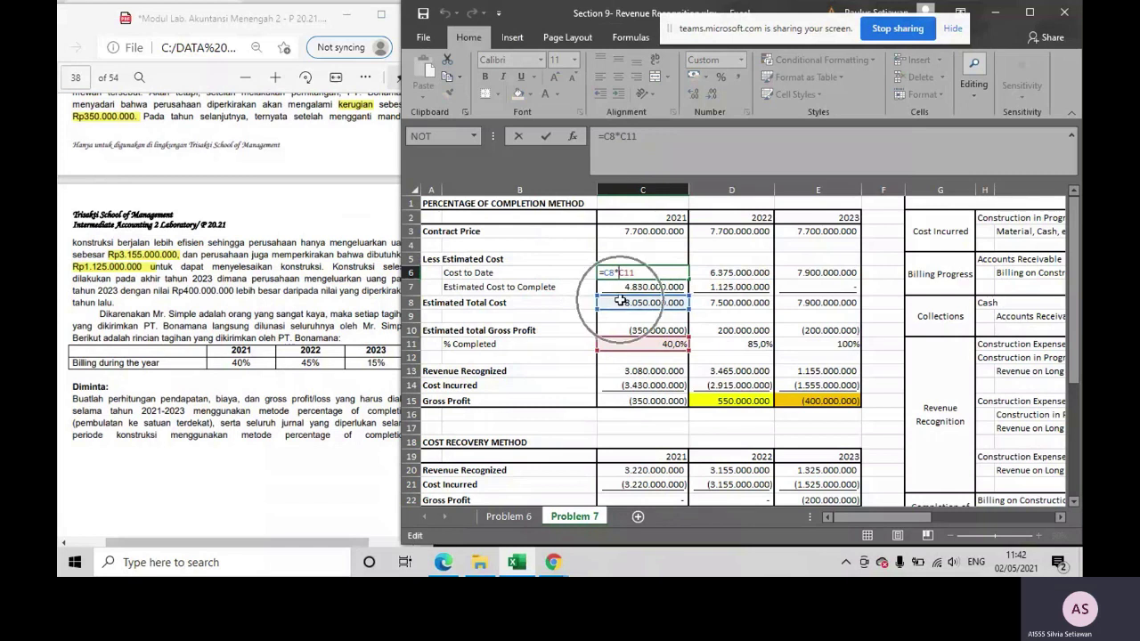
click(610, 347)
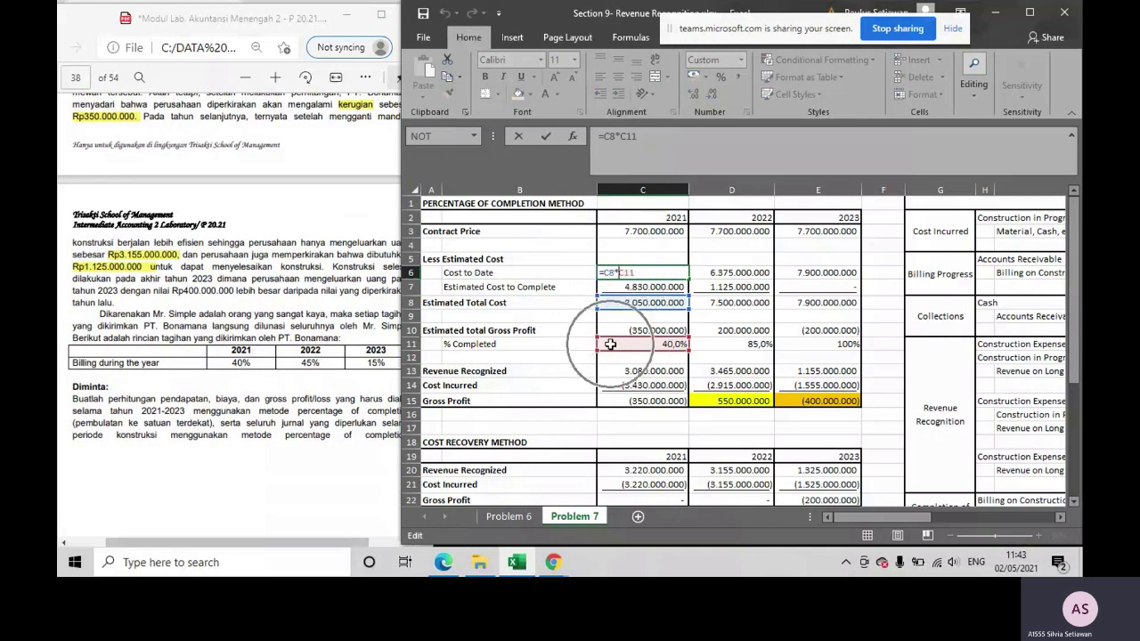
key(Return)
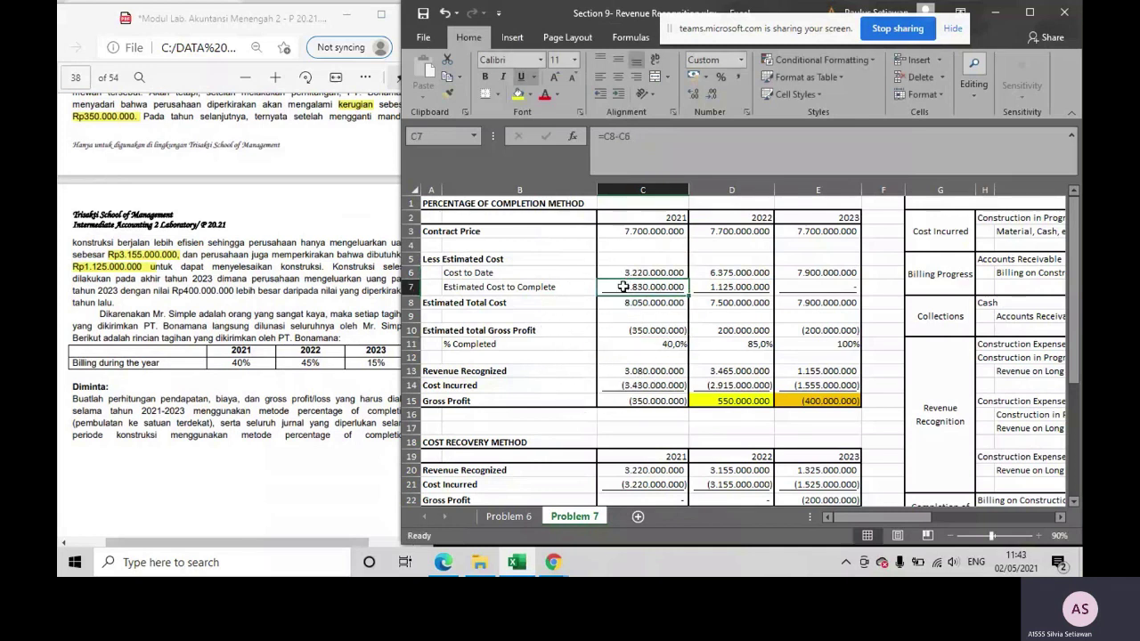
Inspect the 2021 Estimated Cost to Complete formula in C7, then review the 2021 figures in C6:C11
double_click(623, 287)
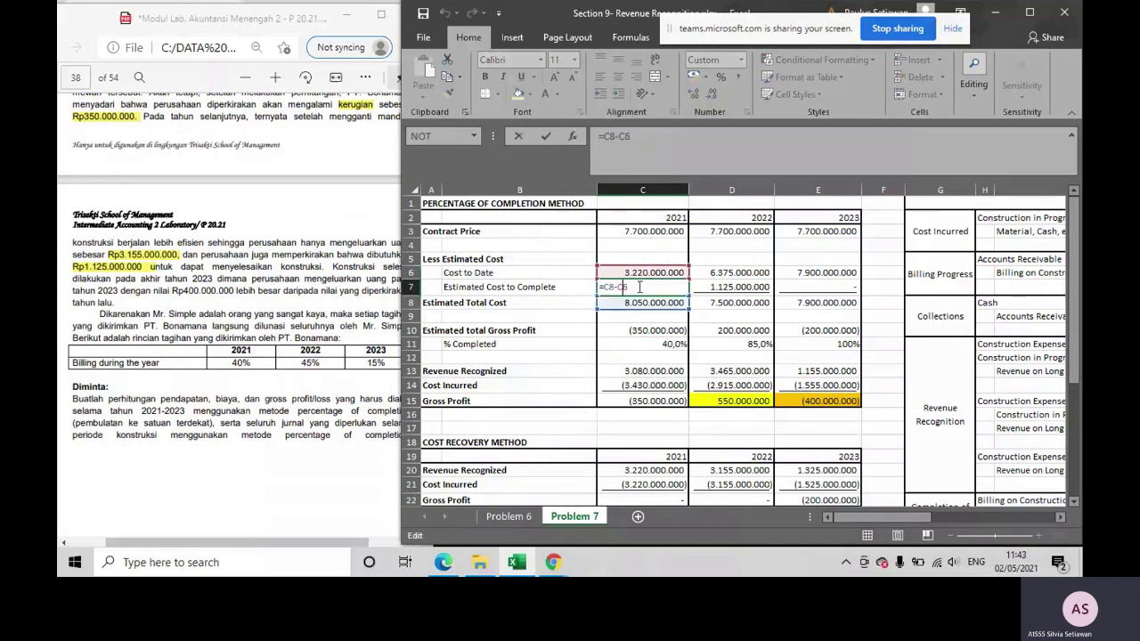
click(640, 308)
key(Return)
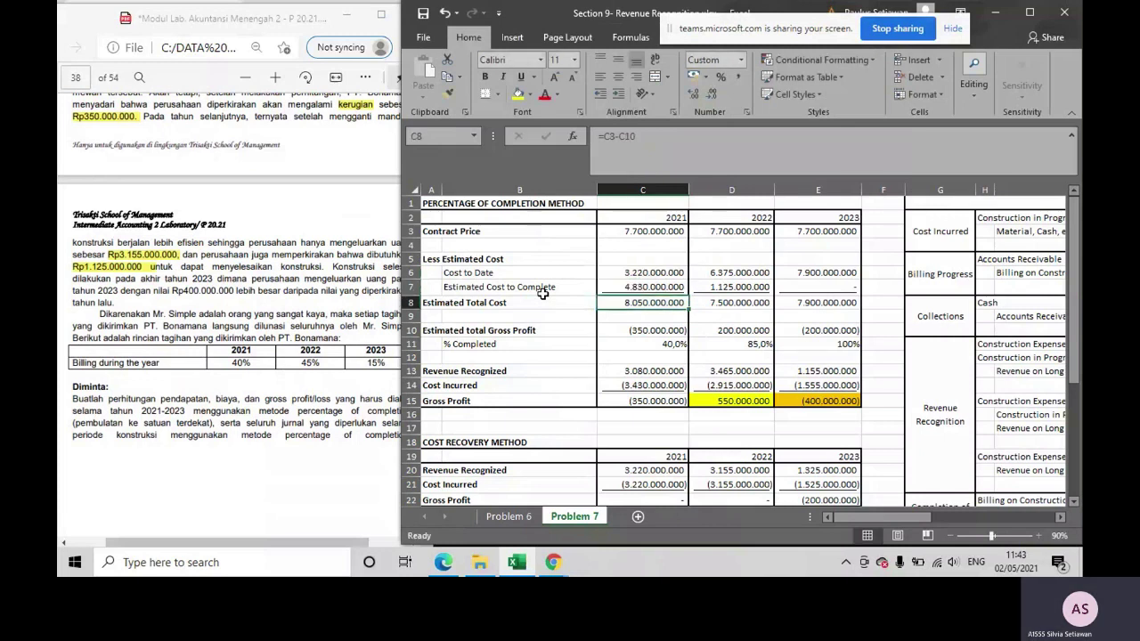
drag(619, 267, 609, 347)
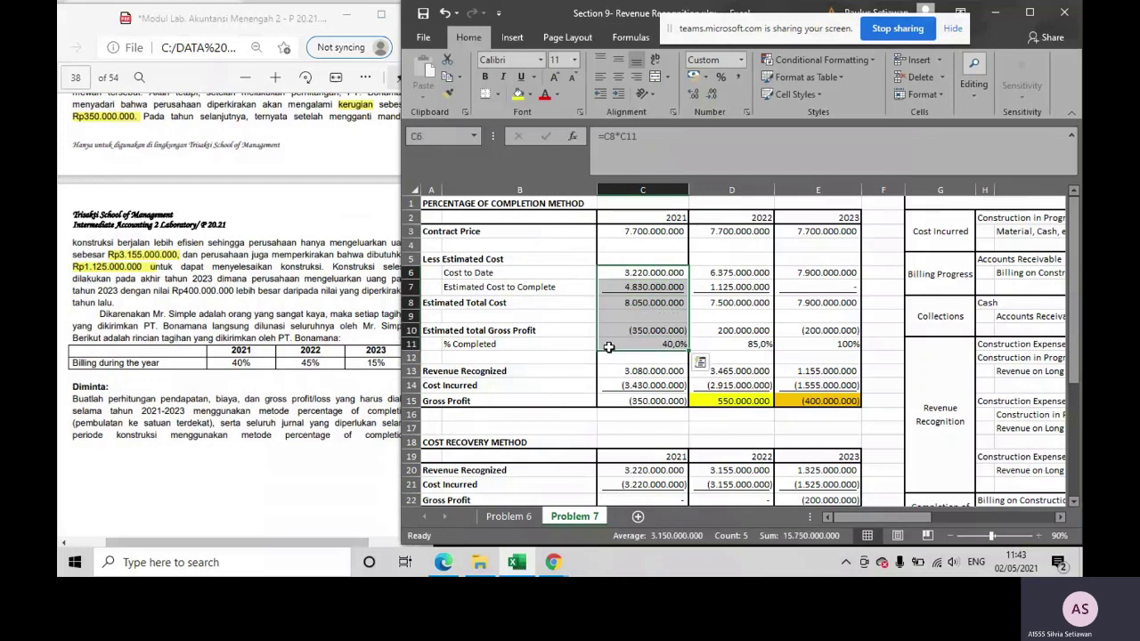
Check the 2022 Cost to Date formula in D6 against the highlighted Rp3.155.000.000 cost in the PDF
click(714, 272)
double_click(714, 272)
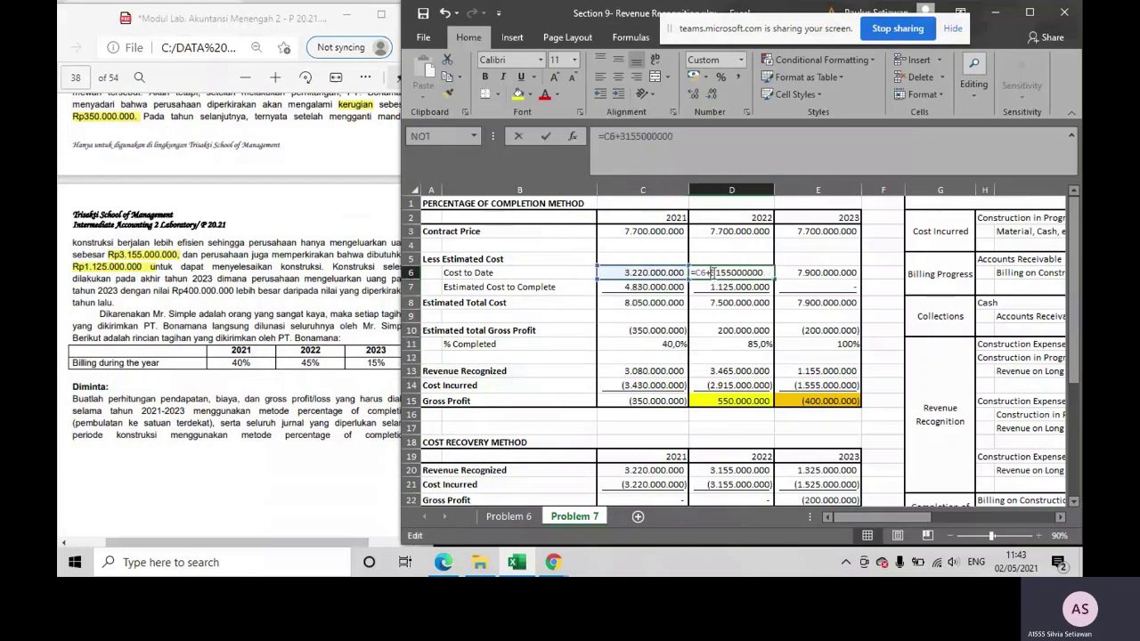
key(ctrl)
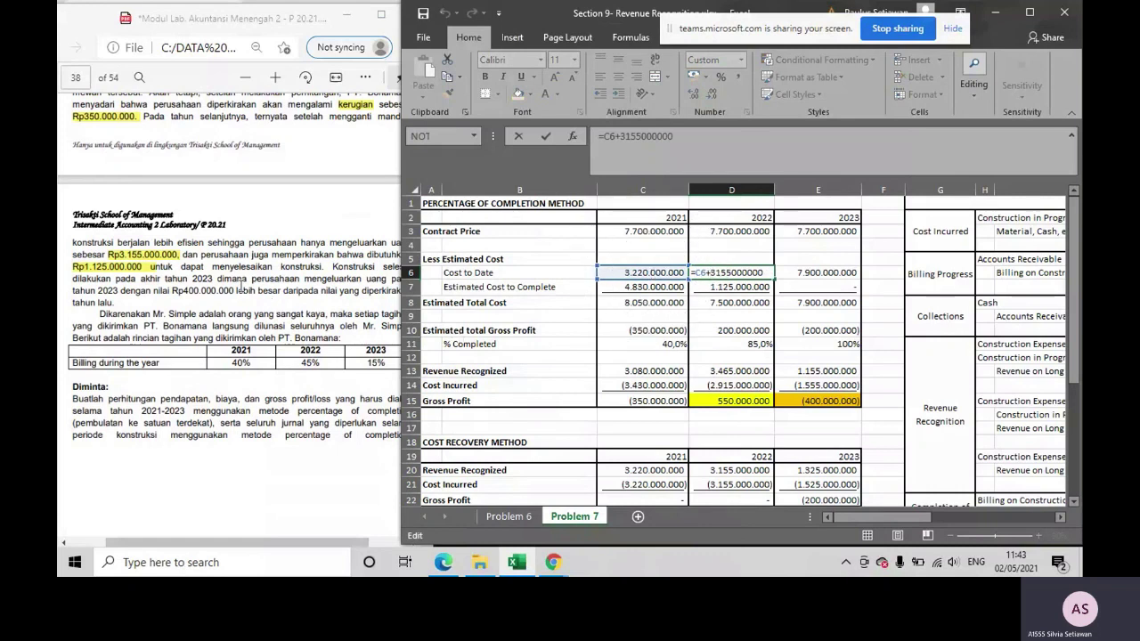
click(174, 256)
double_click(174, 255)
drag(171, 258, 142, 264)
click(212, 183)
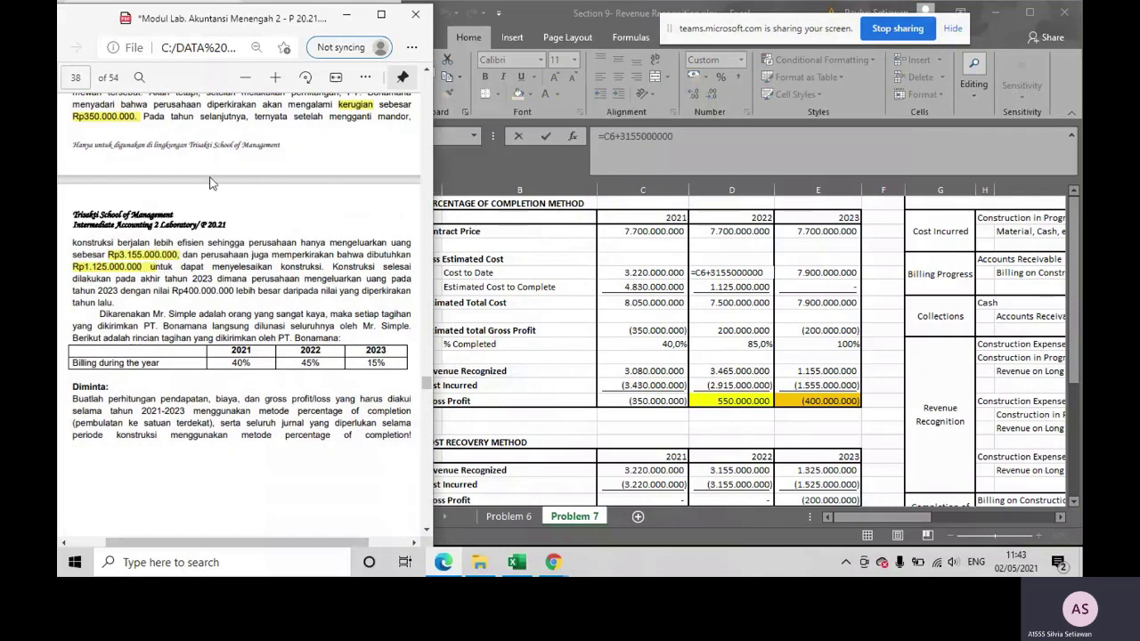
key(ctrl)
click(741, 273)
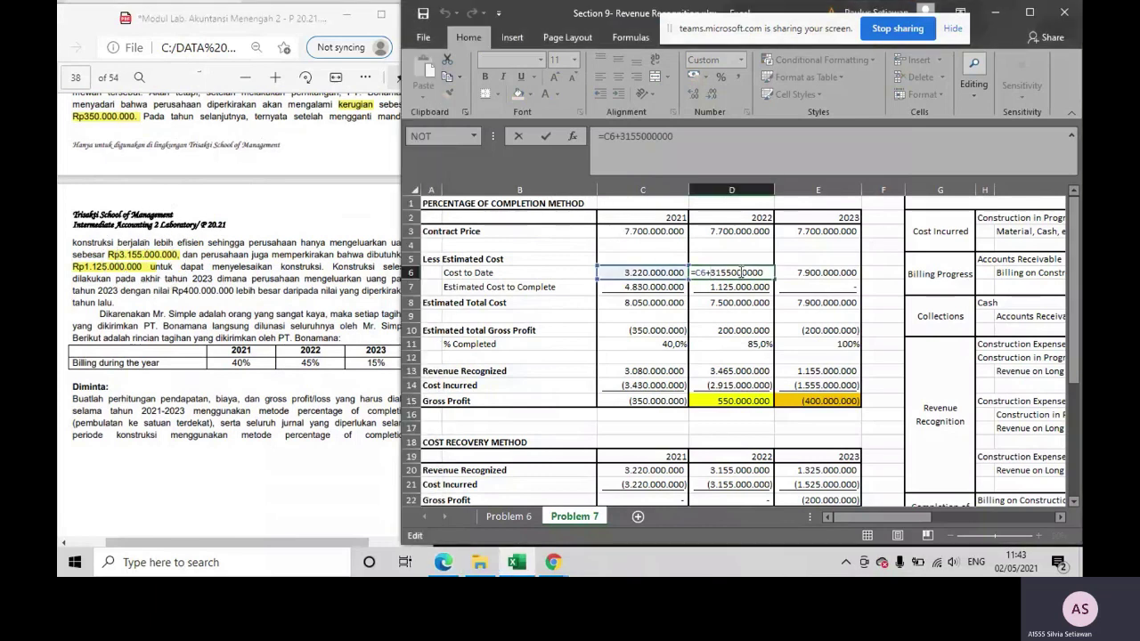
key(ctrl)
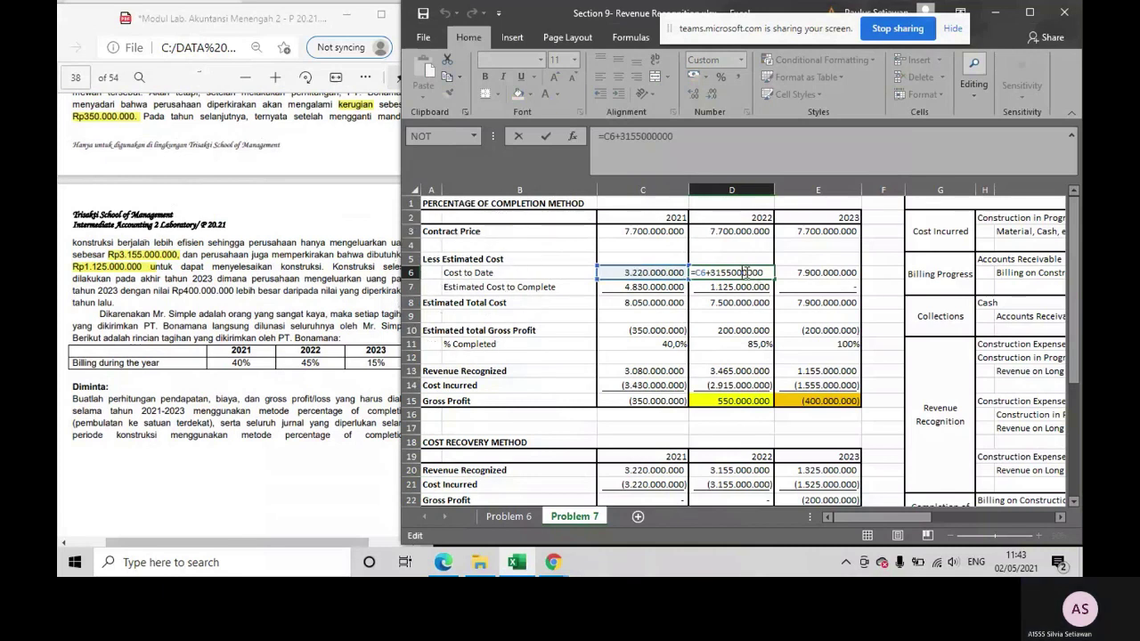
key(Return)
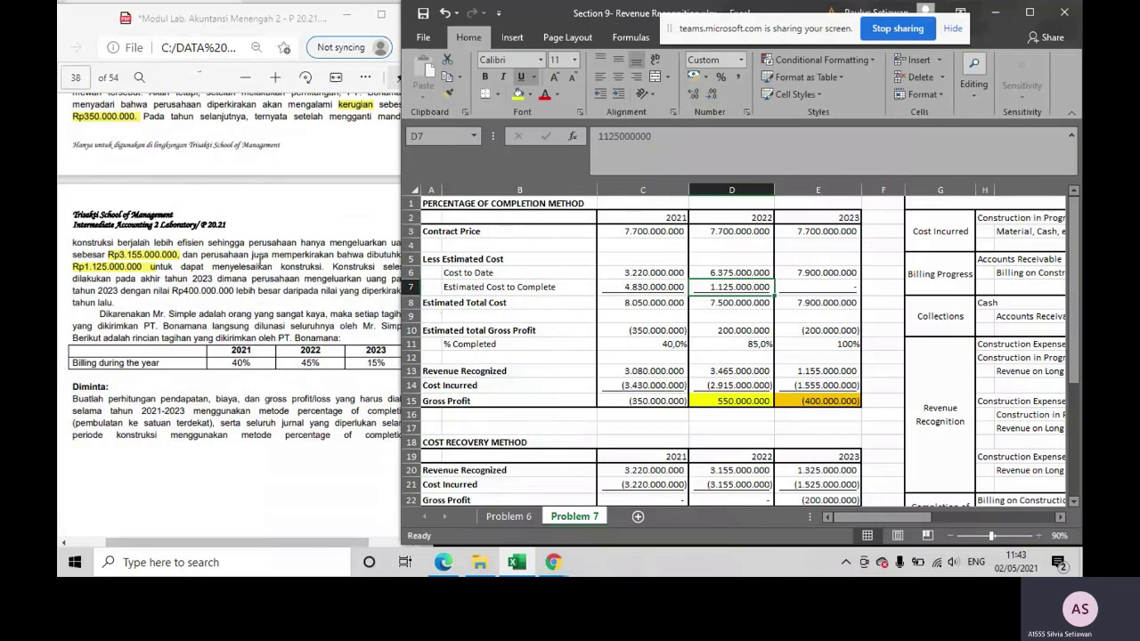
Highlight "memperkirakan" in yellow in the PDF sentence about the estimated completion cost
drag(272, 255, 335, 258)
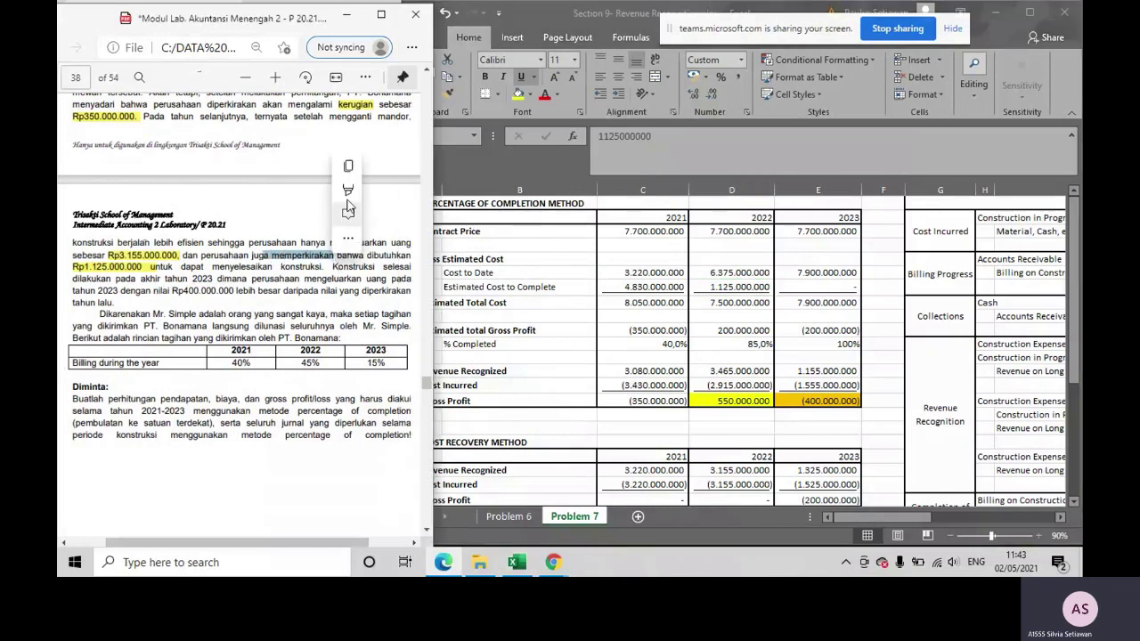
mouse_move(403, 193)
click(499, 191)
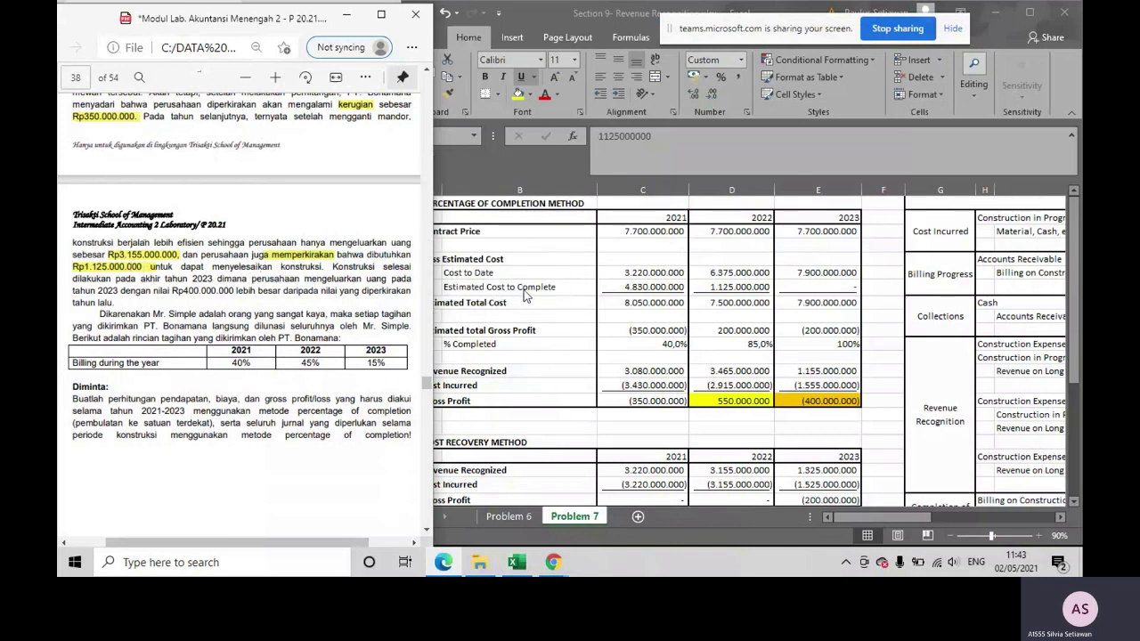
In the workbook, inspect the 2022 Estimated Cost to Complete and the formulas for Estimated Total Cost in D8 and Estimated total Gross Profit in D10
click(736, 285)
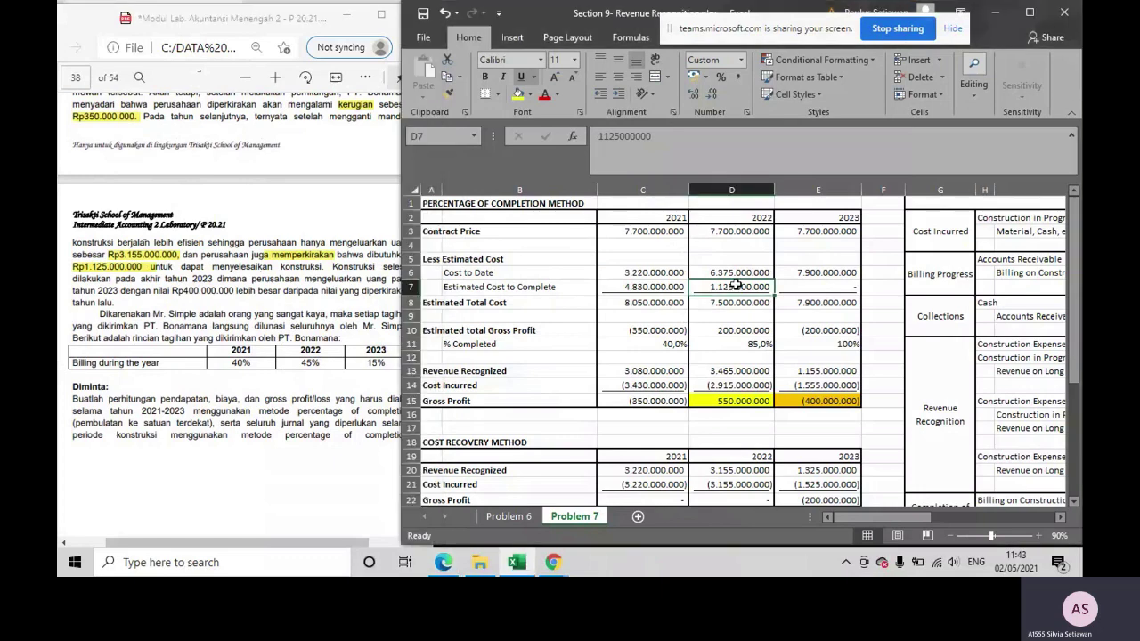
double_click(725, 303)
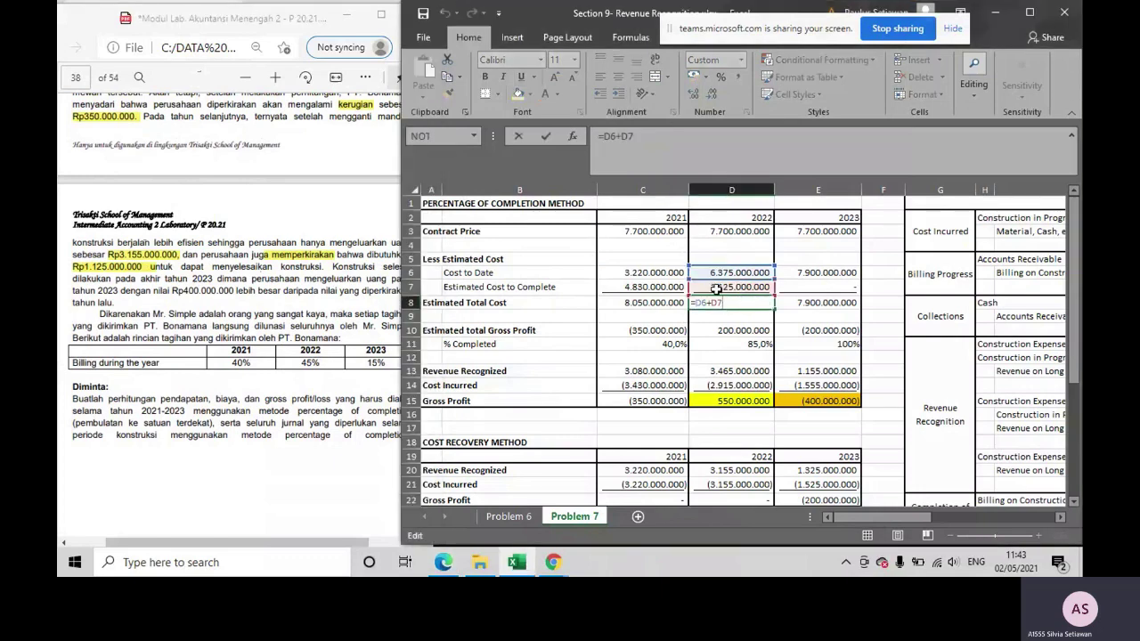
key(Return)
double_click(709, 331)
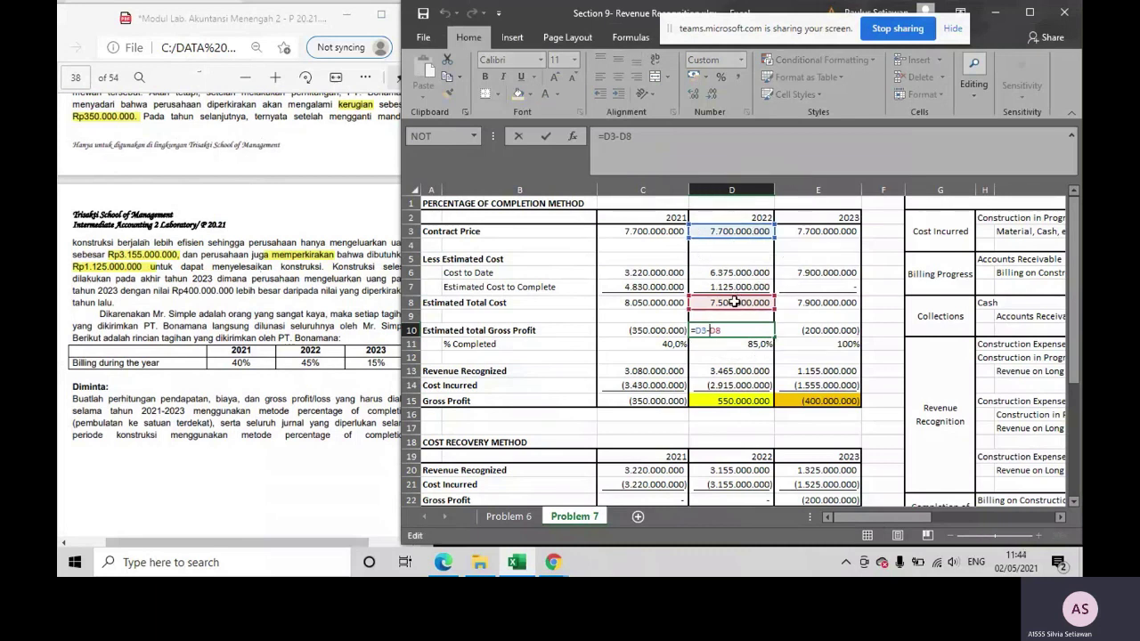
key(Return)
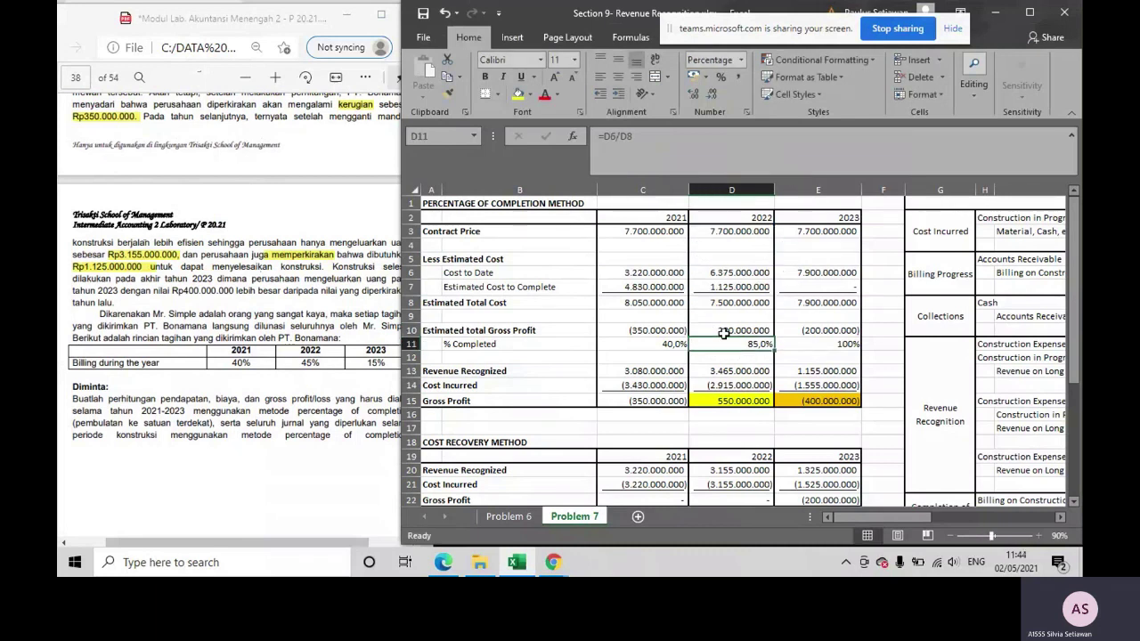
Inspect the 2022 % Completed formula in D11 and the cost cells it refers to
click(705, 332)
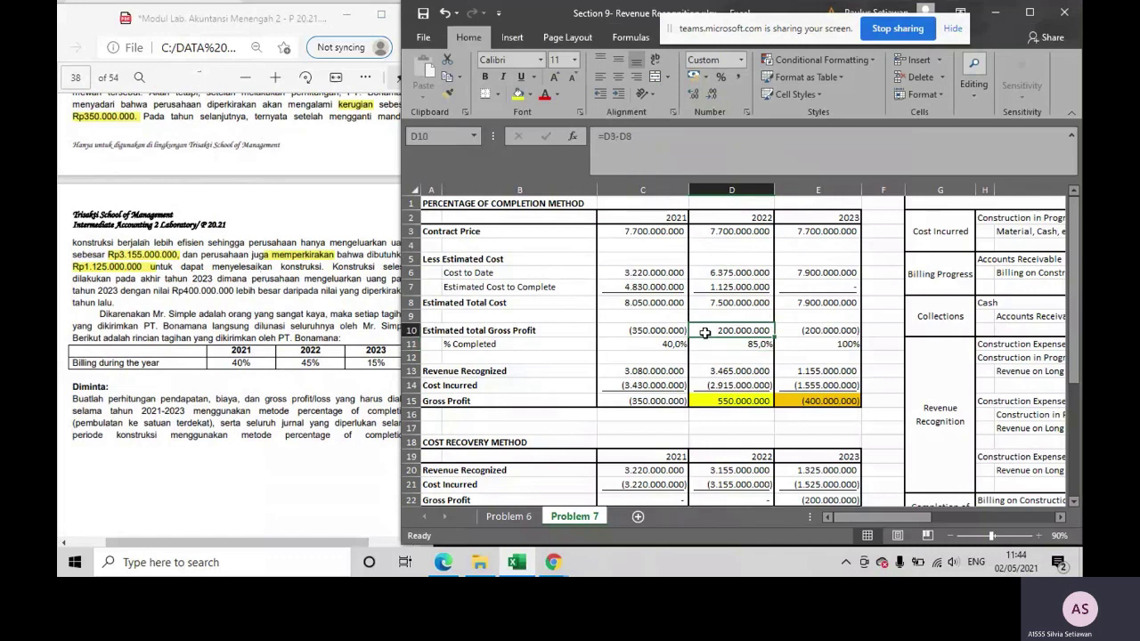
double_click(706, 343)
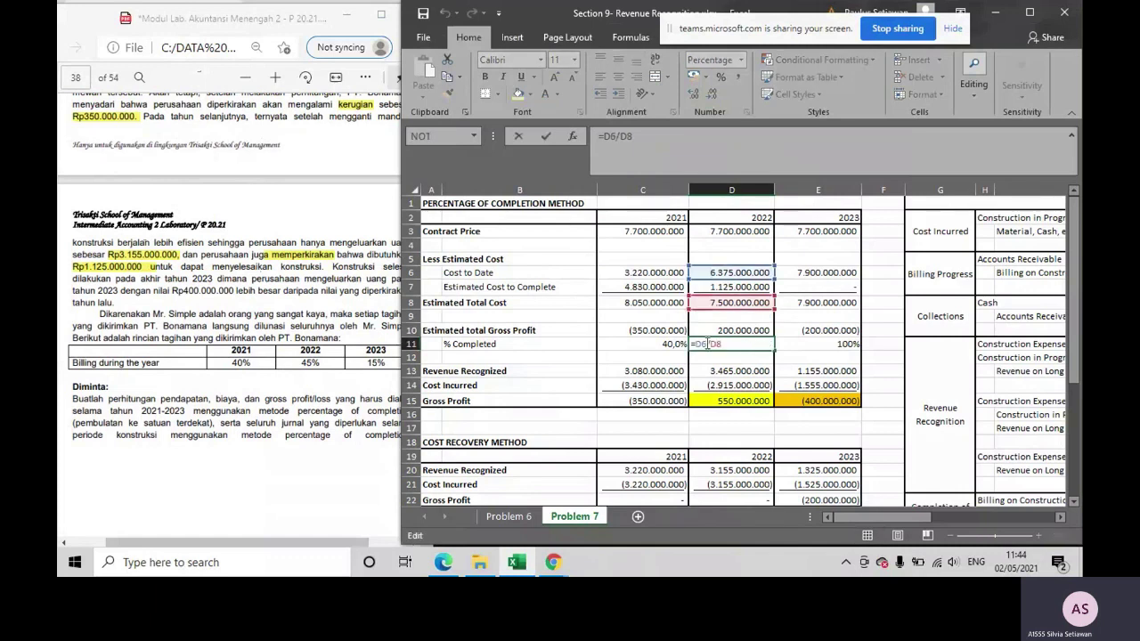
key(ctrl)
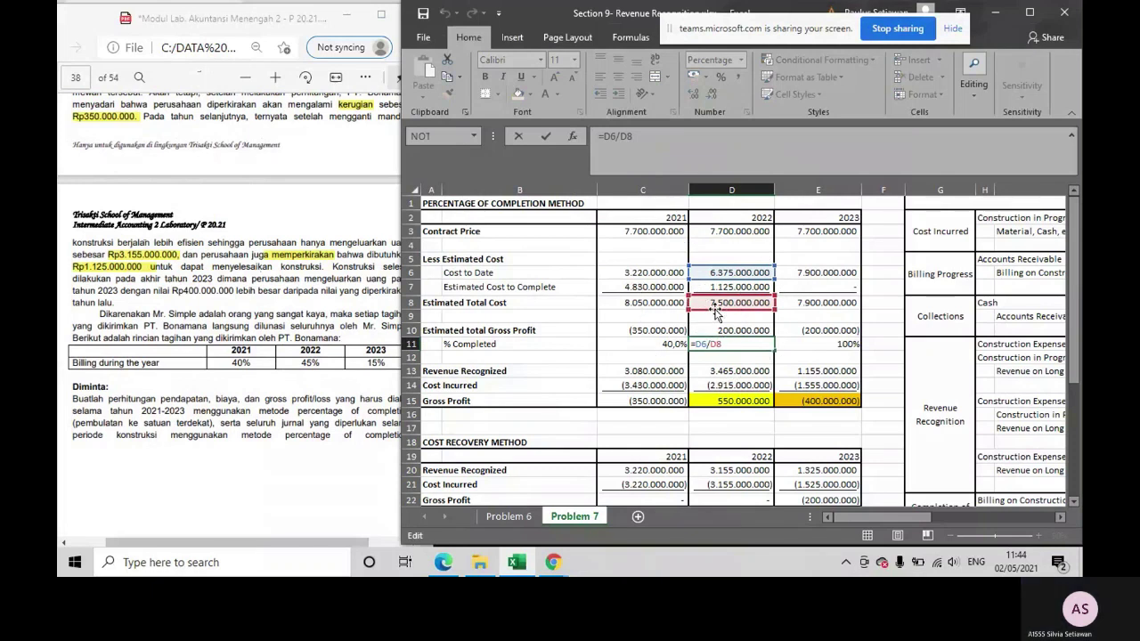
key(Return)
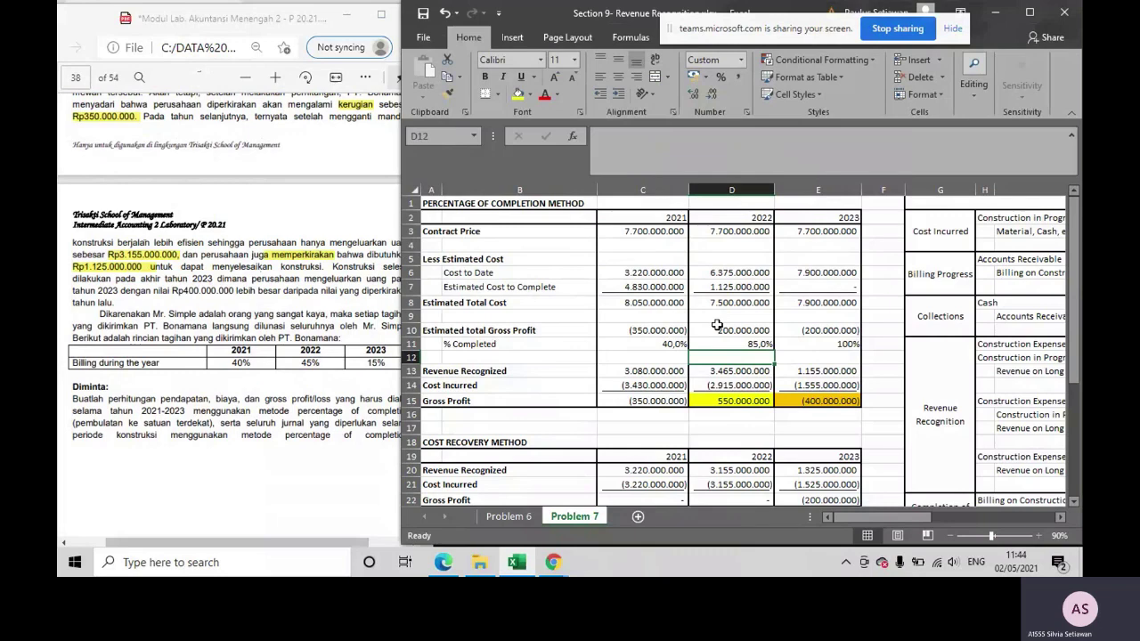
Compare the 2021 and 2022 Estimated total Gross Profit and the 2021 % Completed with the problem text in the PDF
scroll(716, 325, down, 2)
scroll(716, 325, up, 2)
scroll(717, 325, down, 1)
scroll(716, 325, up, 1)
click(665, 344)
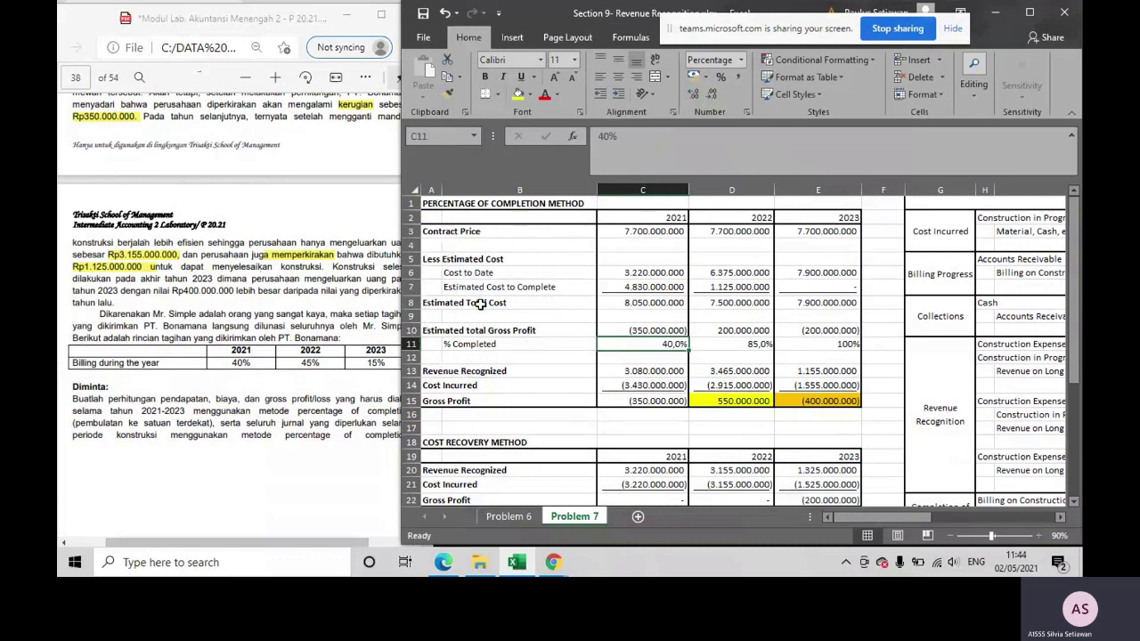
click(618, 332)
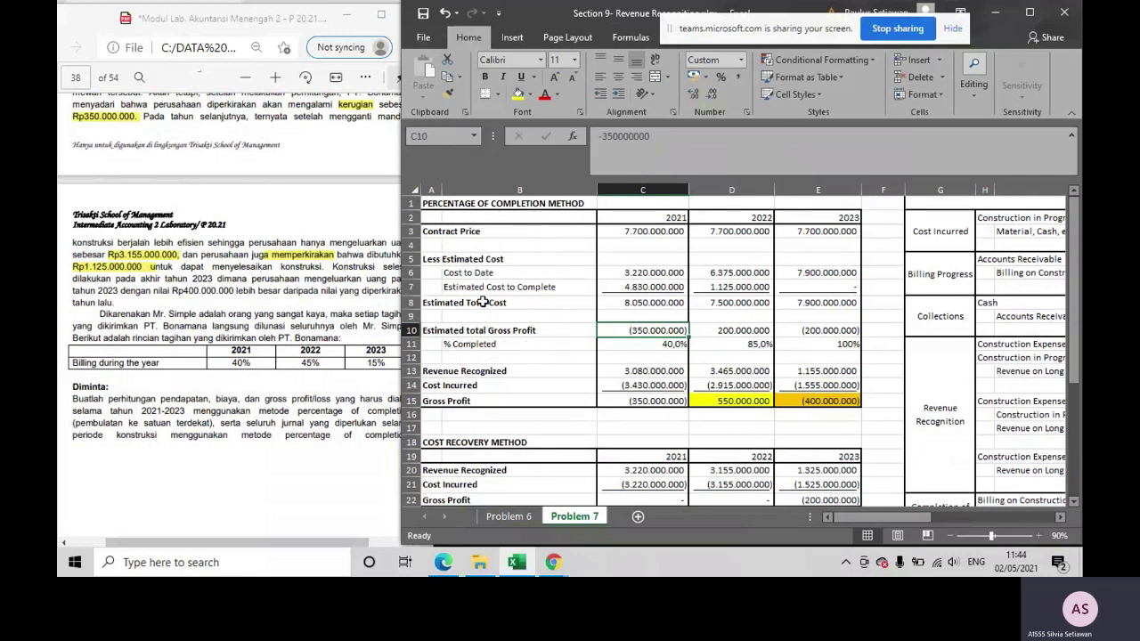
click(758, 329)
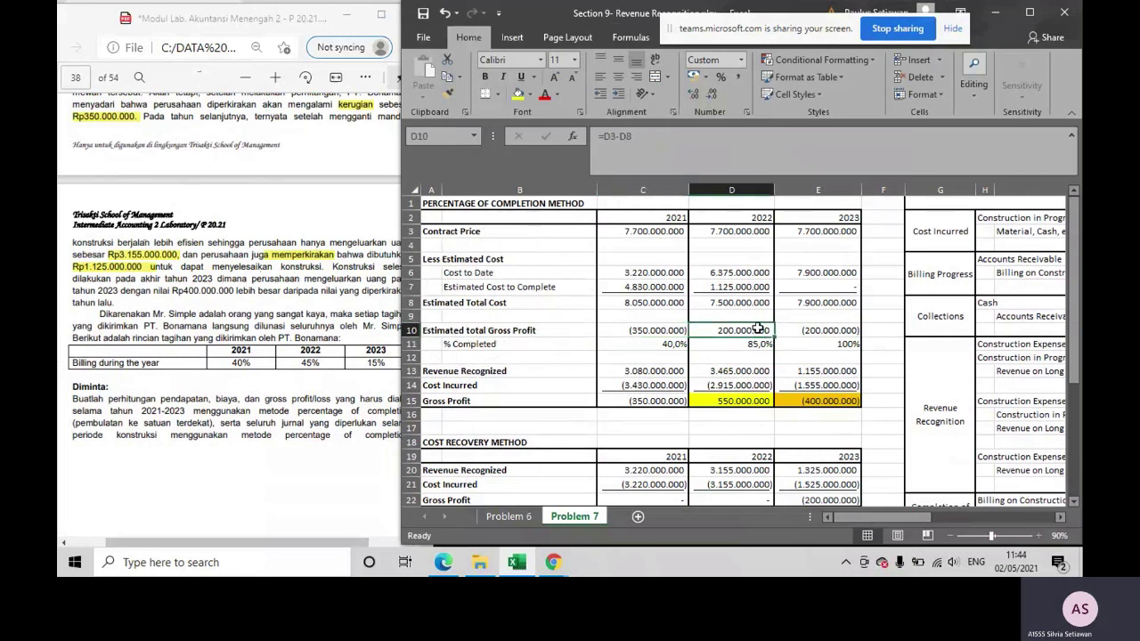
click(266, 271)
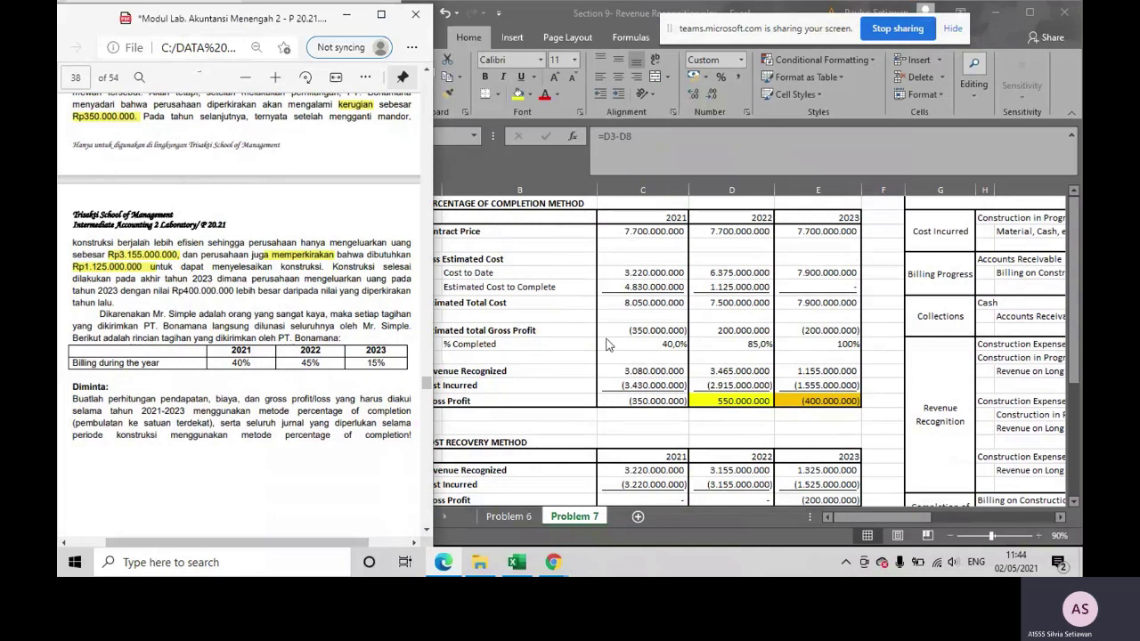
click(732, 331)
Open the 2023 Cost to Date formula in E6 and highlight "Rp400.000.000 lebih besar daripada nilai yang diperkirakan tahun lalu" in yellow in the PDF
double_click(826, 272)
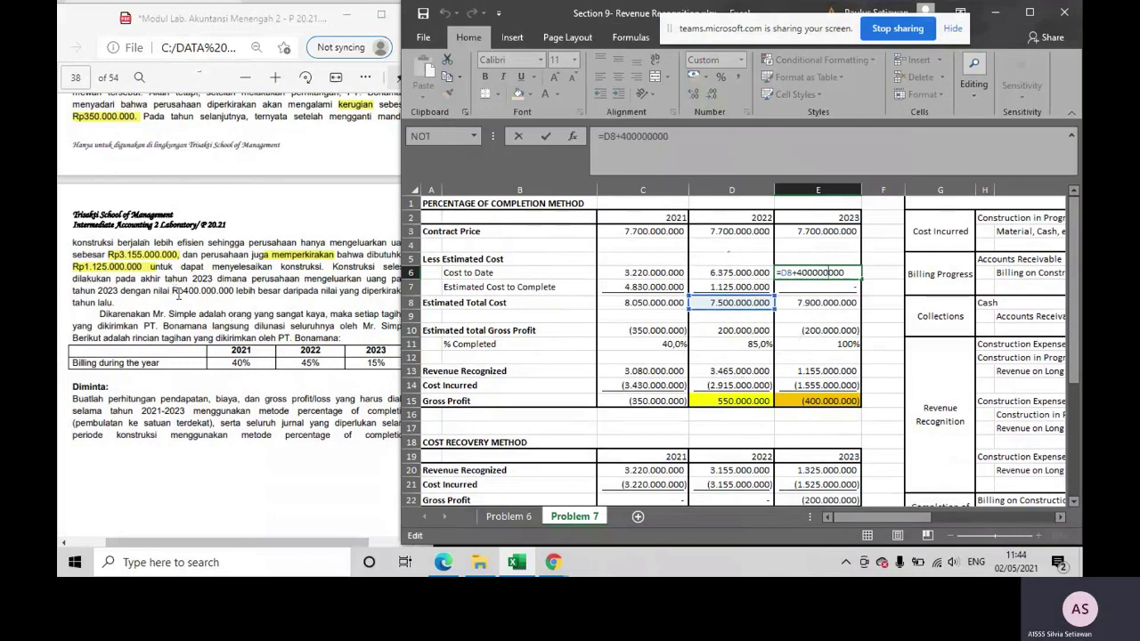
click(174, 294)
drag(173, 294, 114, 304)
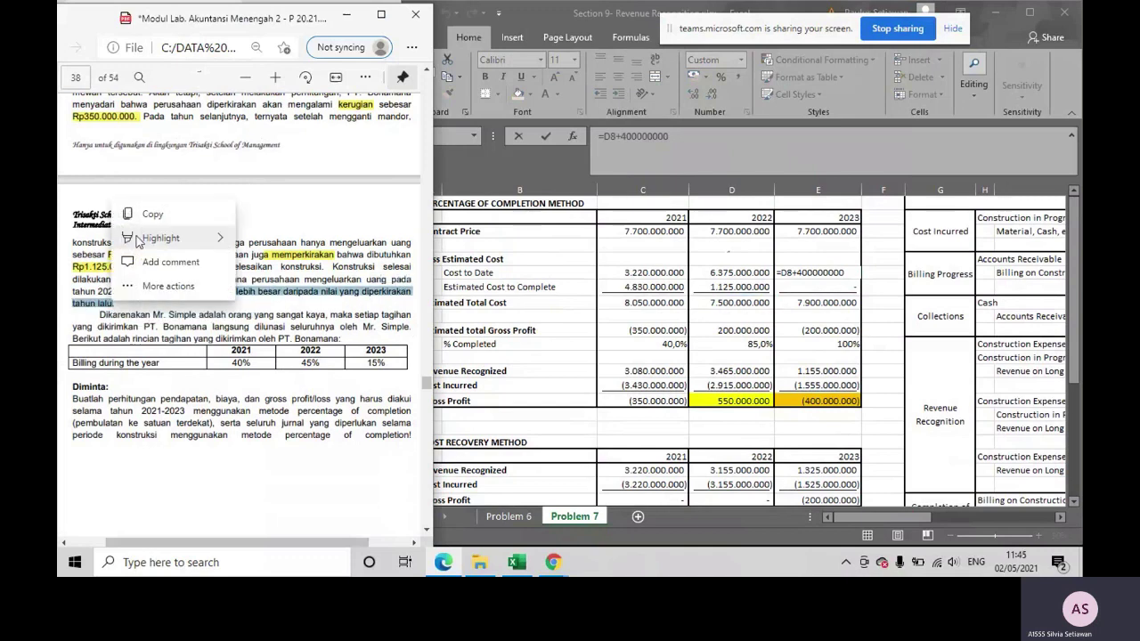
click(278, 238)
Trace the 2022 Estimated Total Cost reference in the 2023 Cost to Date formula and close the cell
click(795, 277)
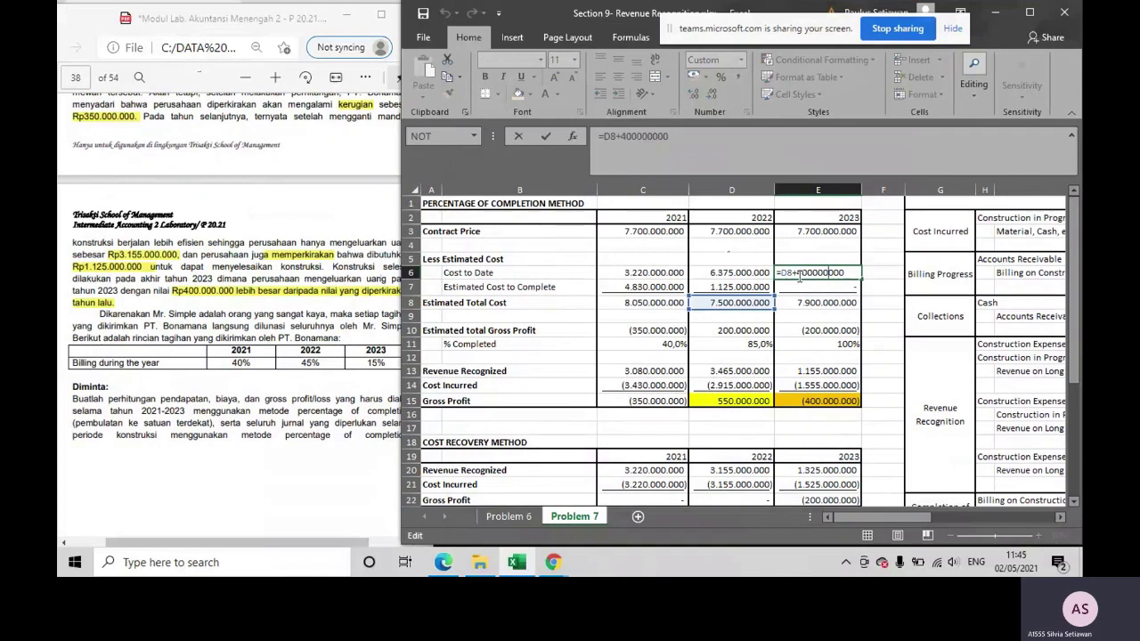
click(755, 304)
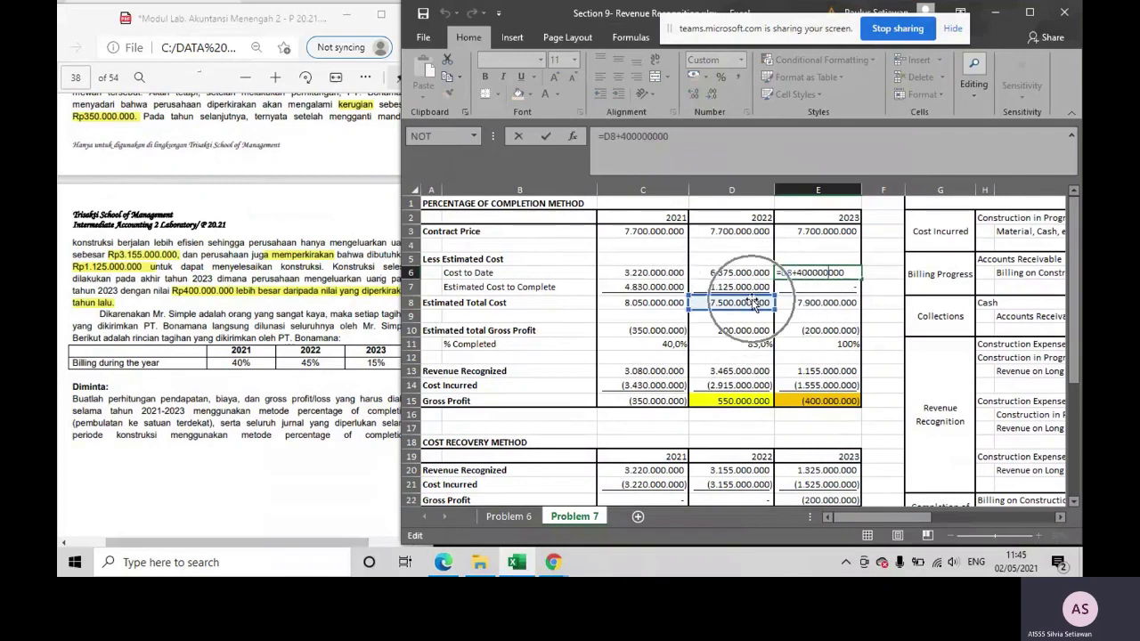
key(Return)
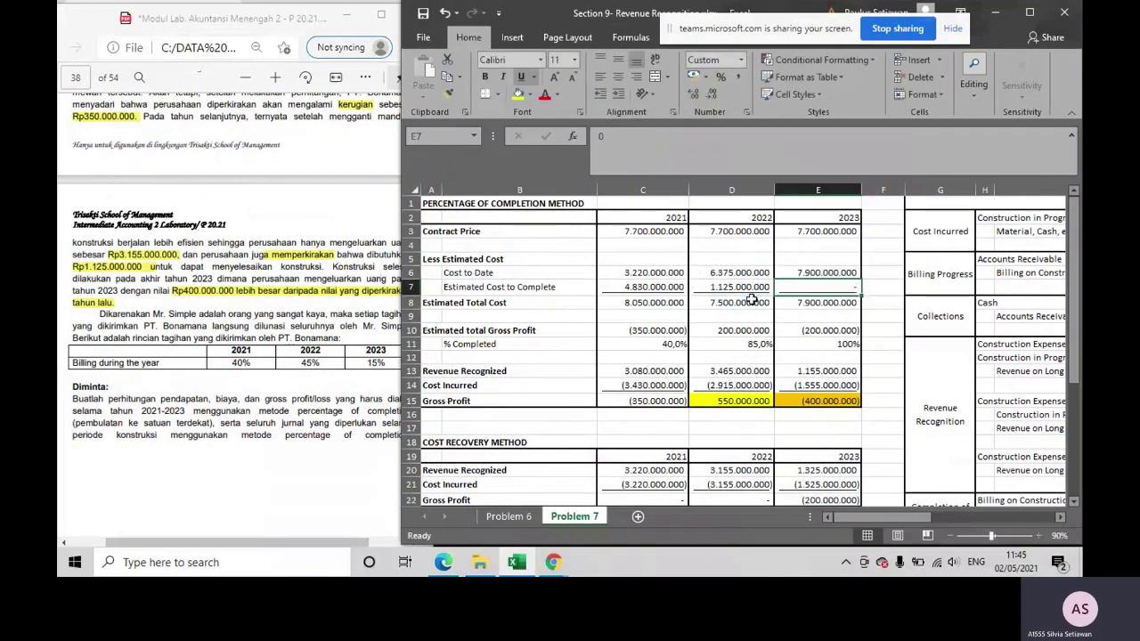
Inspect the 2023 Estimated Cost to Complete, Estimated Total Cost, % Completed and Estimated total Gross Profit formulas in column E
click(776, 290)
click(803, 286)
click(805, 305)
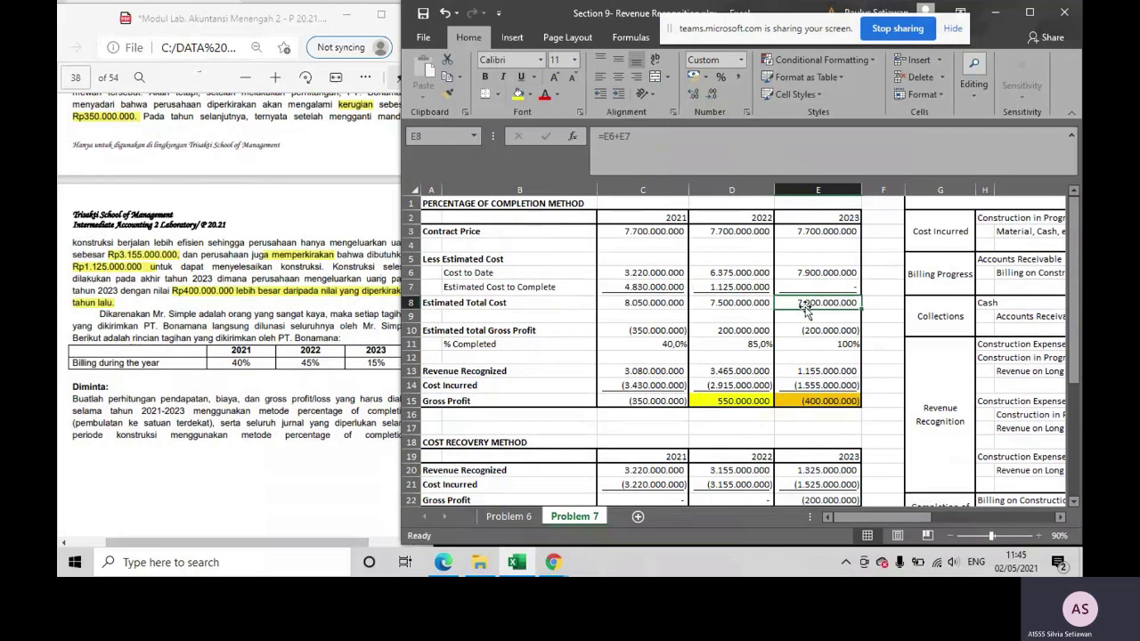
click(806, 345)
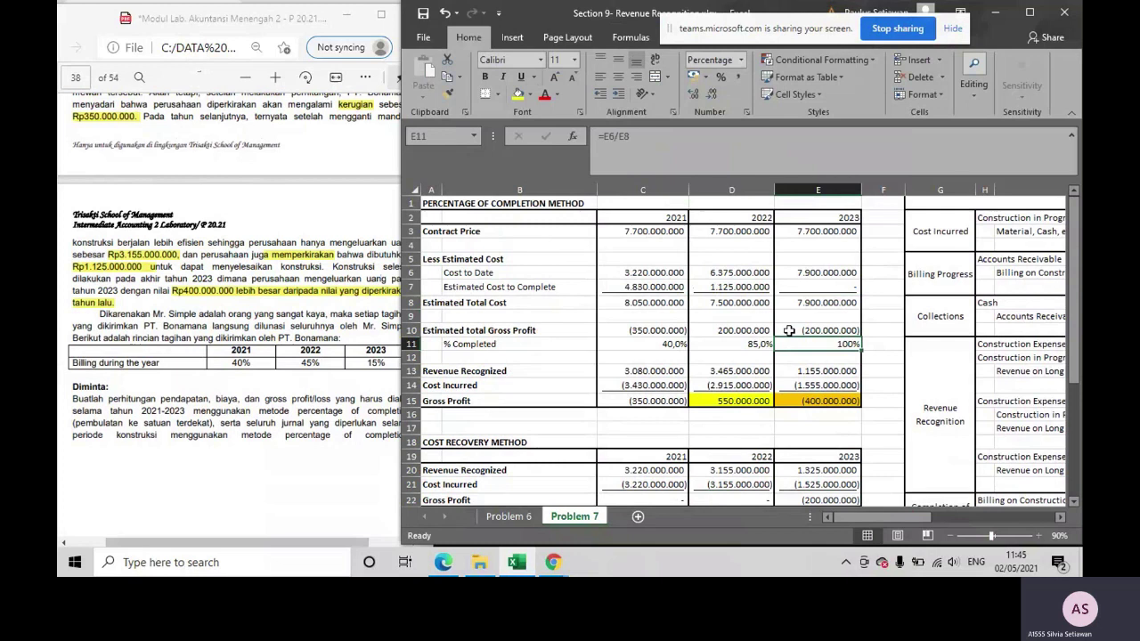
double_click(787, 330)
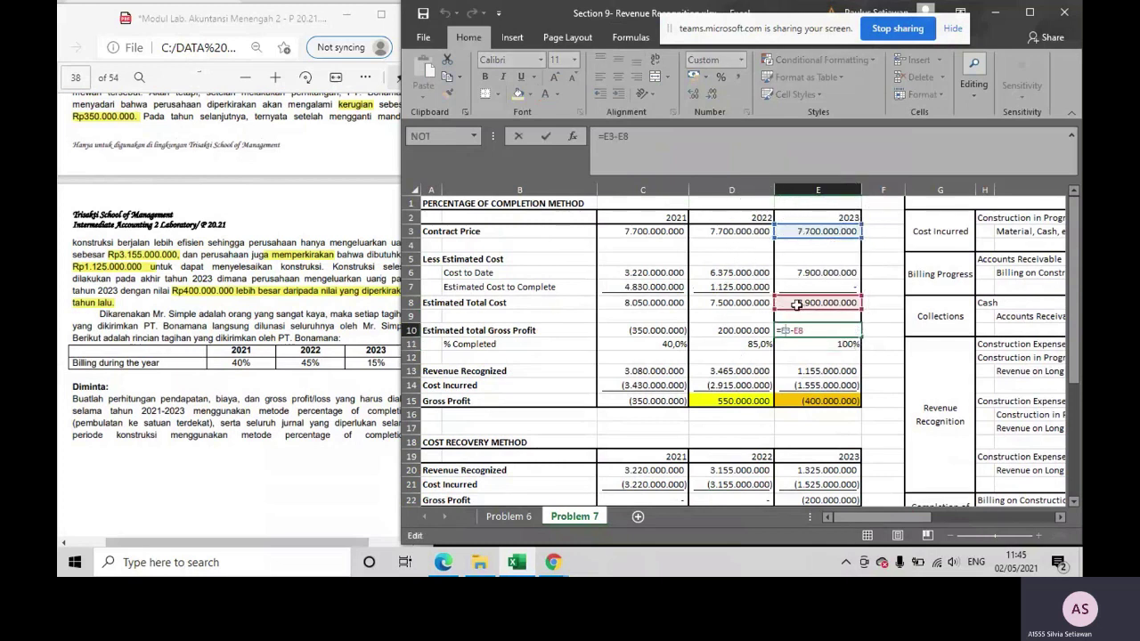
scroll(804, 328, down, 1)
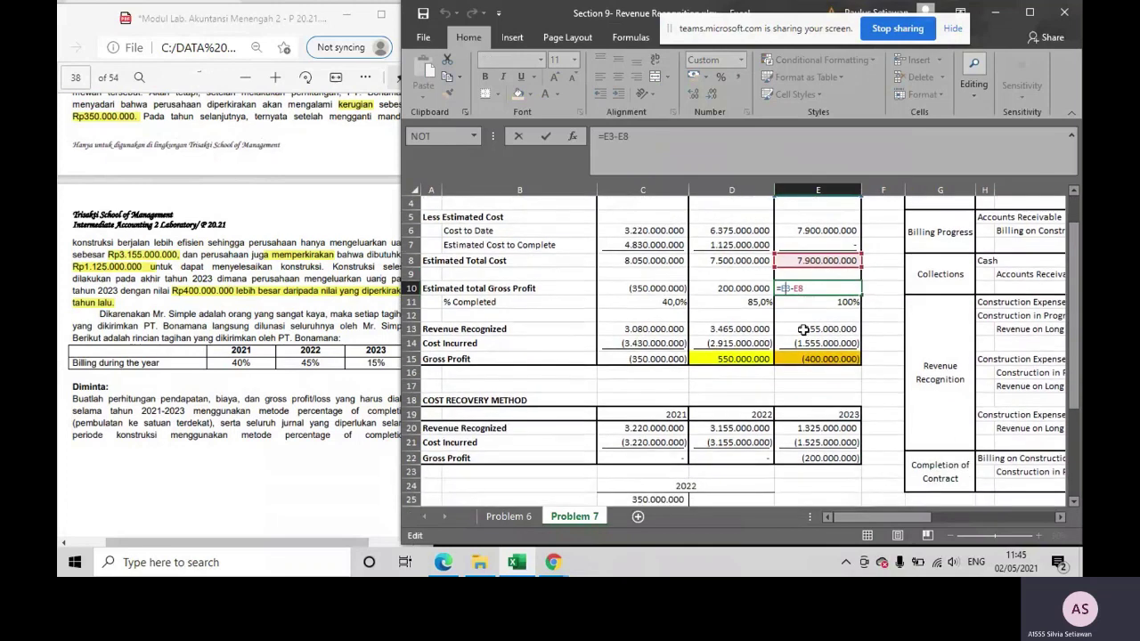
key(Return)
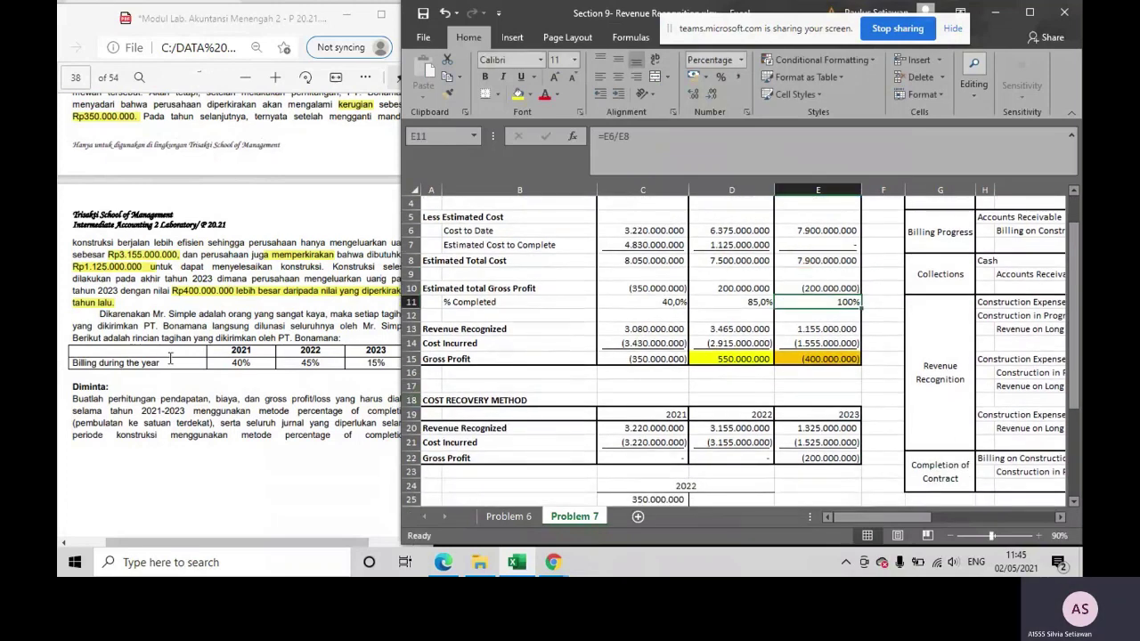
Highlight the "Billing during the year" row of the billing table in yellow in the PDF
click(176, 320)
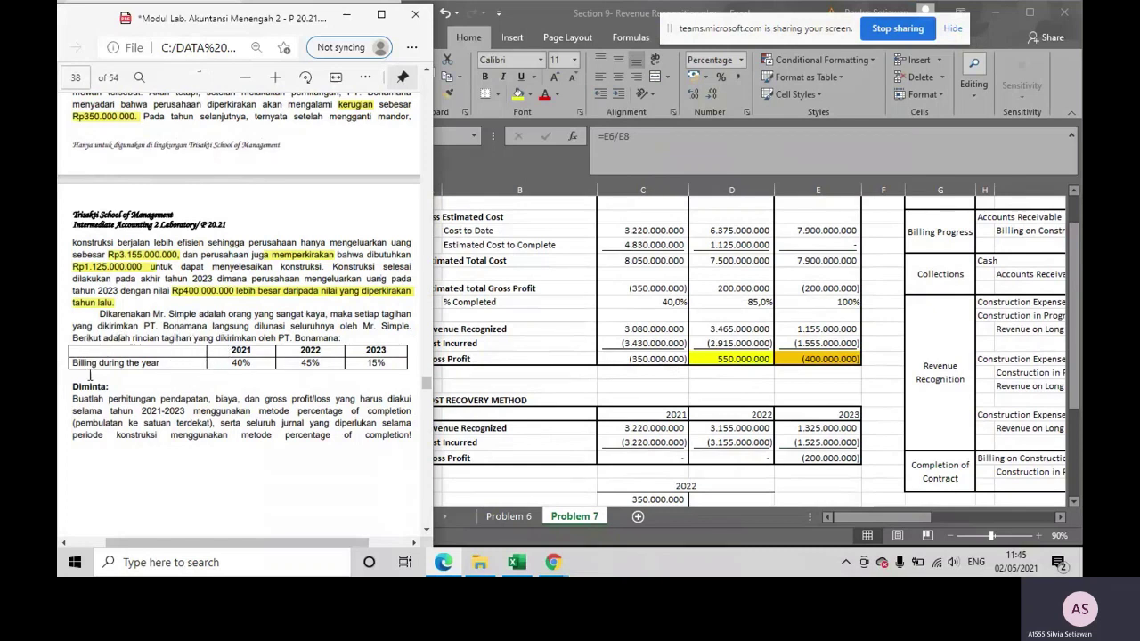
drag(70, 359, 394, 374)
click(402, 307)
mouse_move(450, 301)
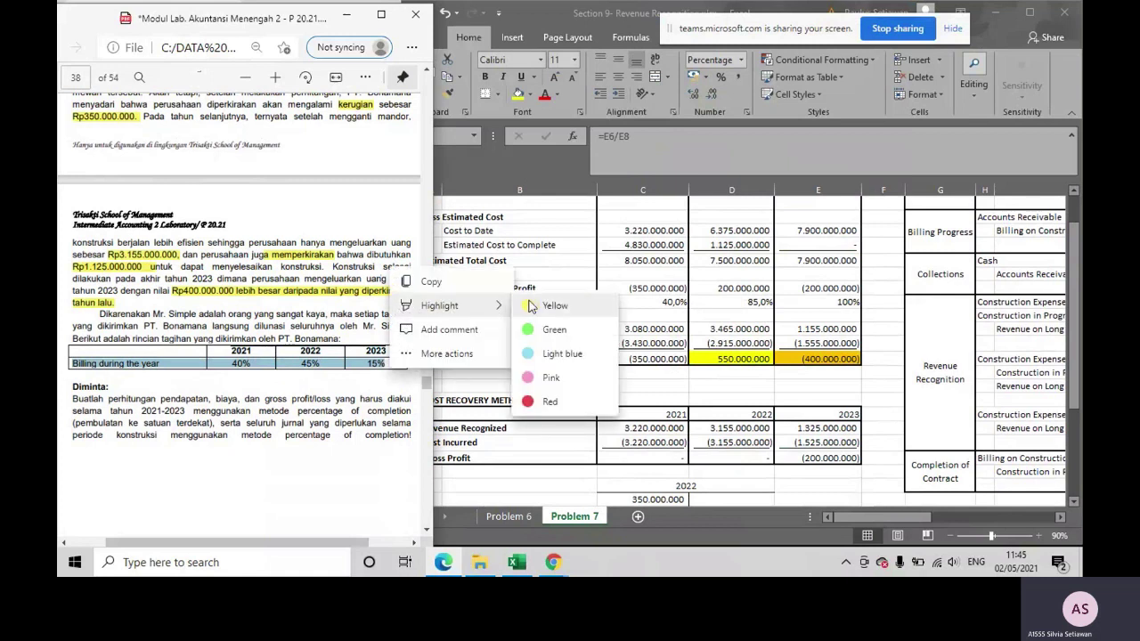
click(525, 304)
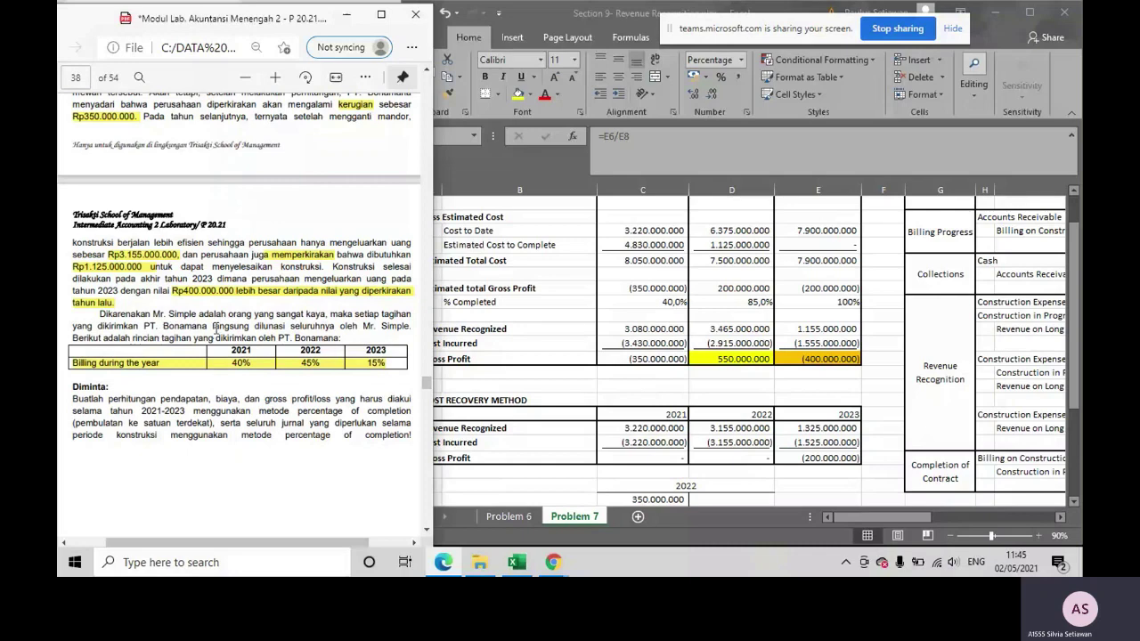
Review the 2021 Billing Progress and Collections journal entries in the Problem 7 sheet, then return to the percentage-of-completion table
drag(848, 520, 938, 518)
click(468, 283)
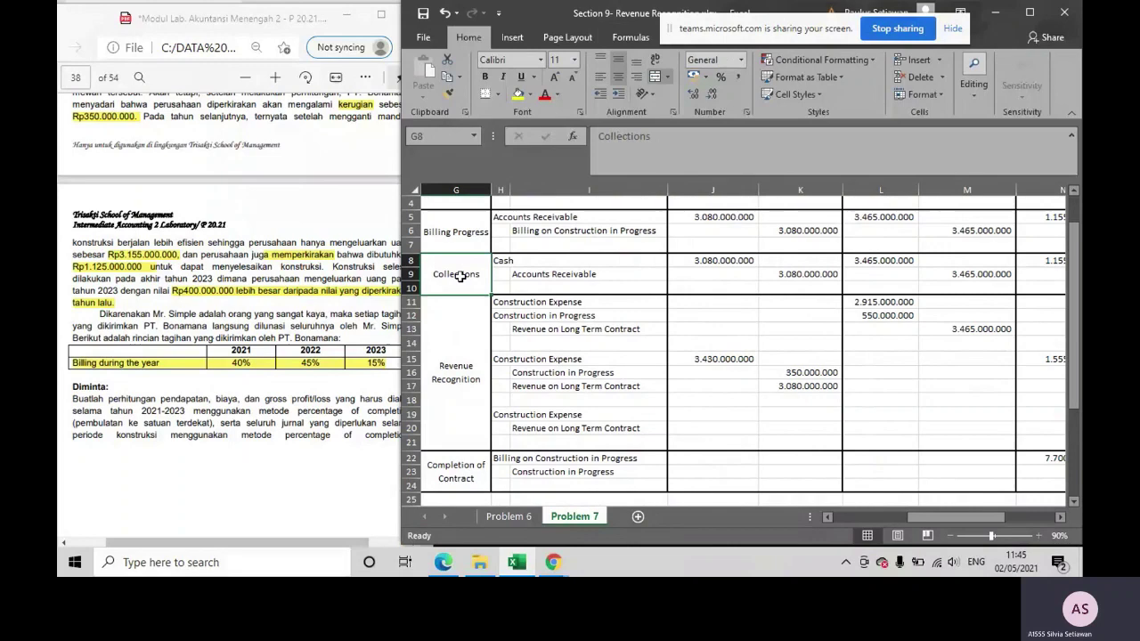
scroll(469, 283, up, 1)
drag(719, 259, 784, 272)
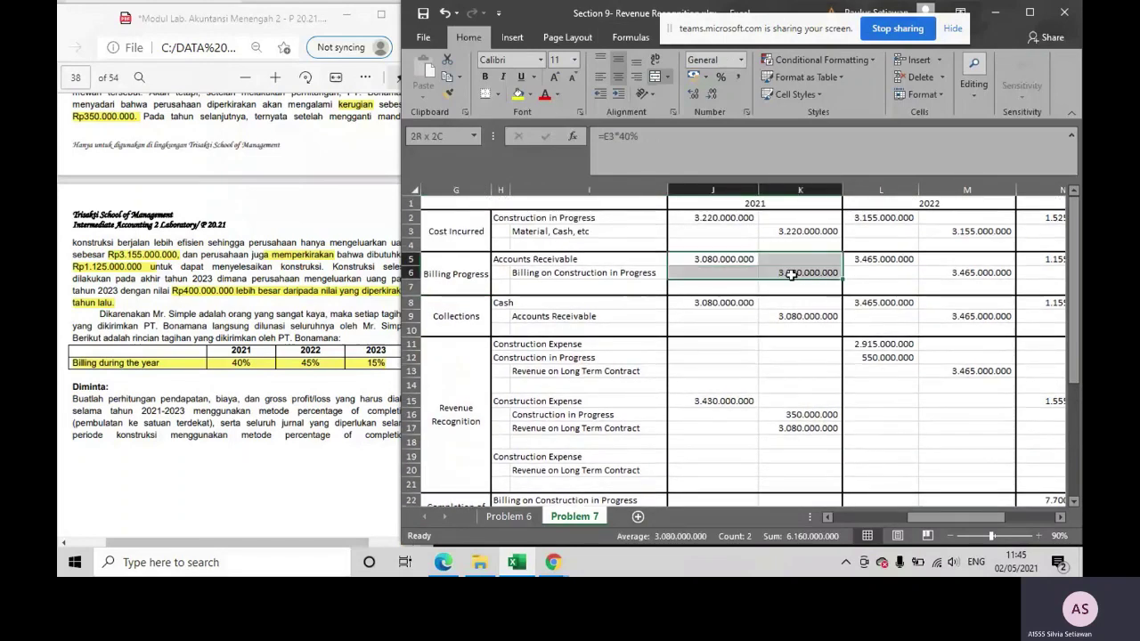
drag(726, 303, 797, 328)
drag(916, 518, 839, 518)
scroll(637, 406, down, 1)
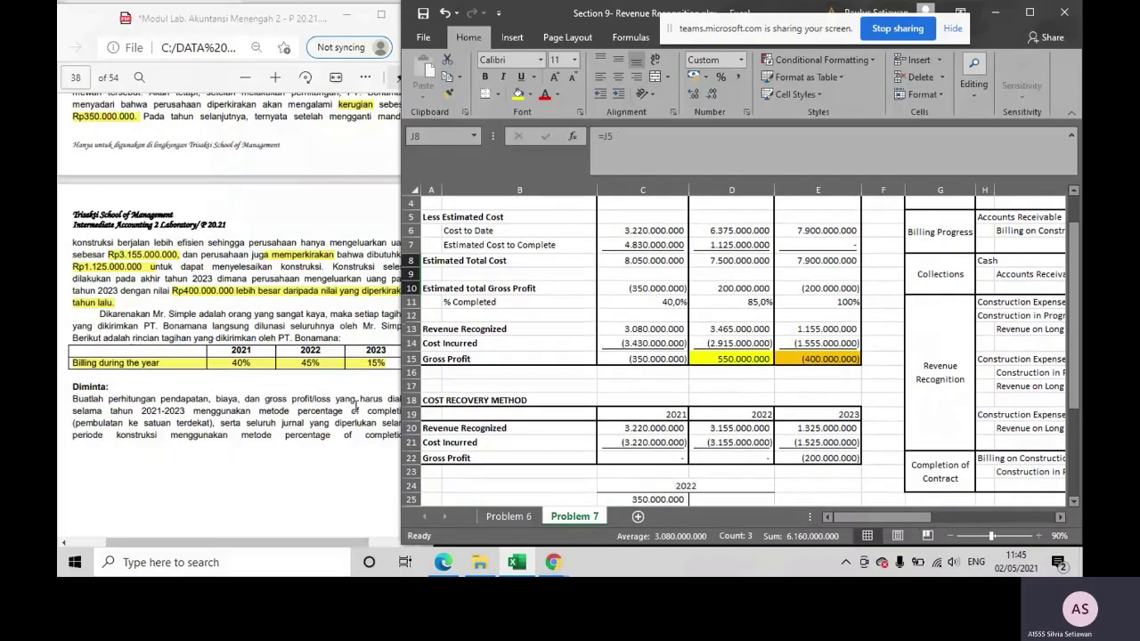
Check the Diminta requirements in the PDF, then switch back to Excel and maximize the workbook window
click(276, 434)
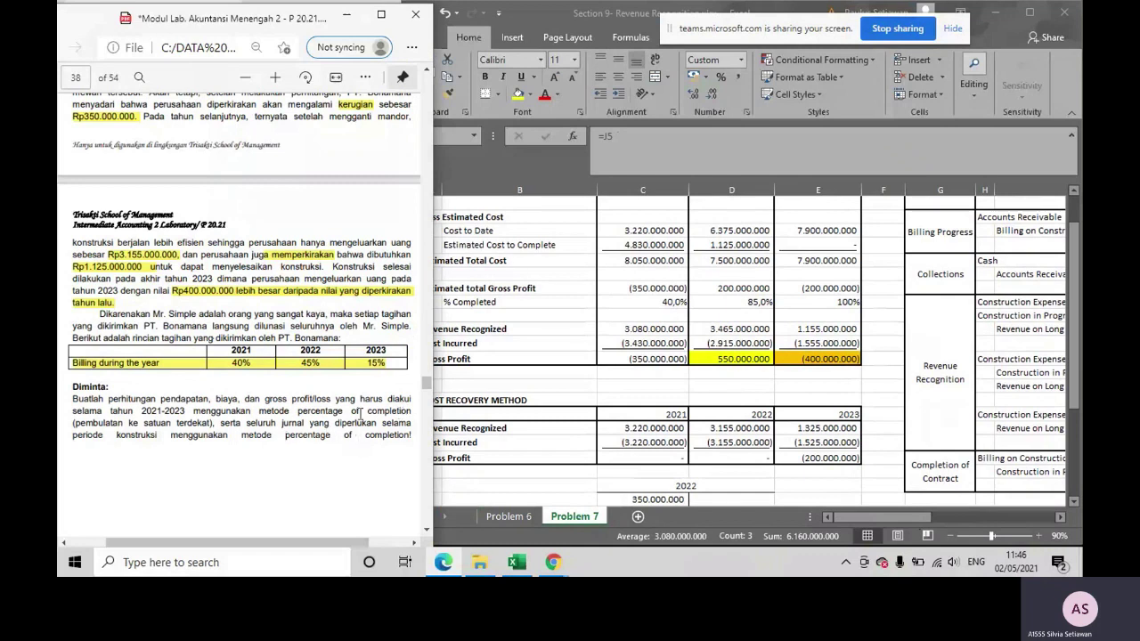
click(757, 301)
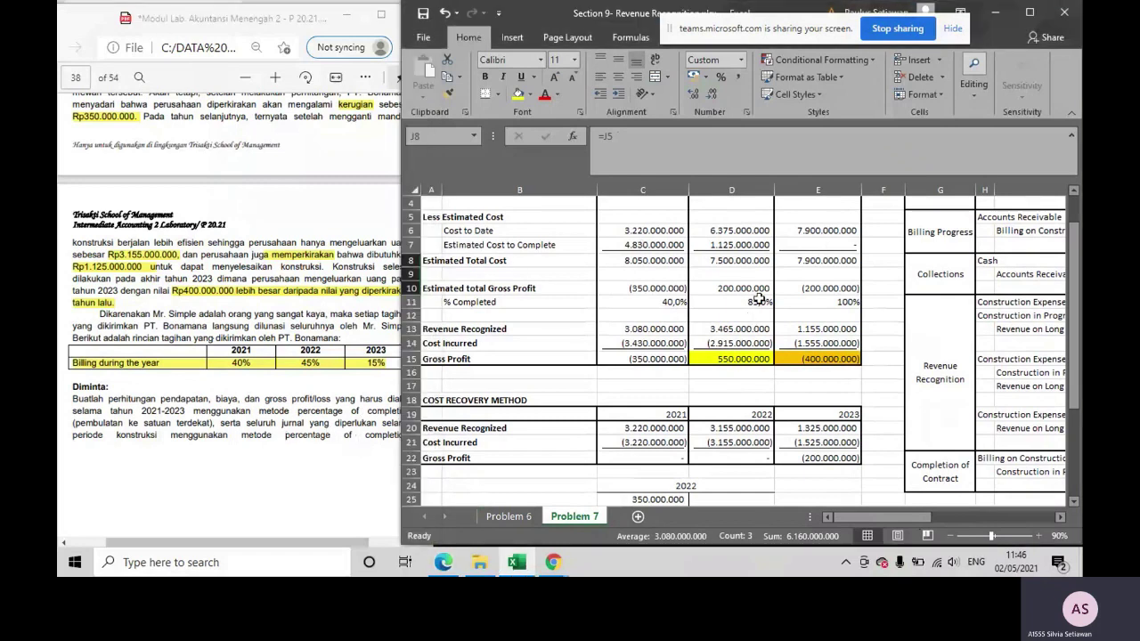
click(1028, 12)
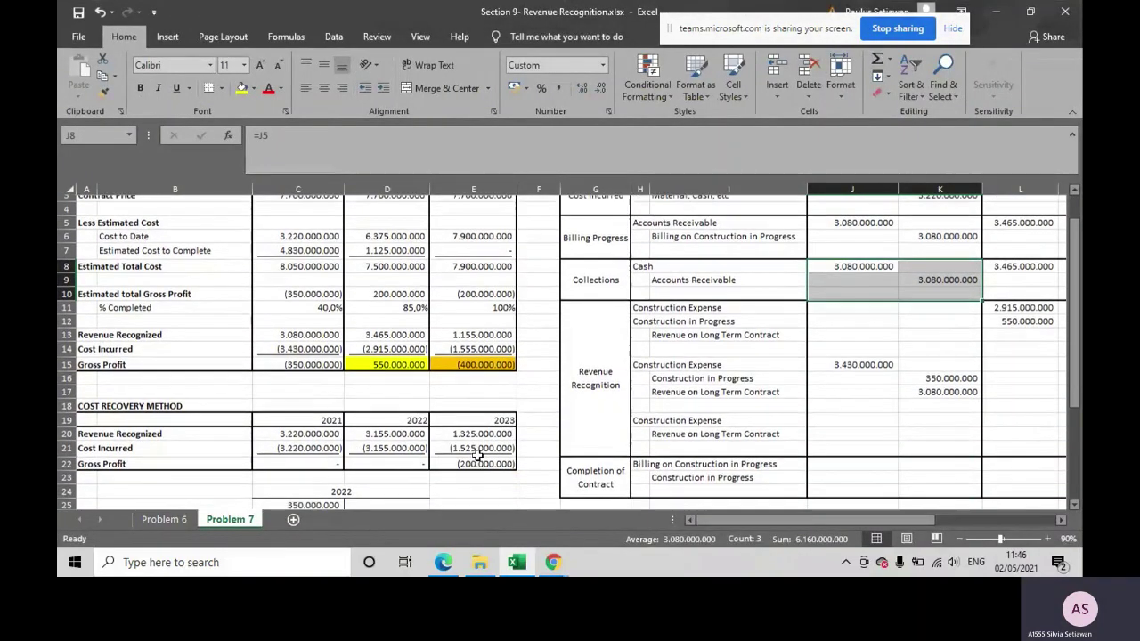
Open the 2021 Revenue Recognized formula in C13, trace its Contract Price and % Completed references, and close the cell
scroll(478, 455, up, 1)
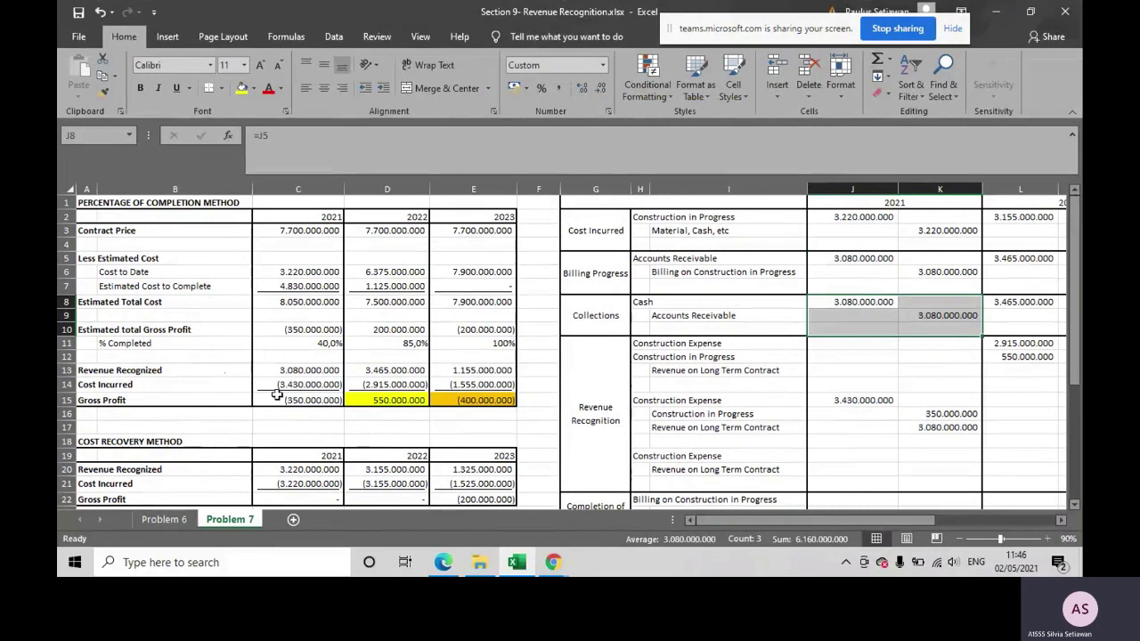
click(289, 371)
text(=C3*C11)
key(ctrl)
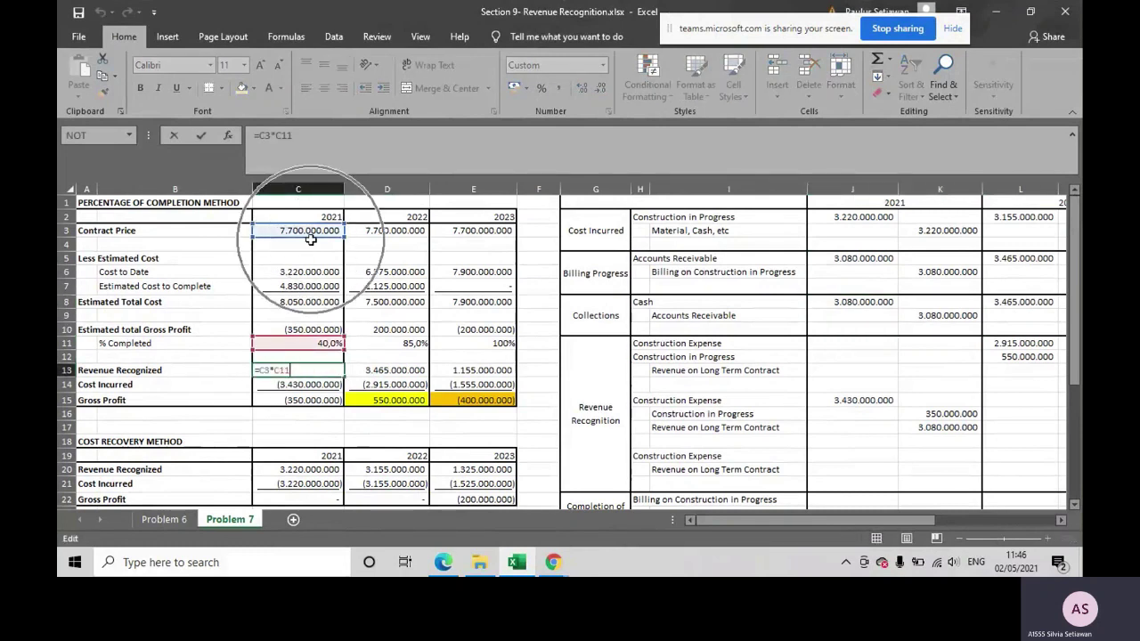
key(ctrl)
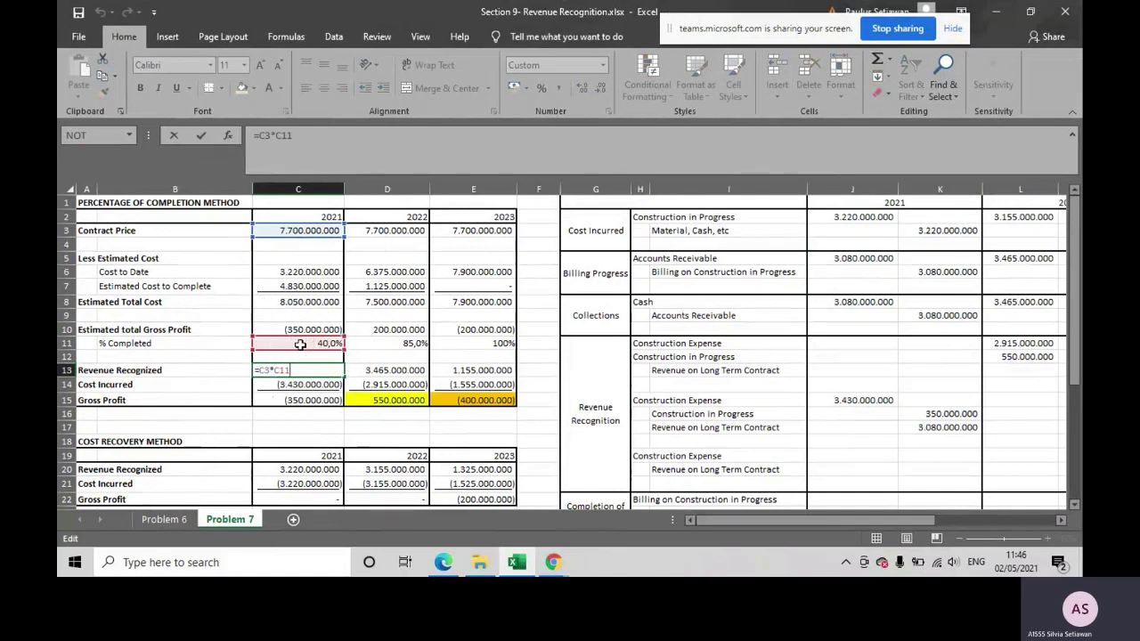
key(Return)
Trace the % Completed and Contract Price references in the 2022 and 2023 Revenue Recognized formulas in D13 and E13
click(387, 370)
text(=(D11-C11)*D3)
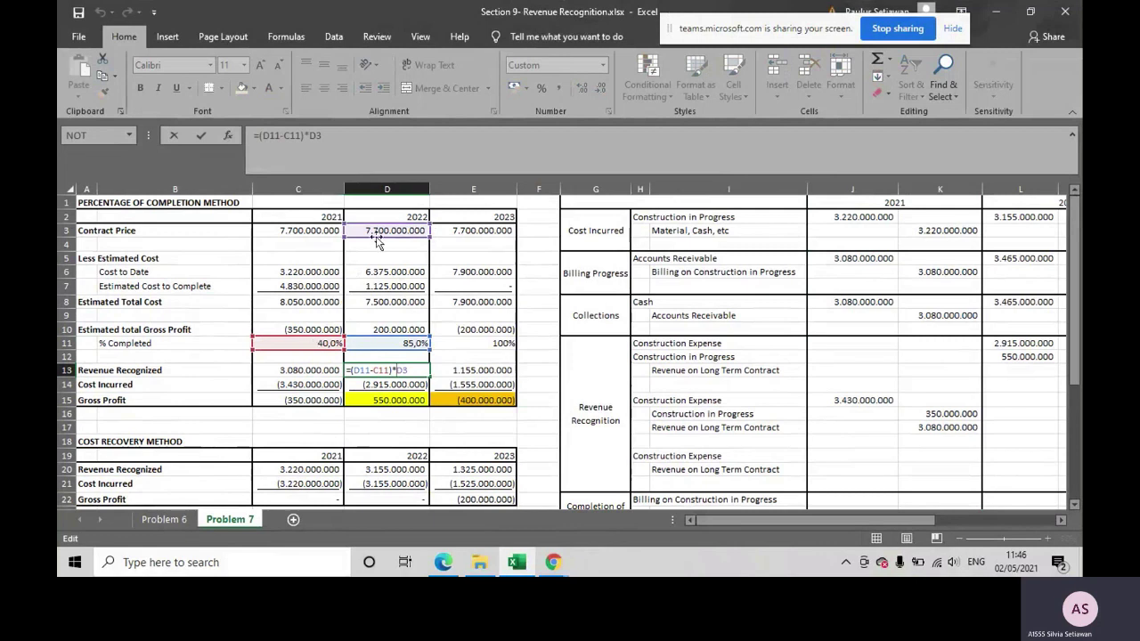
key(Return)
click(451, 371)
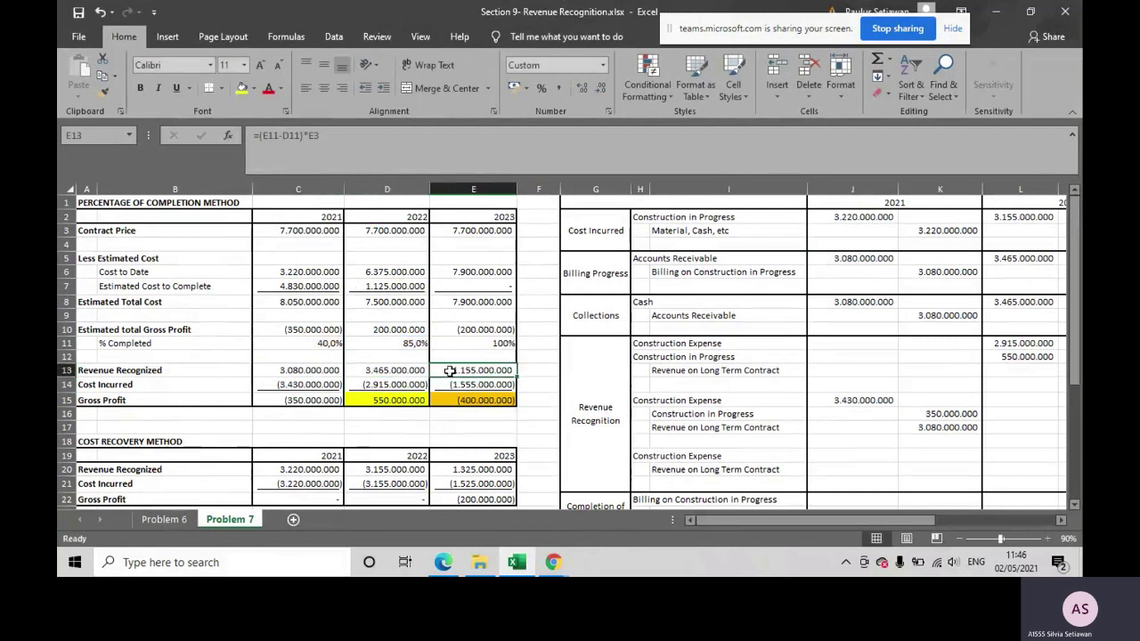
text(=(E11-D11)*E3)
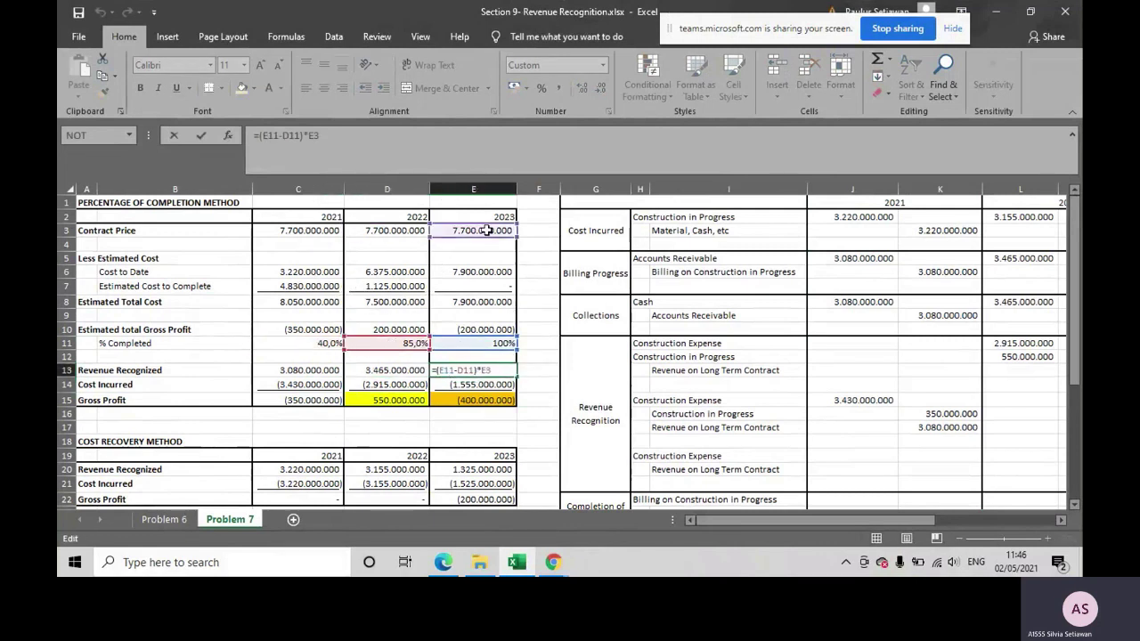
key(Return)
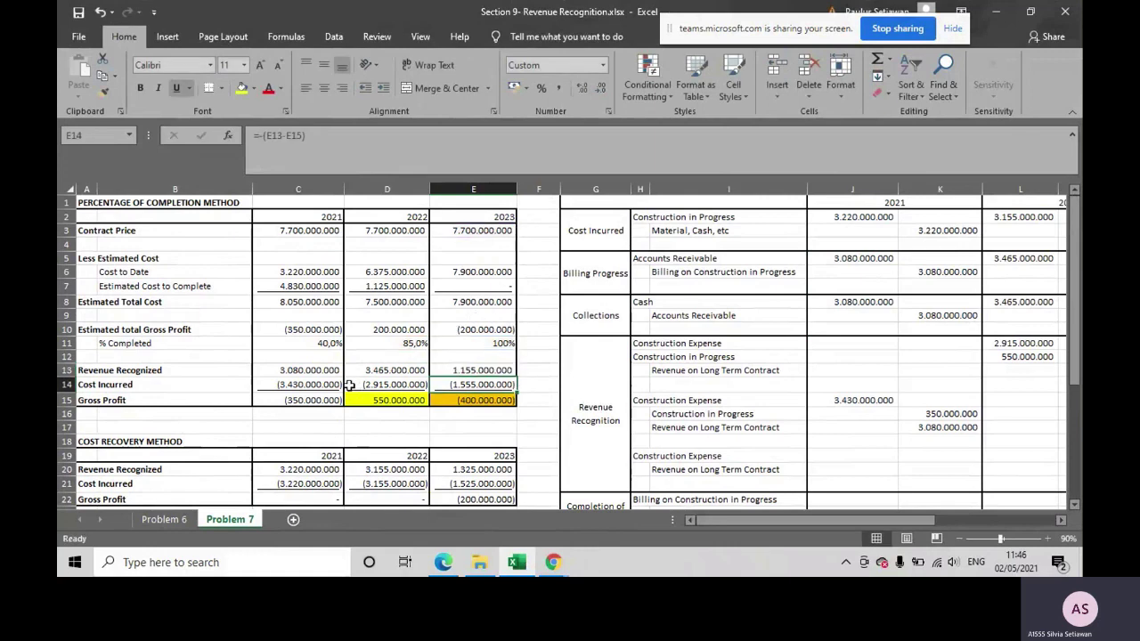
Inspect the 2021 Gross Profit formula in C15 and its carry-over into cell C25 of the 2022 T-account
scroll(349, 385, down, 1)
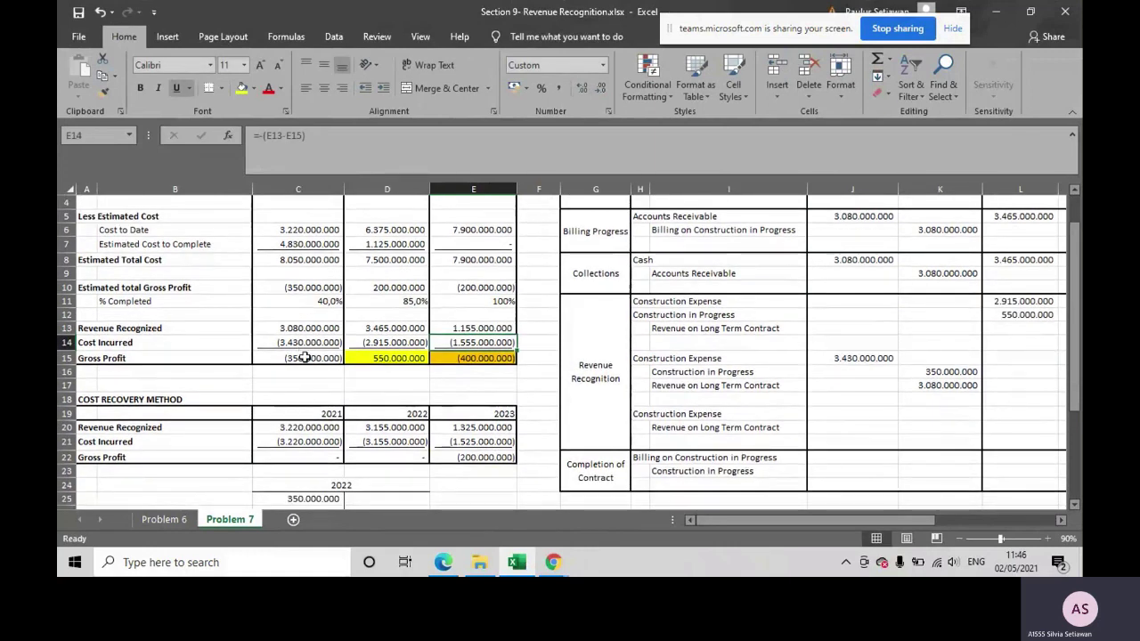
scroll(306, 358, up, 1)
click(312, 400)
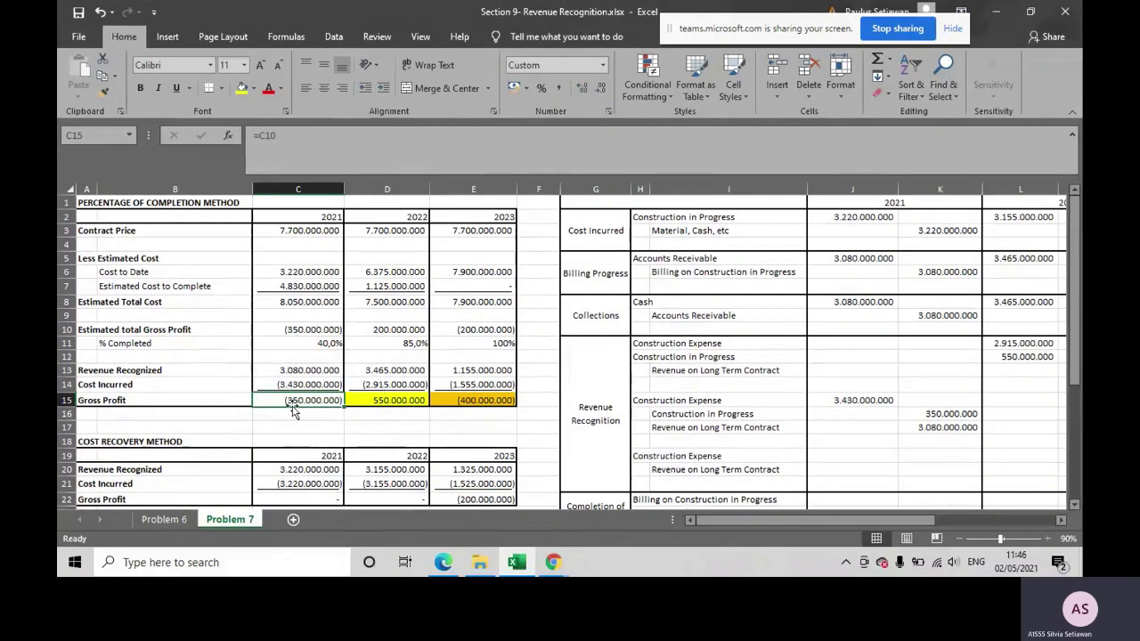
scroll(297, 411, down, 5)
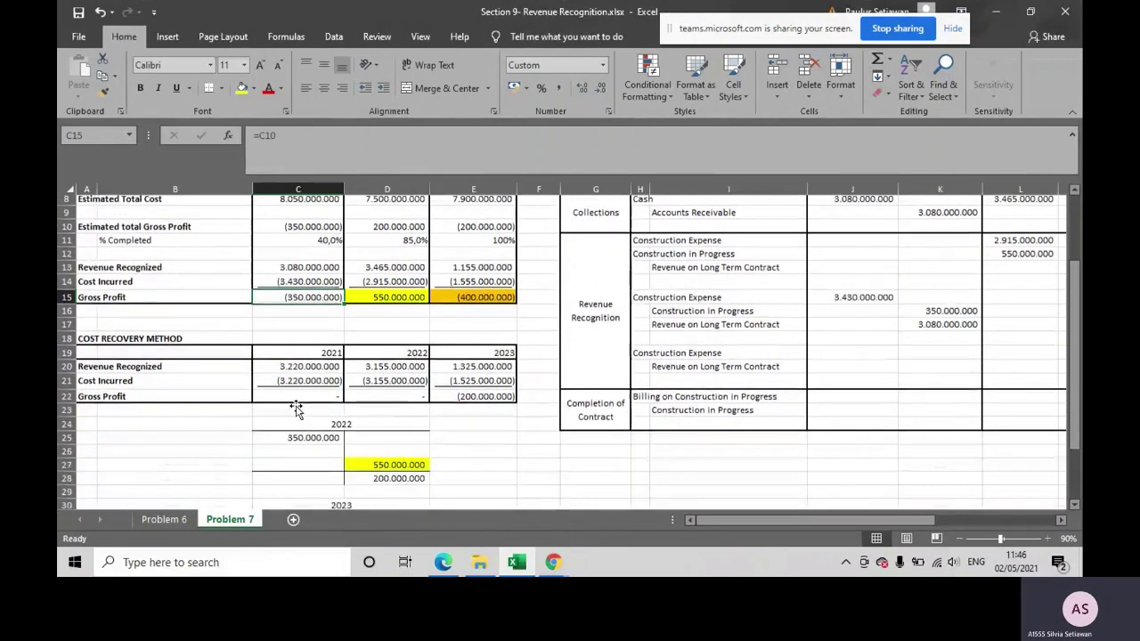
scroll(298, 411, up, 2)
click(297, 412)
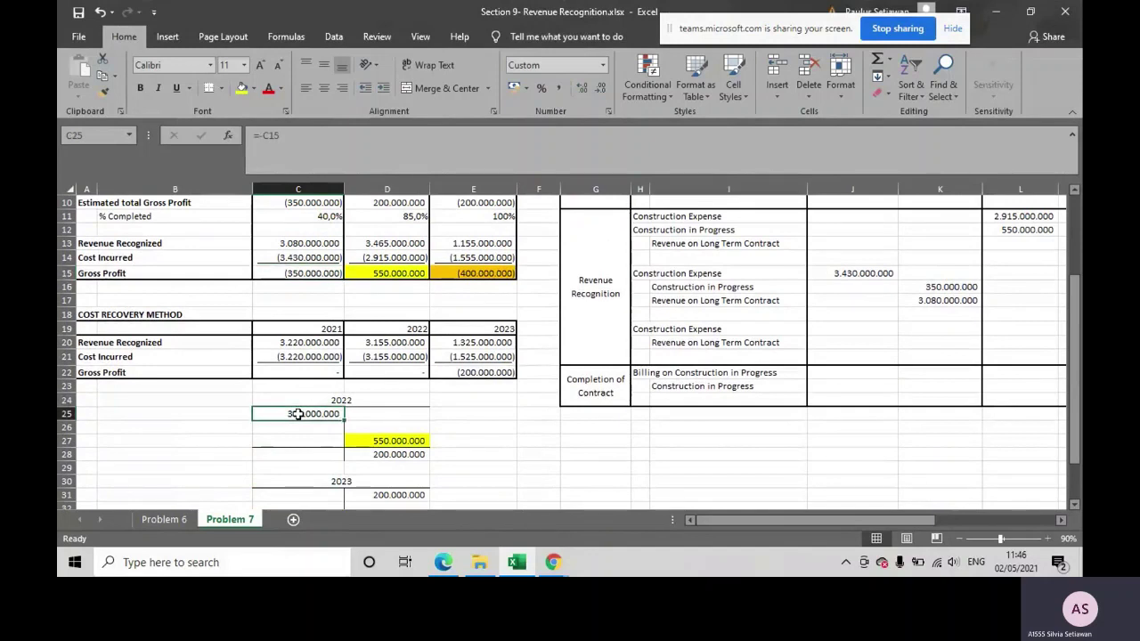
Trace the 2022 T-account's ending balance in D28 to the 2022 Estimated total Gross Profit in D10
click(359, 455)
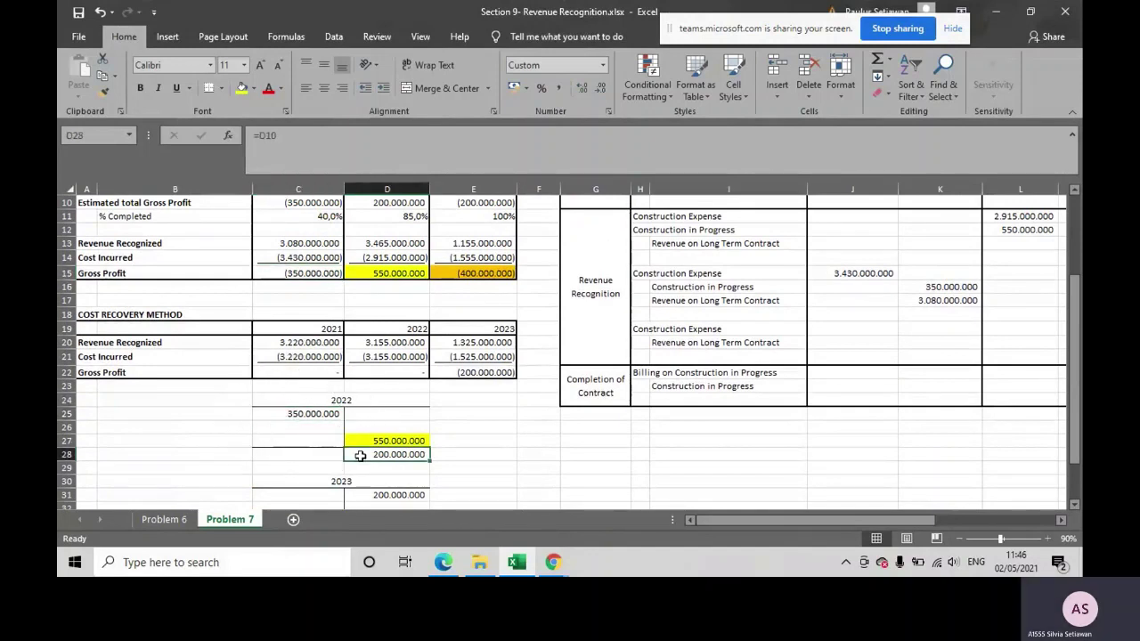
scroll(359, 455, up, 1)
click(362, 253)
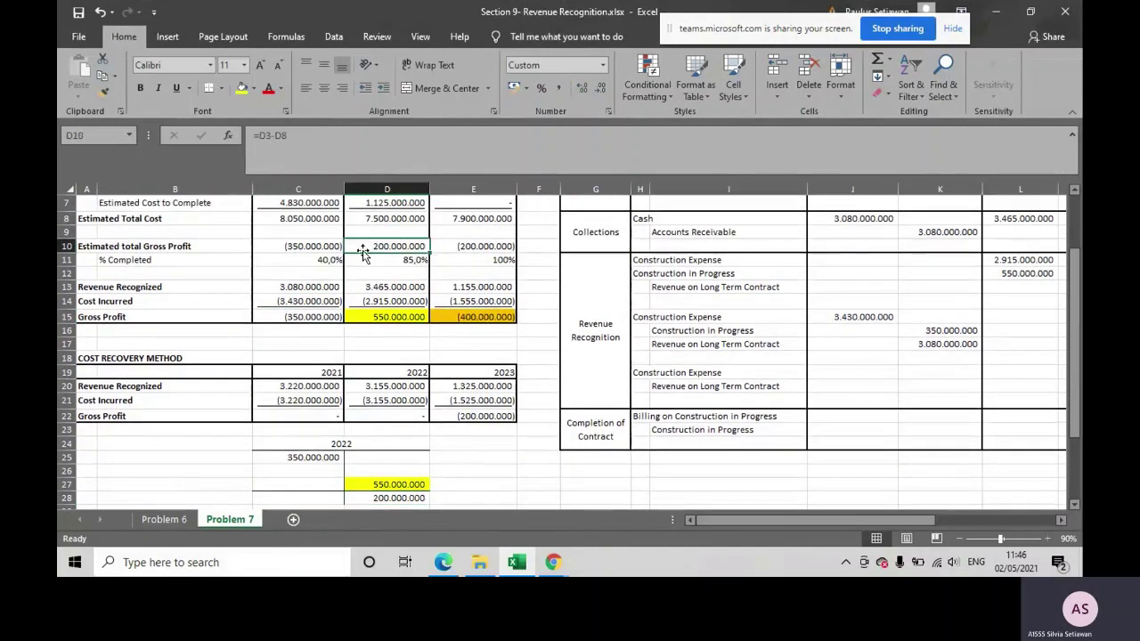
scroll(367, 257, down, 1)
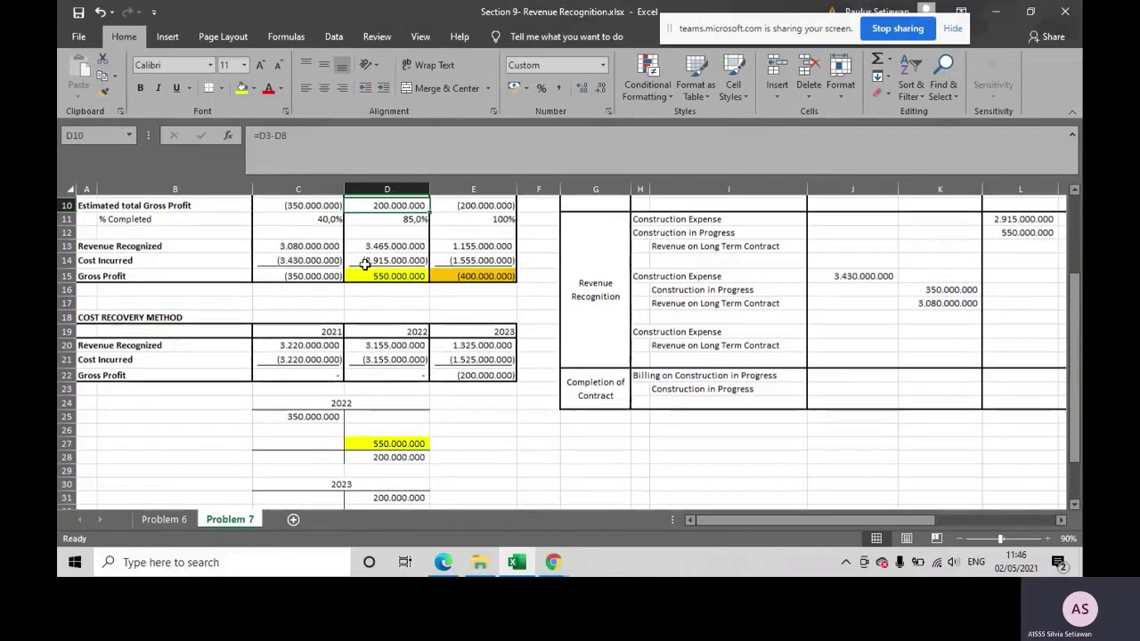
click(381, 455)
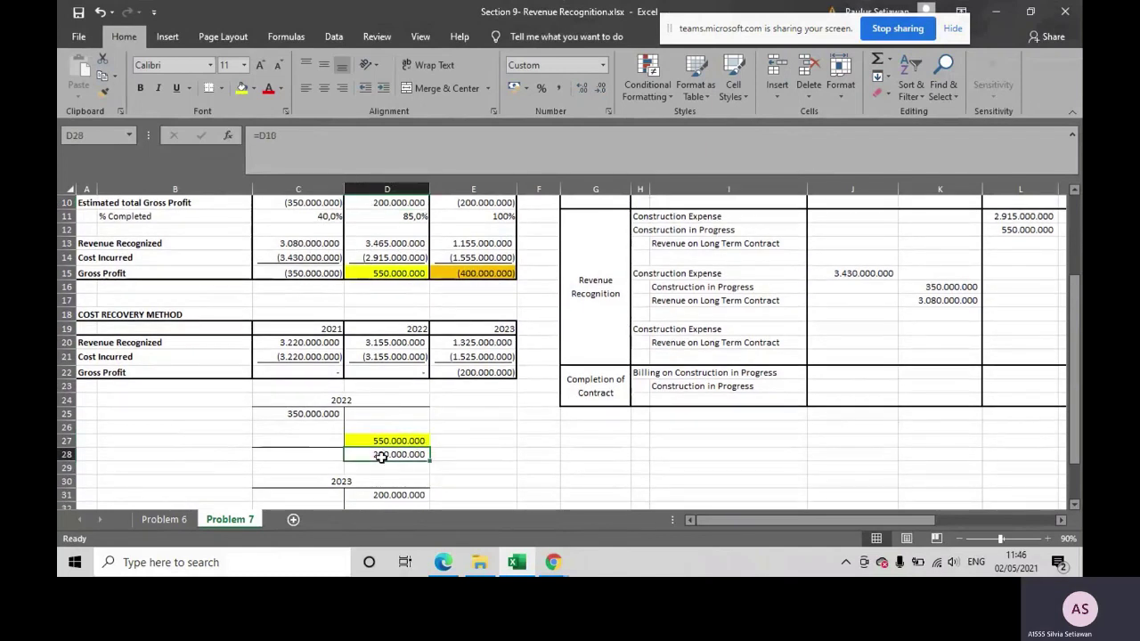
Compare the 2022 T-account's opening balance in C25 with its ending balance in D28, and inspect the adjustment formula in D27
click(328, 416)
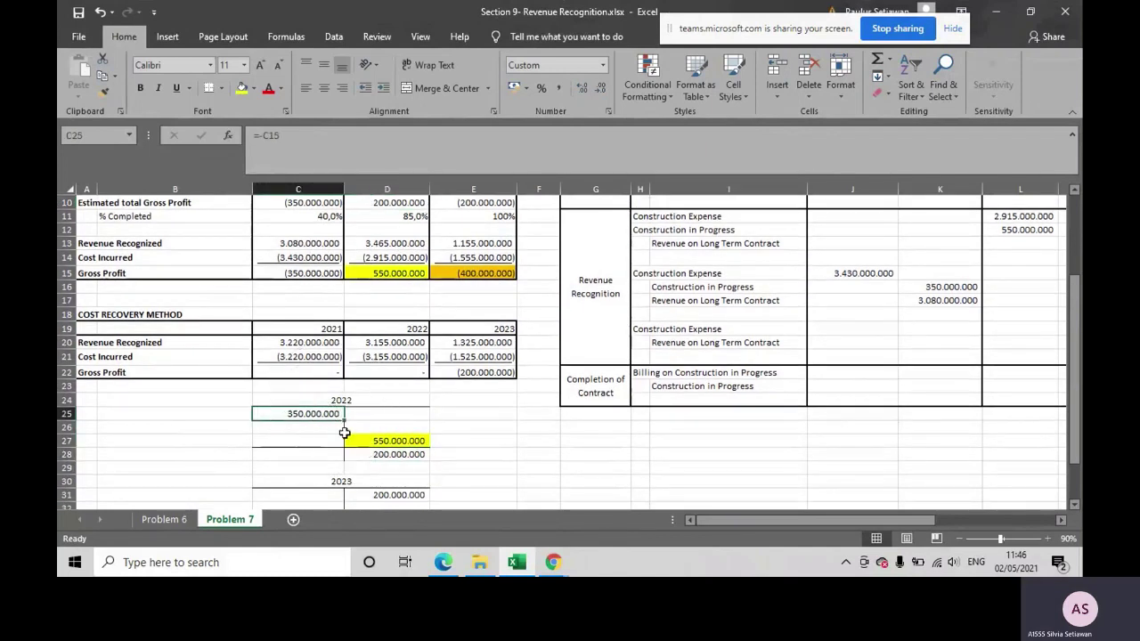
click(361, 453)
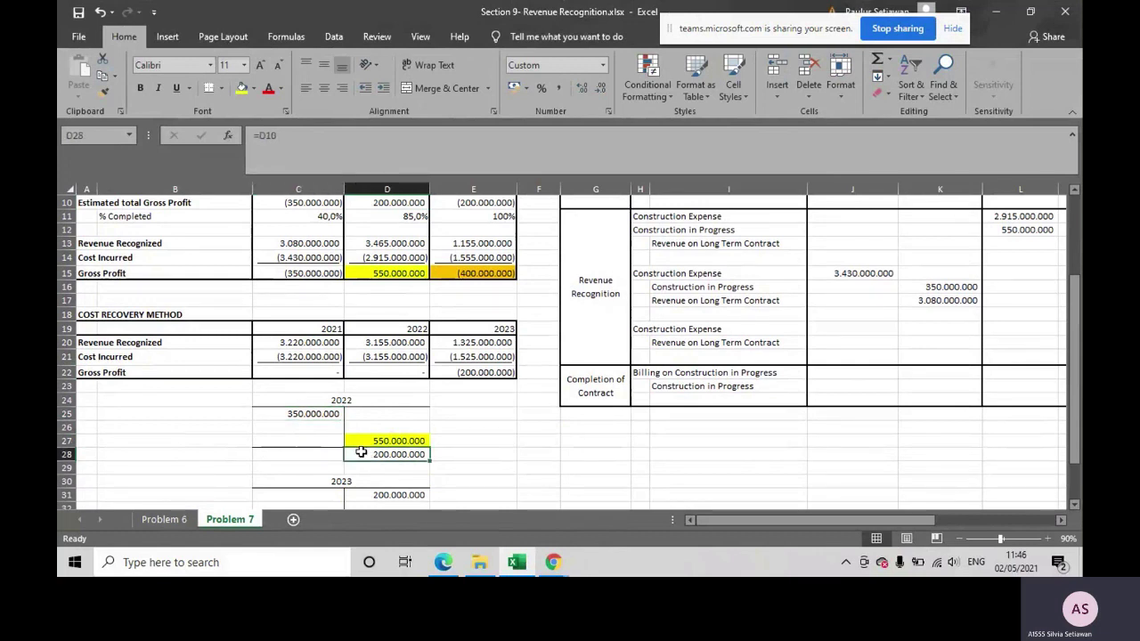
click(327, 416)
click(355, 442)
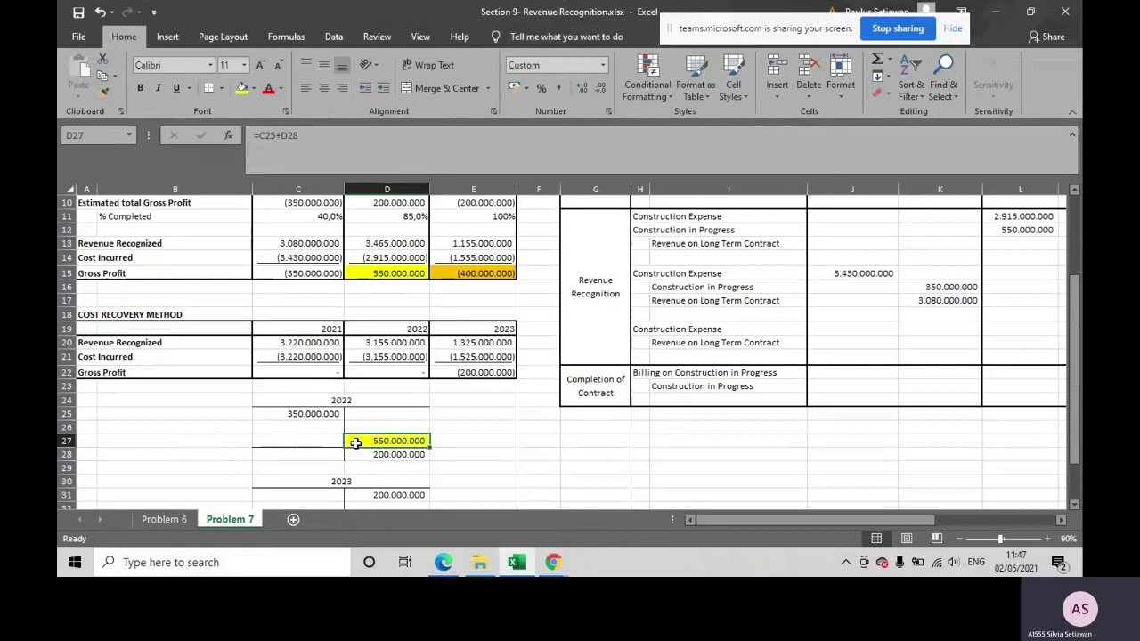
Recheck the ending balance in D28 and trace the adjustment in D27 to the 2022 Gross Profit in D15
scroll(355, 443, down, 1)
click(364, 415)
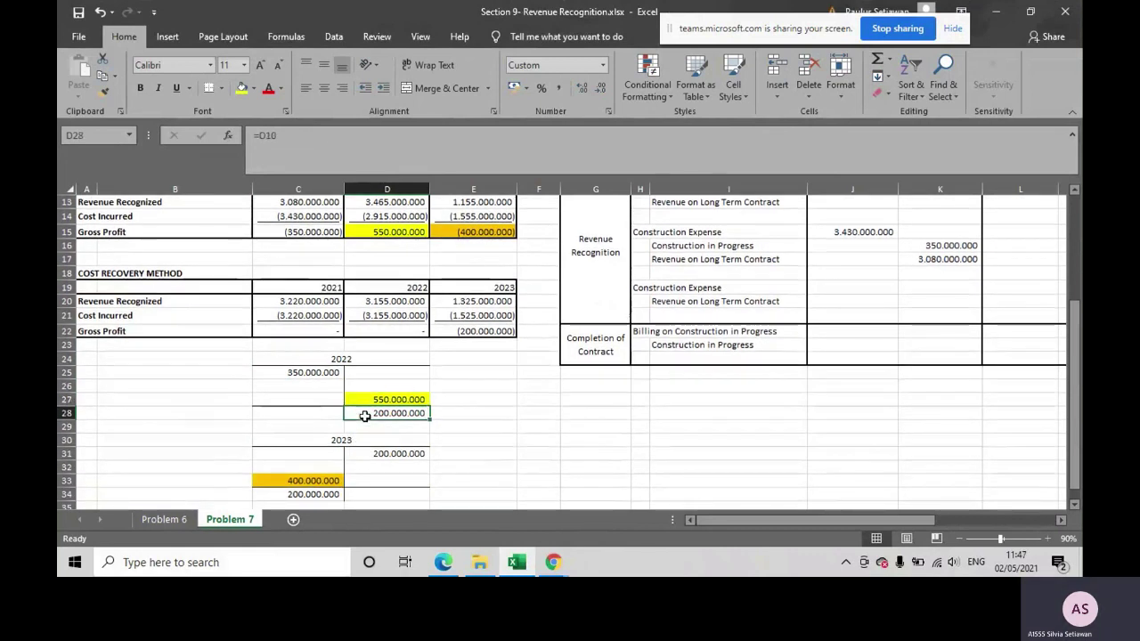
scroll(364, 416, up, 1)
click(356, 440)
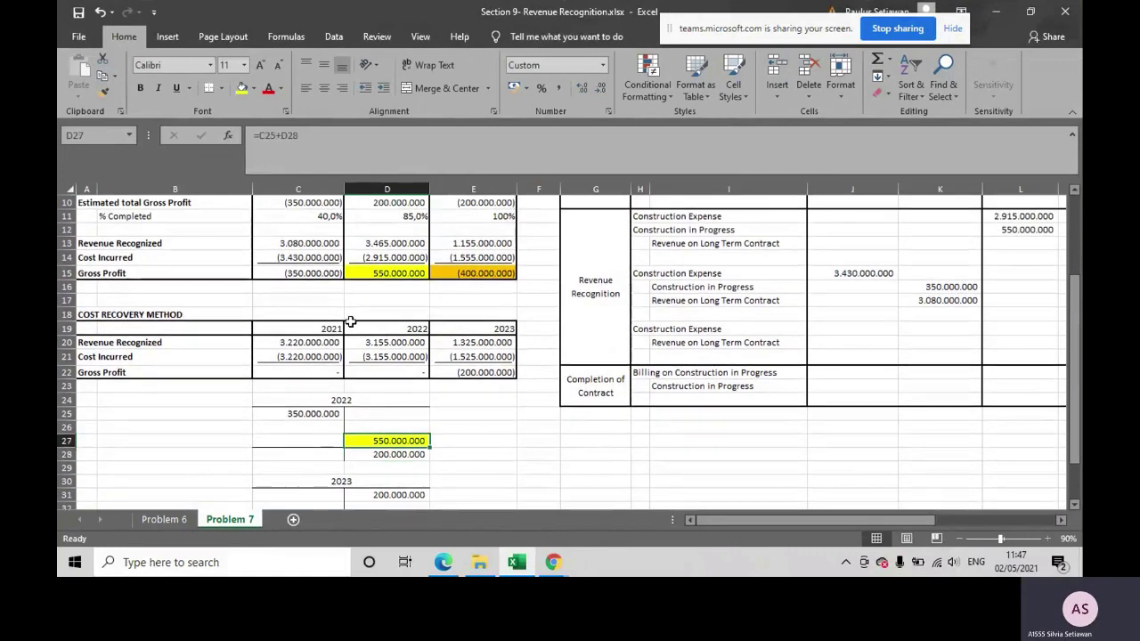
click(368, 272)
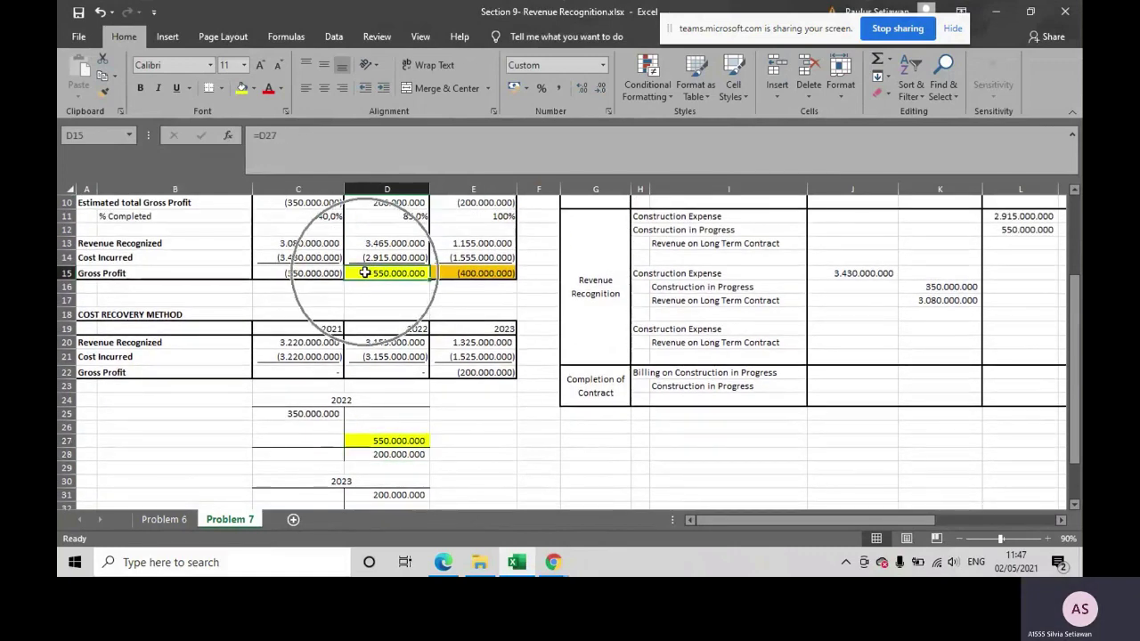
Inspect the 2022 Cost Incurred formula in D14 and the cells it refers to
double_click(364, 258)
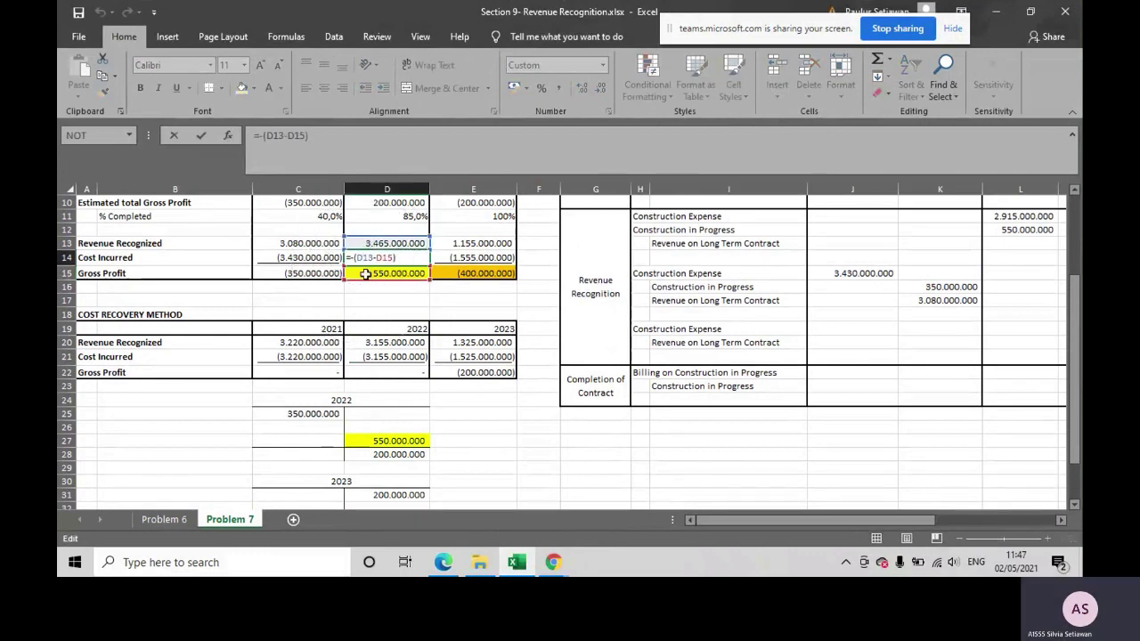
key(Return)
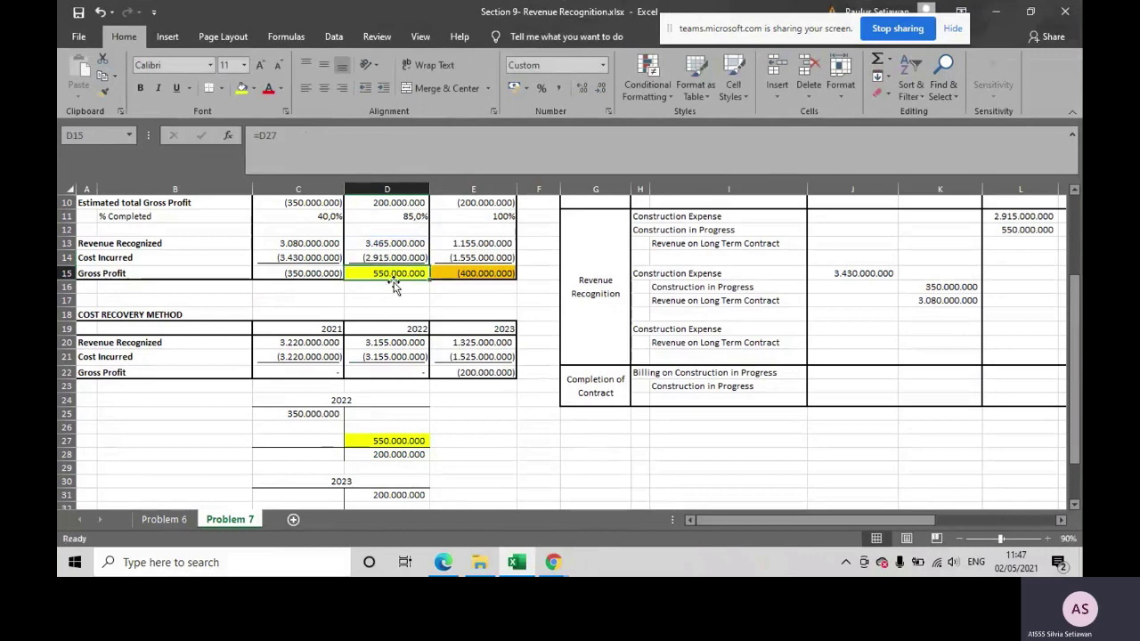
Trace the 2023 T-account's opening balance in D31 to the 2022 T-account's ending balance in D28
scroll(397, 283, down, 2)
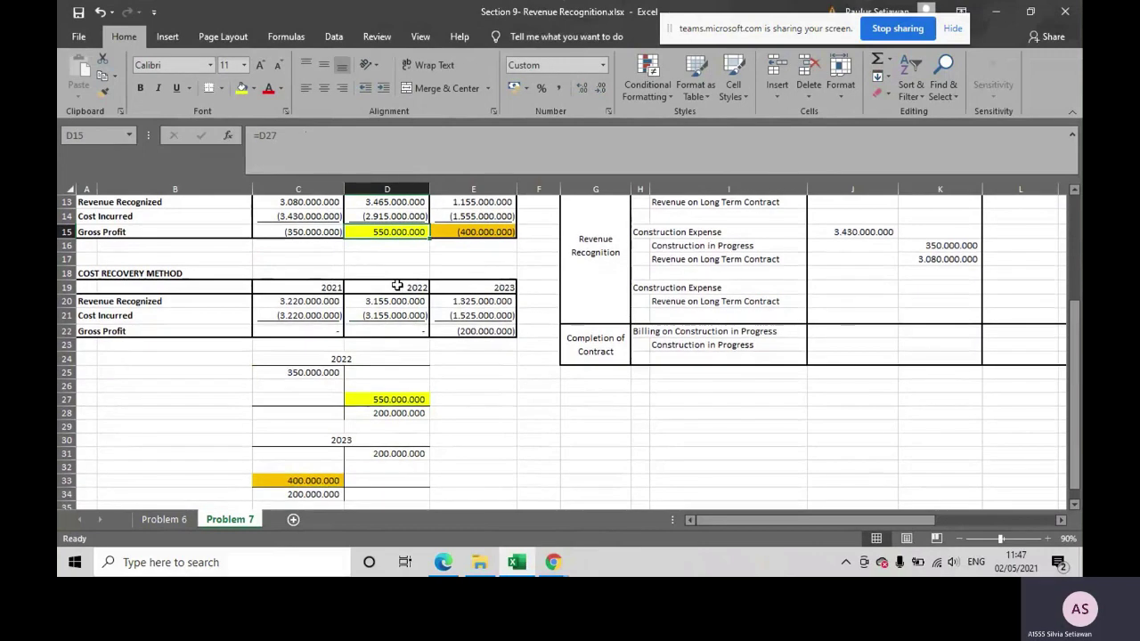
click(396, 409)
scroll(396, 409, up, 1)
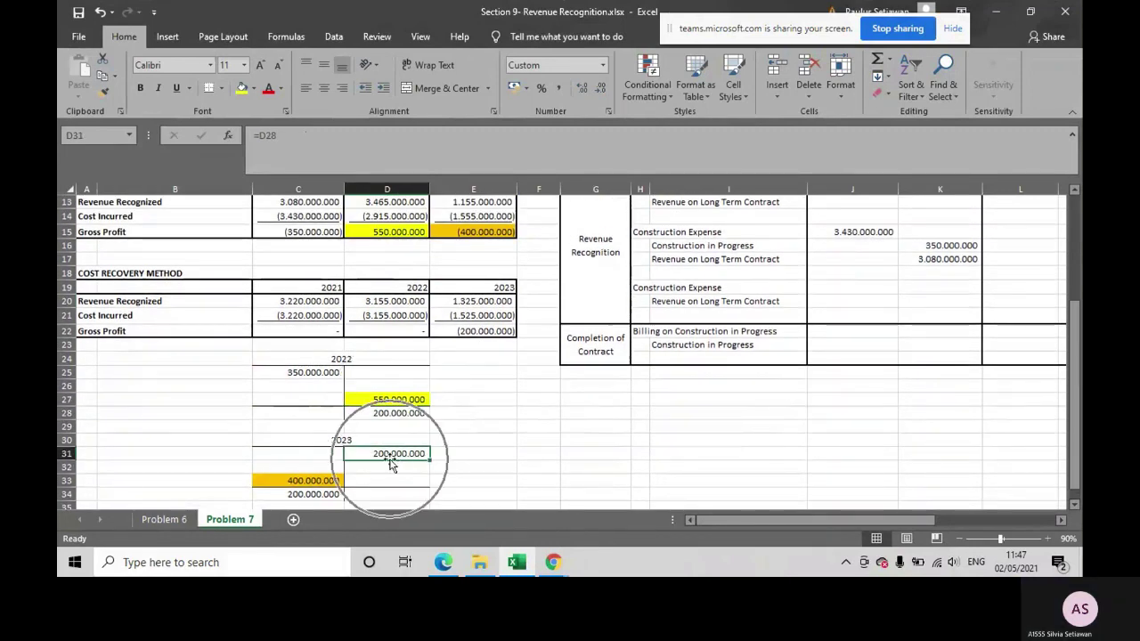
scroll(389, 457, down, 1)
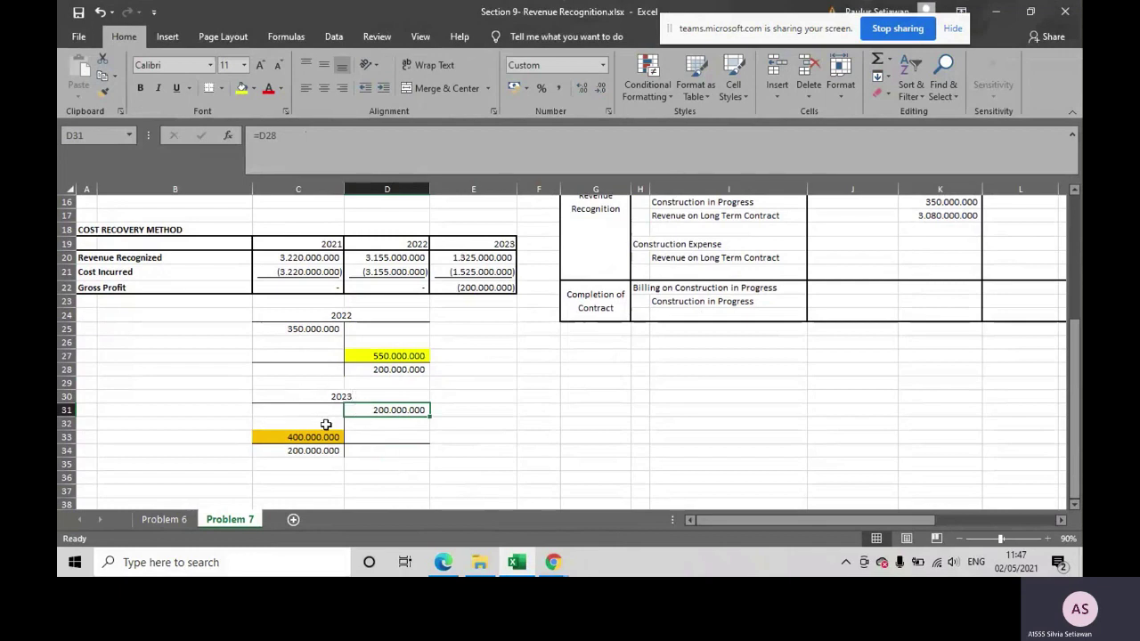
click(376, 371)
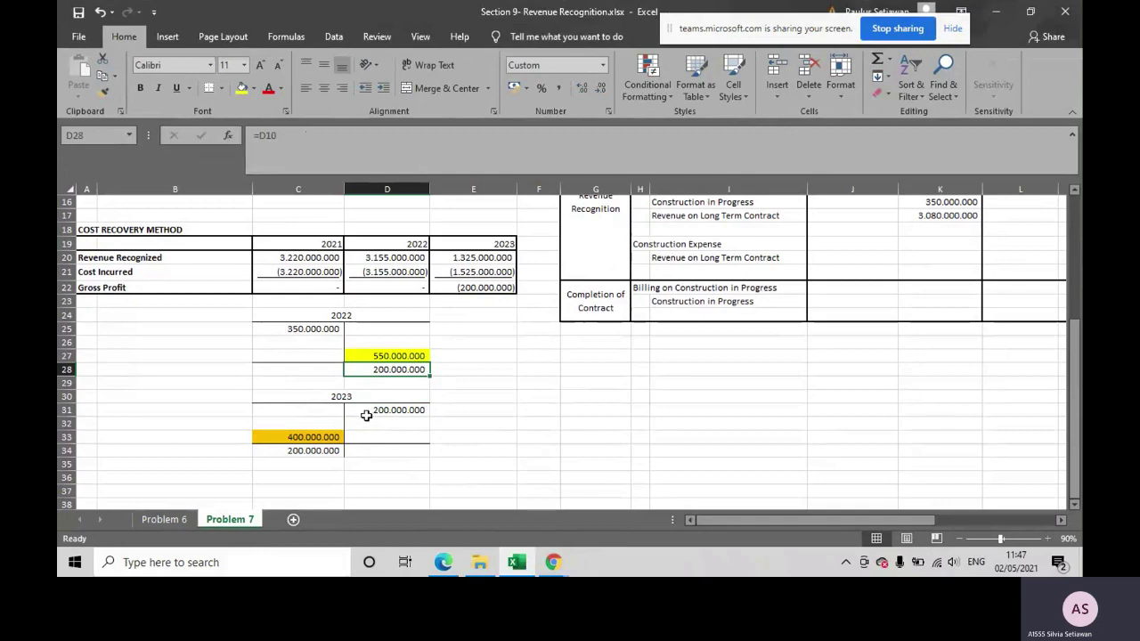
click(366, 413)
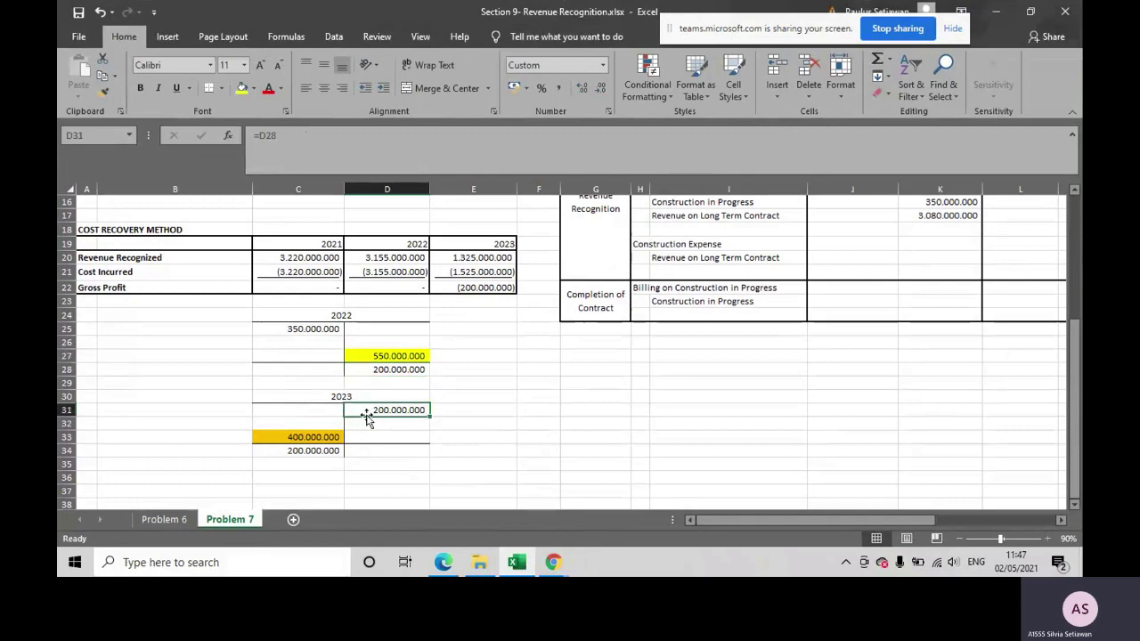
Trace the 2023 T-account's ending balance in C34 to the 2023 Estimated total Gross Profit in E10, leaving the formula as it is
click(313, 449)
text(=E10)
scroll(412, 361, up, 5)
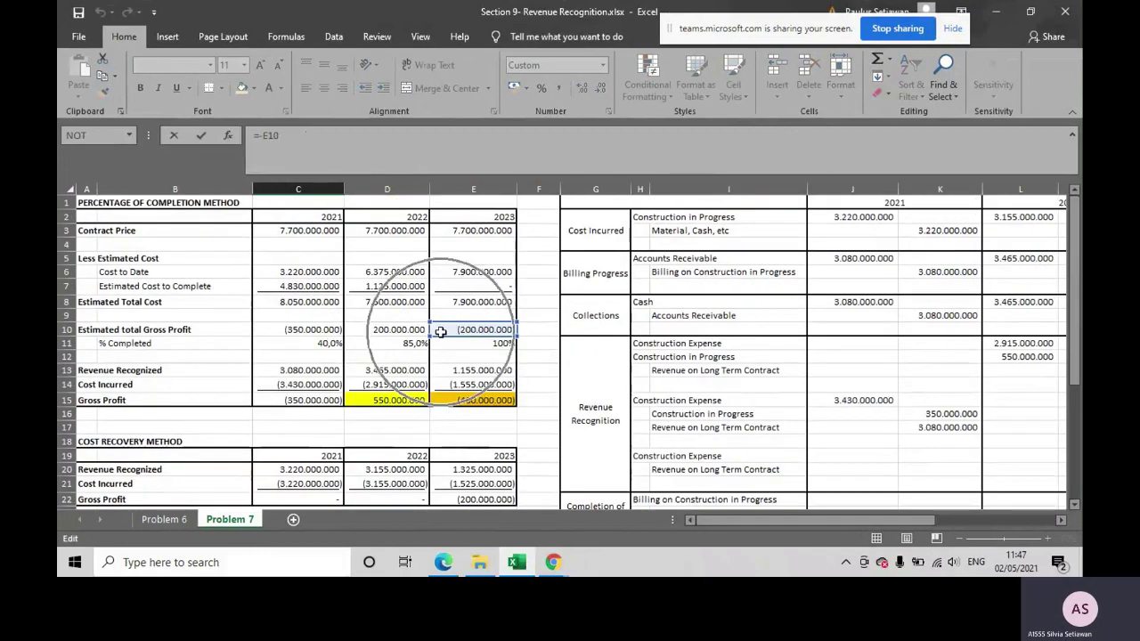
key(ctrl)
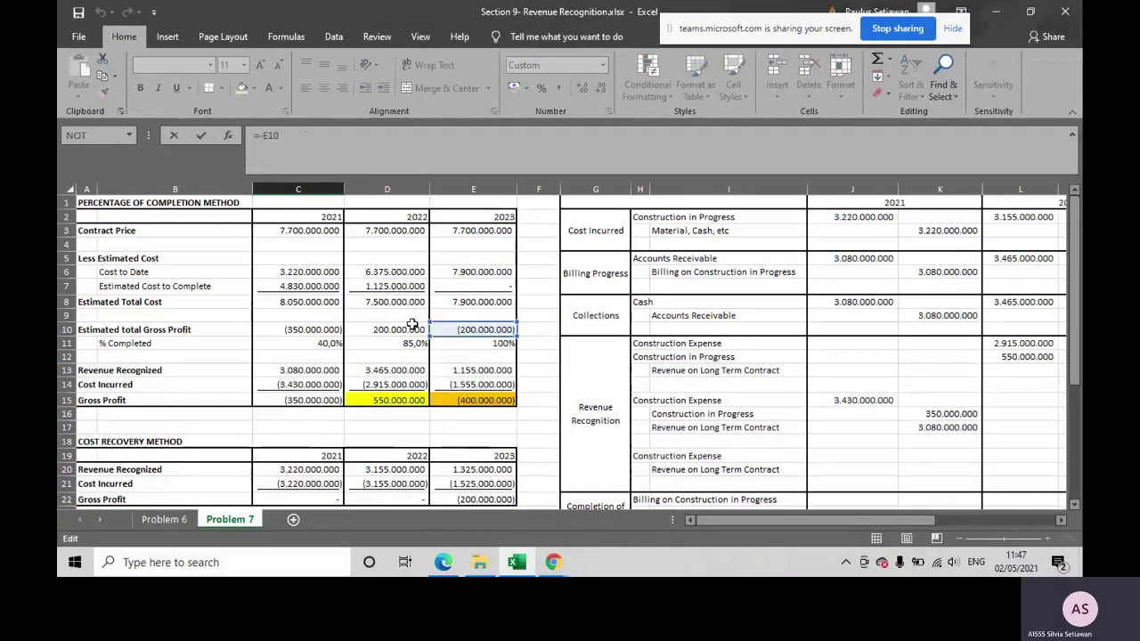
scroll(438, 372, down, 2)
scroll(438, 372, down, 4)
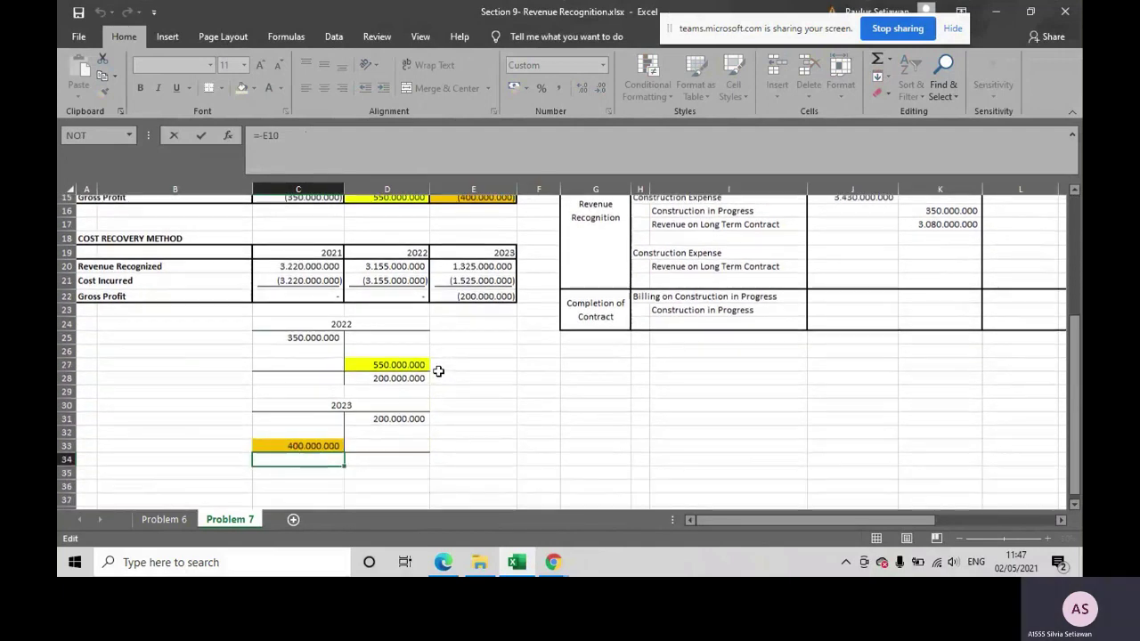
key(Return)
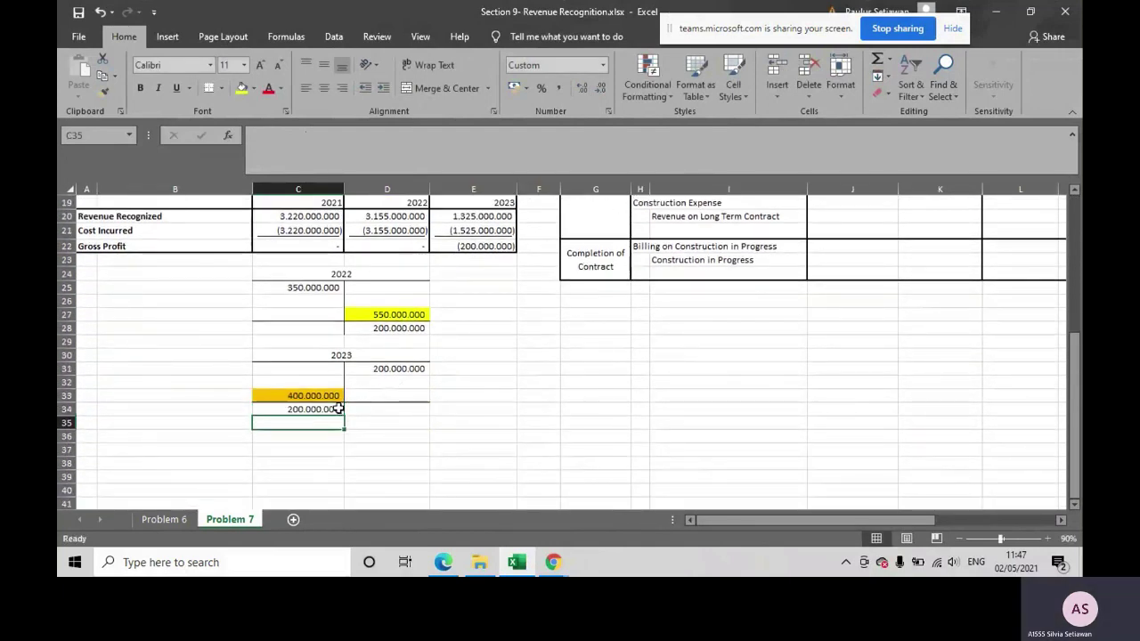
Compare the 2023 T-account's opening balance in D31 with its ending balance in C34, and inspect the adjustment formula in C33
click(408, 370)
key(ctrl)
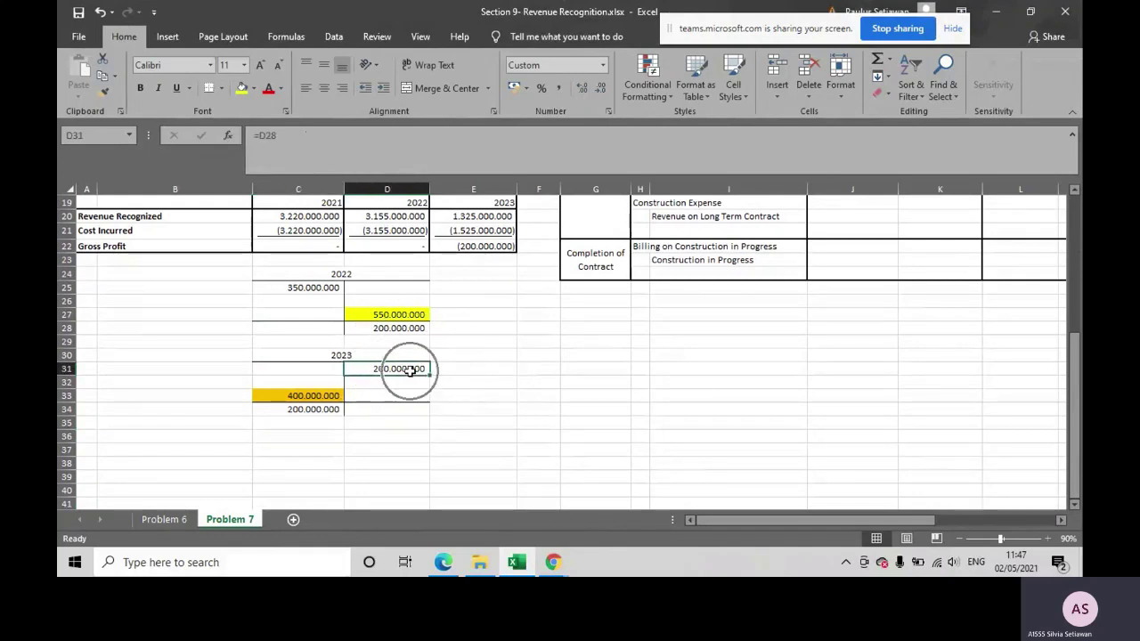
click(320, 408)
key(ctrl)
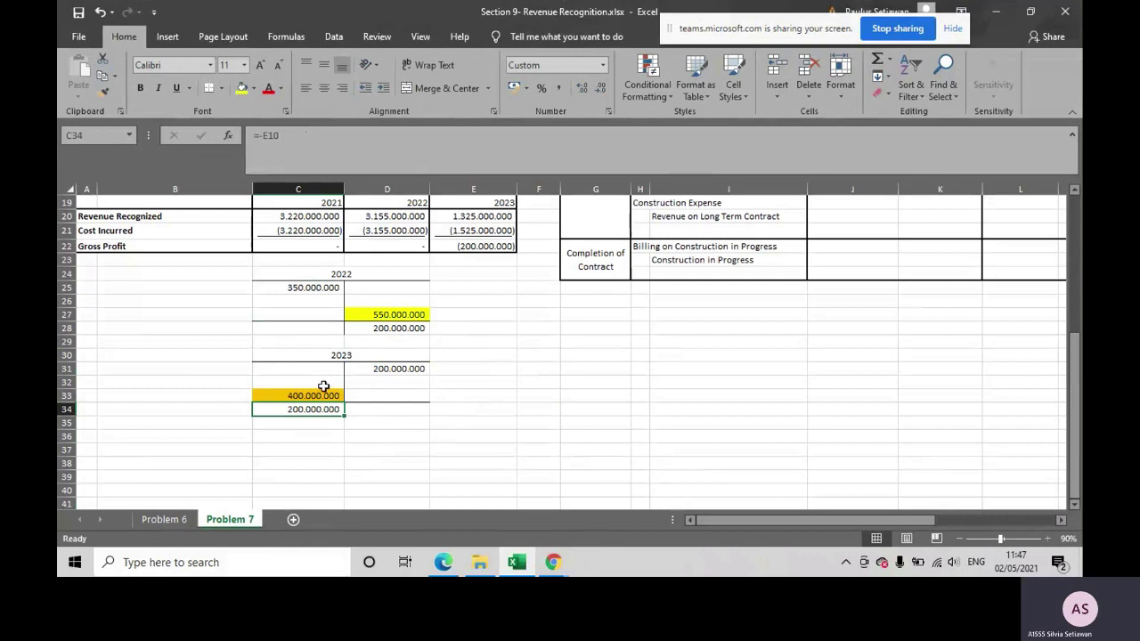
click(323, 394)
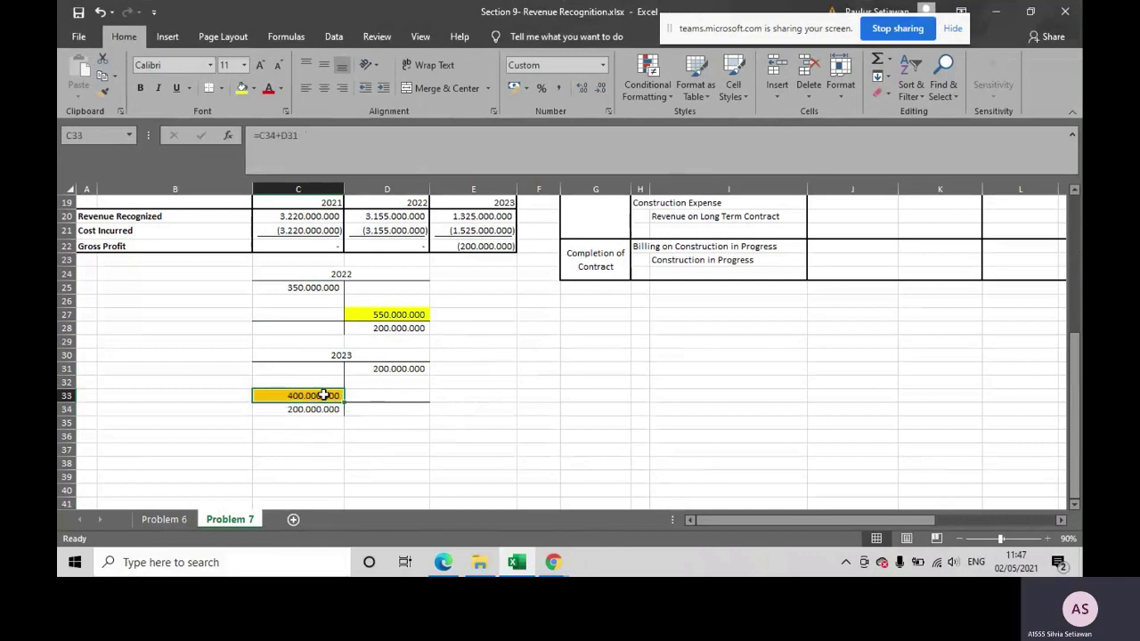
Trace the 2023 Gross Profit in E15 to the T-account adjustment in C33
scroll(323, 394, up, 4)
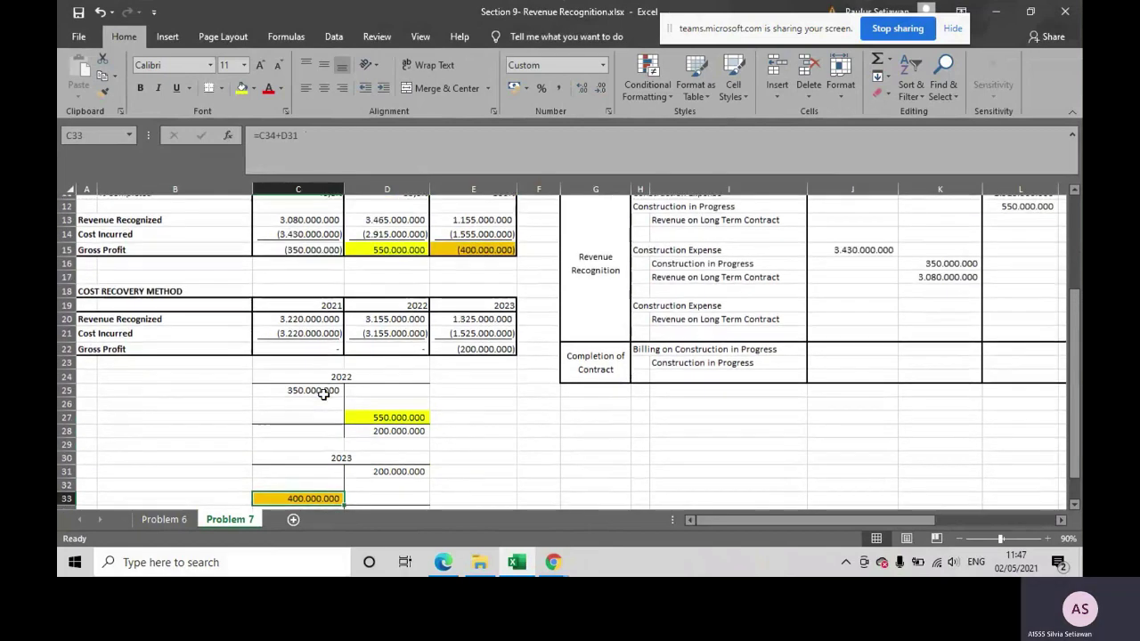
click(440, 317)
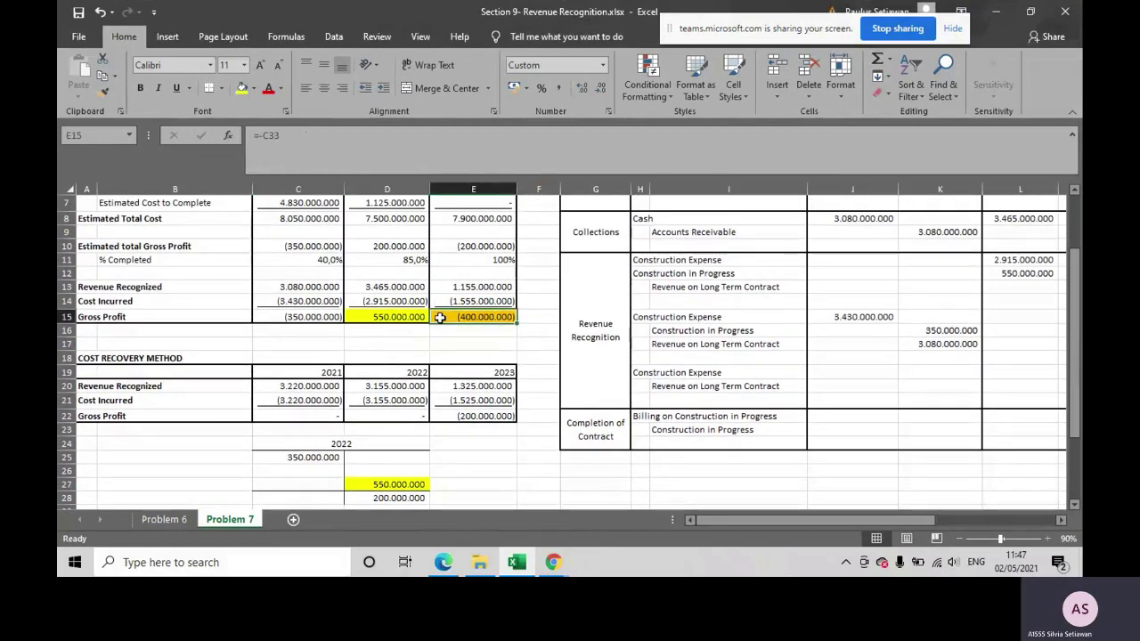
scroll(440, 317, down, 4)
click(332, 395)
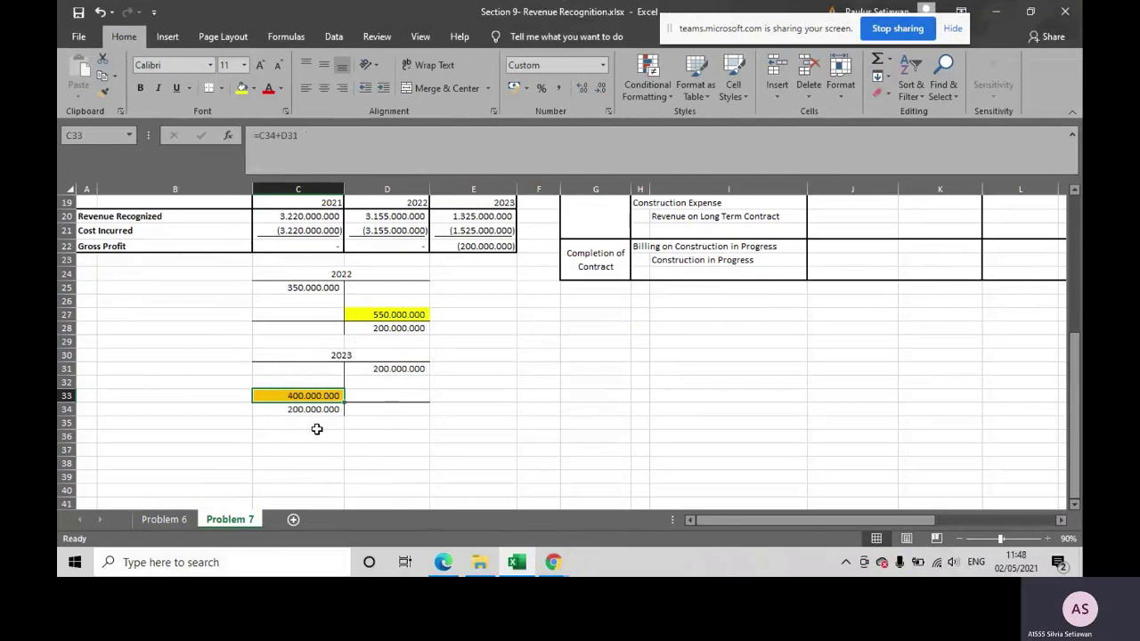
scroll(316, 430, up, 4)
click(456, 316)
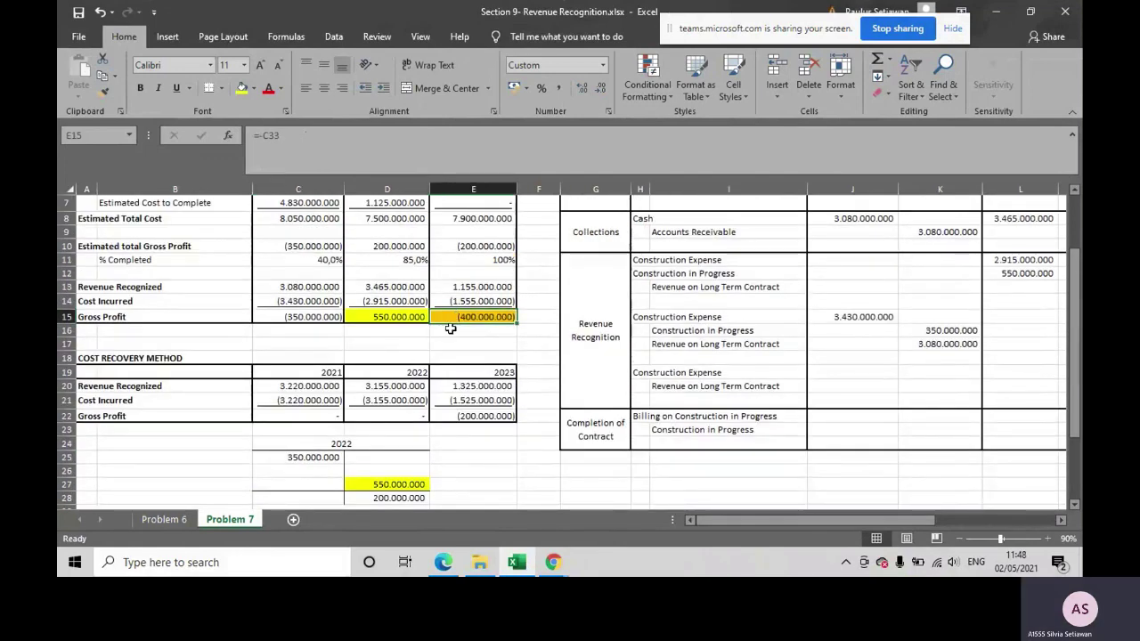
Below the 2023 T-account, enter the note "debit = minus" in C37 and "kredit = plus" in C38
scroll(451, 328, down, 5)
click(330, 402)
text(debi)
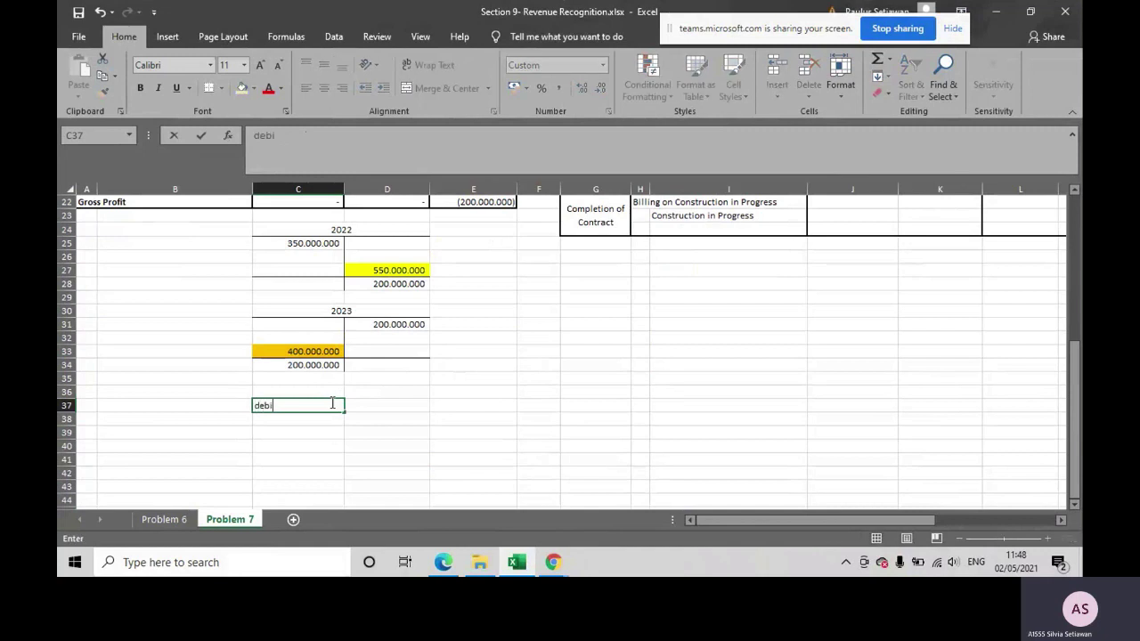
text(t = minus)
key(Return)
text(kredit = plu)
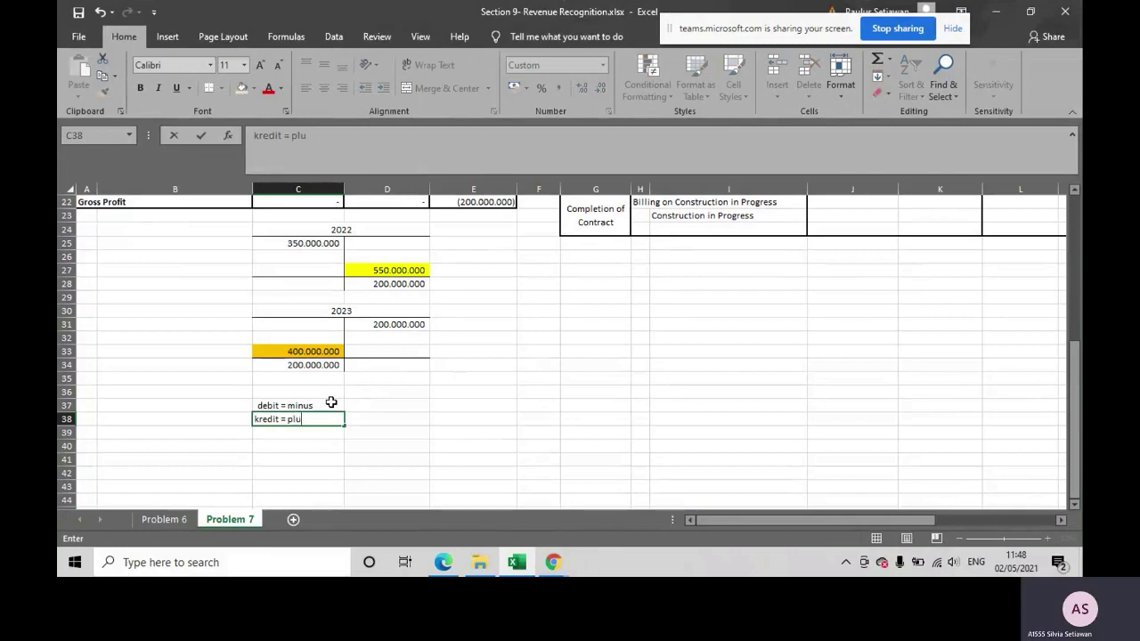
text(s)
key(Return)
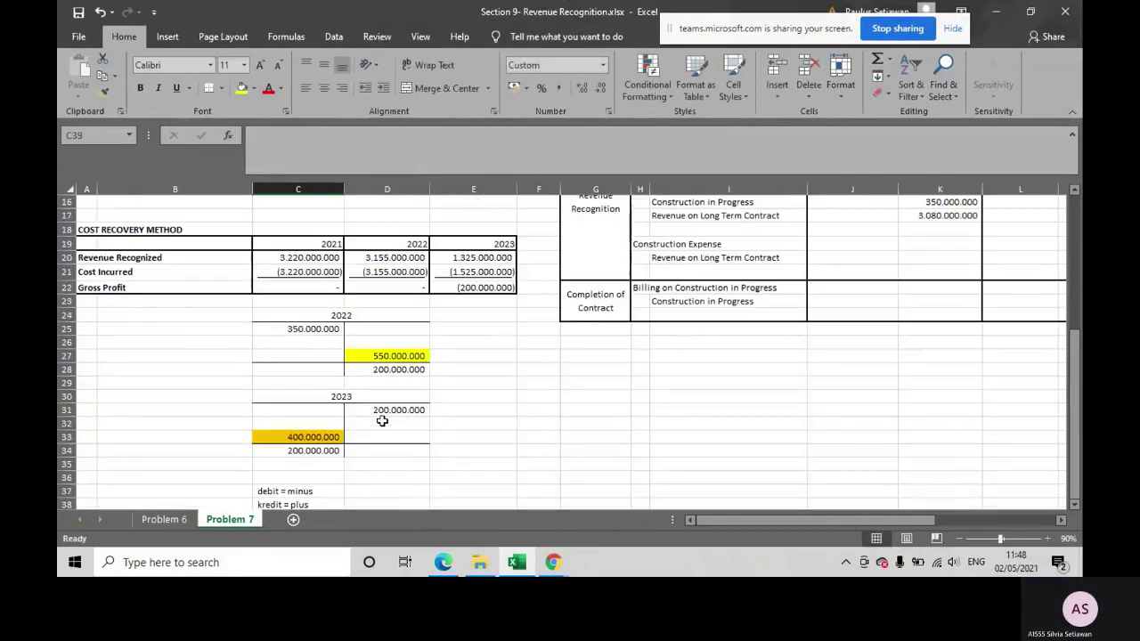
Inspect the 2023 Revenue Recognized formula in E13 and how Cost Incurred in E14 is derived from it and the Gross Profit in E15
scroll(383, 423, up, 3)
scroll(488, 407, up, 2)
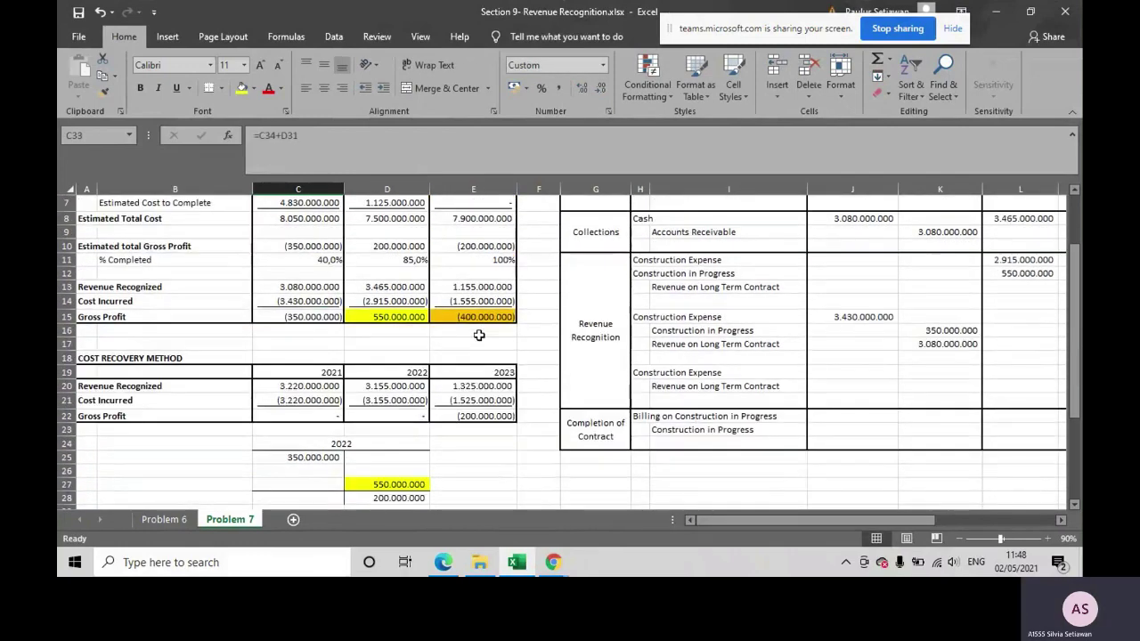
click(482, 313)
click(481, 288)
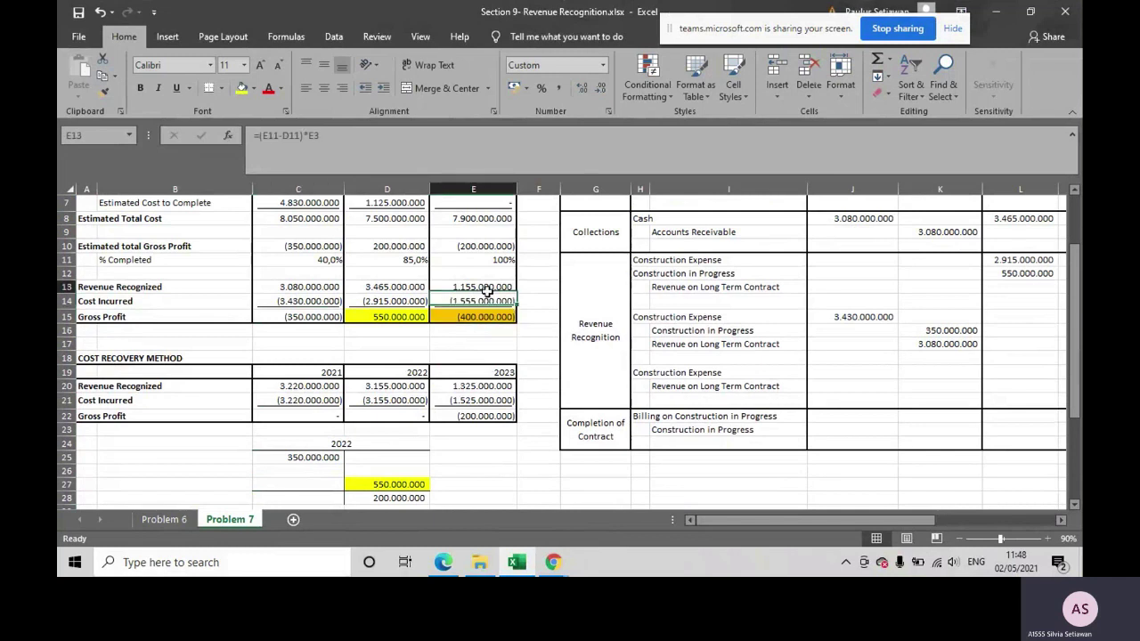
double_click(470, 301)
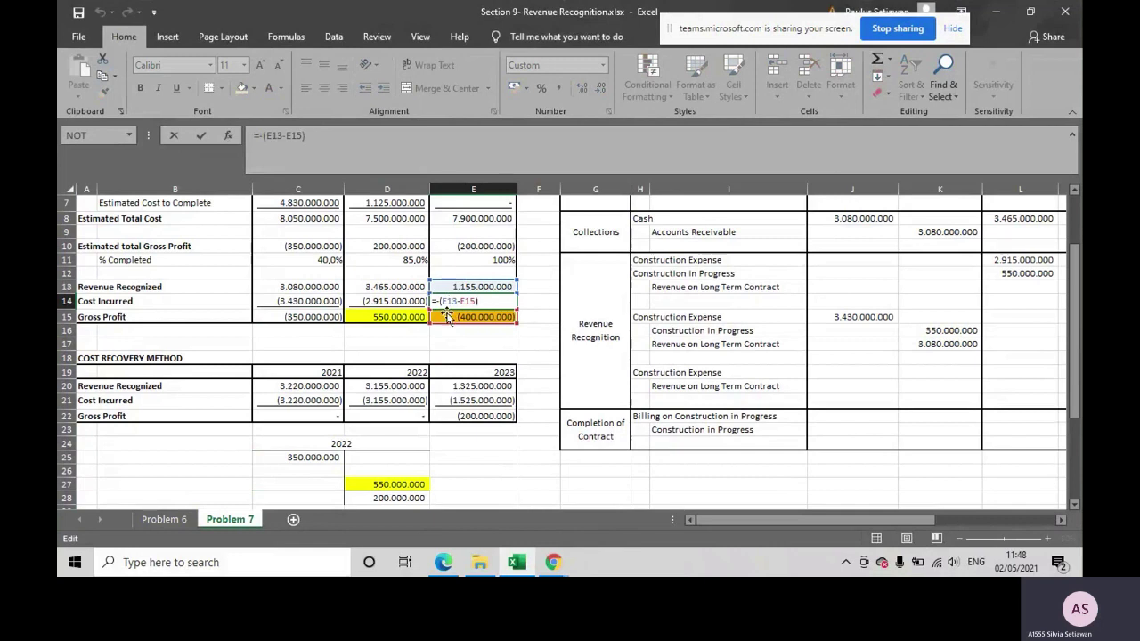
click(472, 318)
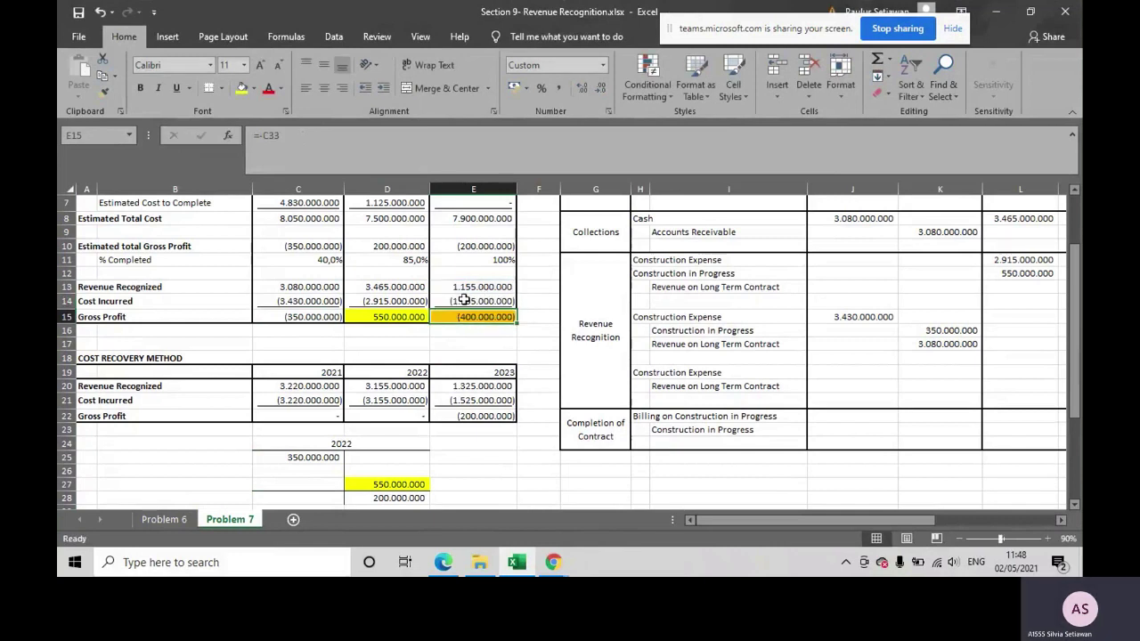
double_click(464, 300)
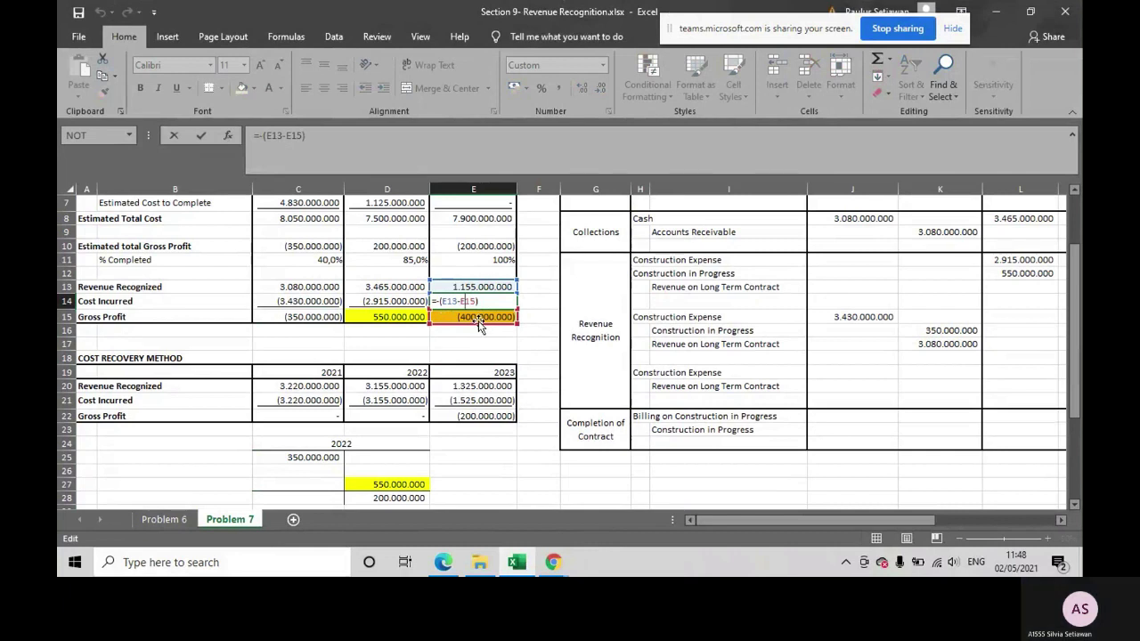
key(Return)
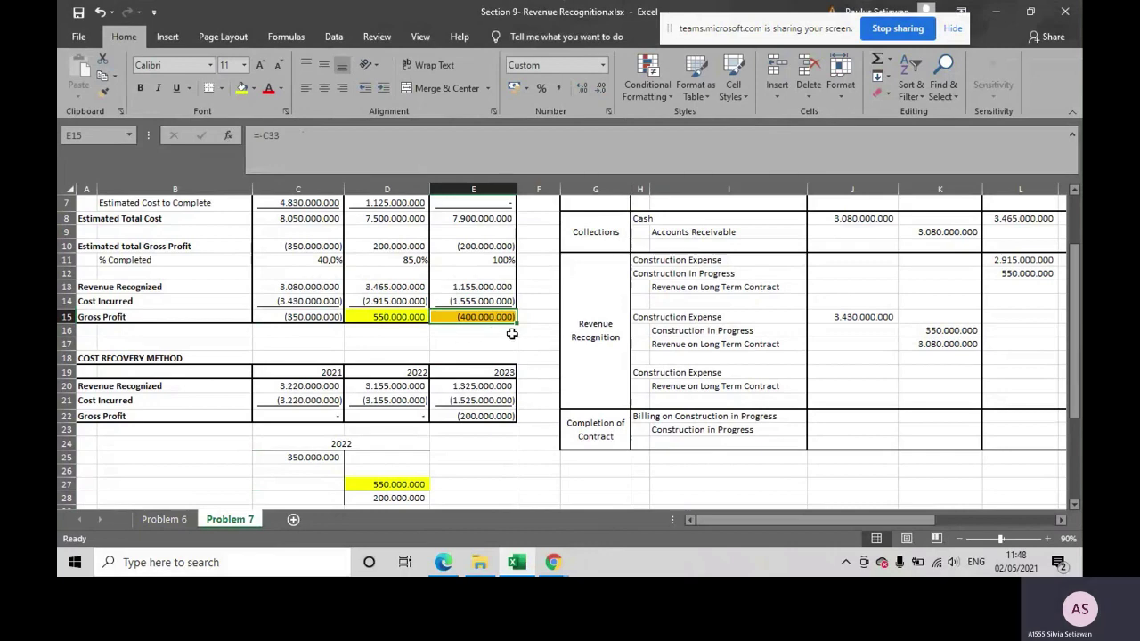
Switch to the module PDF in Edge to check the Problem 7 requirements, and return to the Excel workbook
scroll(513, 332, up, 1)
scroll(513, 333, up, 1)
scroll(514, 332, down, 1)
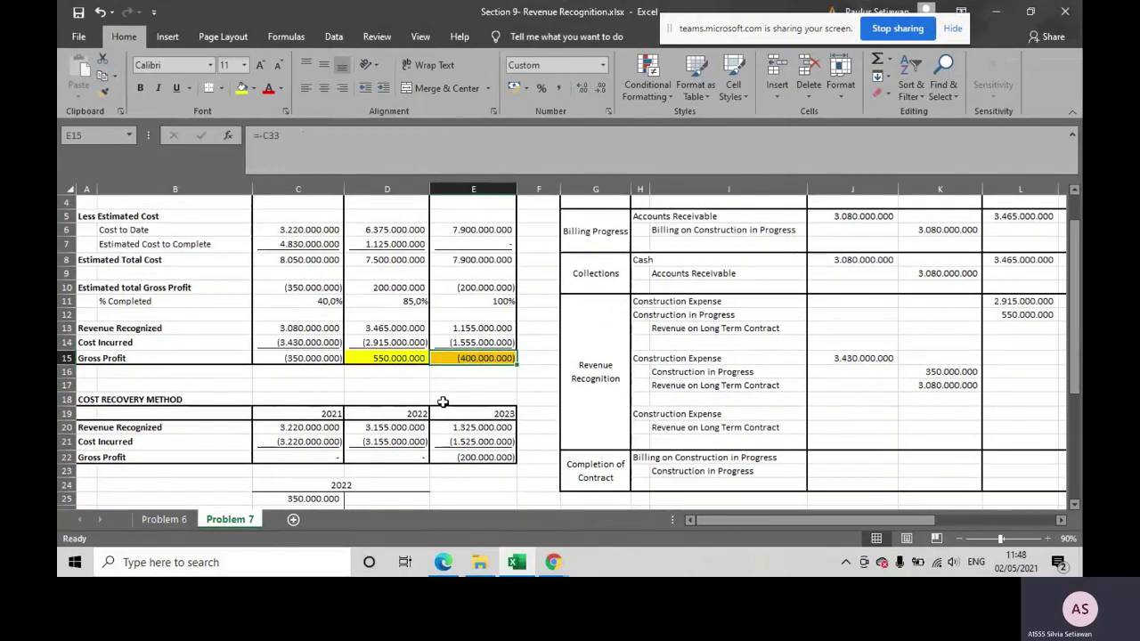
scroll(313, 427, down, 1)
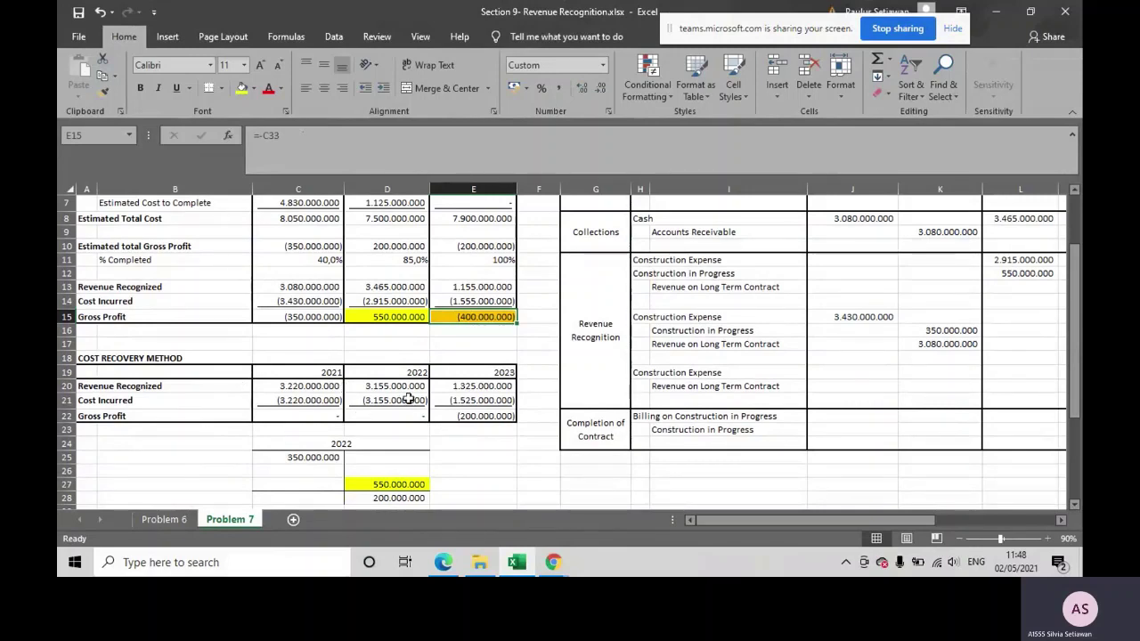
click(443, 561)
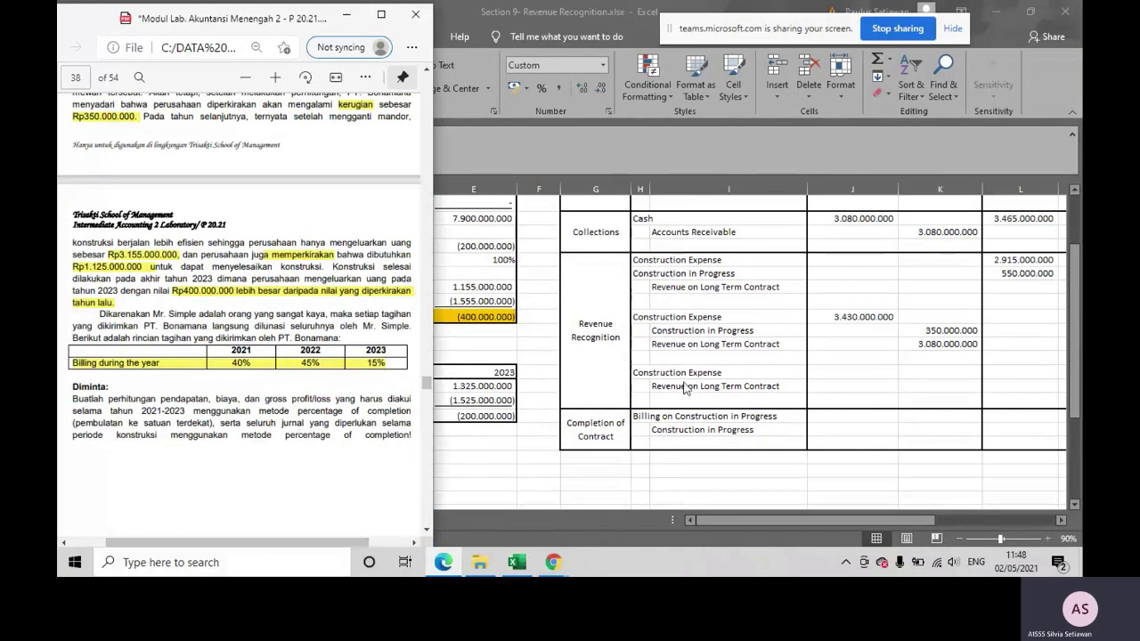
key(alt+Tab)
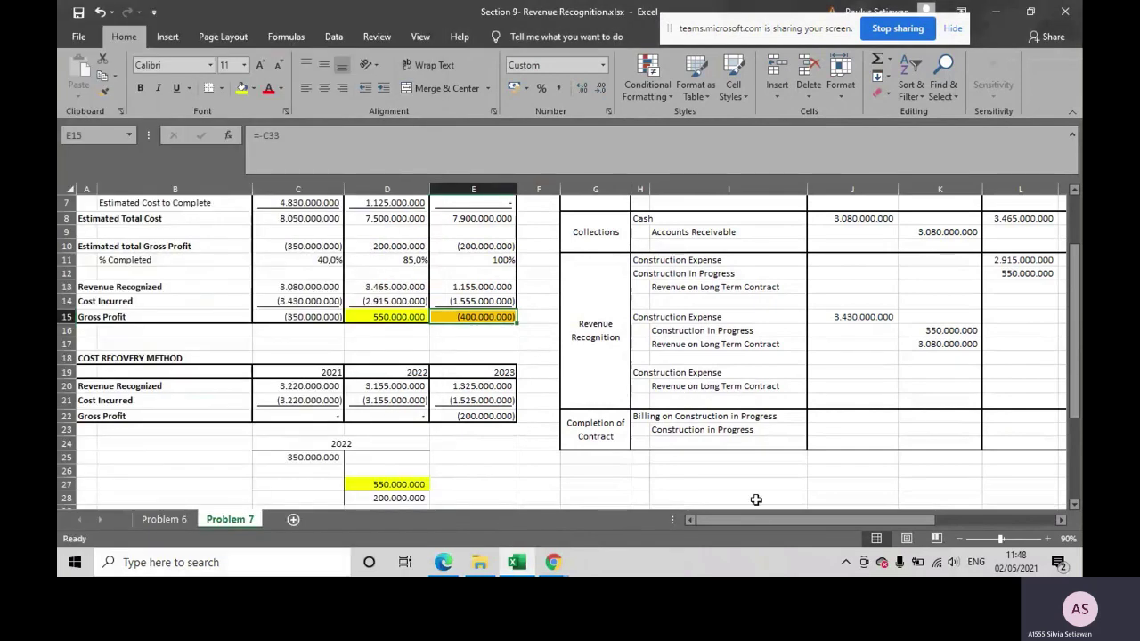
Bring up the Problem 7 journal entries and examine the 2021 Cost Incurred entry in J2 and K3
drag(764, 519, 848, 516)
scroll(658, 439, up, 2)
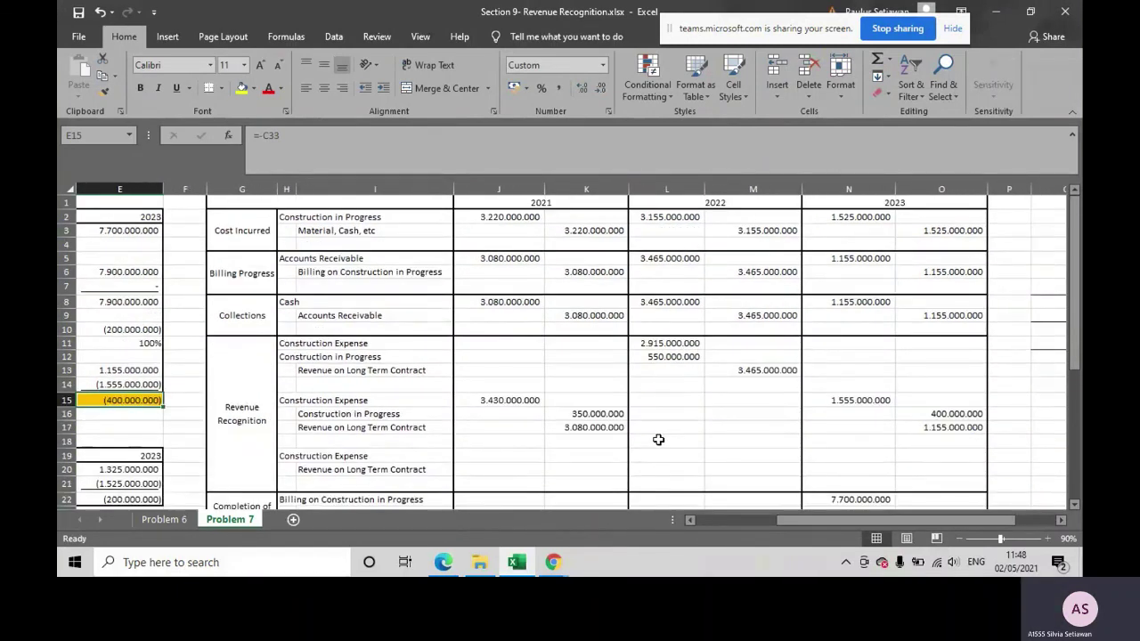
scroll(407, 443, down, 1)
scroll(398, 475, up, 1)
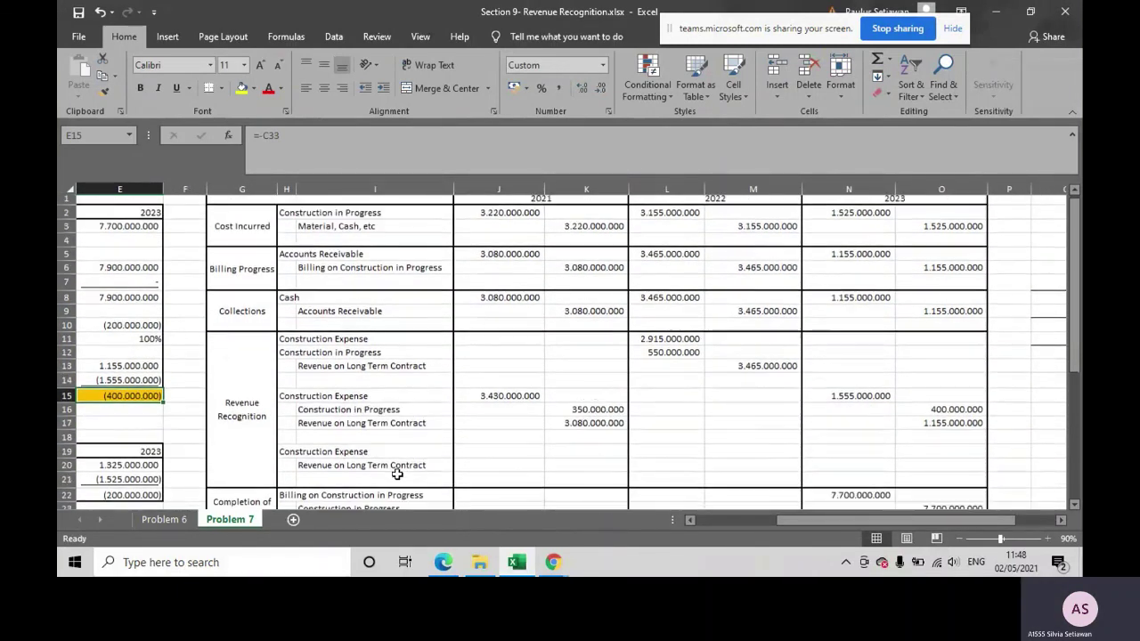
double_click(511, 217)
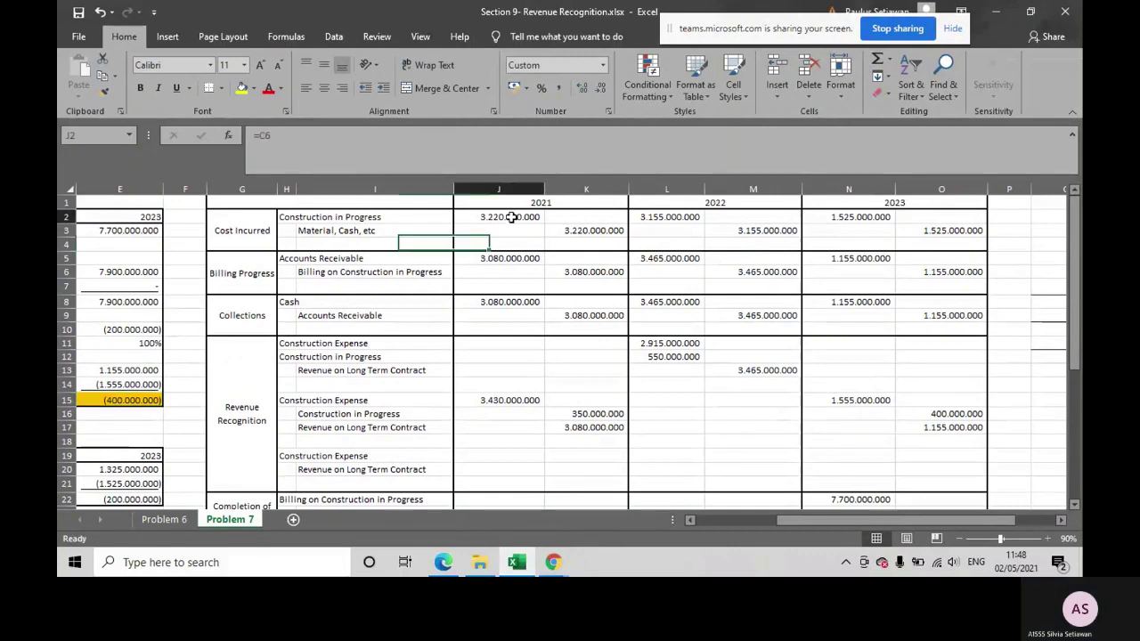
click(534, 230)
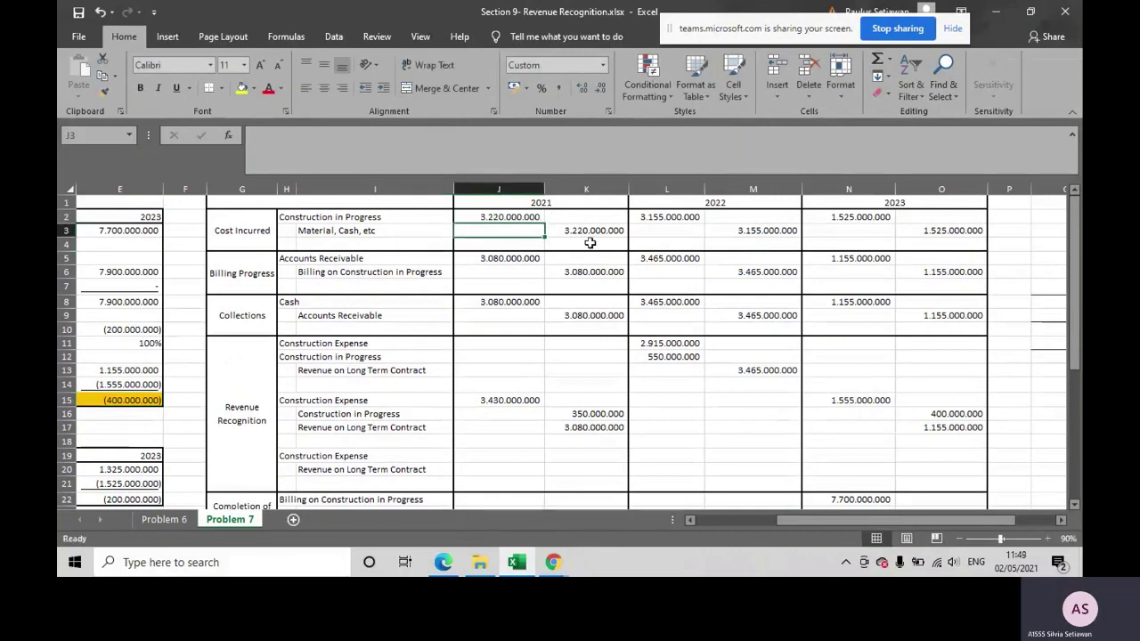
drag(801, 518, 746, 523)
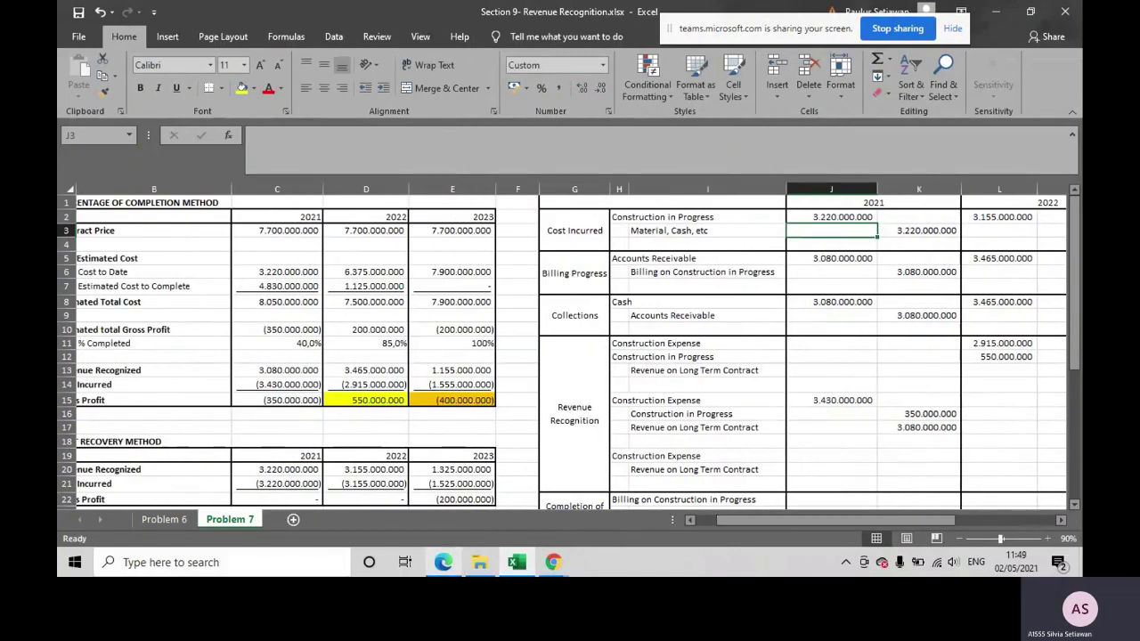
Switch to the module PDF in Edge to check the Problem 7 cost figures and billing table, and return to the Excel workbook
click(443, 562)
scroll(240, 362, up, 3)
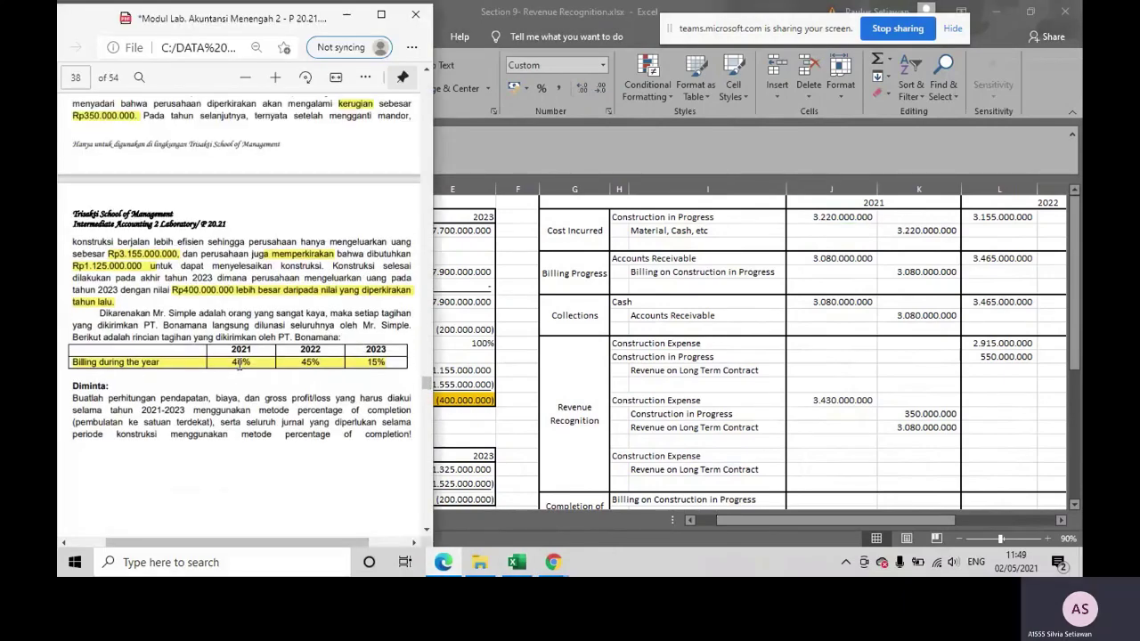
scroll(423, 335, down, 2)
scroll(424, 335, up, 2)
key(alt+Tab)
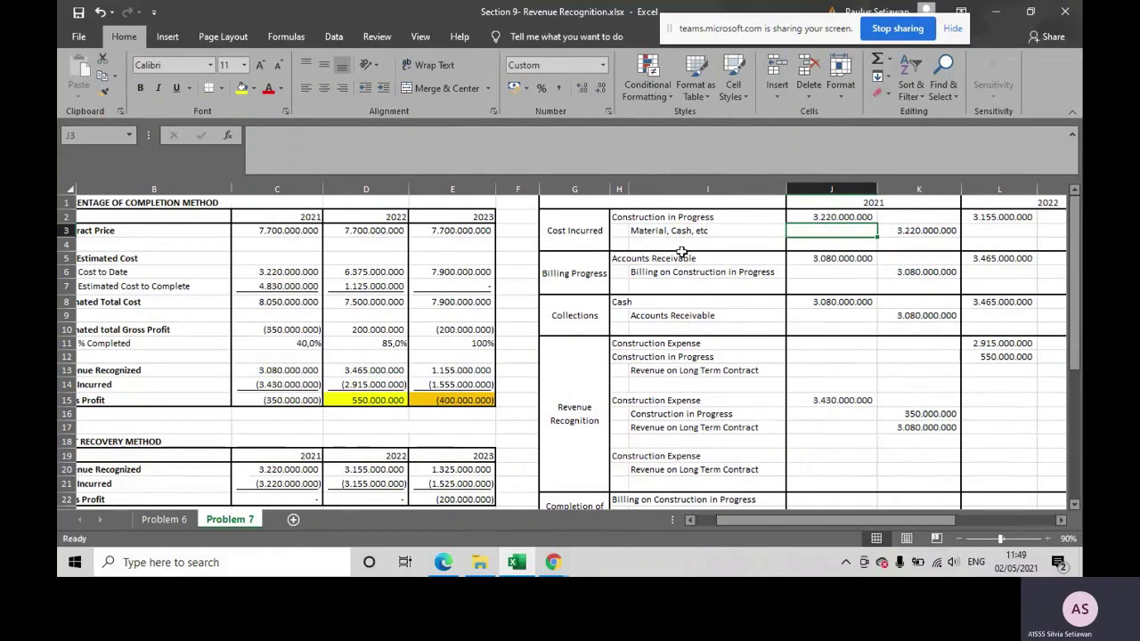
Trace the Construction in Progress formulas for 2021, 2022 and 2023 in J2, L2 and N2 to the Cost to Date row
click(824, 216)
text(=)
click(303, 274)
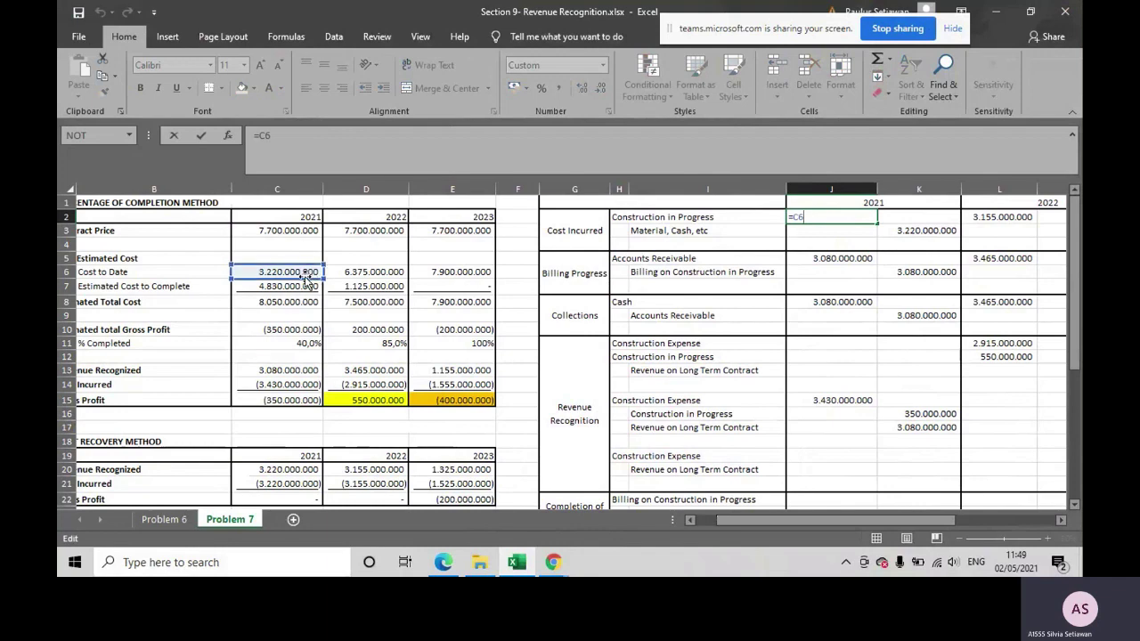
key(Return)
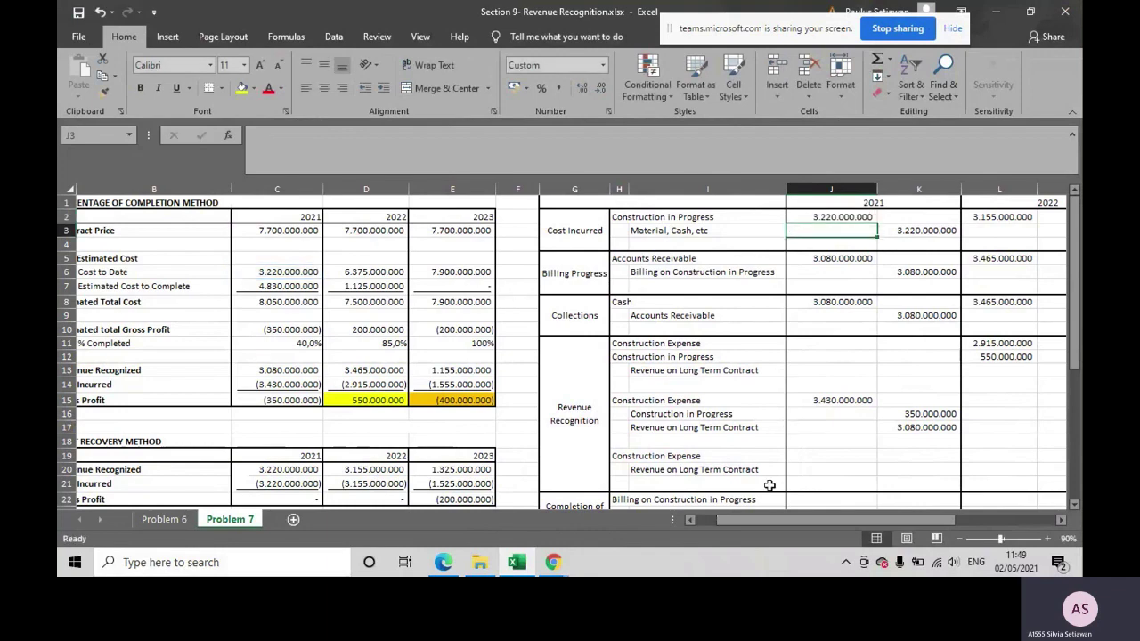
drag(756, 521, 776, 521)
drag(846, 231, 852, 216)
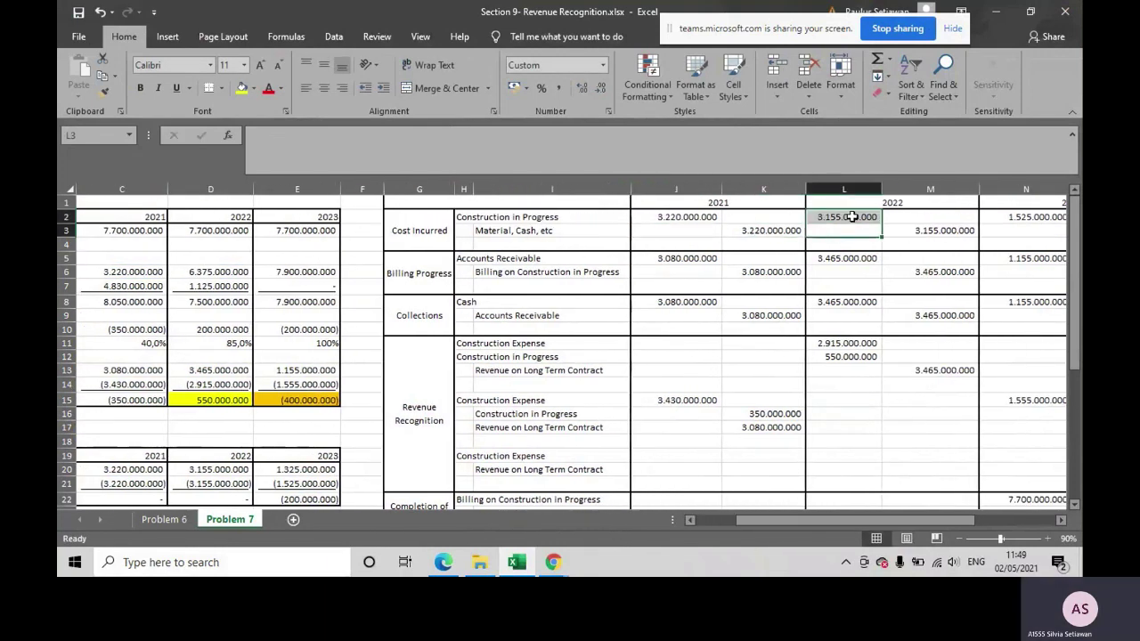
double_click(853, 216)
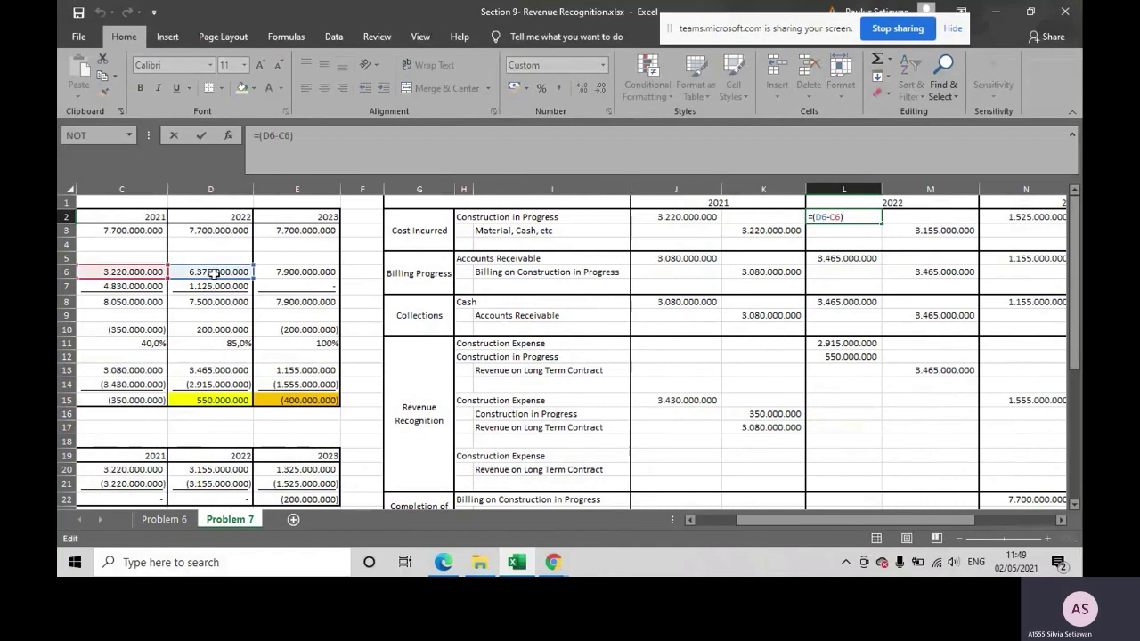
key(Return)
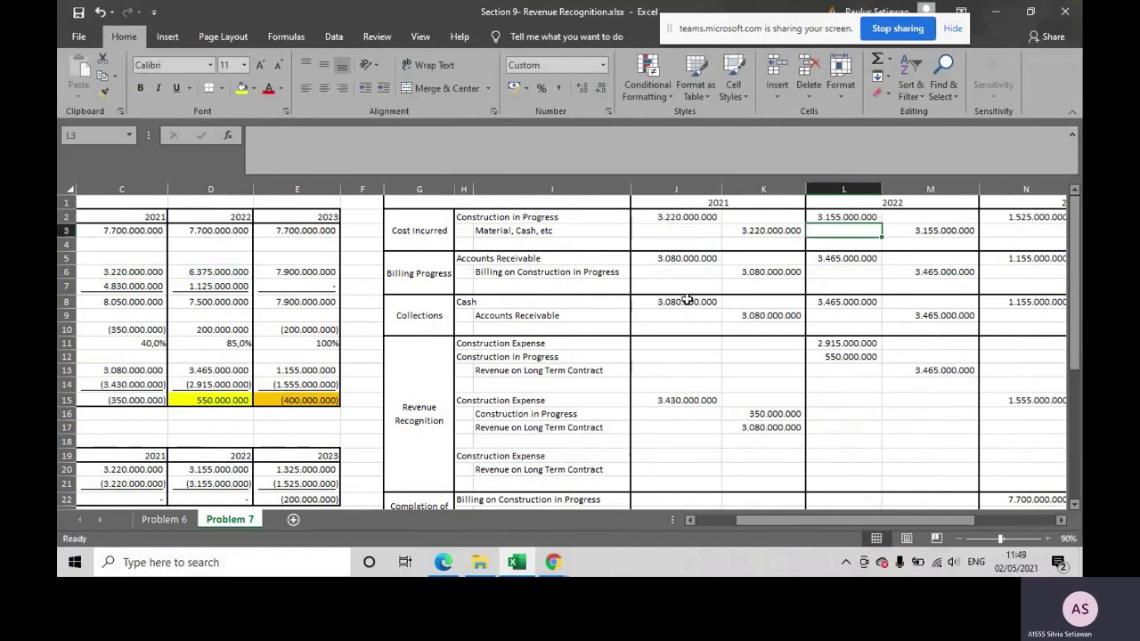
double_click(990, 218)
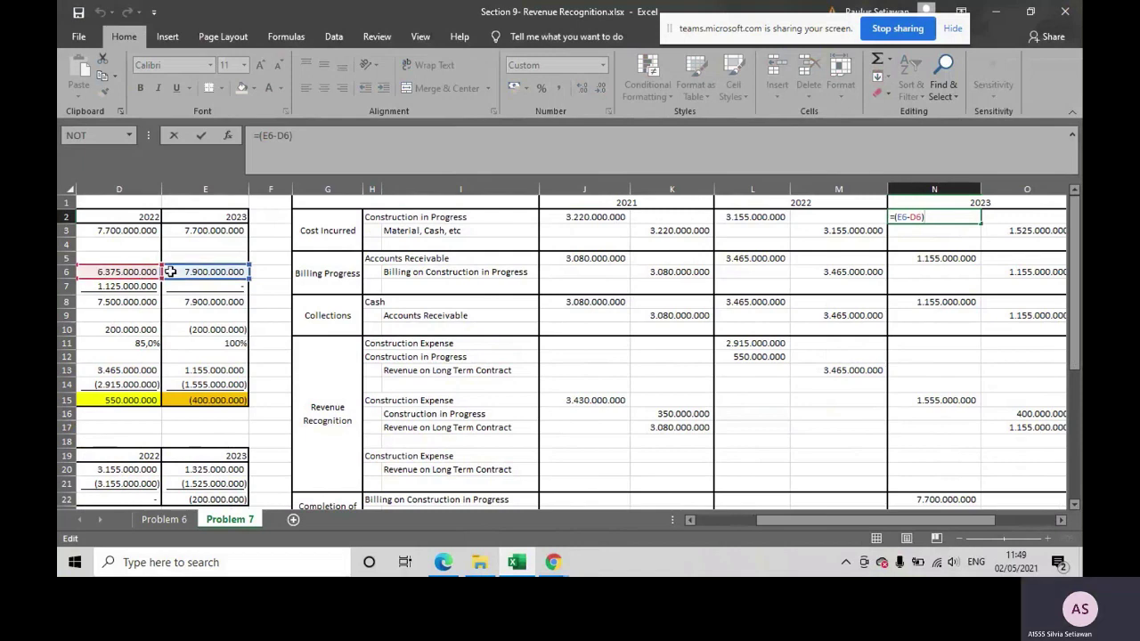
key(Return)
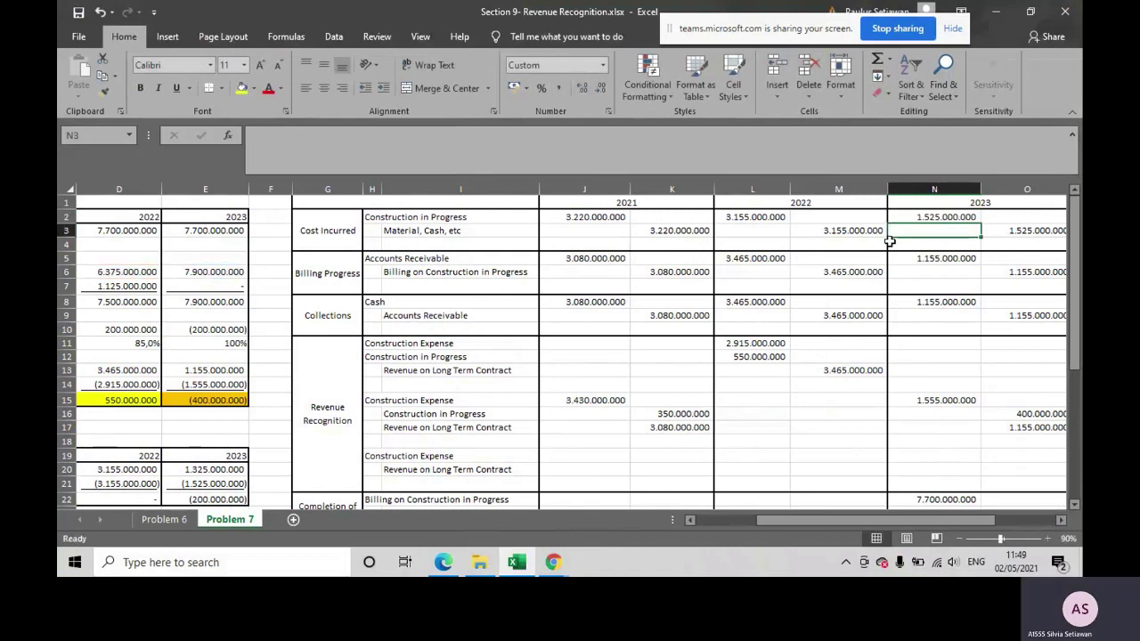
Inspect the 2021 Accounts Receivable formula in J5 and compare its percentage with the billing table in the module PDF in Edge
scroll(648, 343, down, 1)
scroll(648, 342, up, 1)
click(560, 256)
text(=E3*40%)
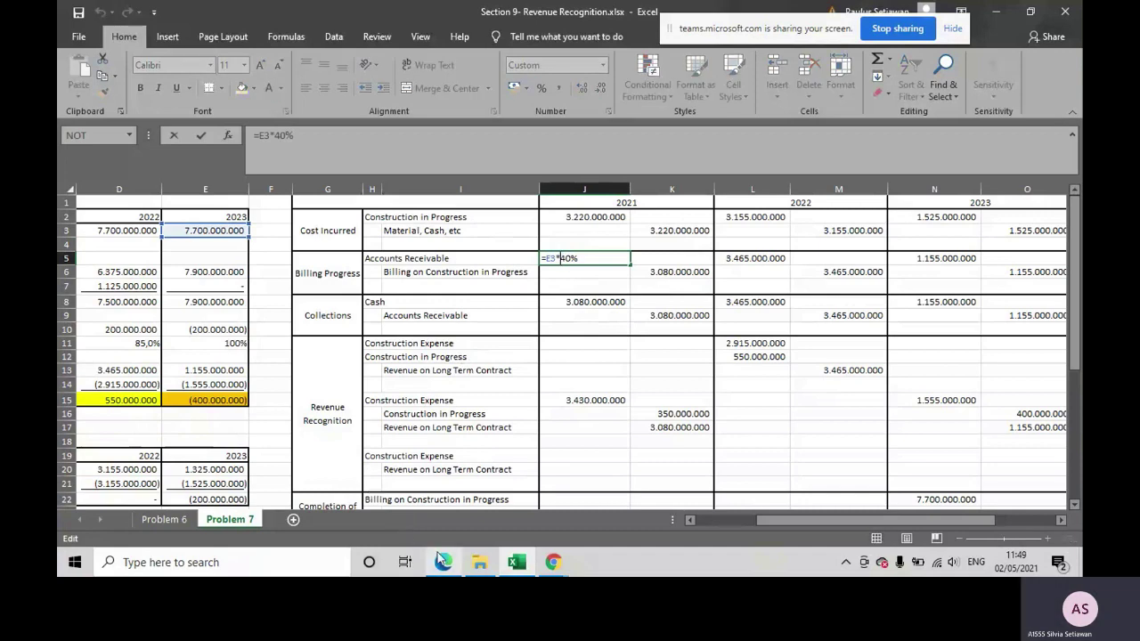
click(441, 561)
scroll(263, 350, down, 3)
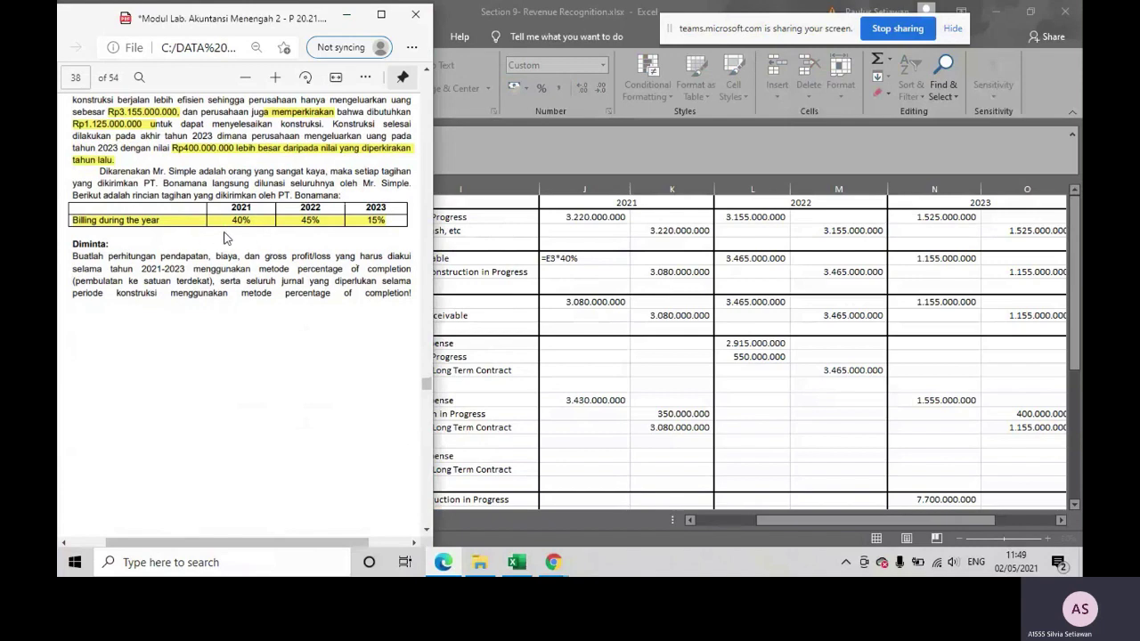
click(570, 262)
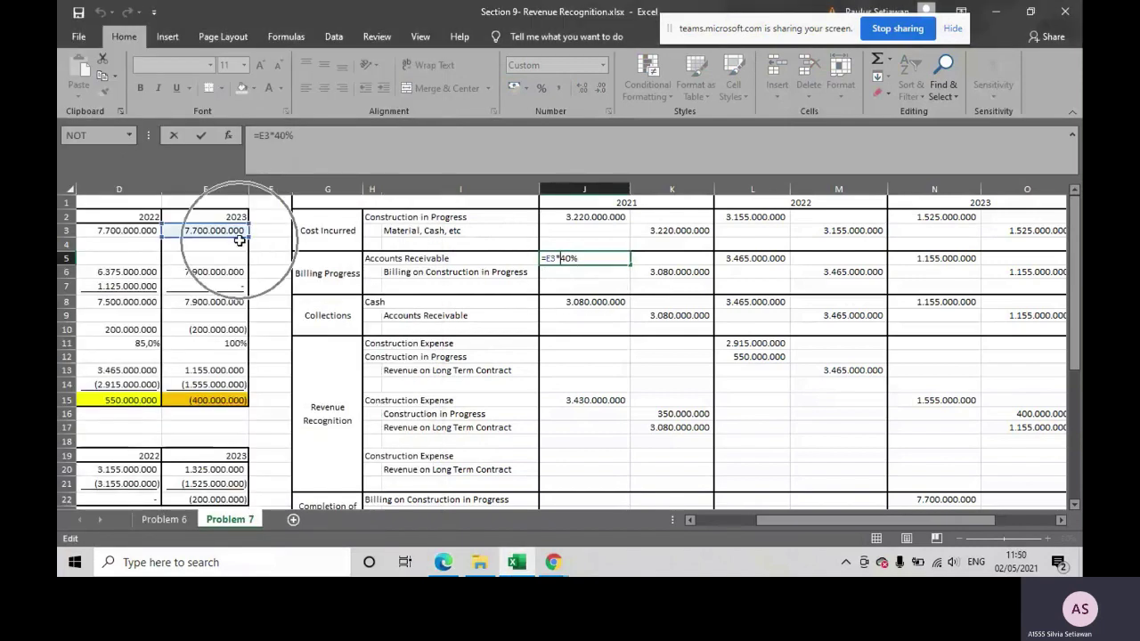
key(Return)
Inspect the Accounts Receivable formulas for 2022 in L5 and 2023 in N5, checking the 2023 percentage against the PDF billing table
click(753, 260)
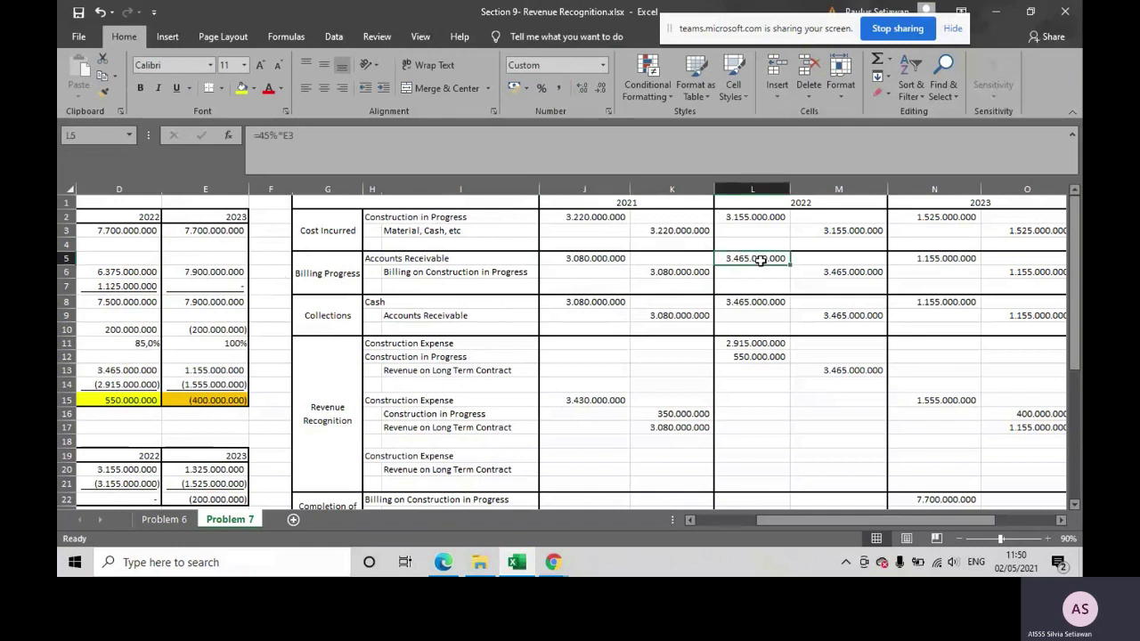
text(=45%*E3)
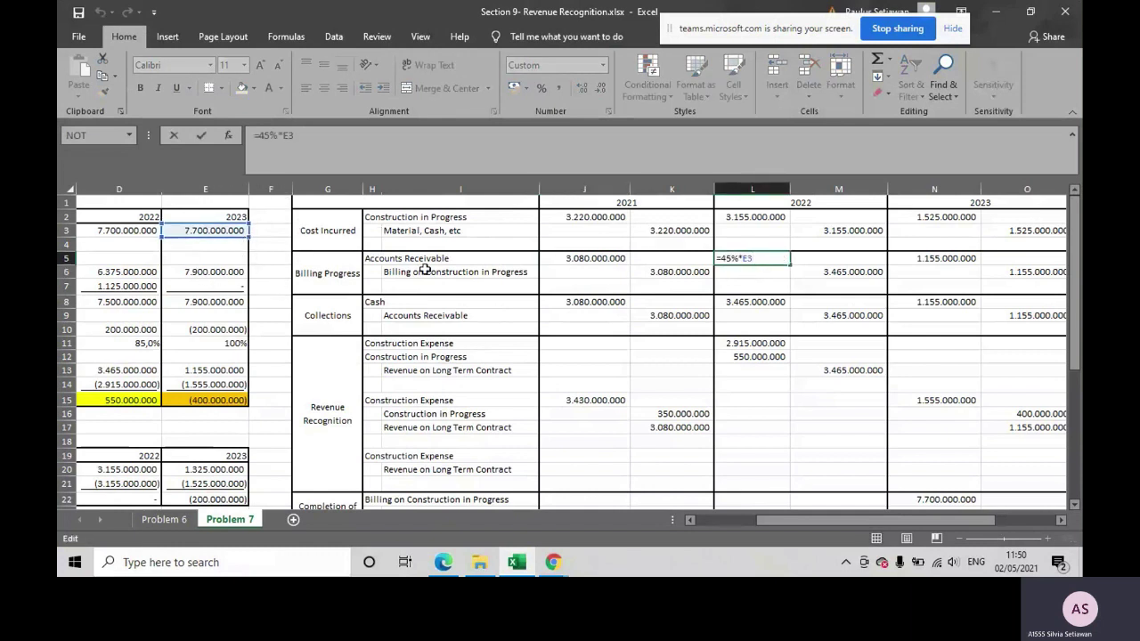
key(Return)
click(942, 257)
text(=E3*15%)
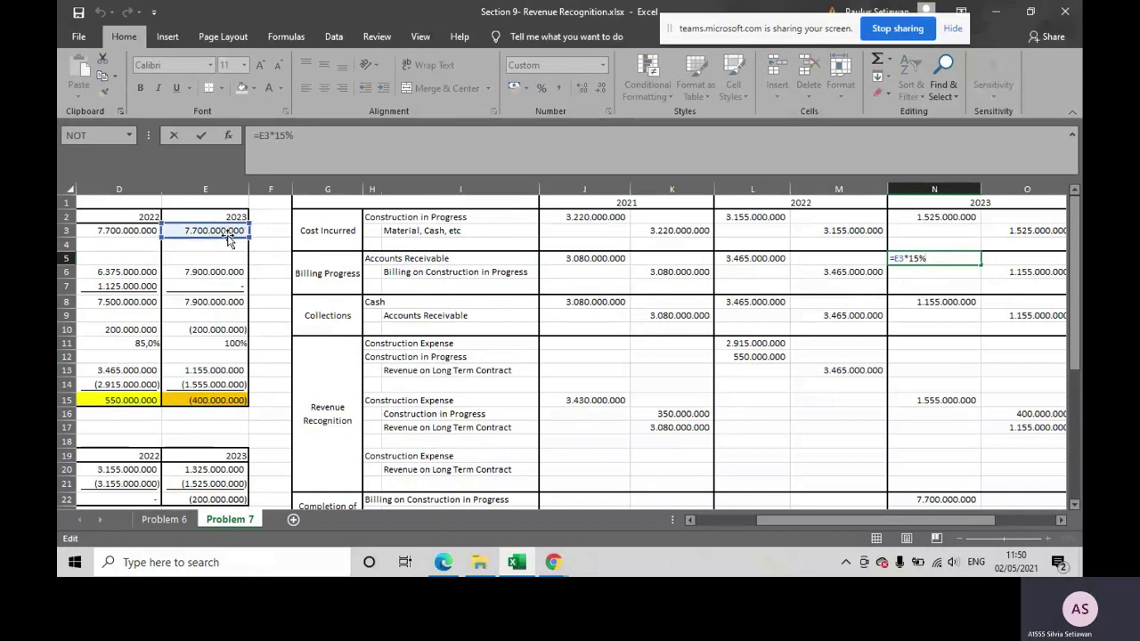
click(443, 562)
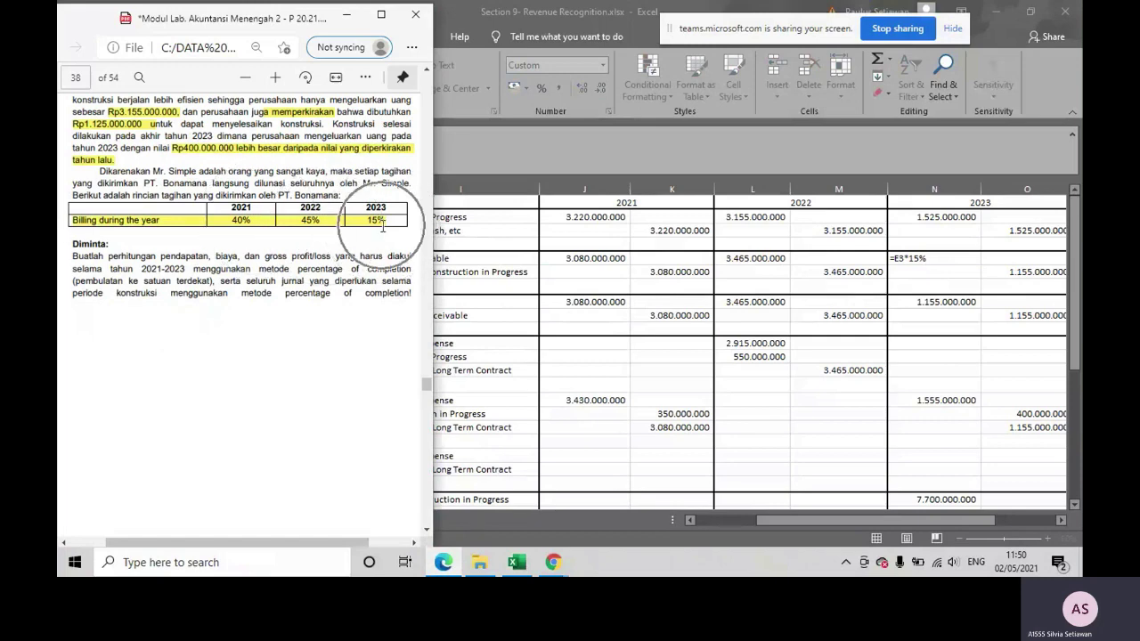
click(776, 261)
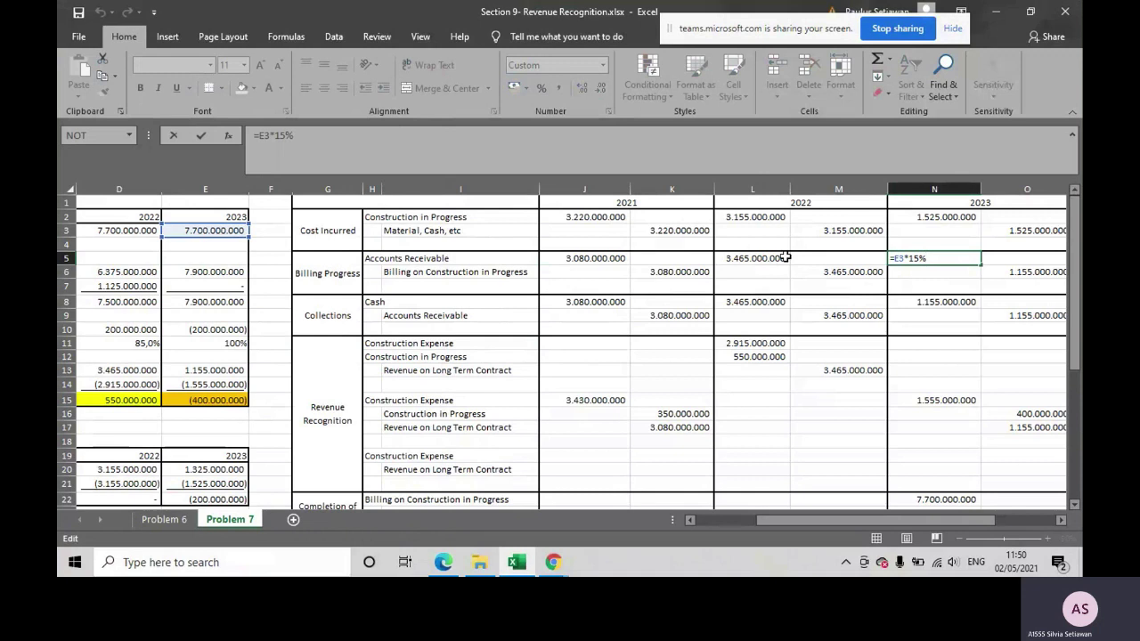
key(Return)
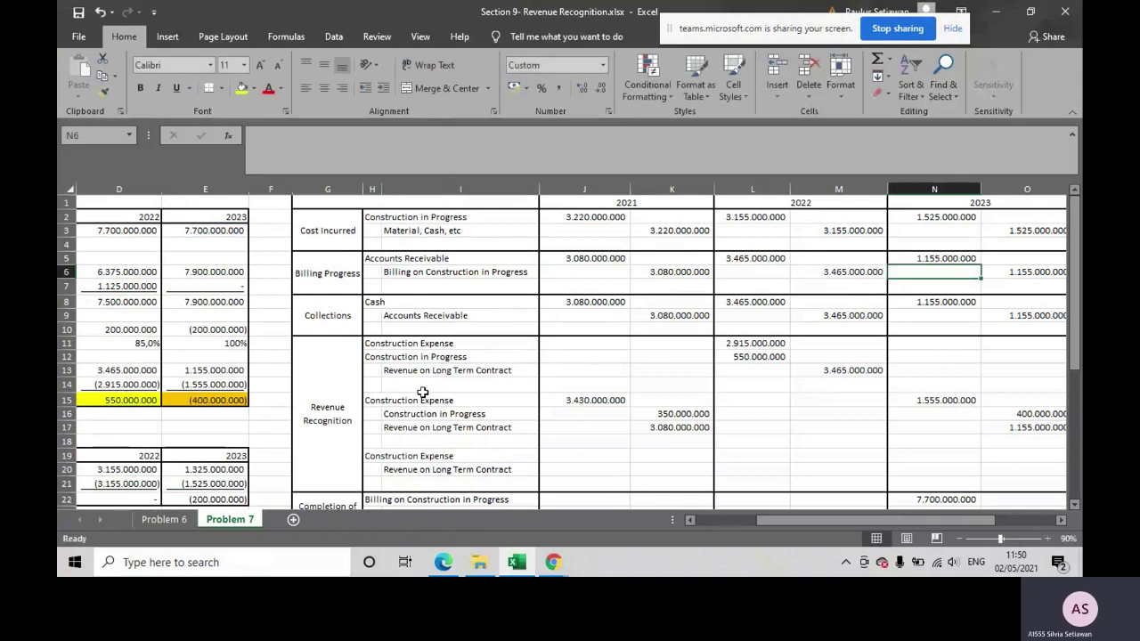
For the Collections entry, highlight the phrase "langsung dilunasi seluruhnya" in the module PDF in Edge, and return to the Excel workbook
click(339, 322)
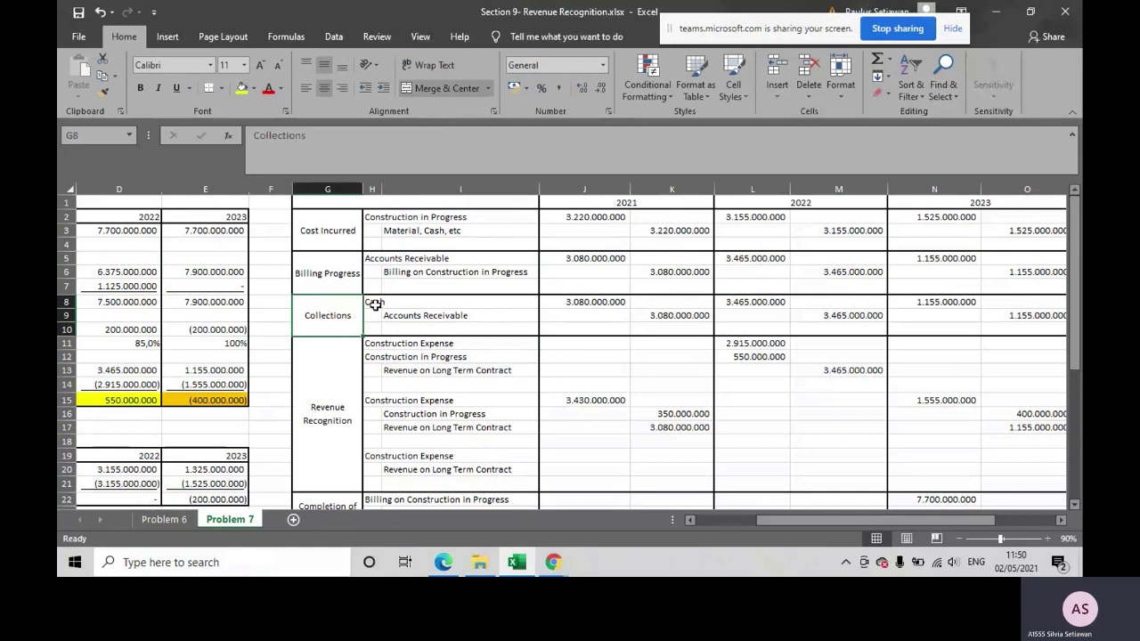
click(444, 562)
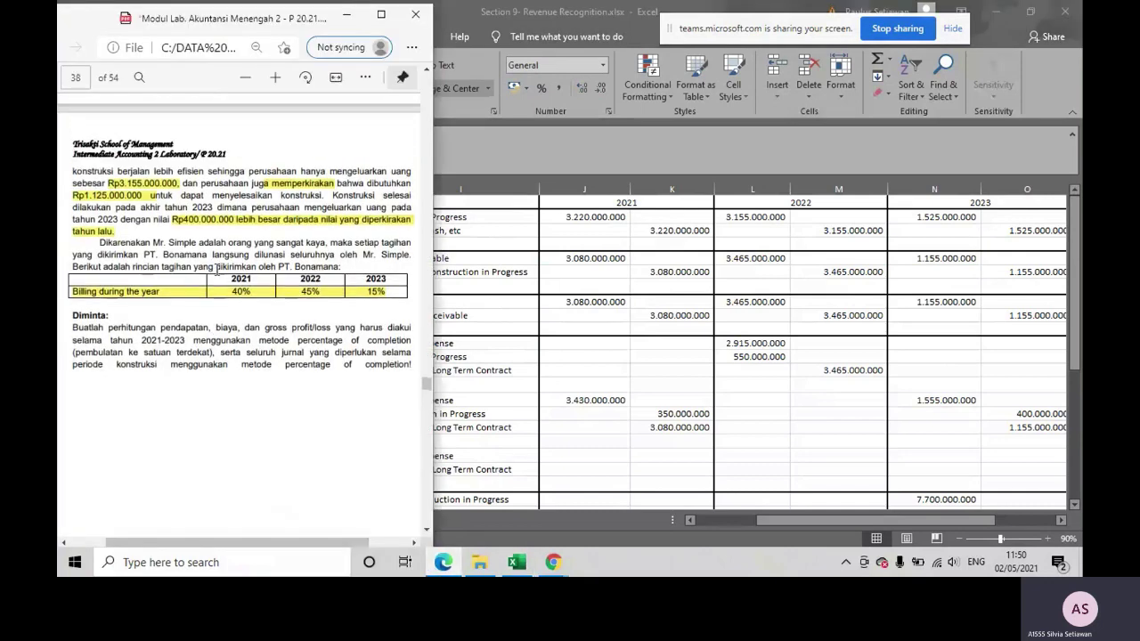
drag(212, 255, 335, 256)
mouse_move(354, 192)
click(485, 191)
click(514, 562)
Trace the Collections cash amounts in J8, L8 and N8 to the billed receivables in J5, L5 and N5
click(587, 258)
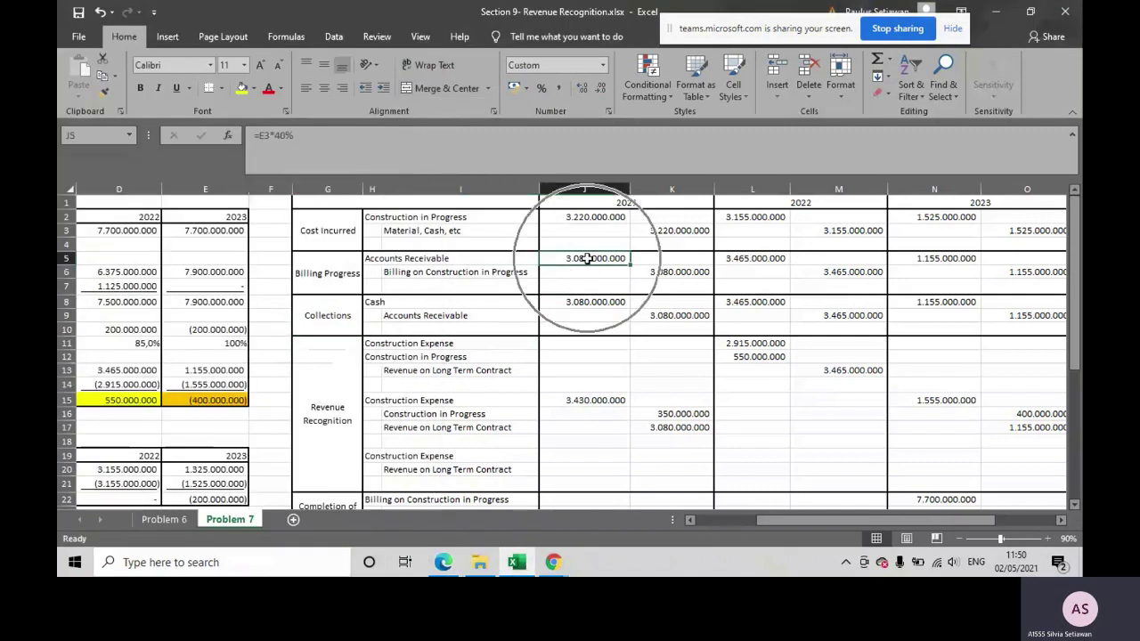
click(593, 301)
click(740, 271)
click(740, 258)
click(741, 301)
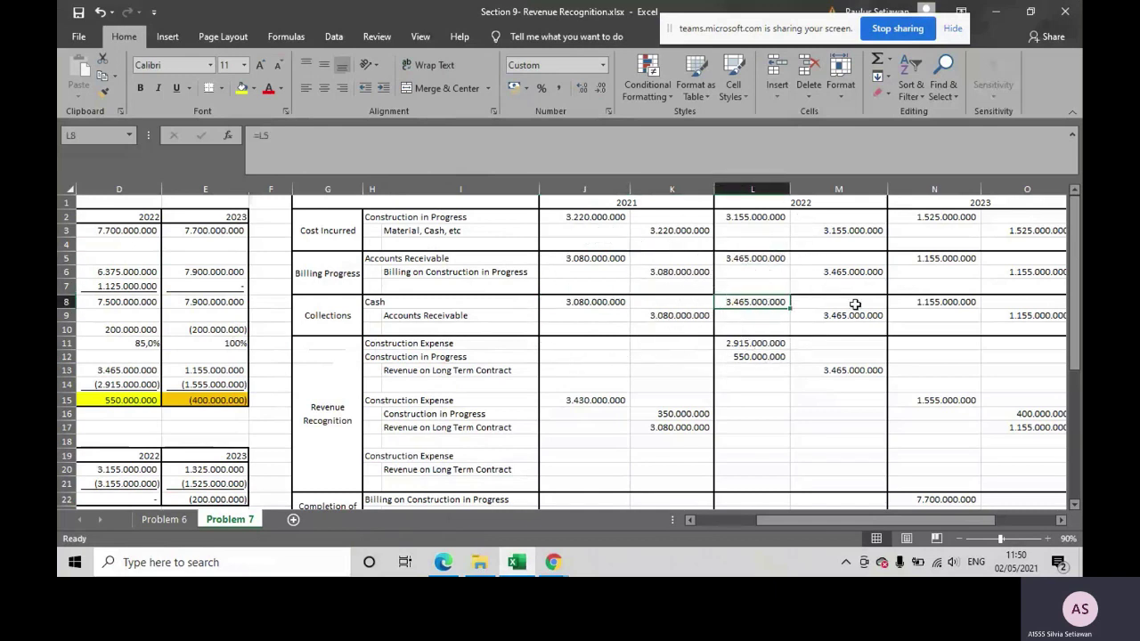
click(935, 301)
click(933, 259)
click(908, 305)
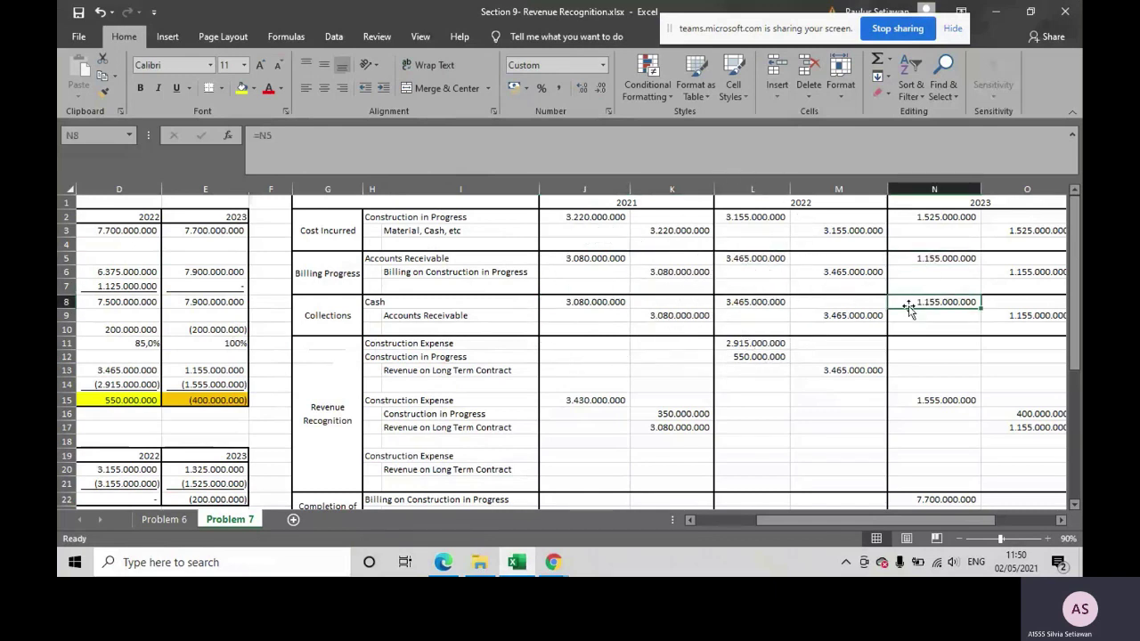
Recheck the 2022 and 2021 cash collections against their billings, and review the Cash and Accounts Receivable accounts in the Collections entry
click(763, 301)
click(738, 258)
click(583, 303)
click(581, 270)
click(615, 301)
click(731, 301)
click(754, 245)
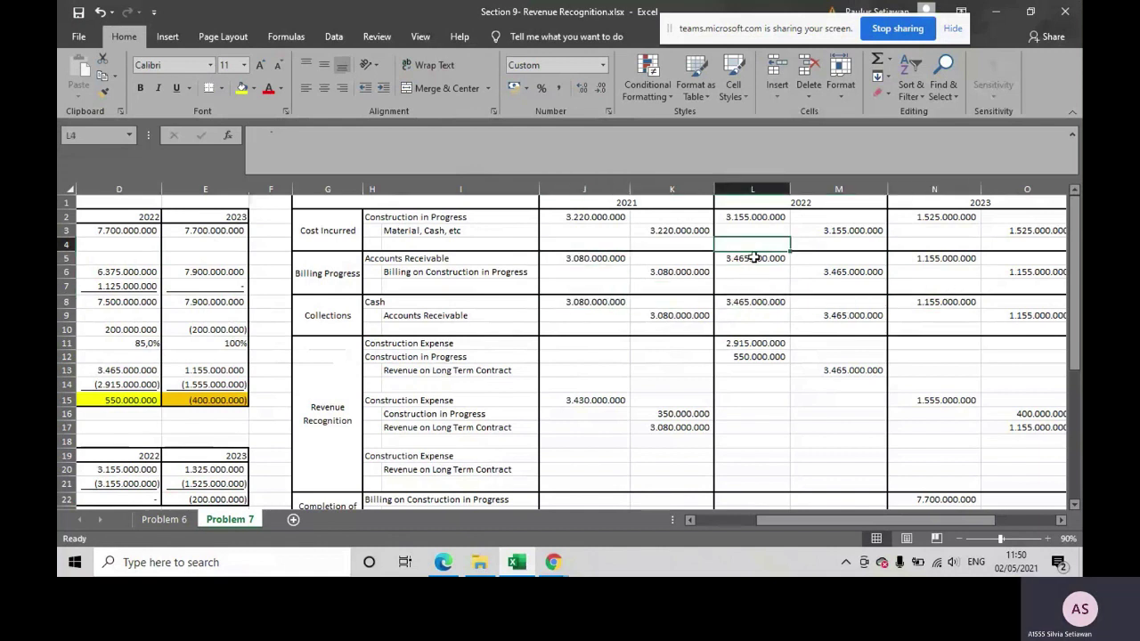
drag(372, 305, 398, 327)
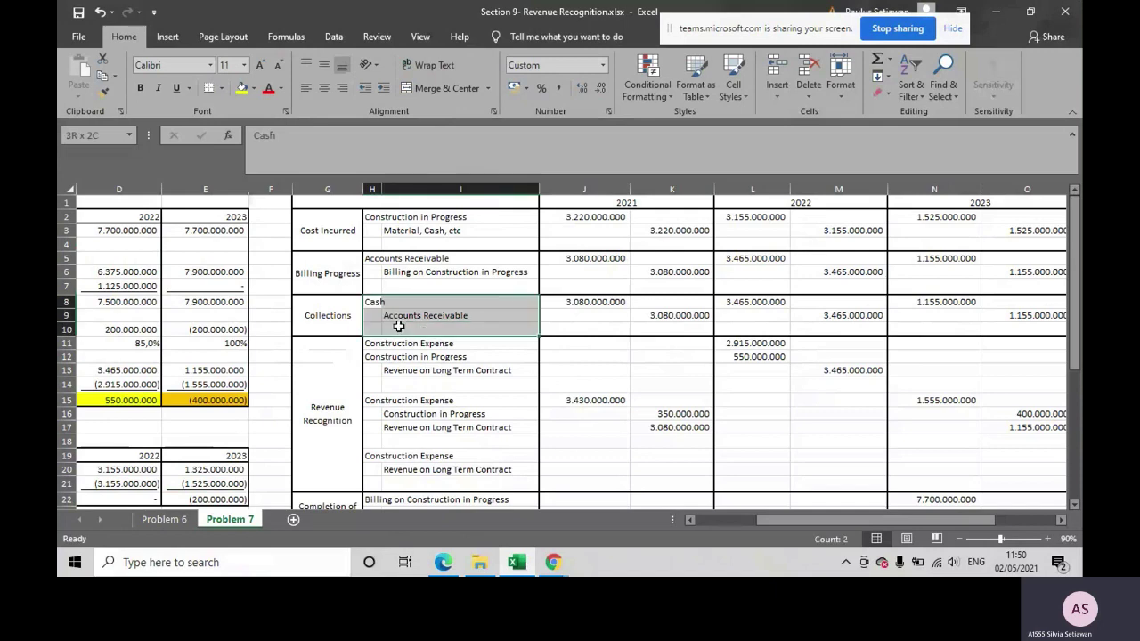
Delete the unused third Revenue Recognition entry, Construction Expense and Revenue on Long Term Contract, from rows 19 and 20
scroll(399, 327, down, 1)
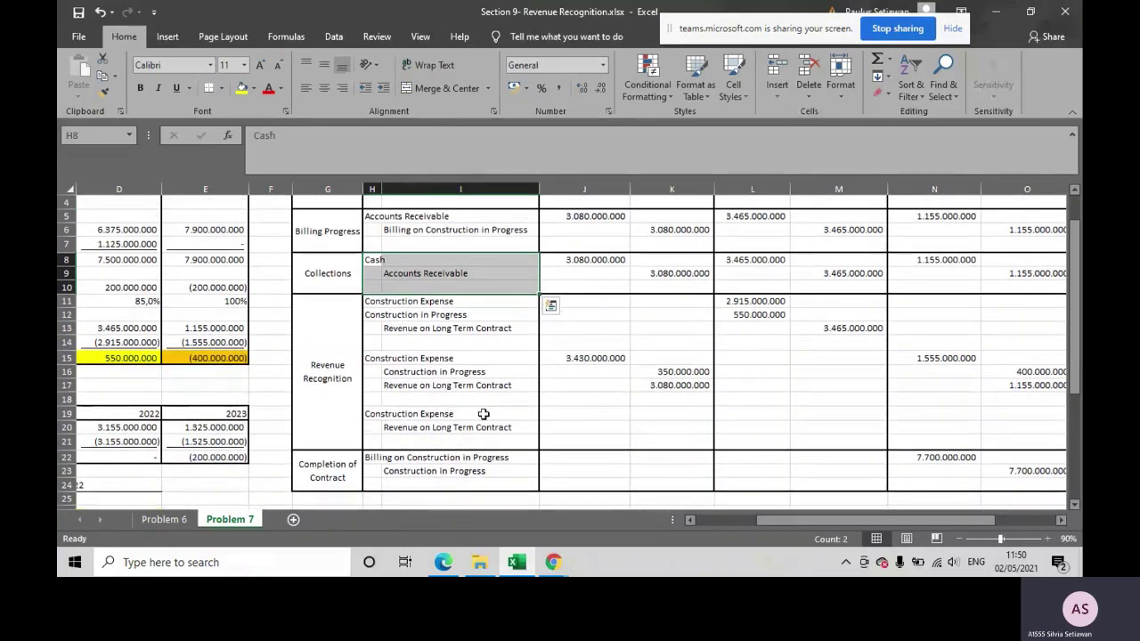
drag(813, 523, 834, 525)
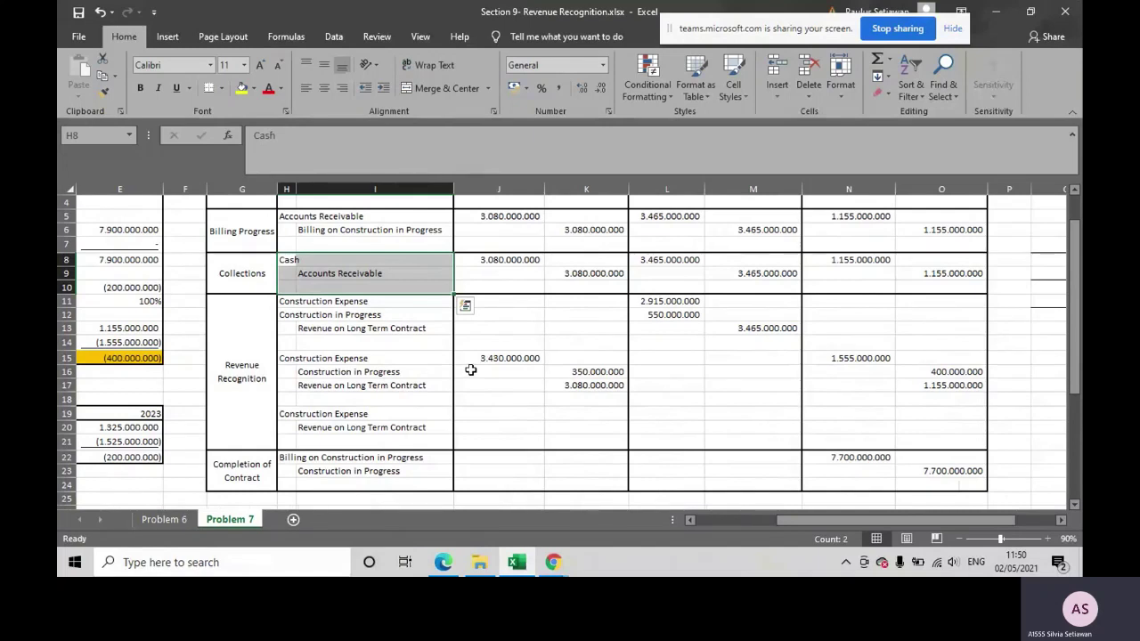
click(241, 388)
mouse_move(300, 411)
mouse_down()
mouse_move(330, 425)
mouse_move(307, 423)
mouse_up()
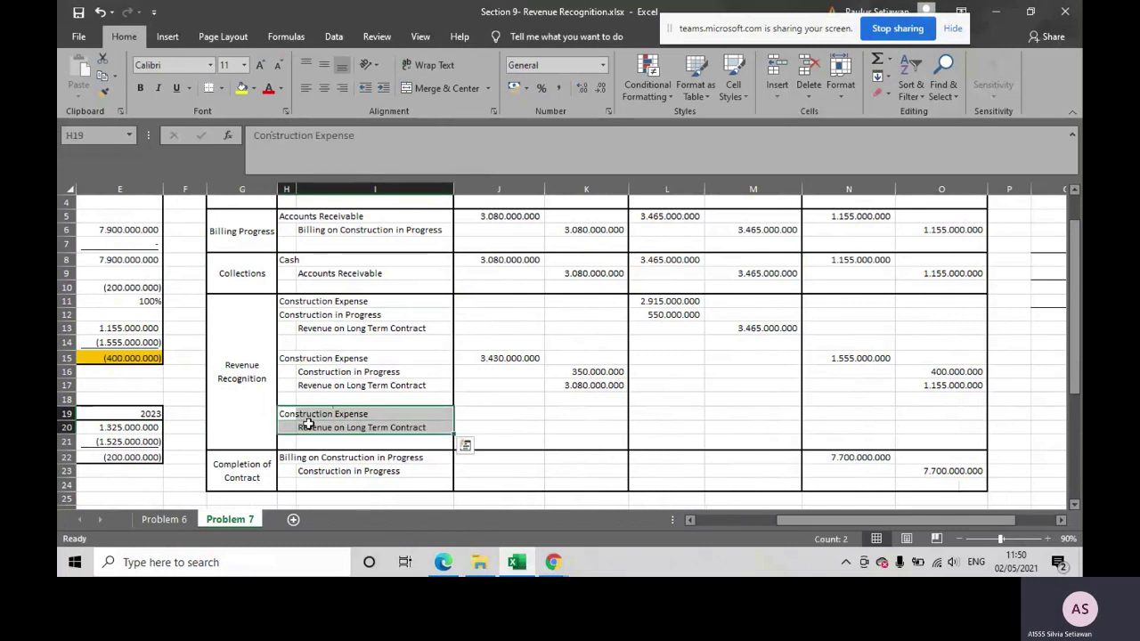
key(Delete)
Trace the 2021 Revenue Recognition amounts in J15, K16 and K17 to cost incurred, gross profit and revenue recognized in C14, C15 and C13
click(323, 299)
click(308, 313)
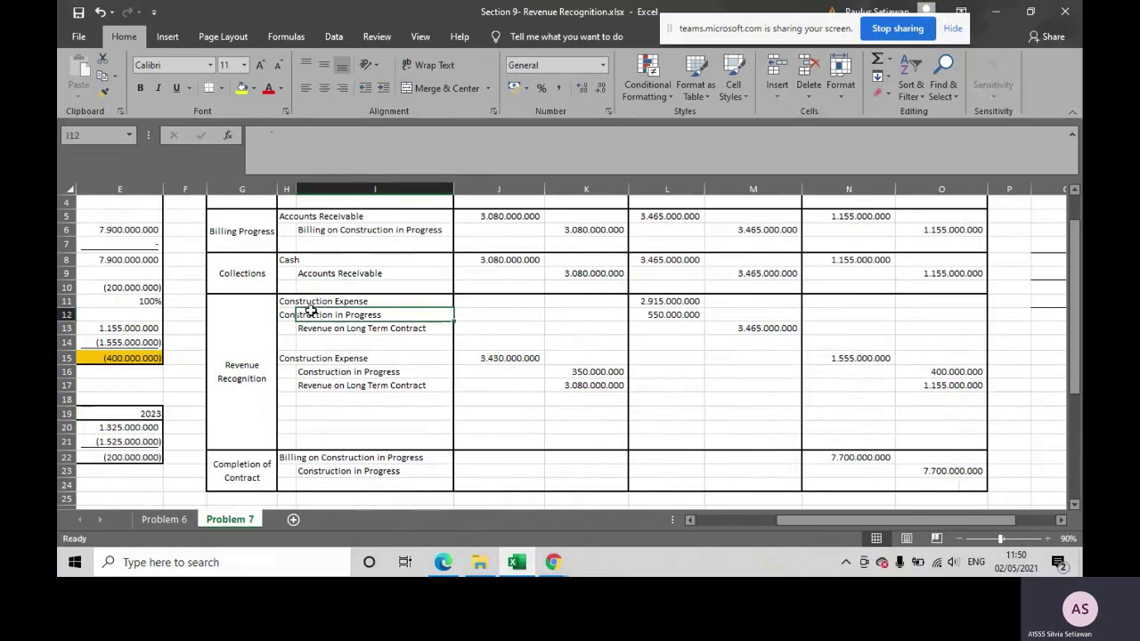
drag(804, 523, 748, 509)
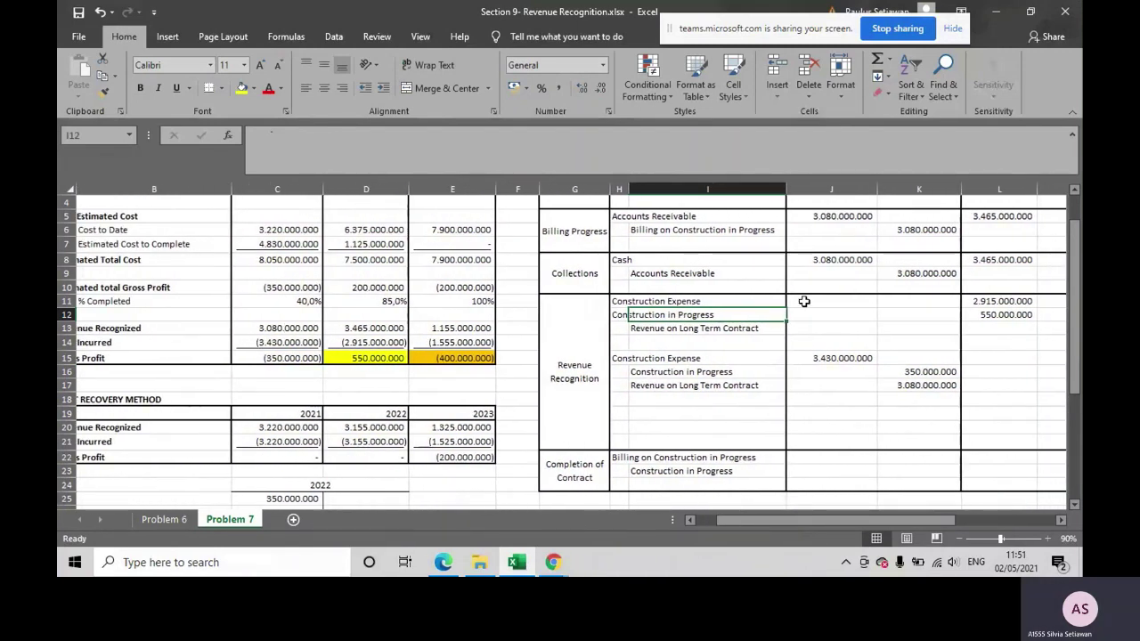
click(805, 357)
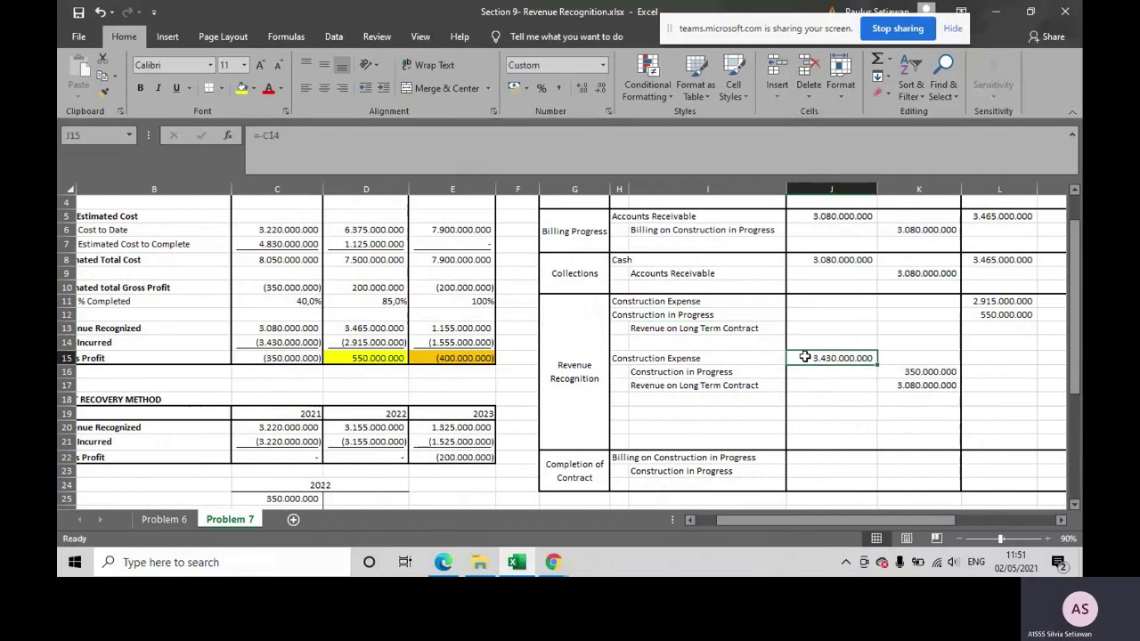
click(306, 343)
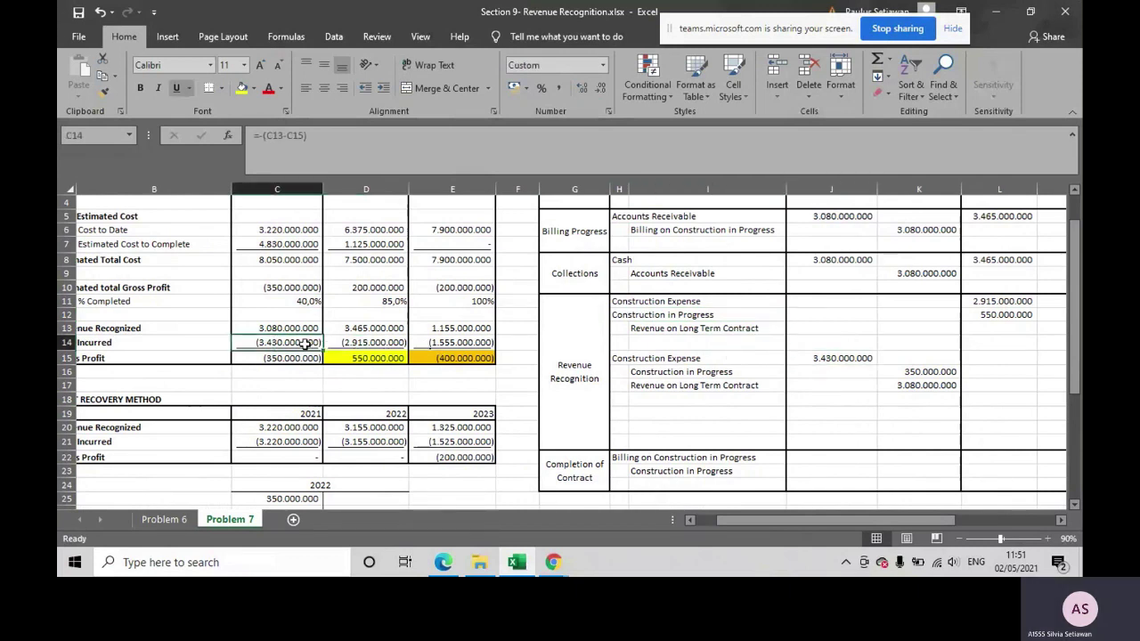
click(935, 372)
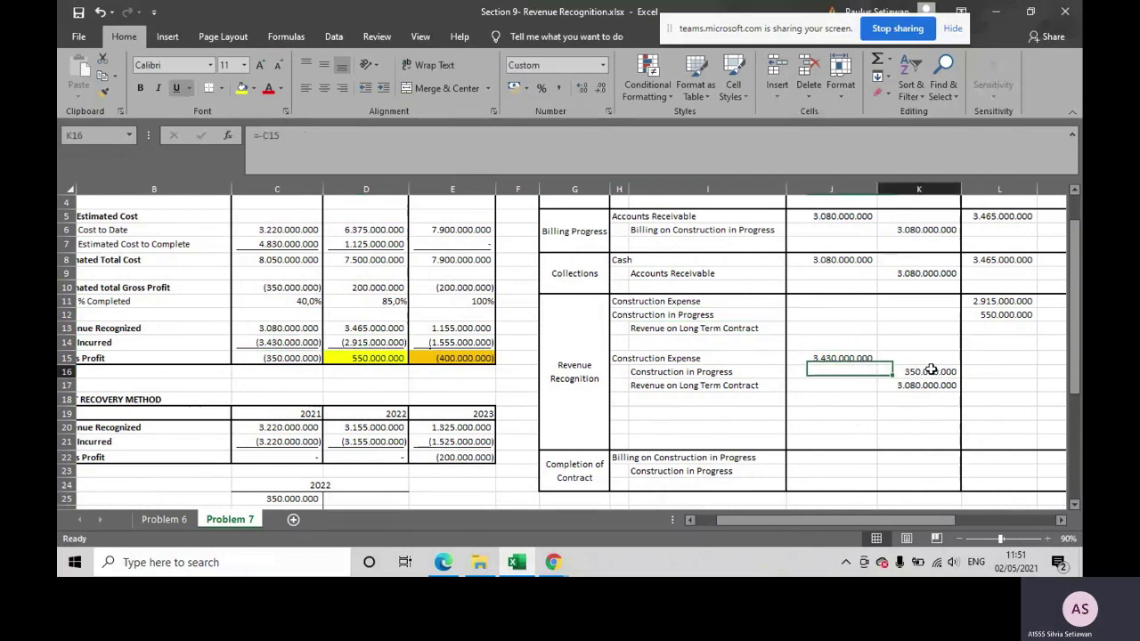
click(294, 359)
click(899, 386)
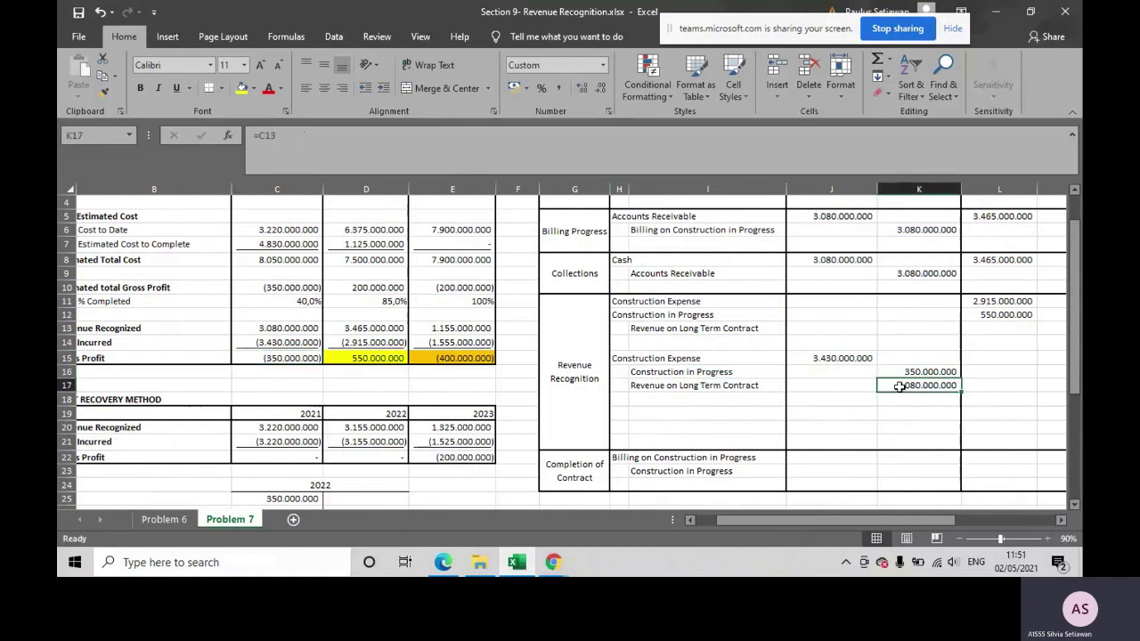
click(307, 328)
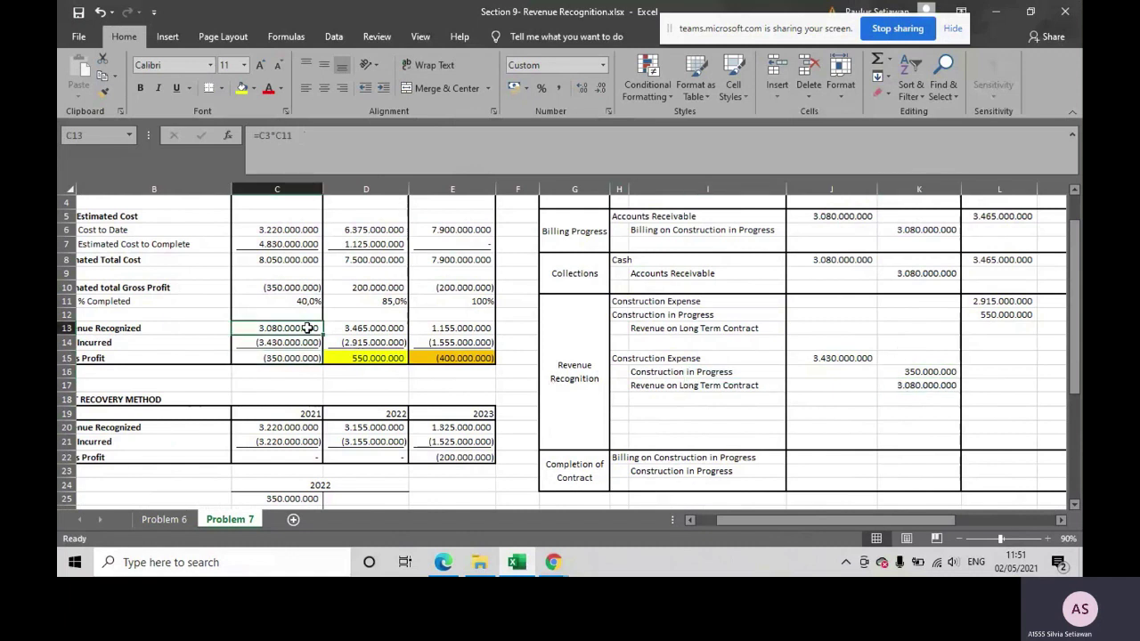
Fill the second Revenue Recognition entry's Construction in Progress line, I16:K16, with yellow and check it against the 2021 gross profit in C15
click(294, 361)
drag(773, 369, 910, 371)
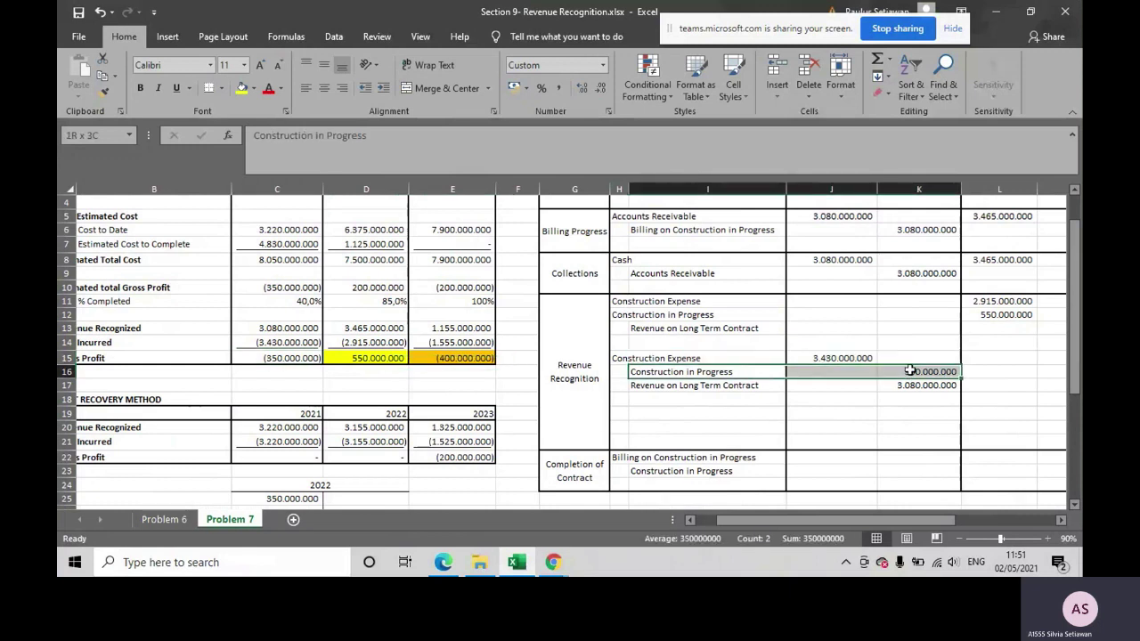
click(241, 91)
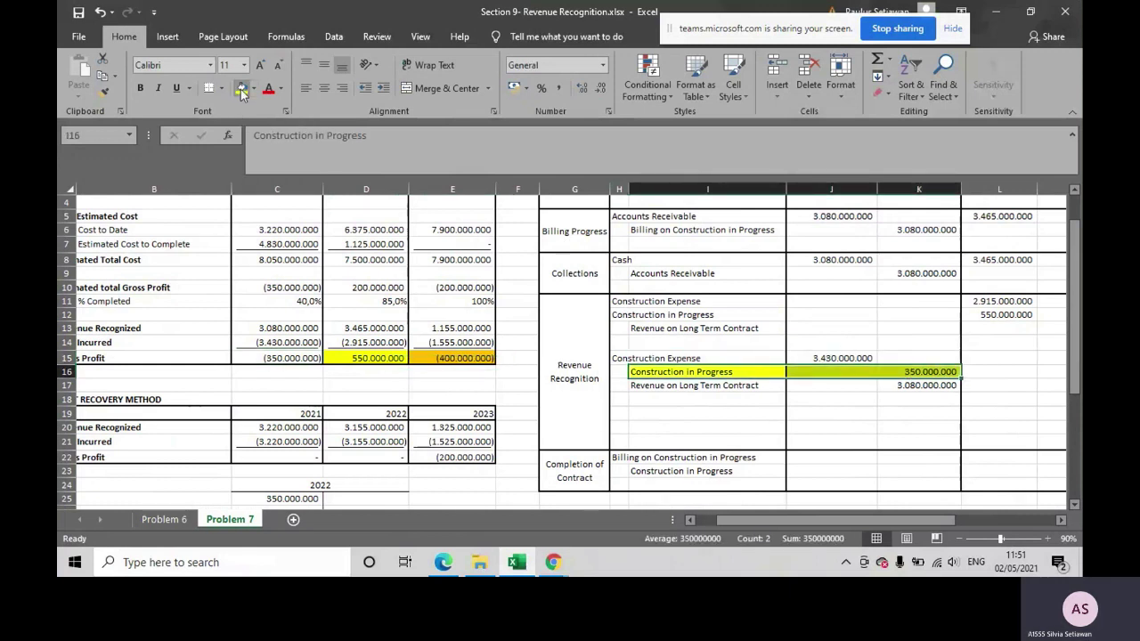
click(302, 359)
Trace the 2022 Revenue Recognition amounts in L11, L12 and M13 to cost incurred, gross profit and revenue recognized in column D
drag(862, 519, 911, 525)
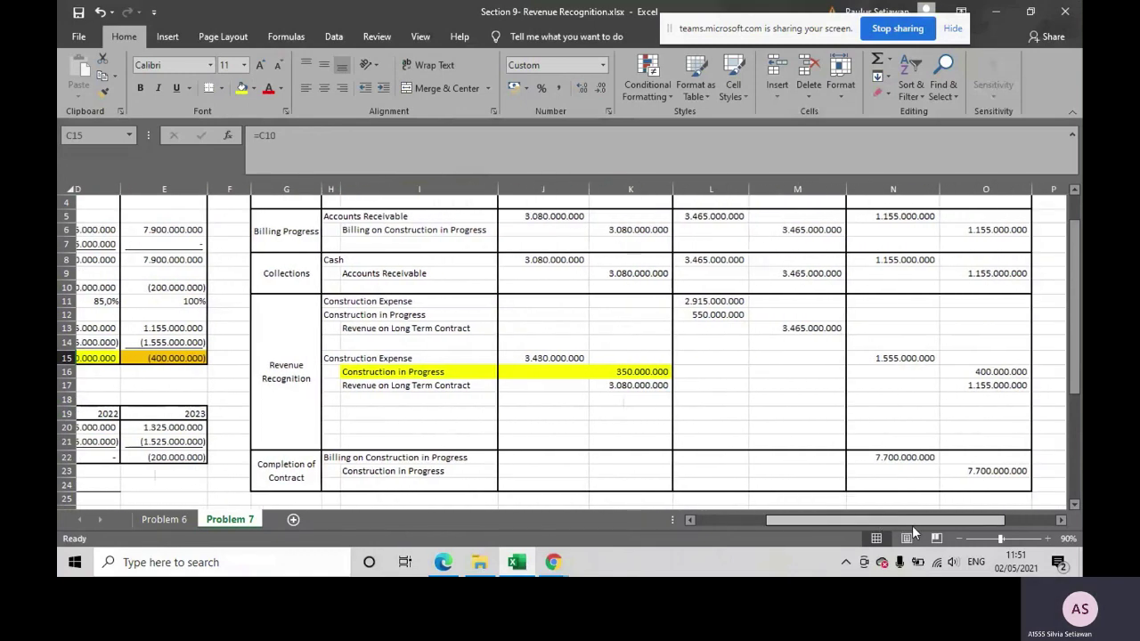
scroll(766, 316, up, 1)
scroll(790, 433, down, 1)
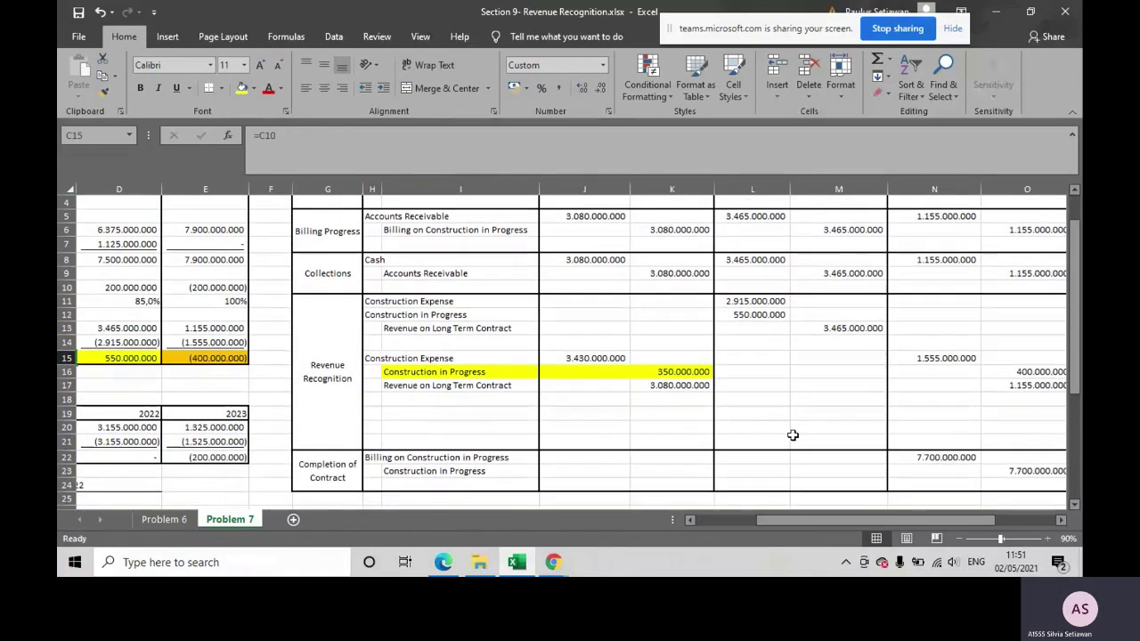
drag(824, 520, 783, 520)
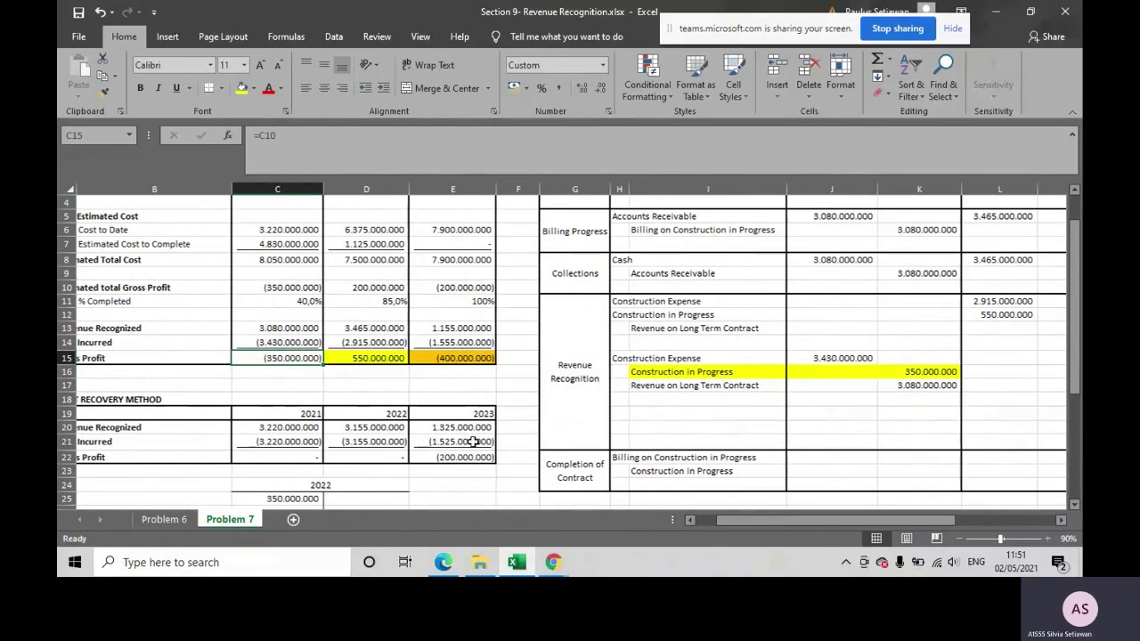
key(Right)
click(1016, 316)
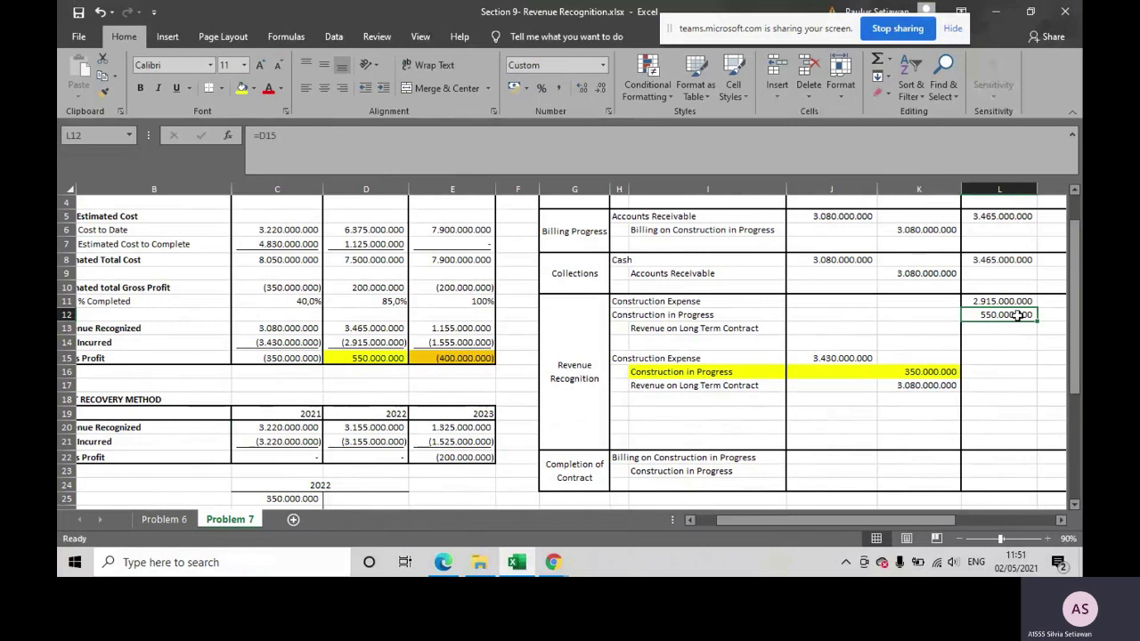
click(379, 341)
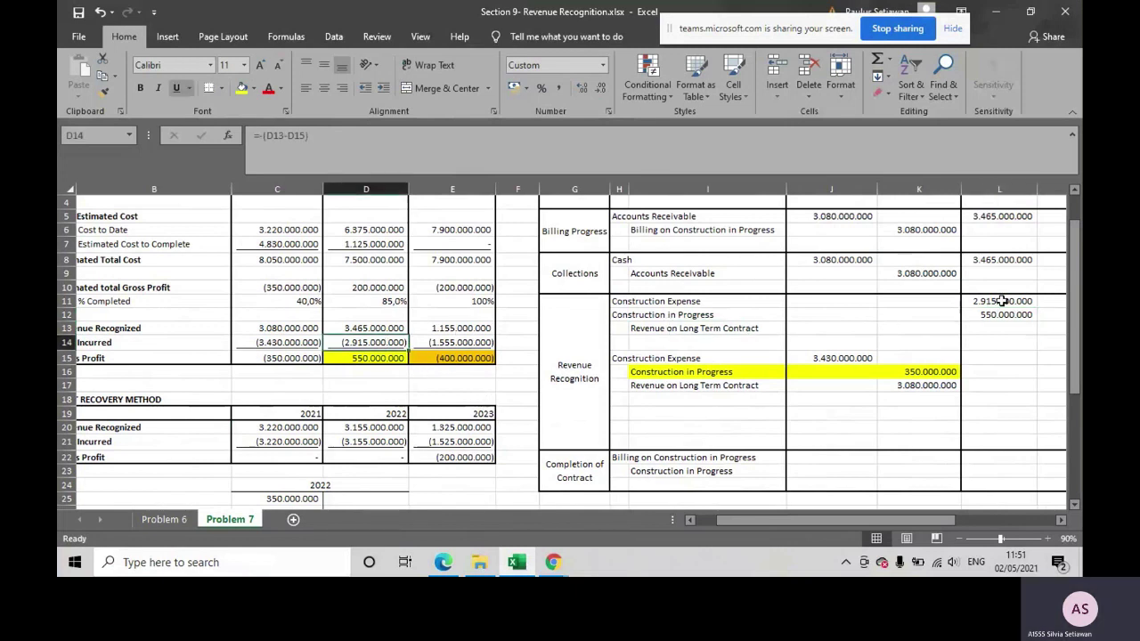
drag(837, 520, 856, 520)
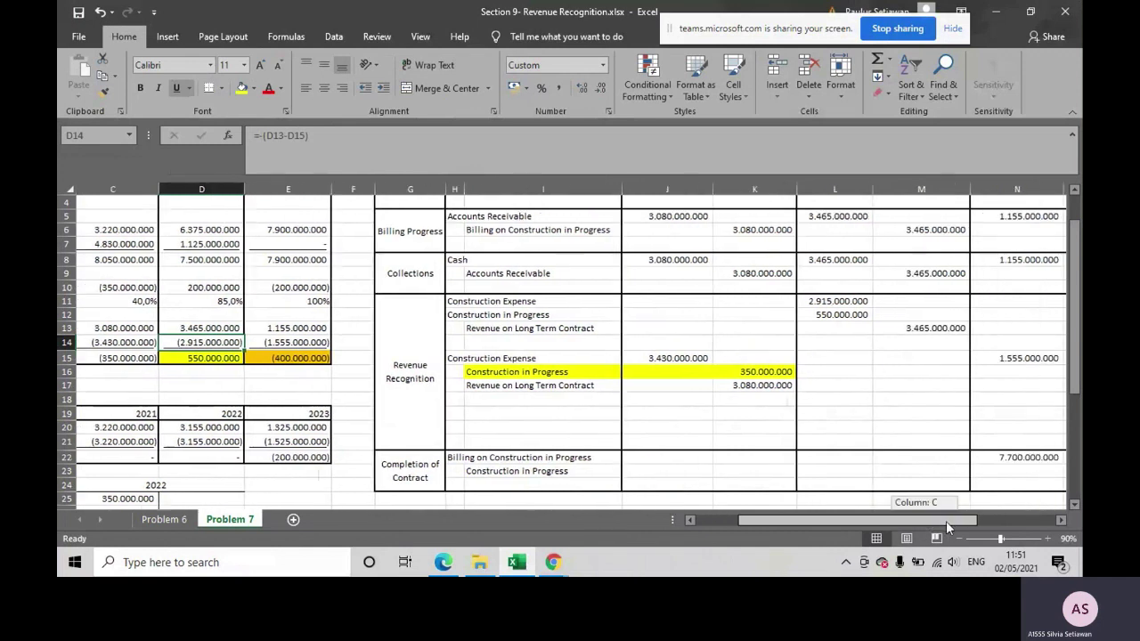
click(932, 337)
click(222, 331)
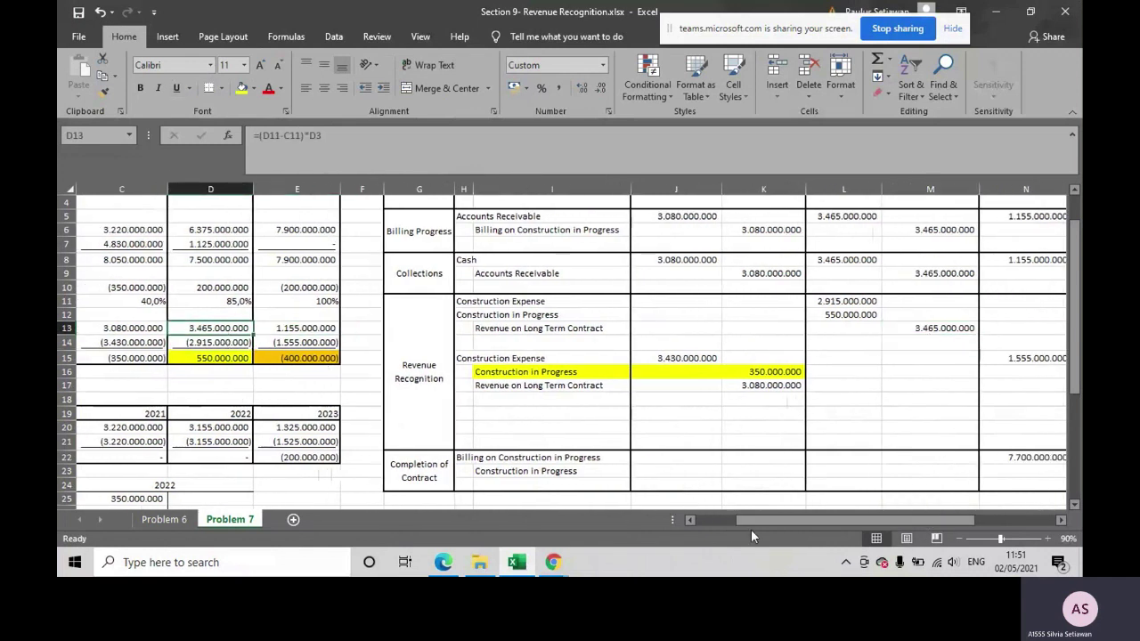
Trace the 2023 Revenue Recognition amounts in N15, O16 and O17 to cost incurred, gross profit and revenue recognized in column E
click(279, 356)
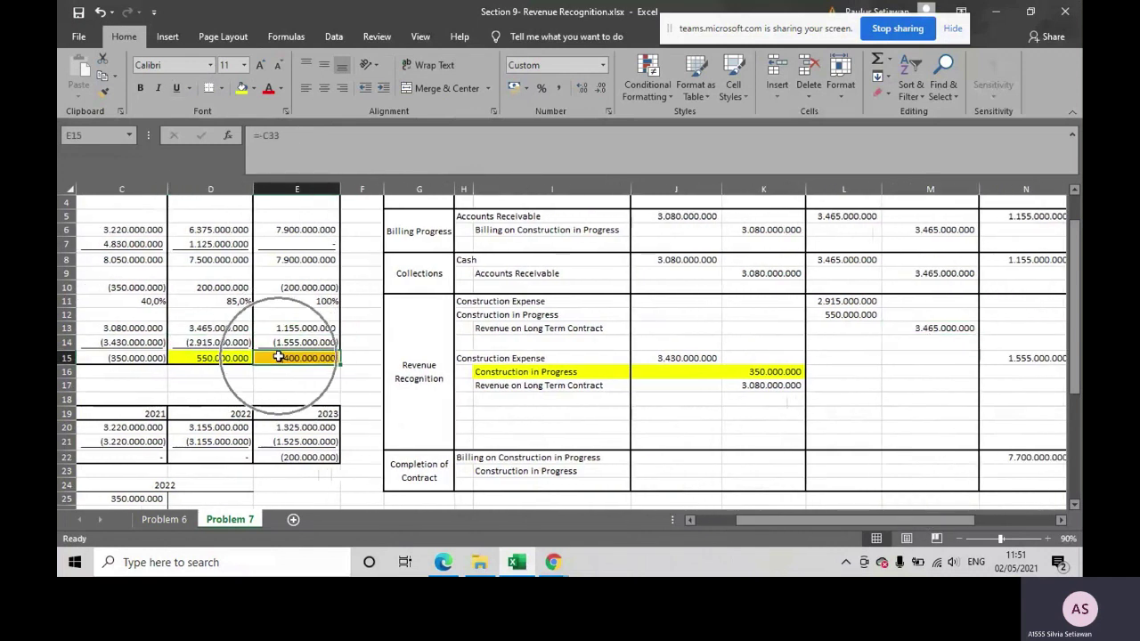
drag(765, 521, 794, 523)
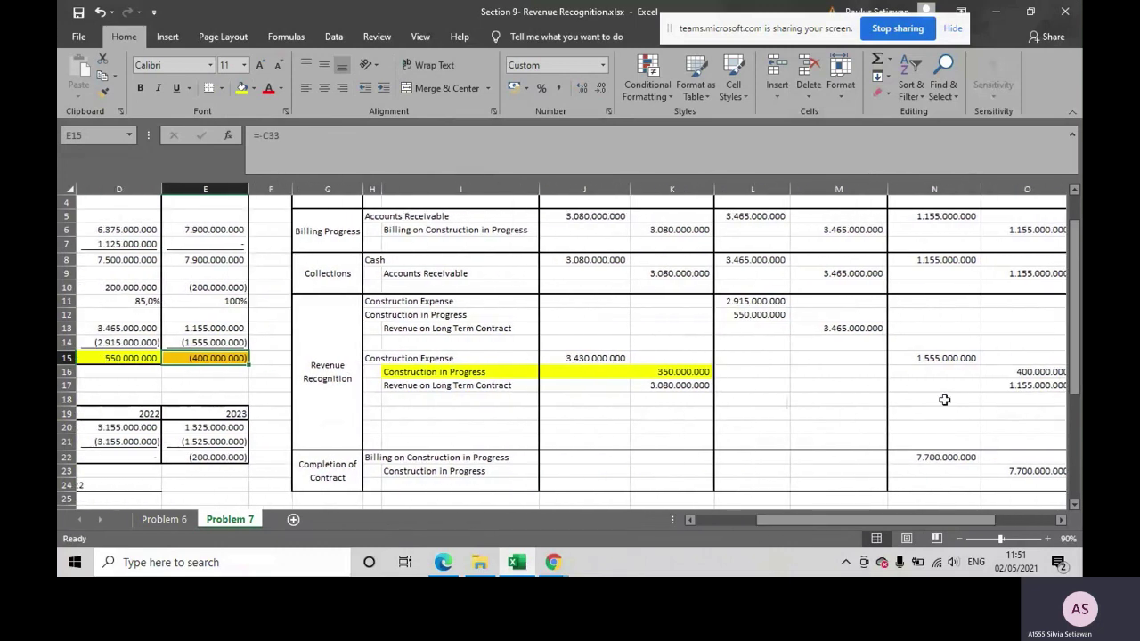
click(1040, 372)
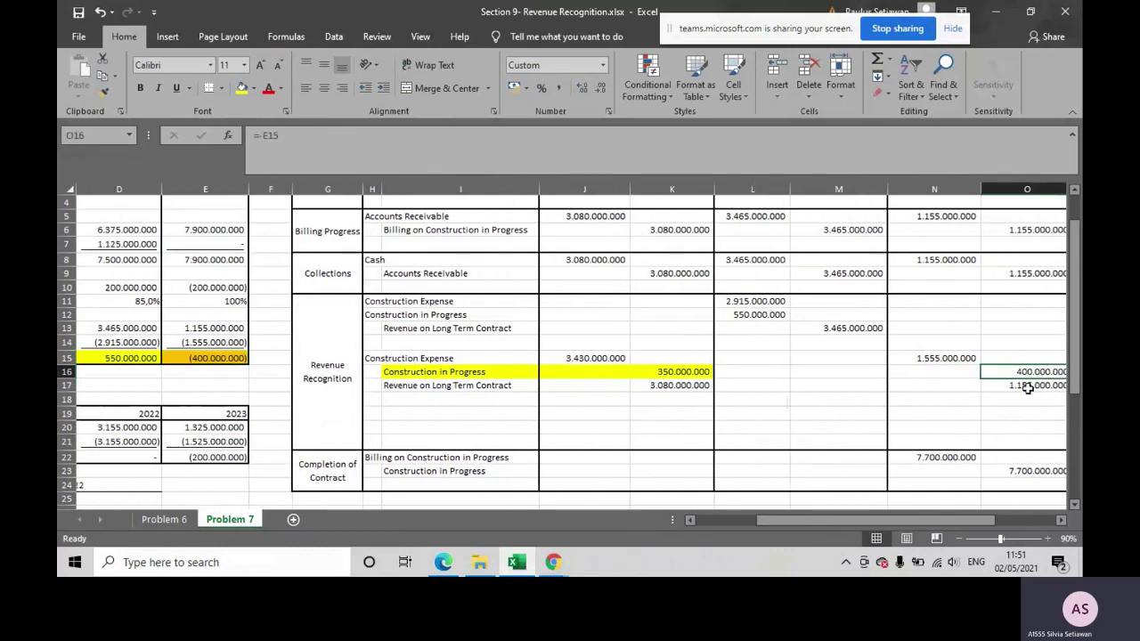
click(242, 331)
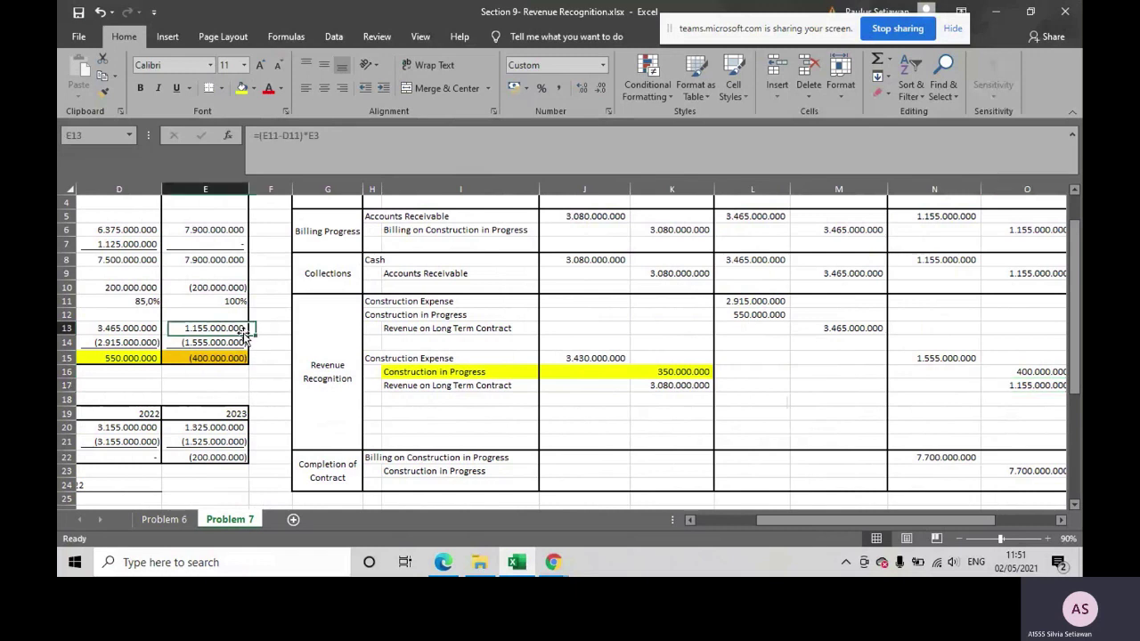
click(942, 358)
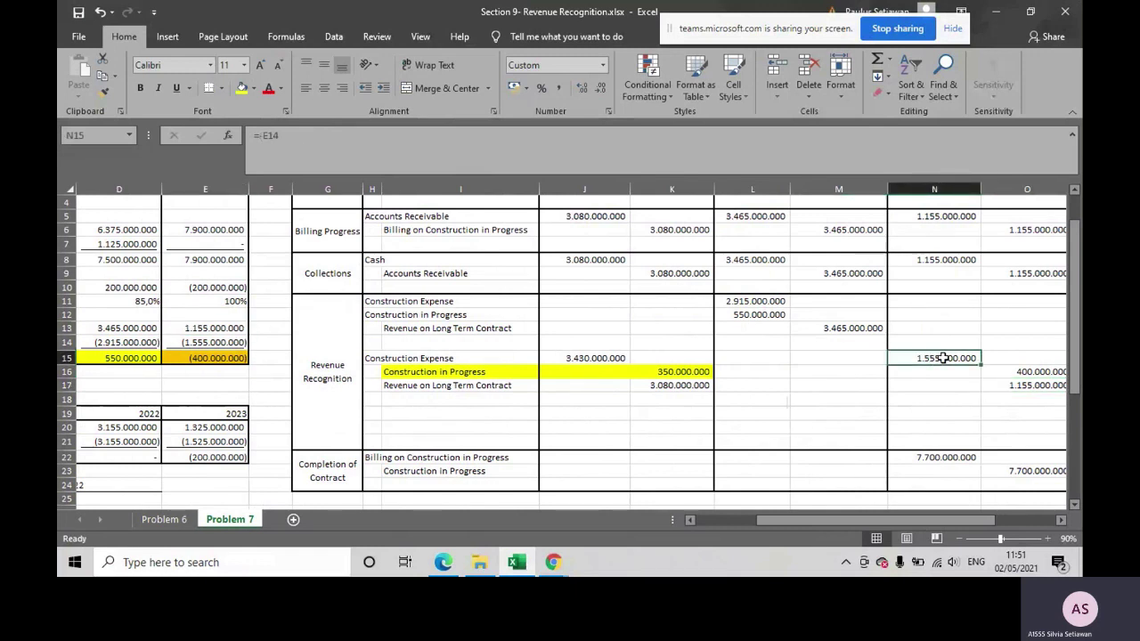
click(211, 343)
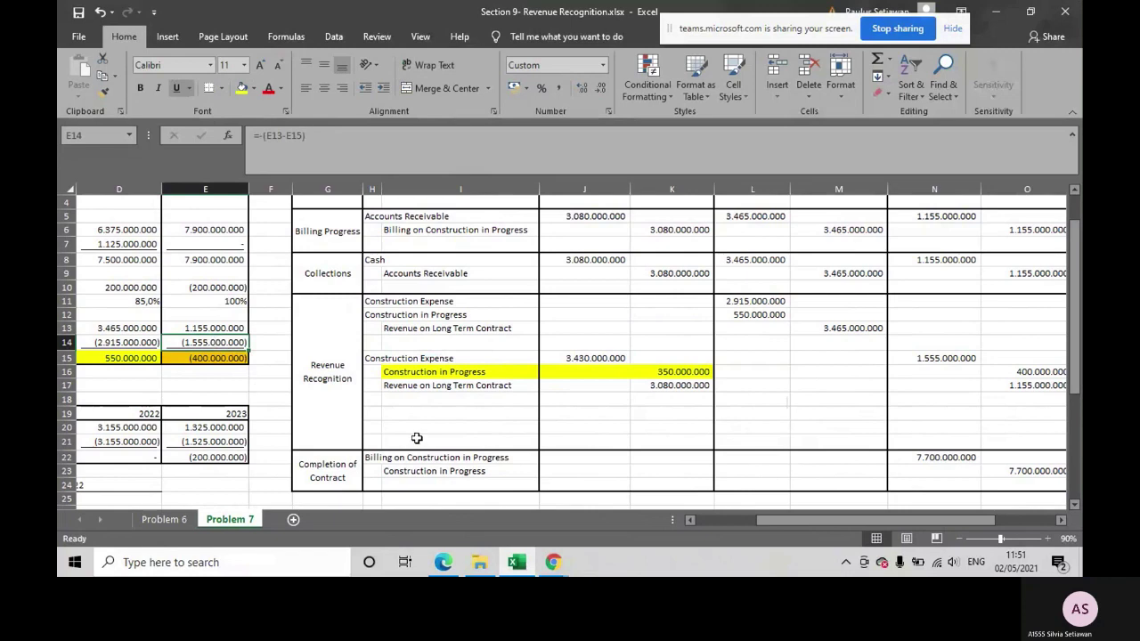
Review the Completion of Contract accounts and their 2023 amounts in N22 and O23, comparing them with the contract price in E3
scroll(418, 438, down, 1)
drag(377, 416, 407, 429)
scroll(774, 541, right, 3)
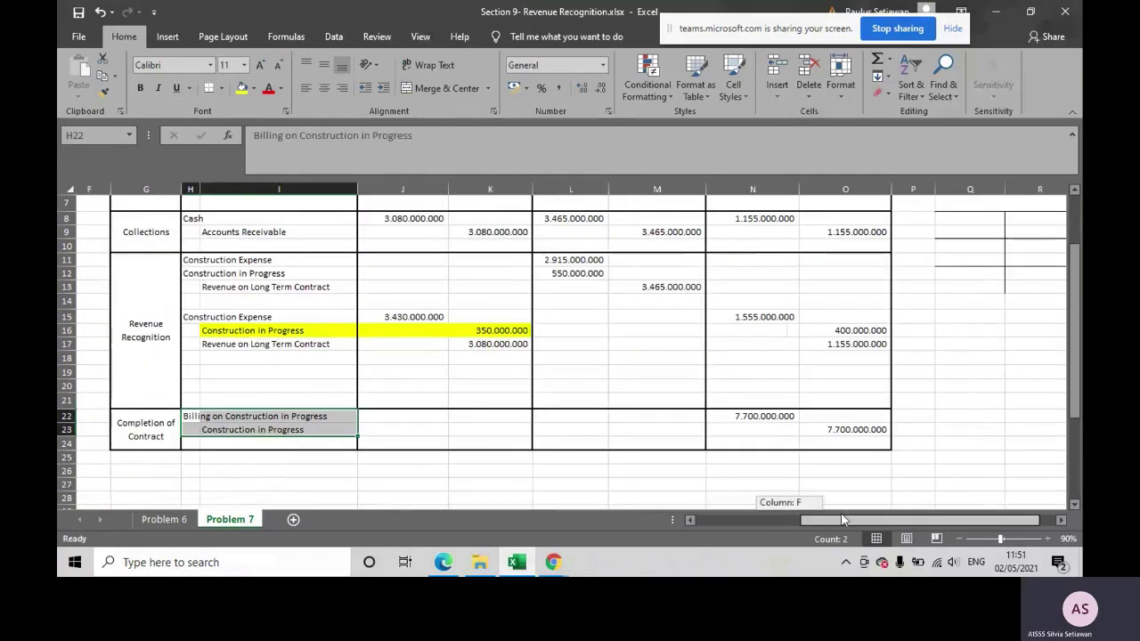
drag(711, 418, 813, 443)
scroll(856, 522, left, 5)
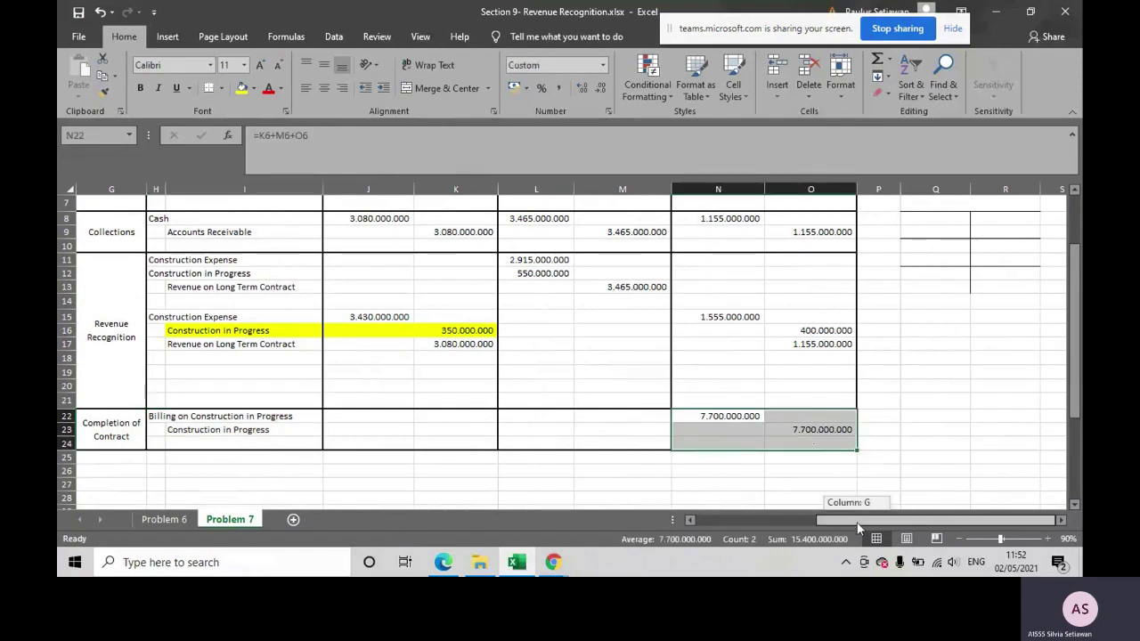
click(485, 231)
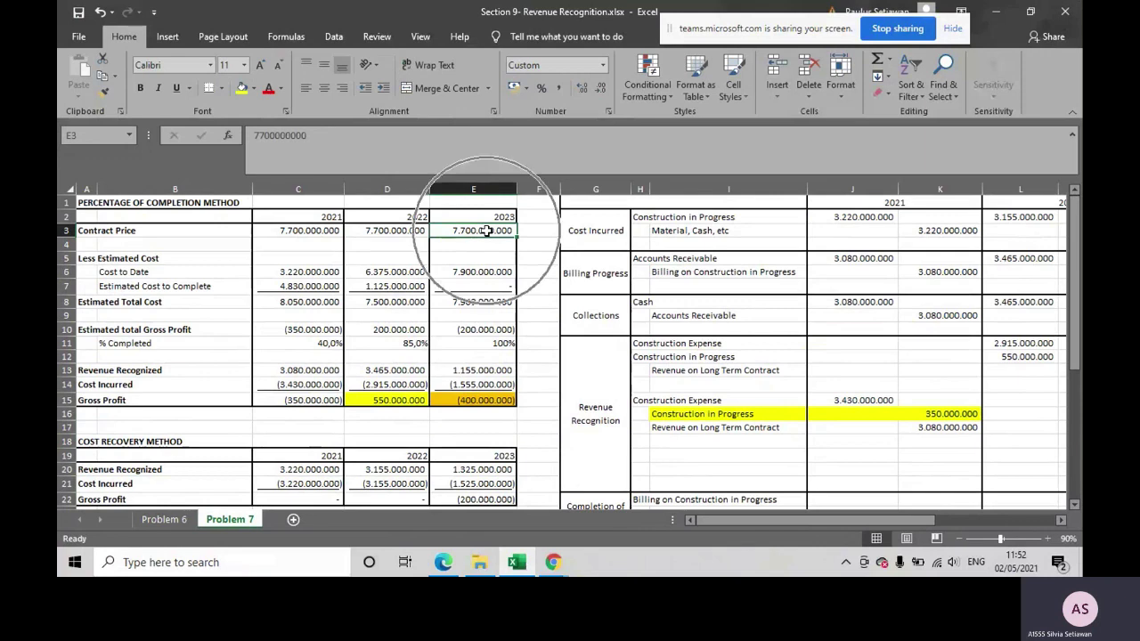
Show the Problem 6 sheet, switch to the module PDF in Edge, and review the statements of Problems 7, 6 and 5, ending on Problem 6
click(151, 524)
drag(801, 519, 703, 519)
scroll(549, 412, up, 2)
click(443, 562)
scroll(319, 374, up, 5)
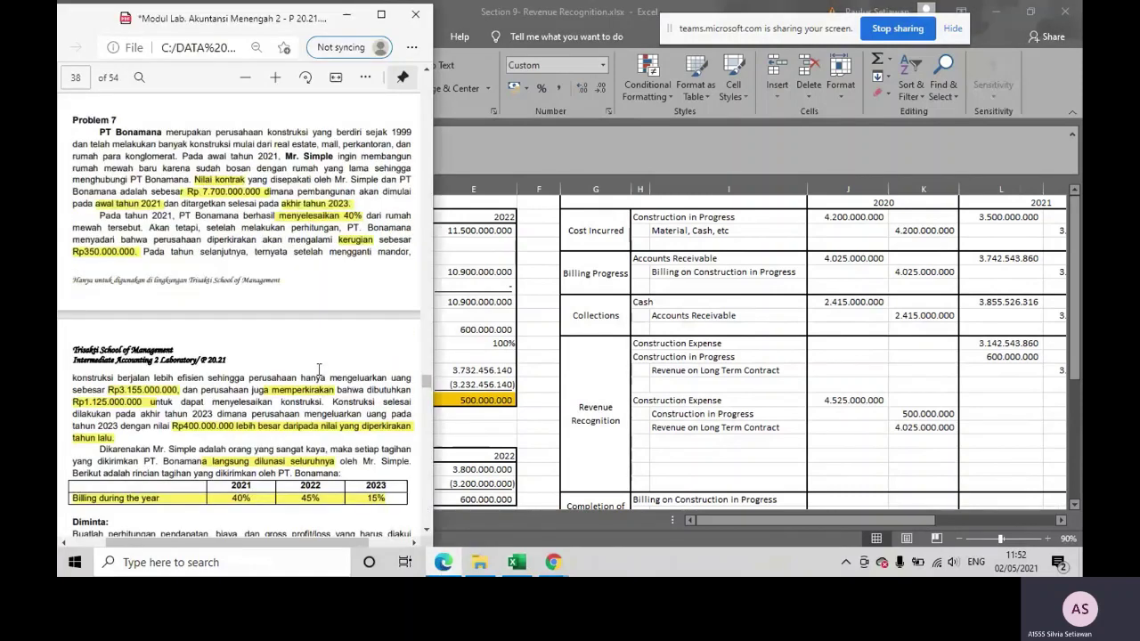
scroll(319, 372, up, 4)
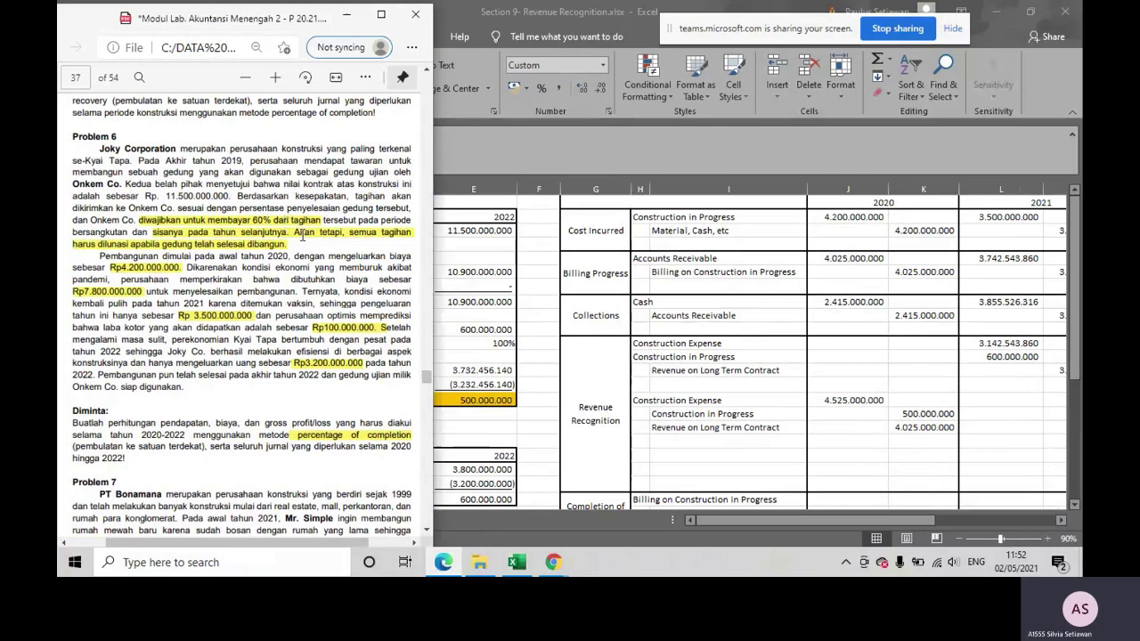
scroll(302, 236, down, 2)
scroll(338, 237, up, 2)
scroll(190, 256, up, 10)
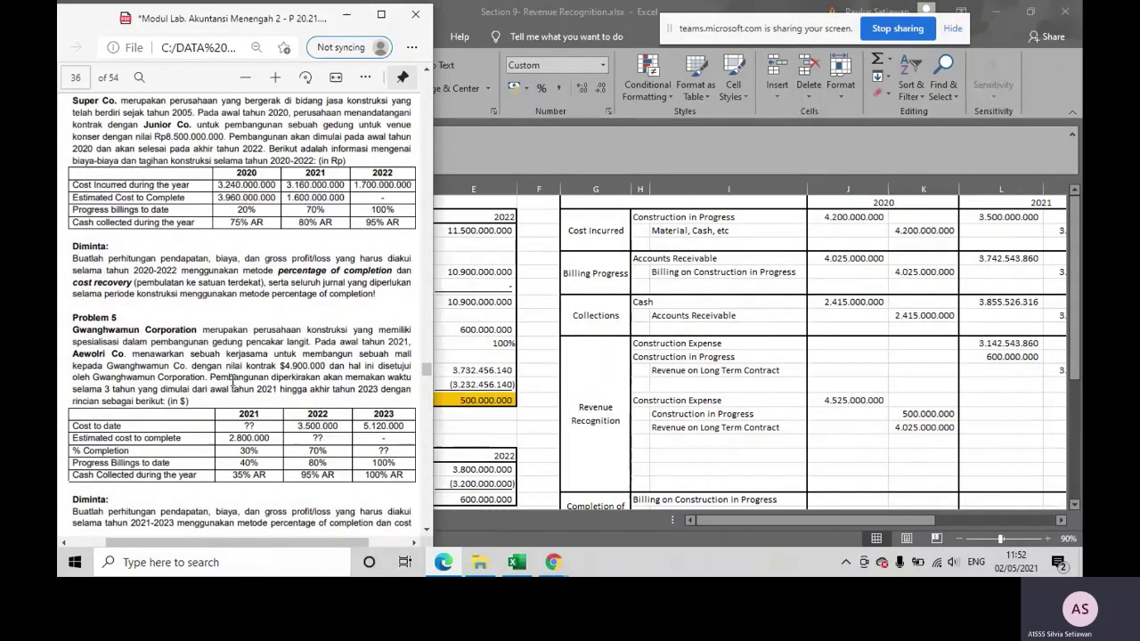
scroll(301, 426, down, 10)
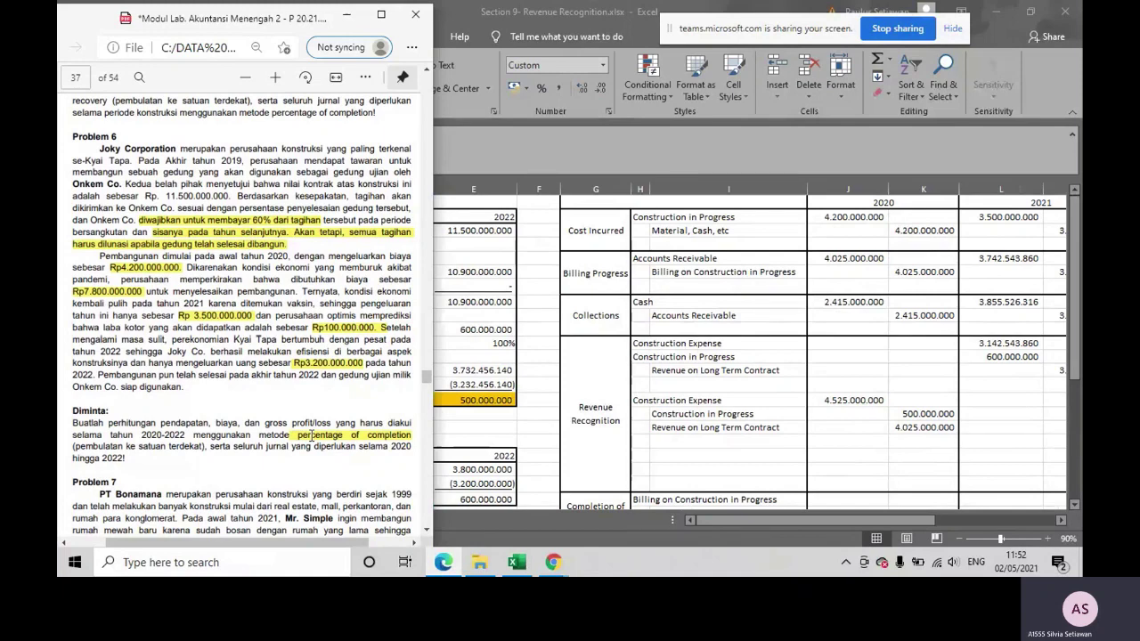
Return to the Excel workbook and look over the Problem 6 percentage-of-completion and cost recovery calculations and journal entries
key(alt+Tab)
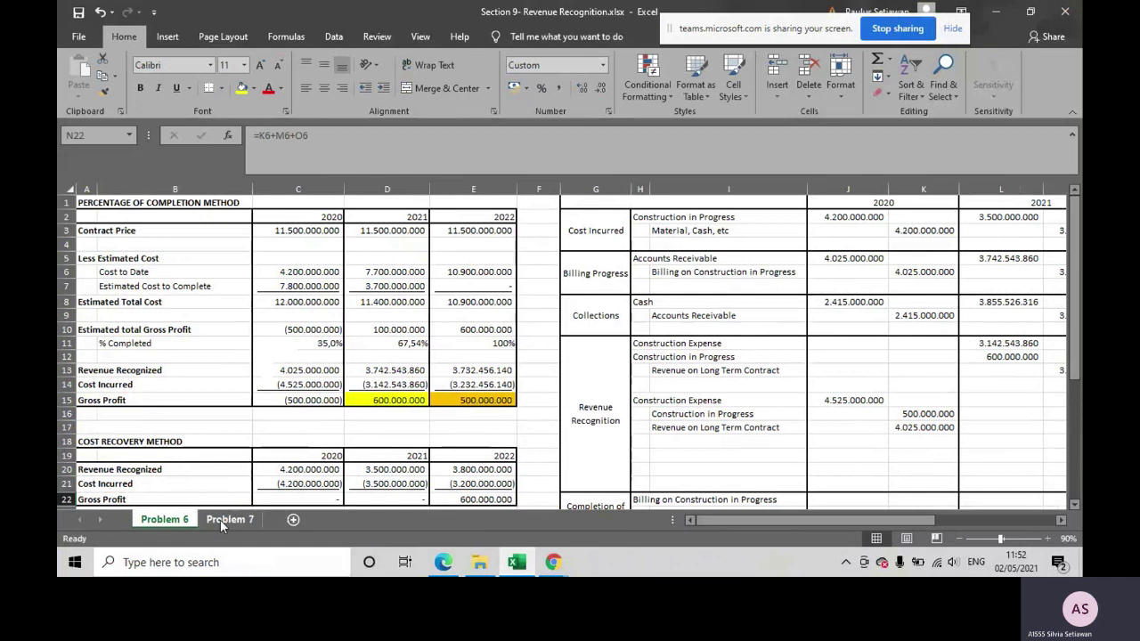
scroll(518, 369, down, 1)
scroll(624, 268, up, 1)
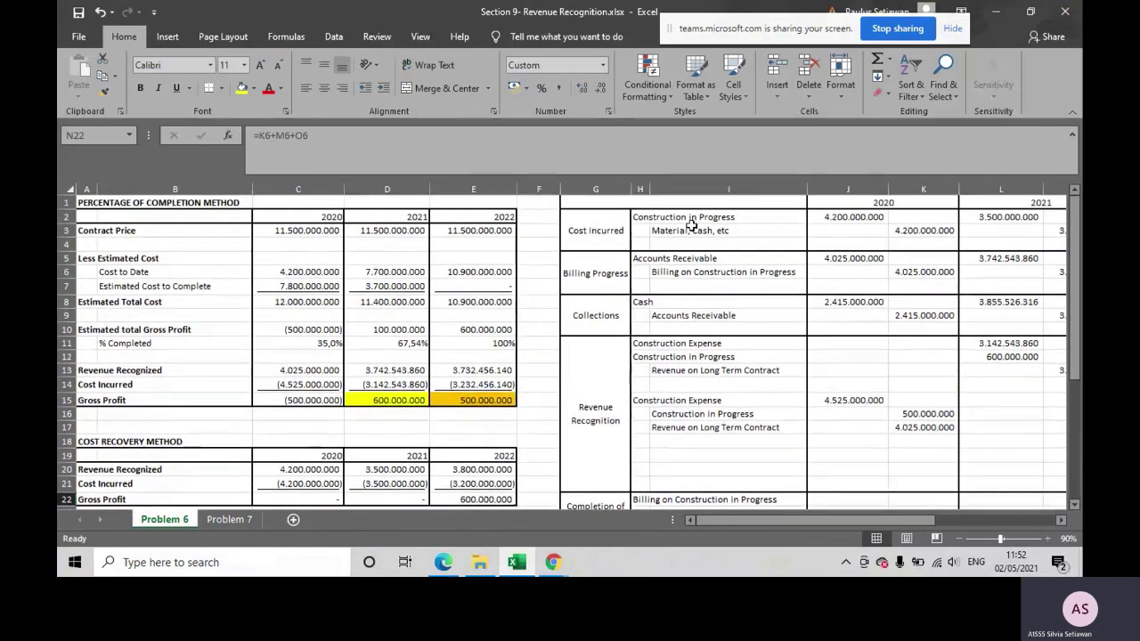
click(696, 202)
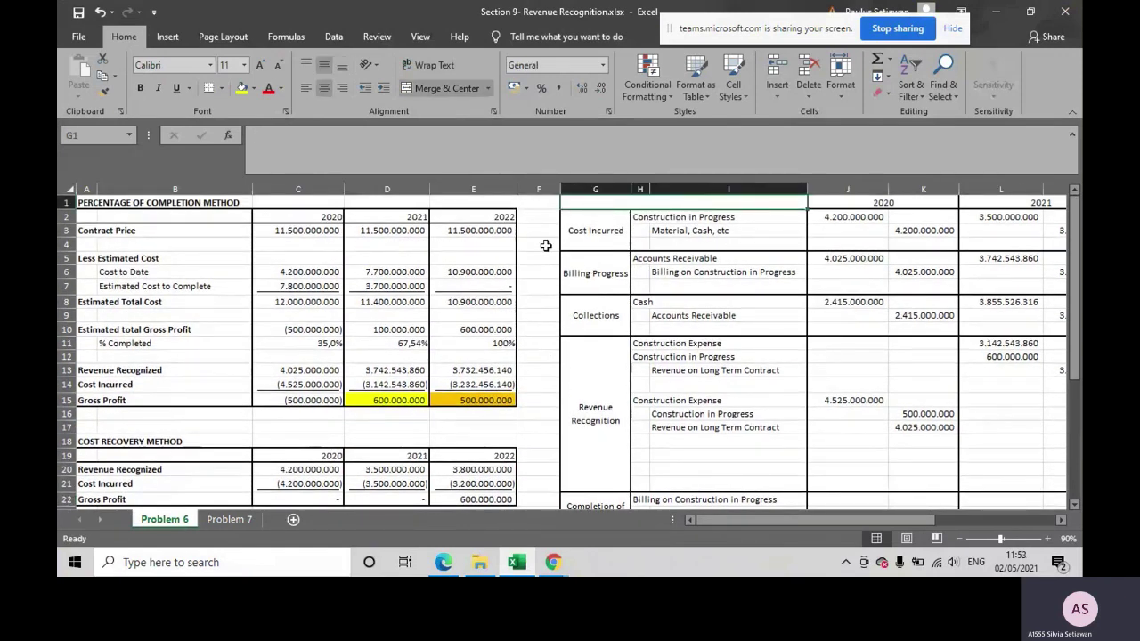
scroll(535, 292, down, 2)
scroll(533, 370, up, 1)
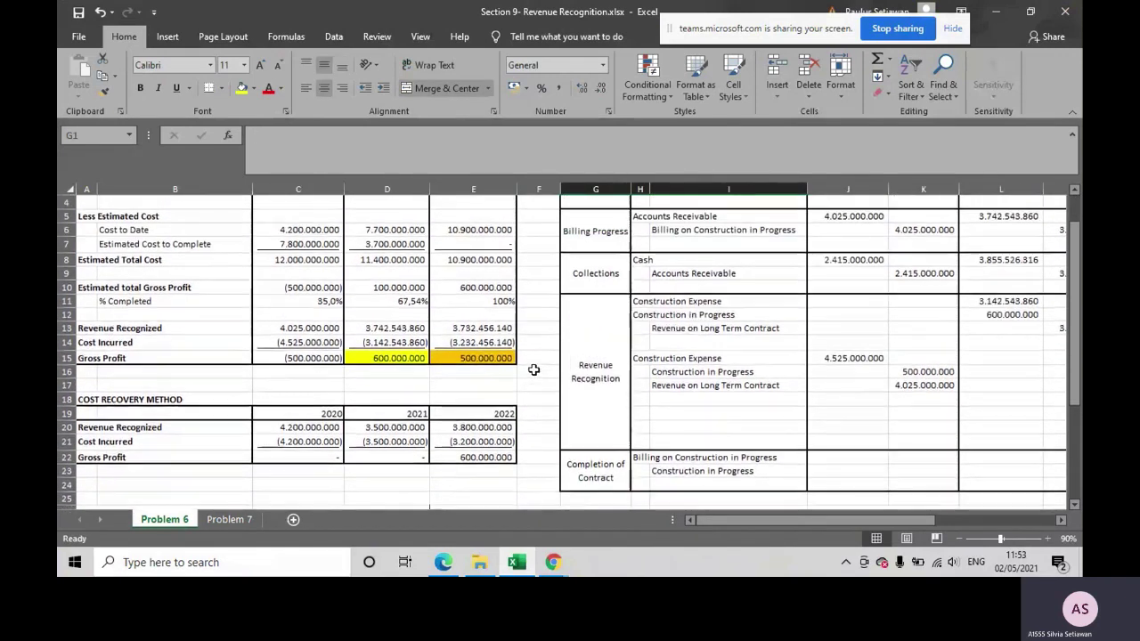
scroll(533, 370, up, 1)
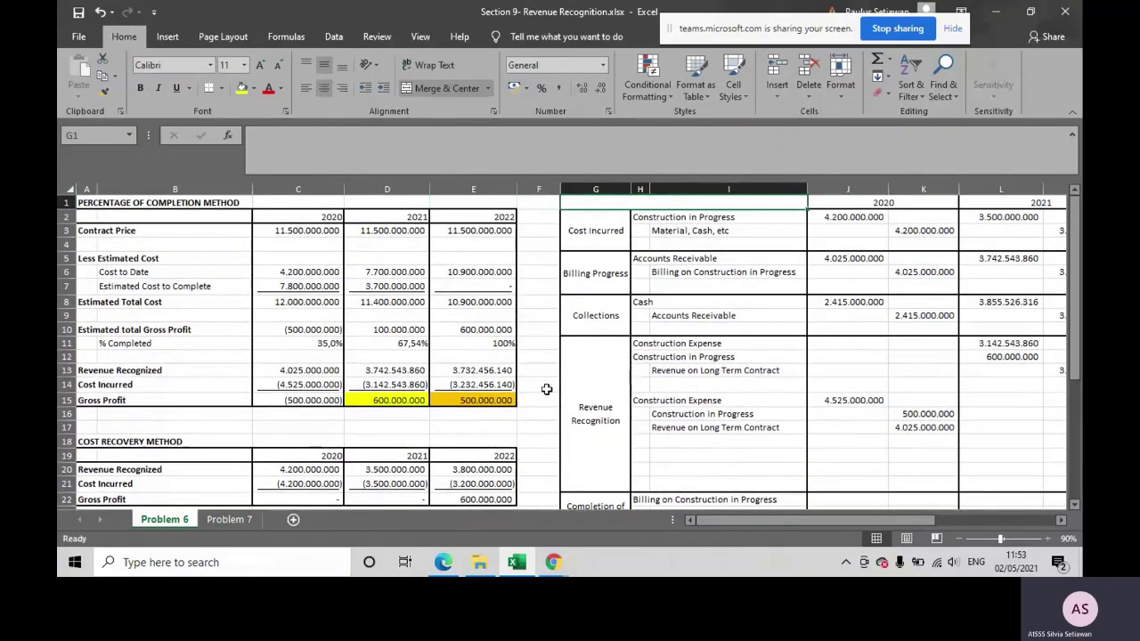